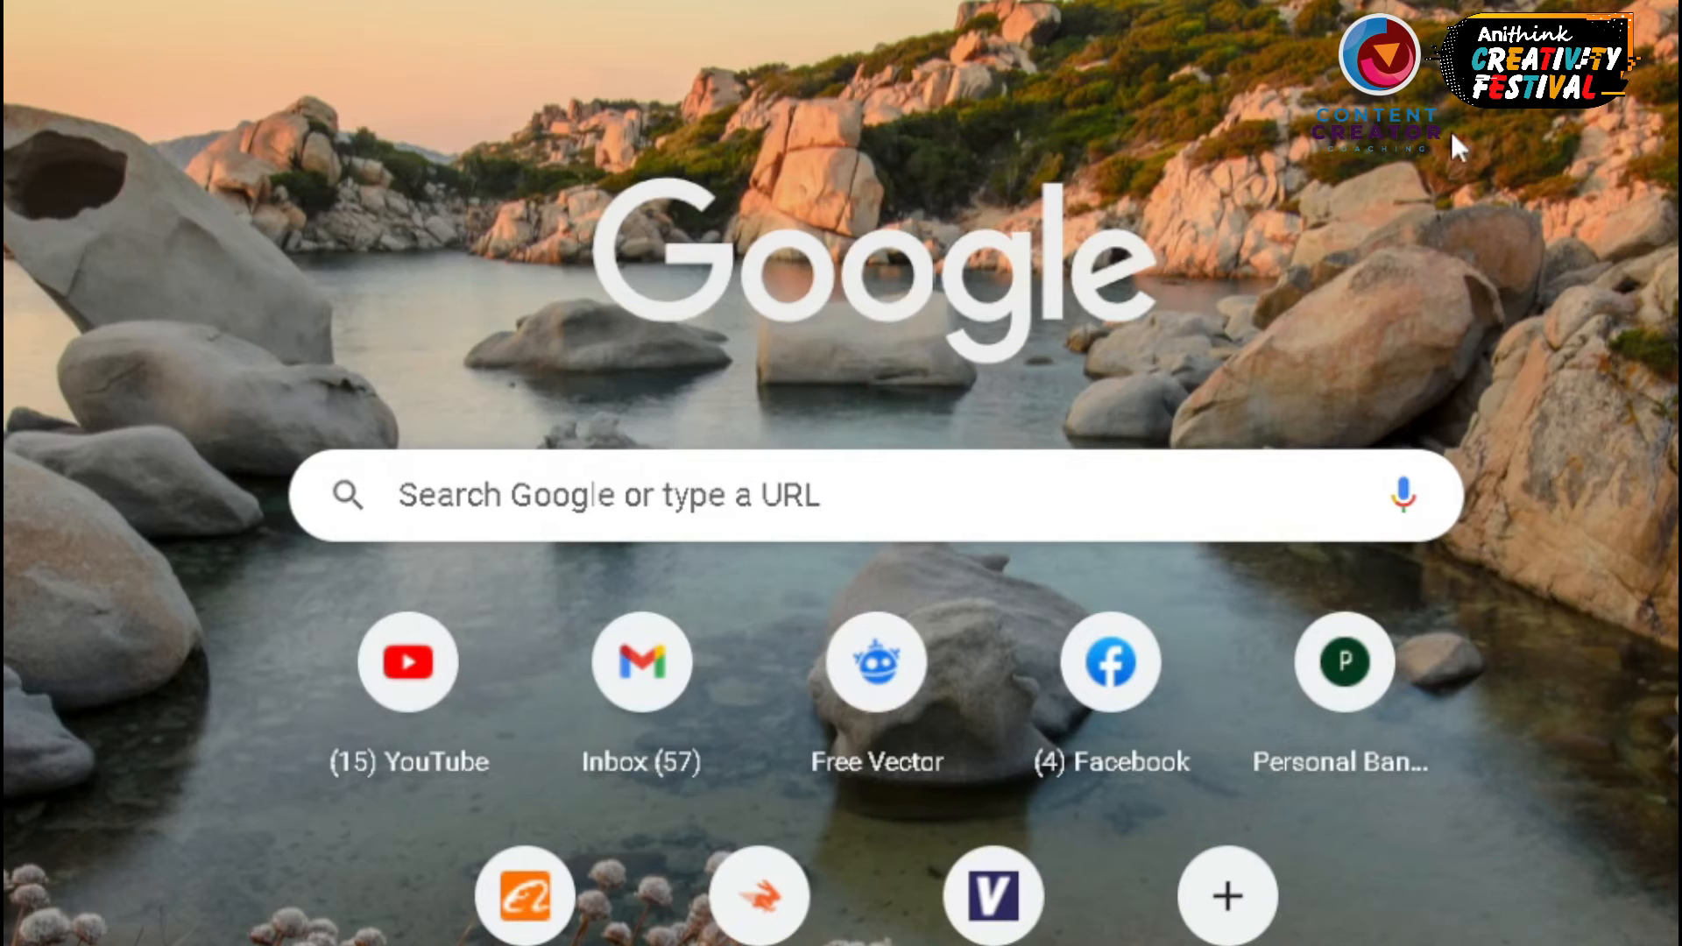
# - Log in to Clipchamp at clipchamp.com/login with a Google account and create a new video
pyautogui.click(499, 467)
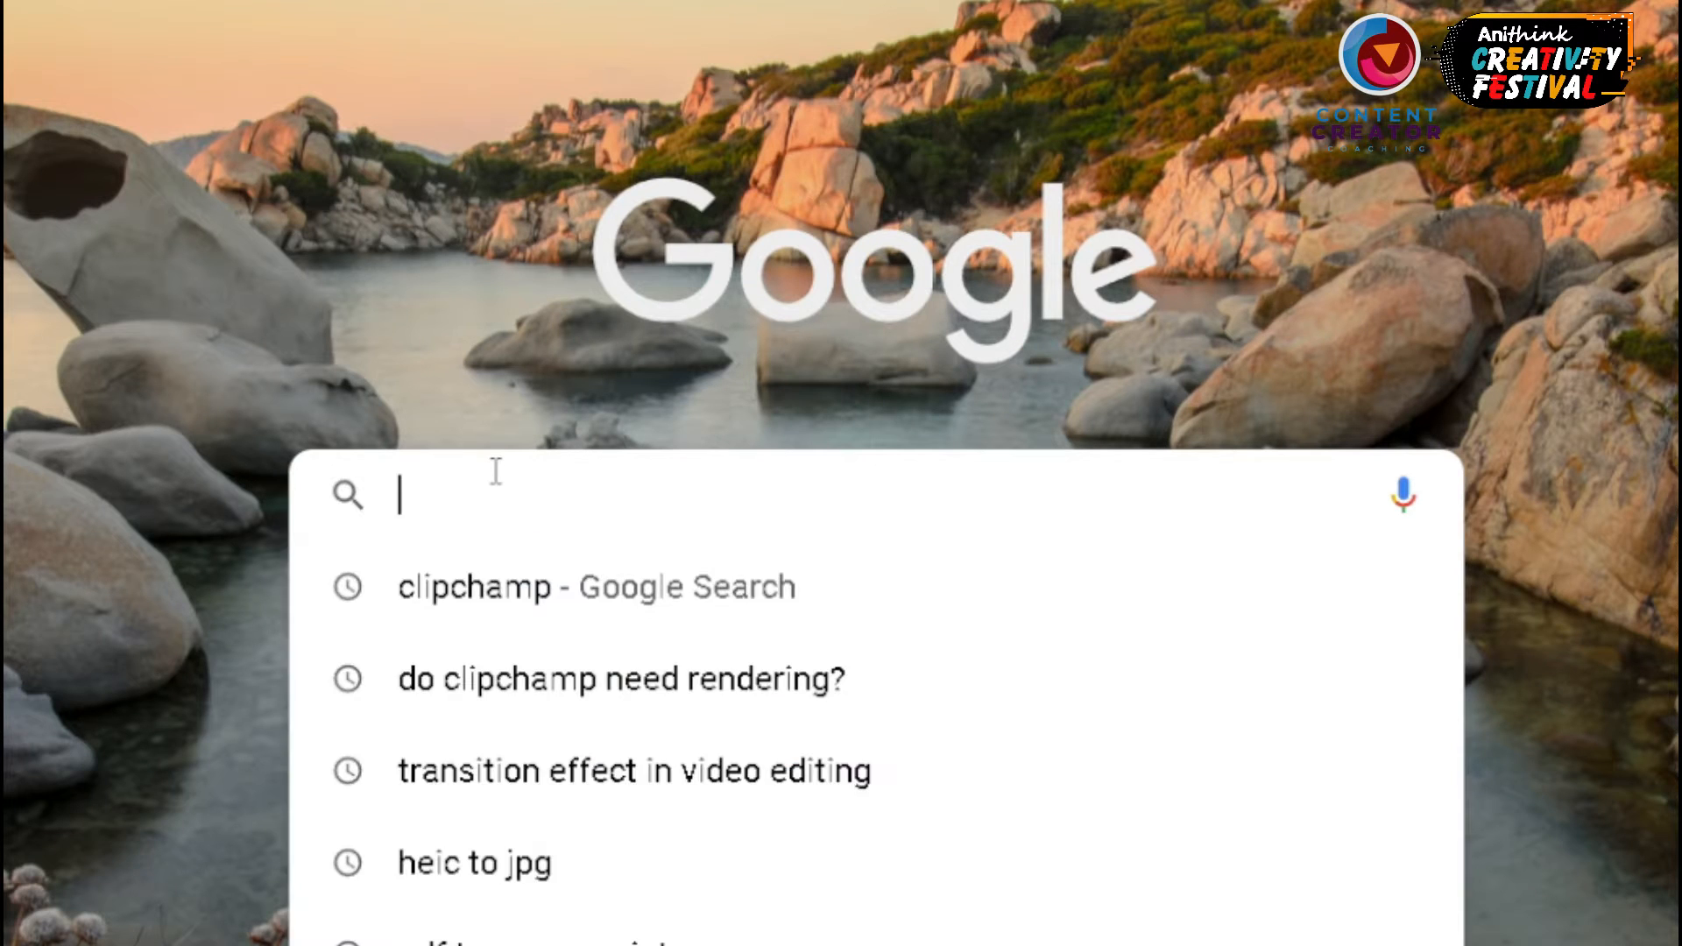
pyautogui.write('clipchamp.com/login')
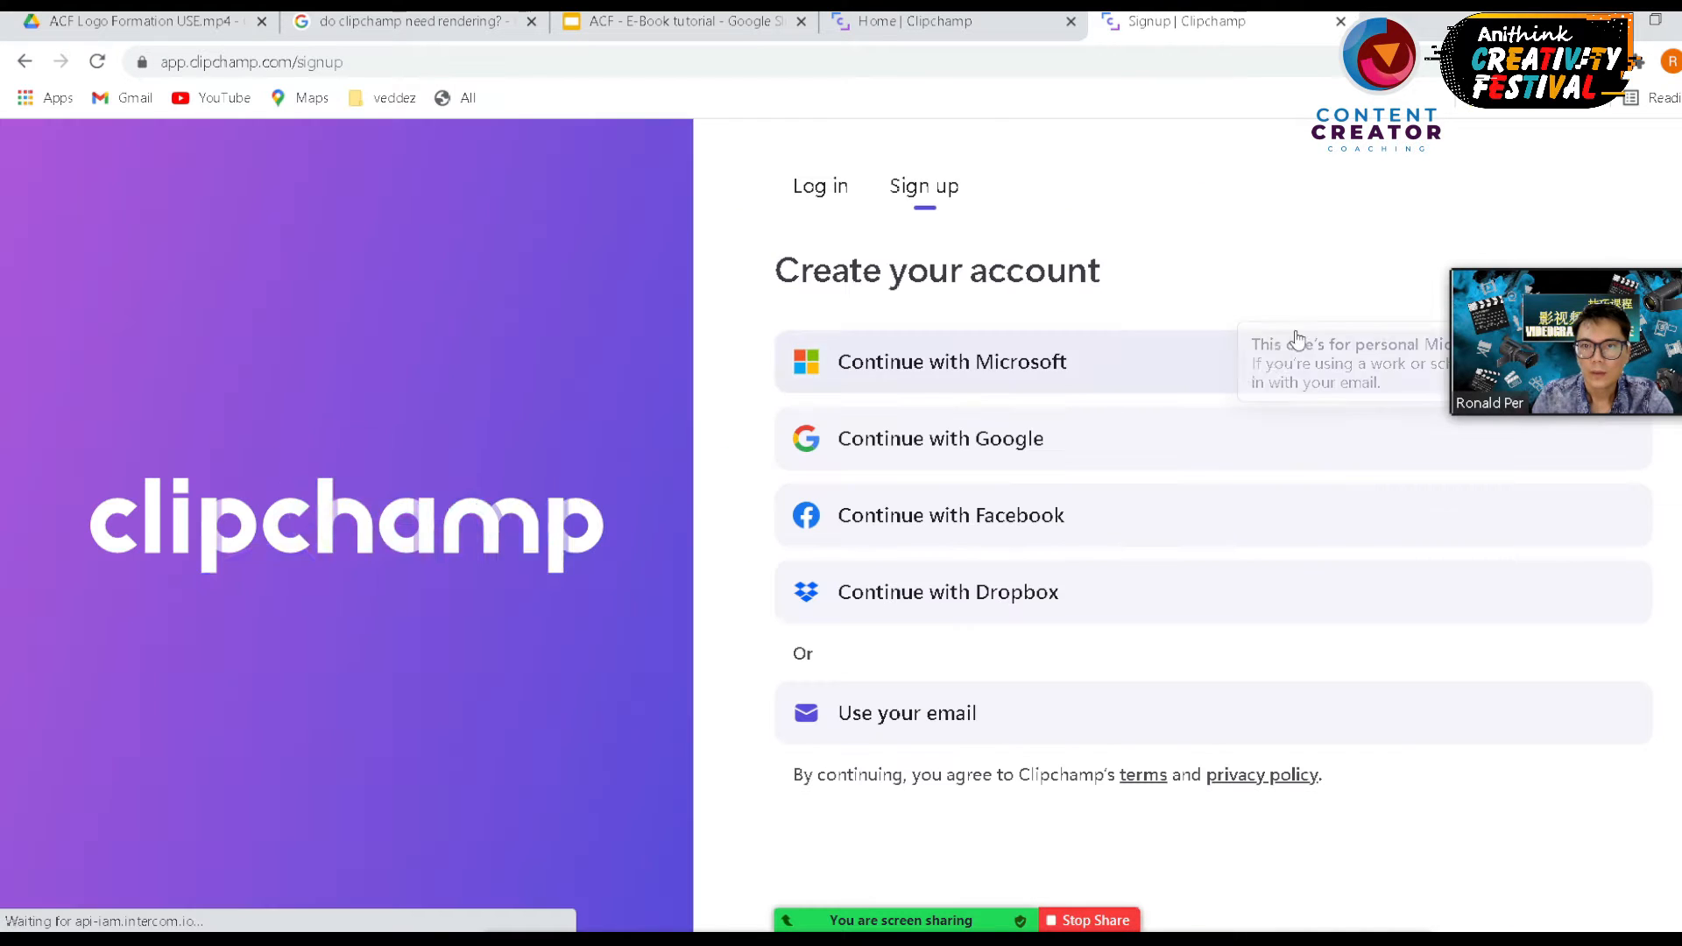
pyautogui.click(832, 197)
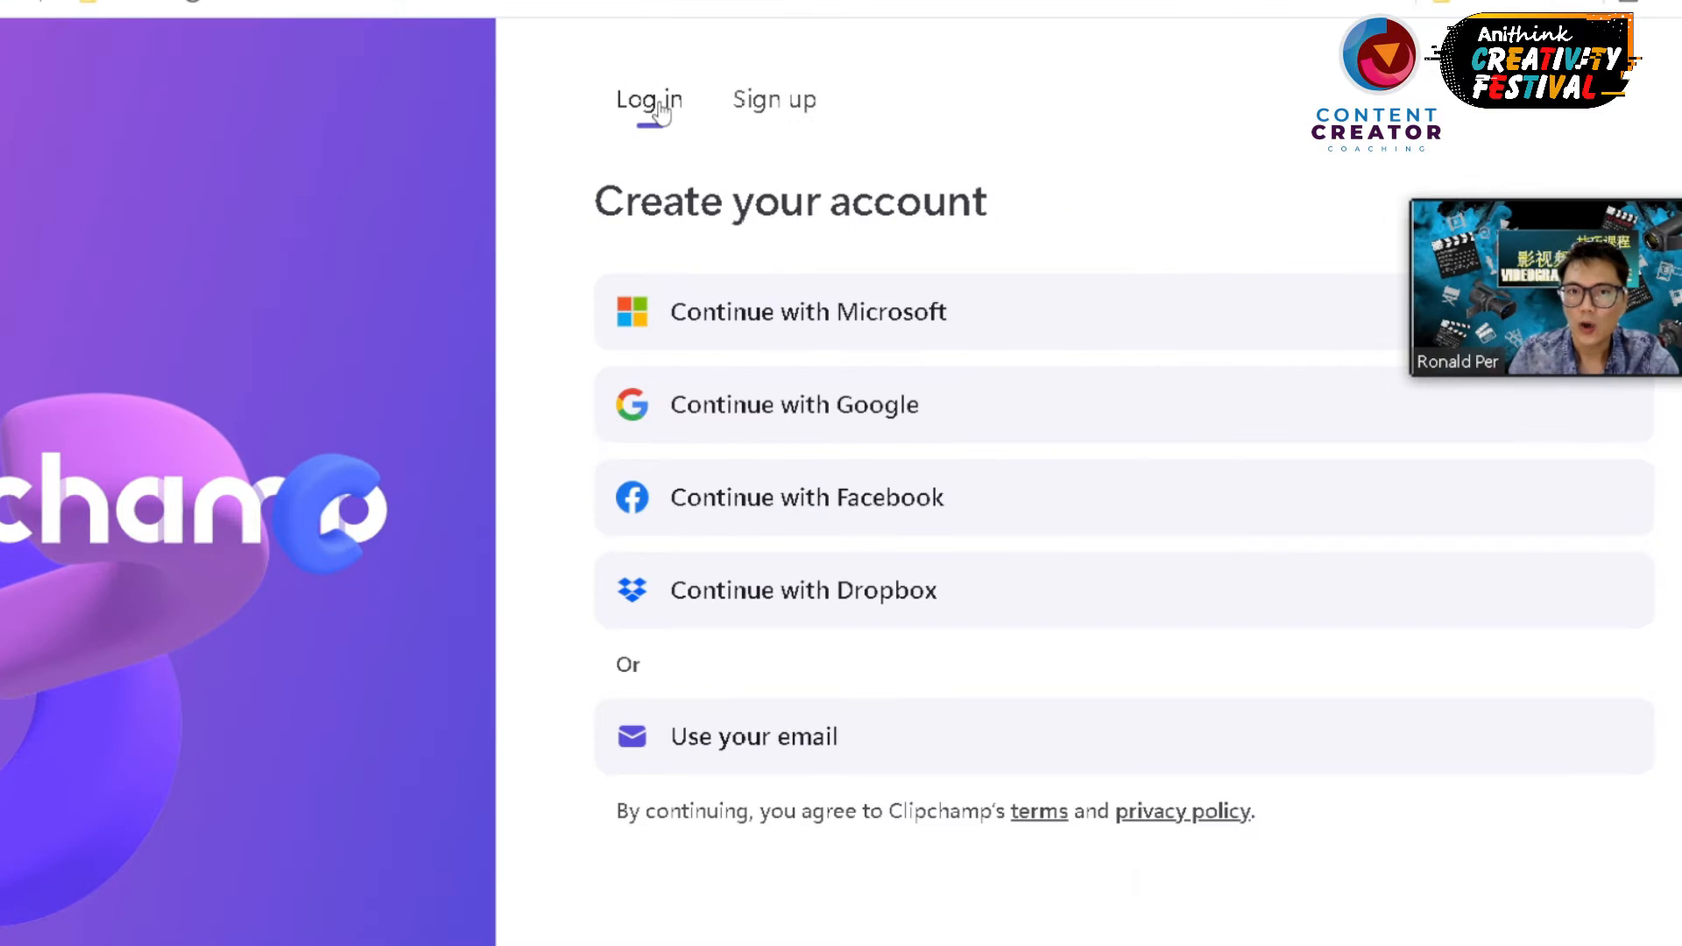
pyautogui.click(793, 118)
pyautogui.click(701, 114)
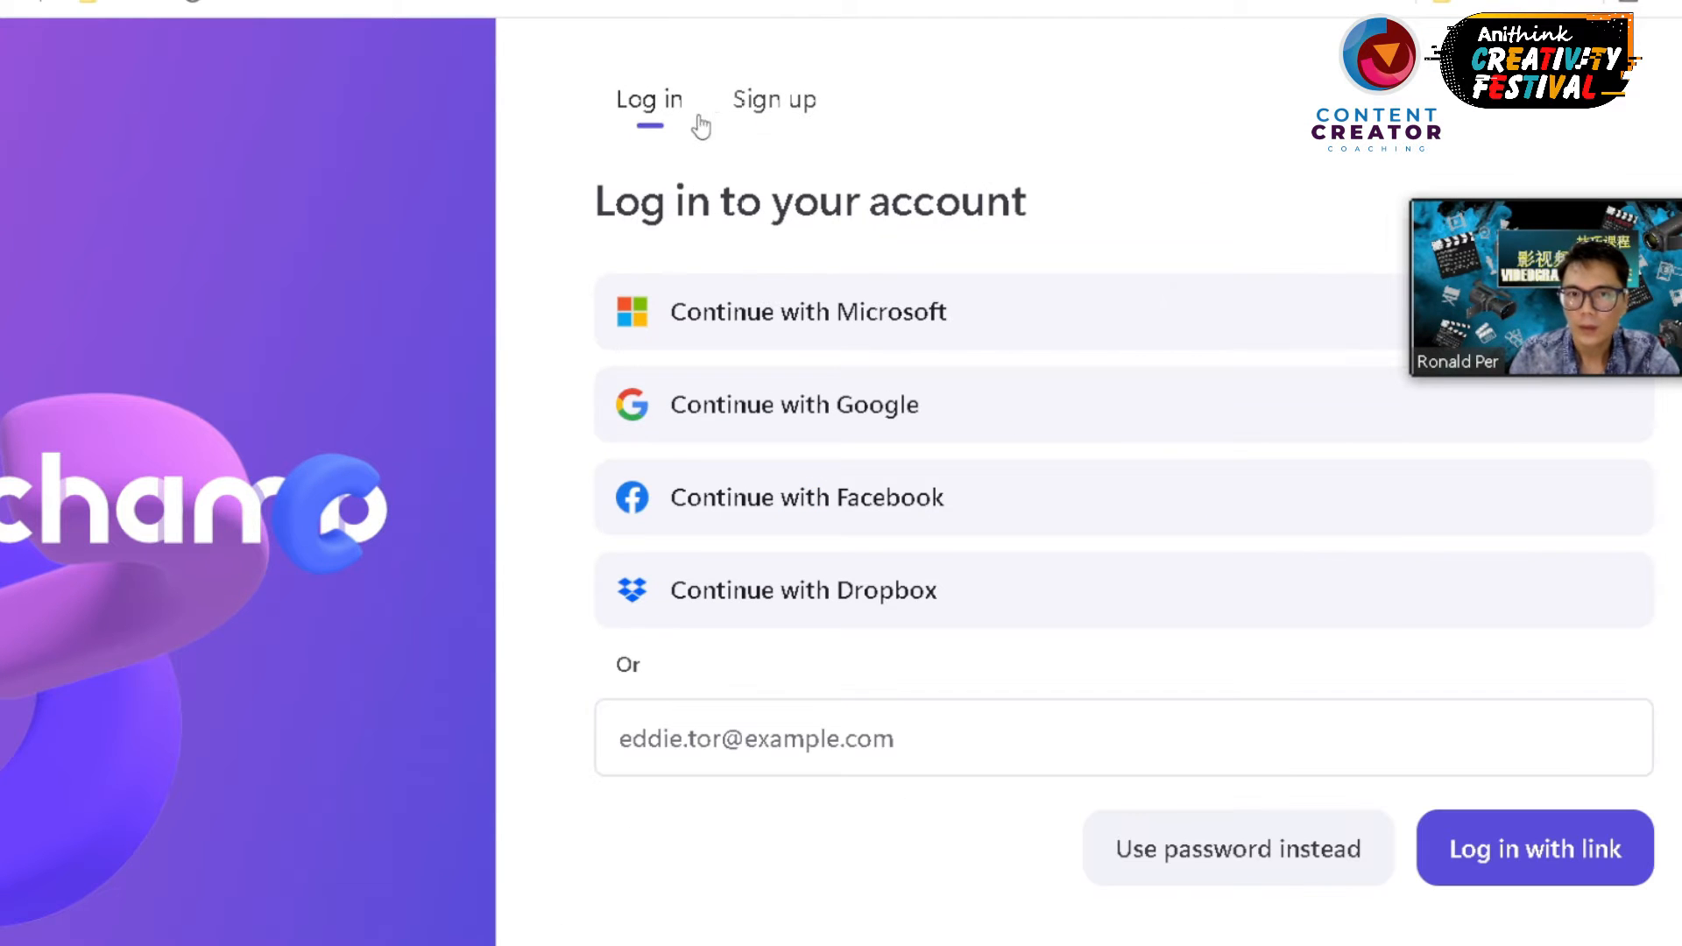
pyautogui.click(926, 408)
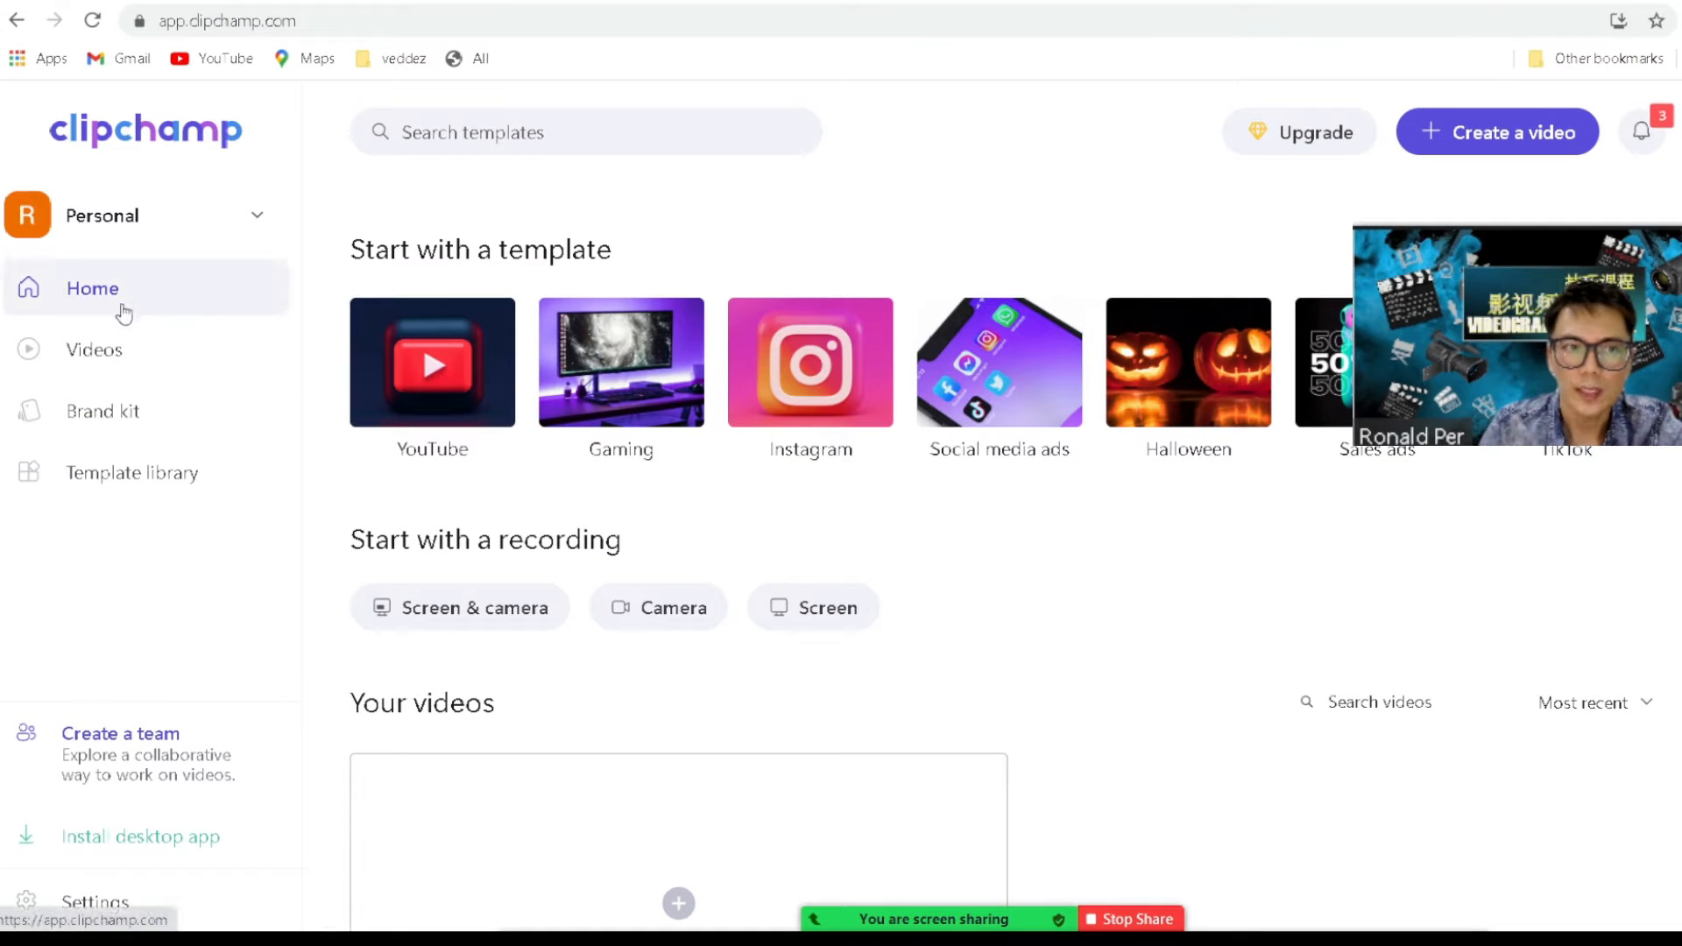
pyautogui.click(1498, 140)
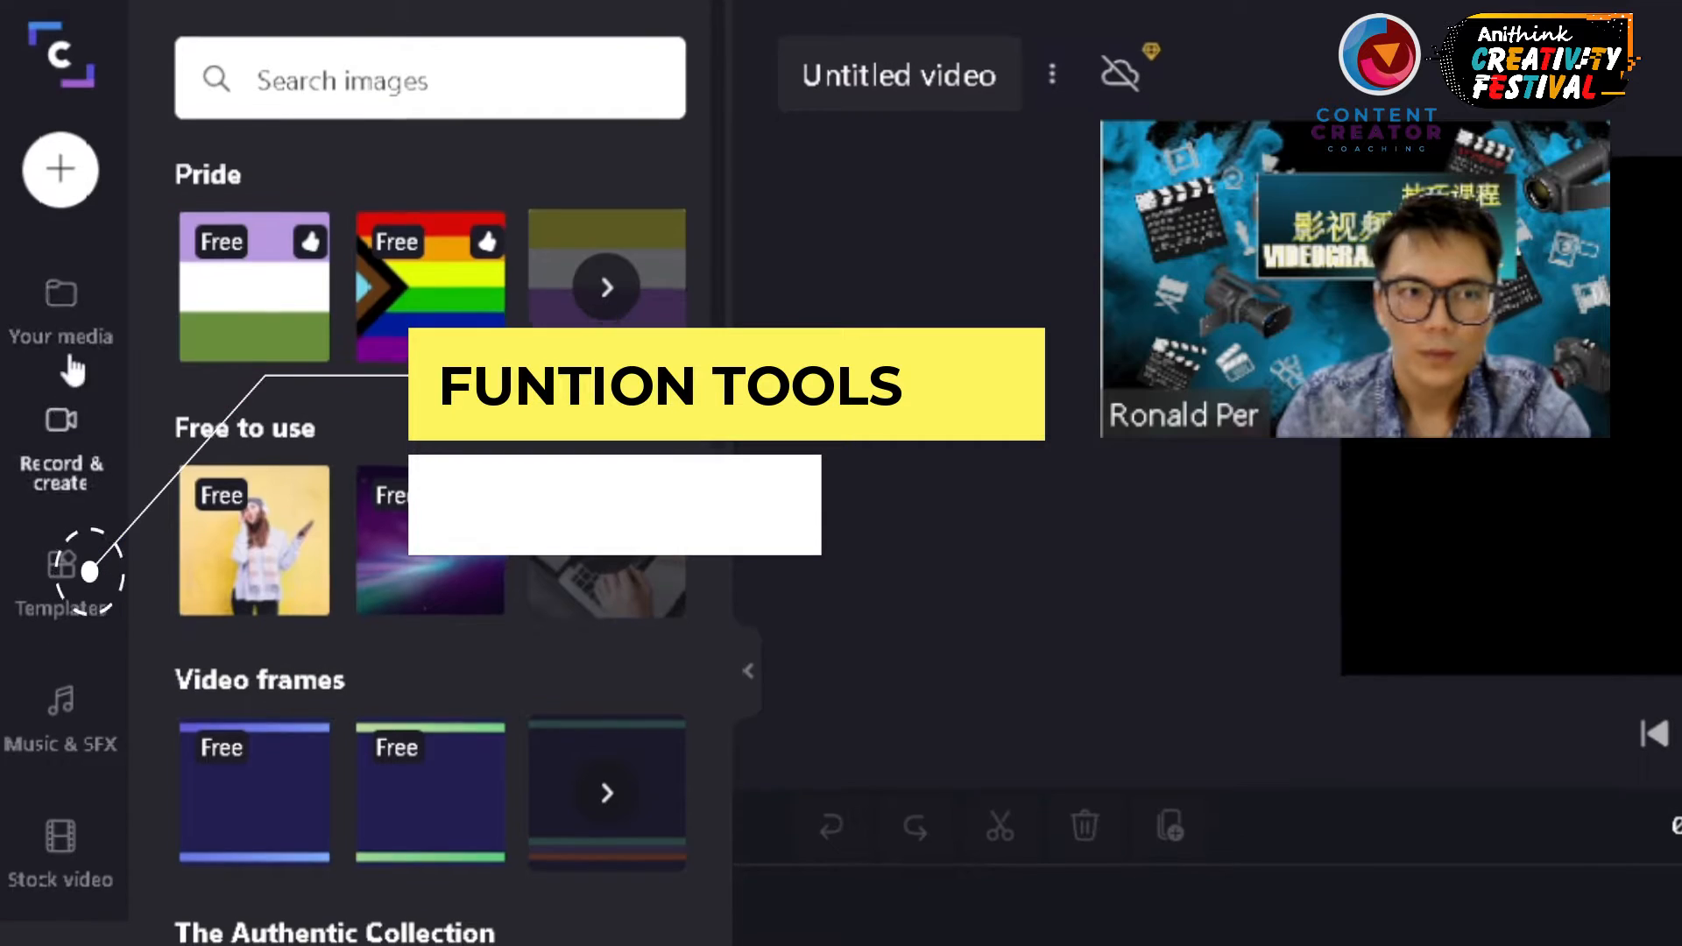
# - Examine the editor's asset categories, from Your media, Record & create and Templates through stock media, Text, Brand kit and Graphics to transitions
pyautogui.click(35, 282)
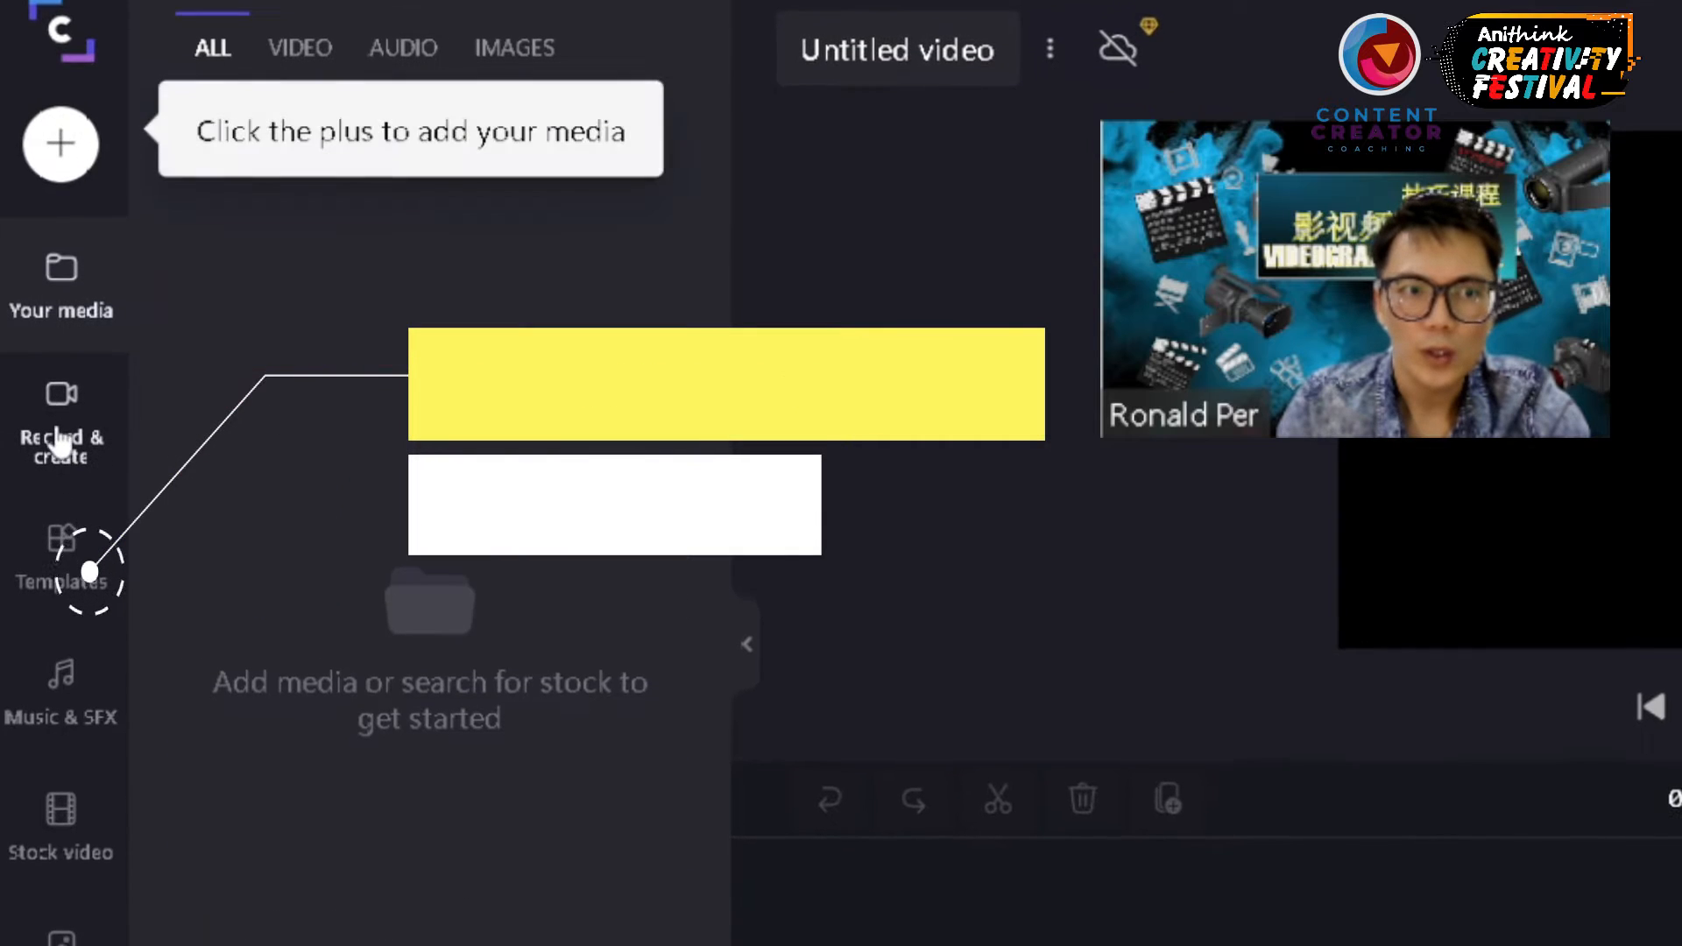
pyautogui.click(33, 366)
pyautogui.click(58, 561)
pyautogui.click(59, 683)
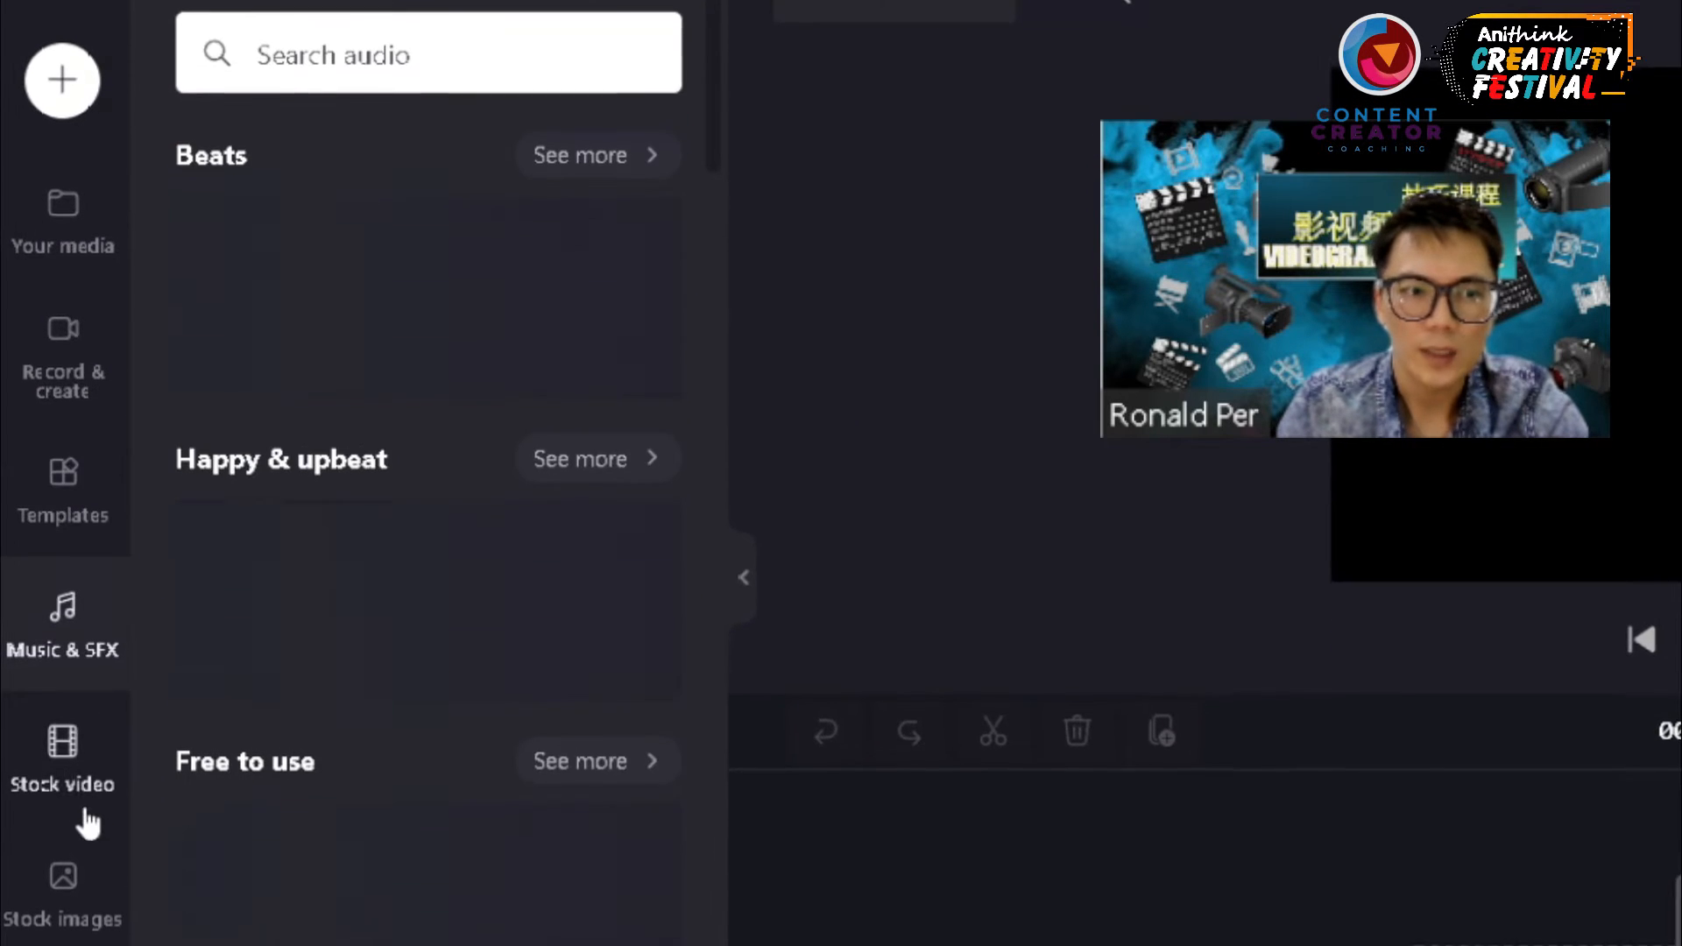
pyautogui.click(88, 823)
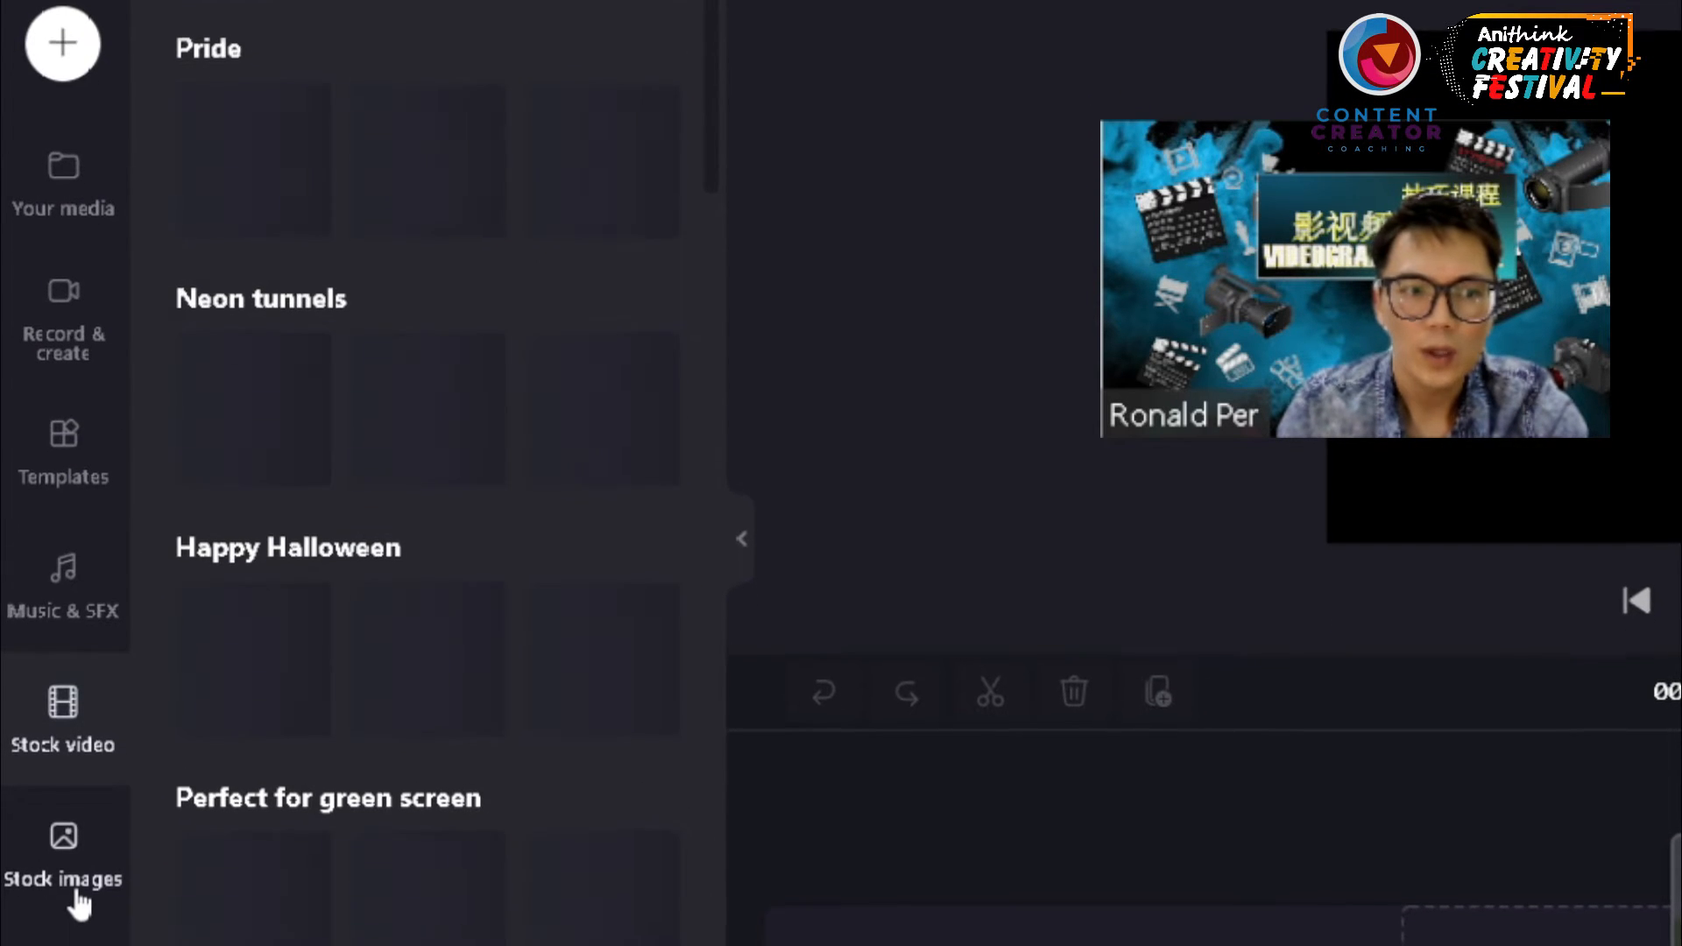
pyautogui.click(70, 915)
pyautogui.click(64, 942)
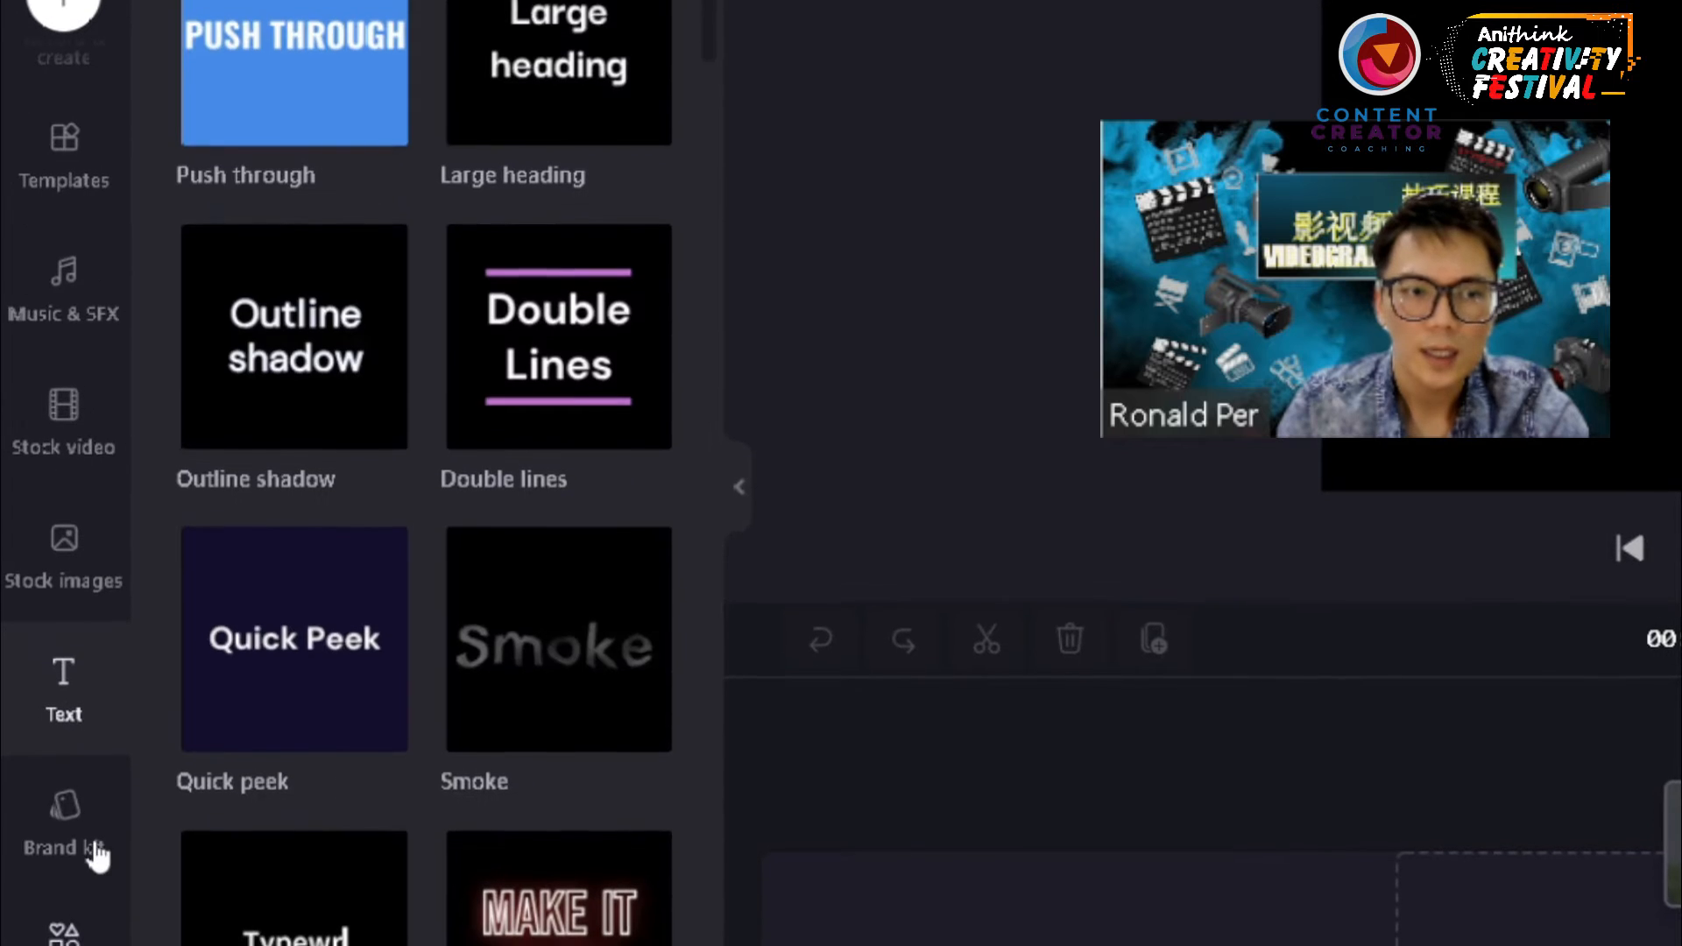
pyautogui.click(89, 832)
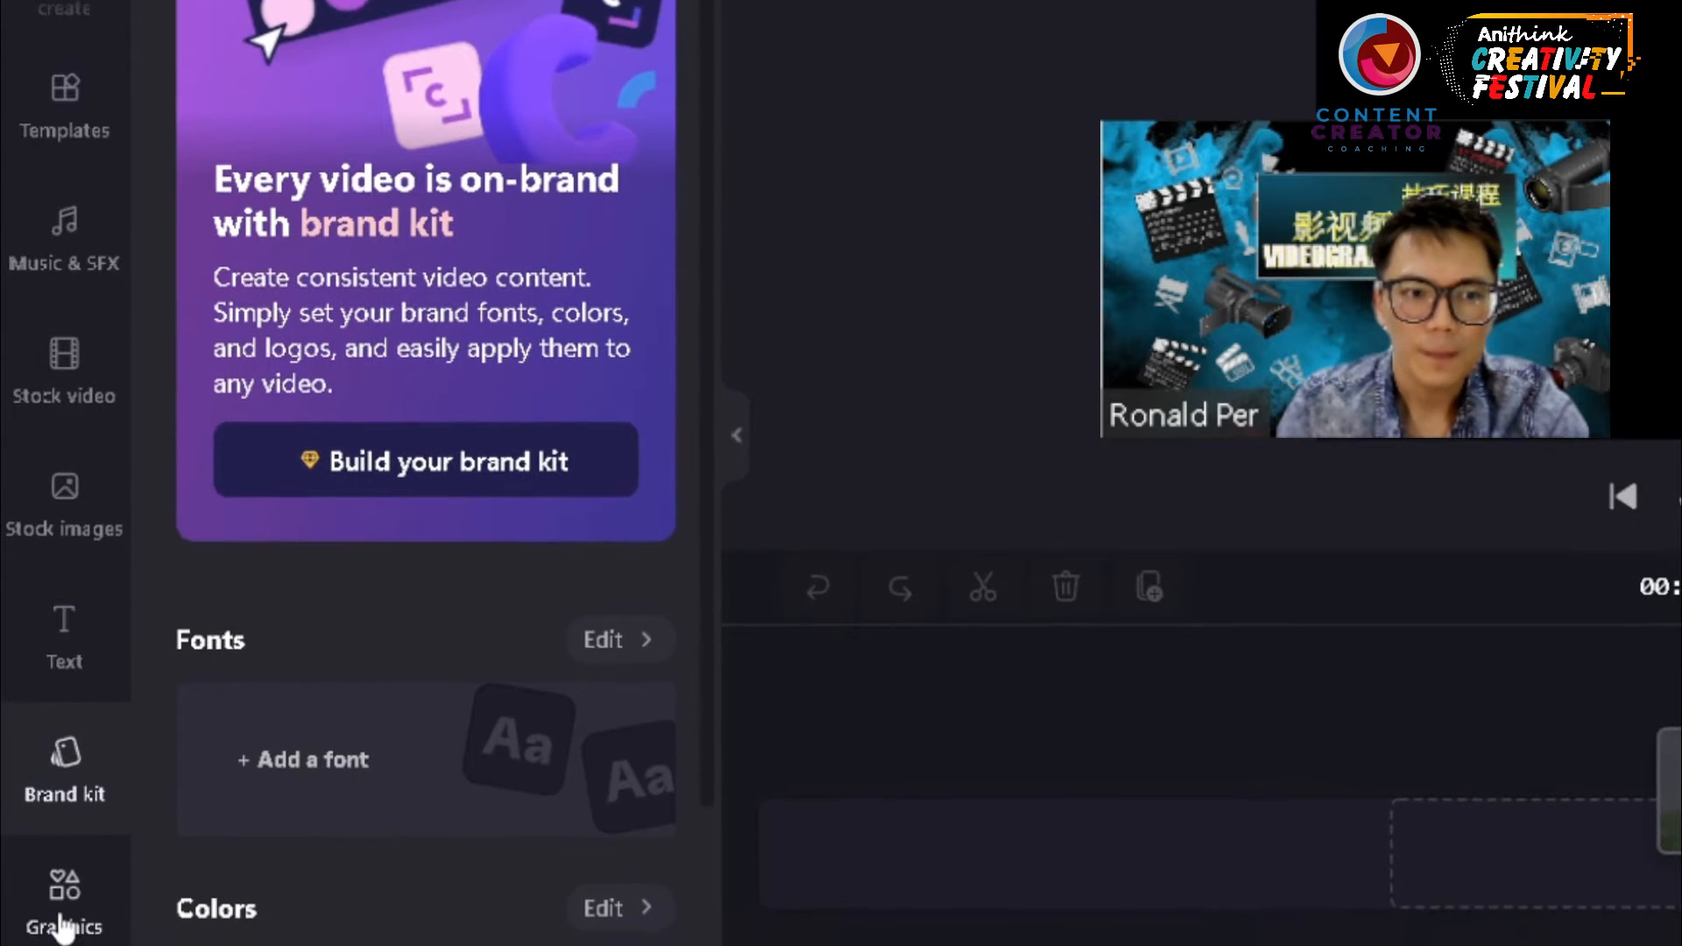
pyautogui.click(62, 925)
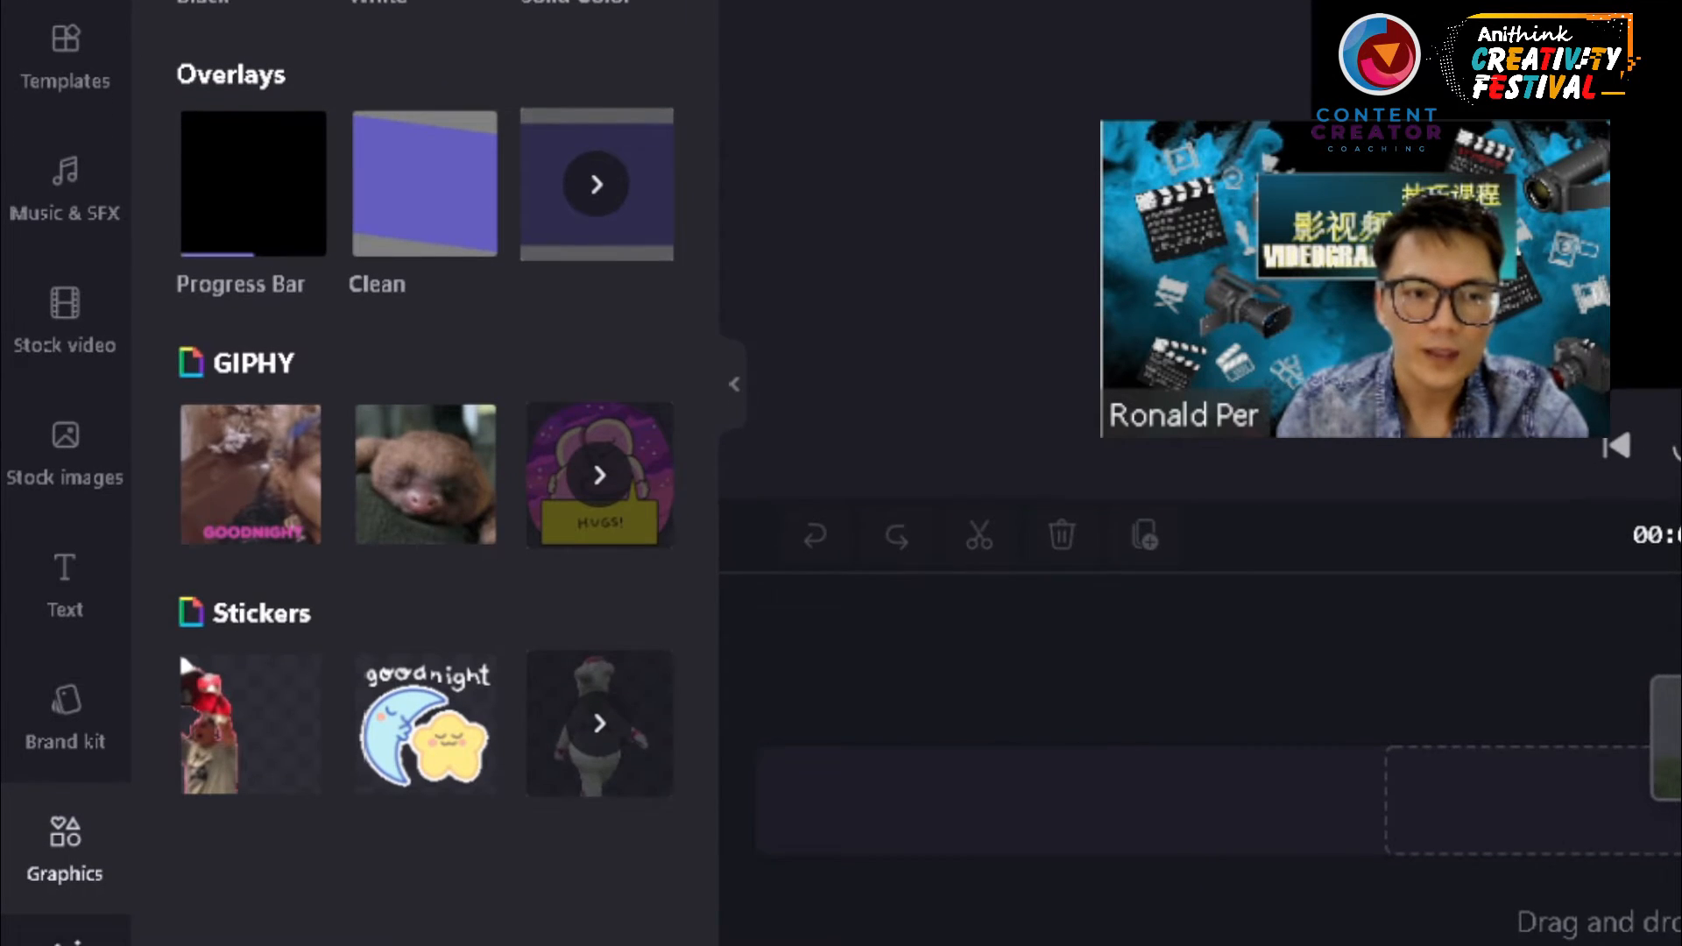
pyautogui.click(66, 935)
pyautogui.scroll(3, 100, 156)
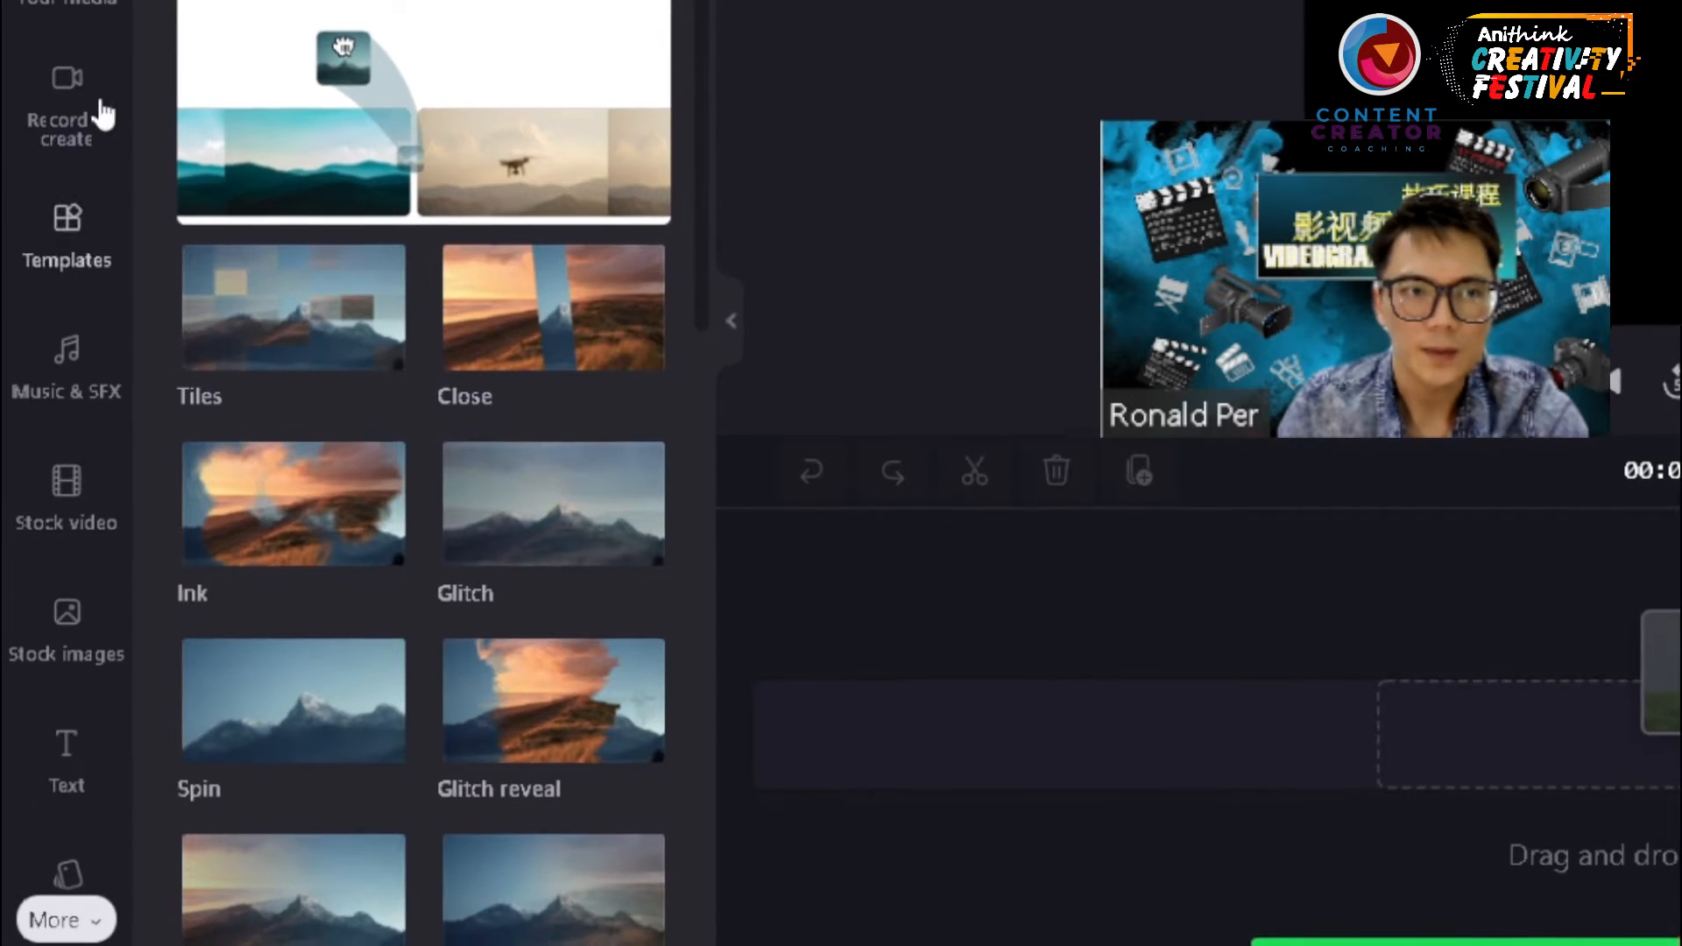
pyautogui.click(100, 112)
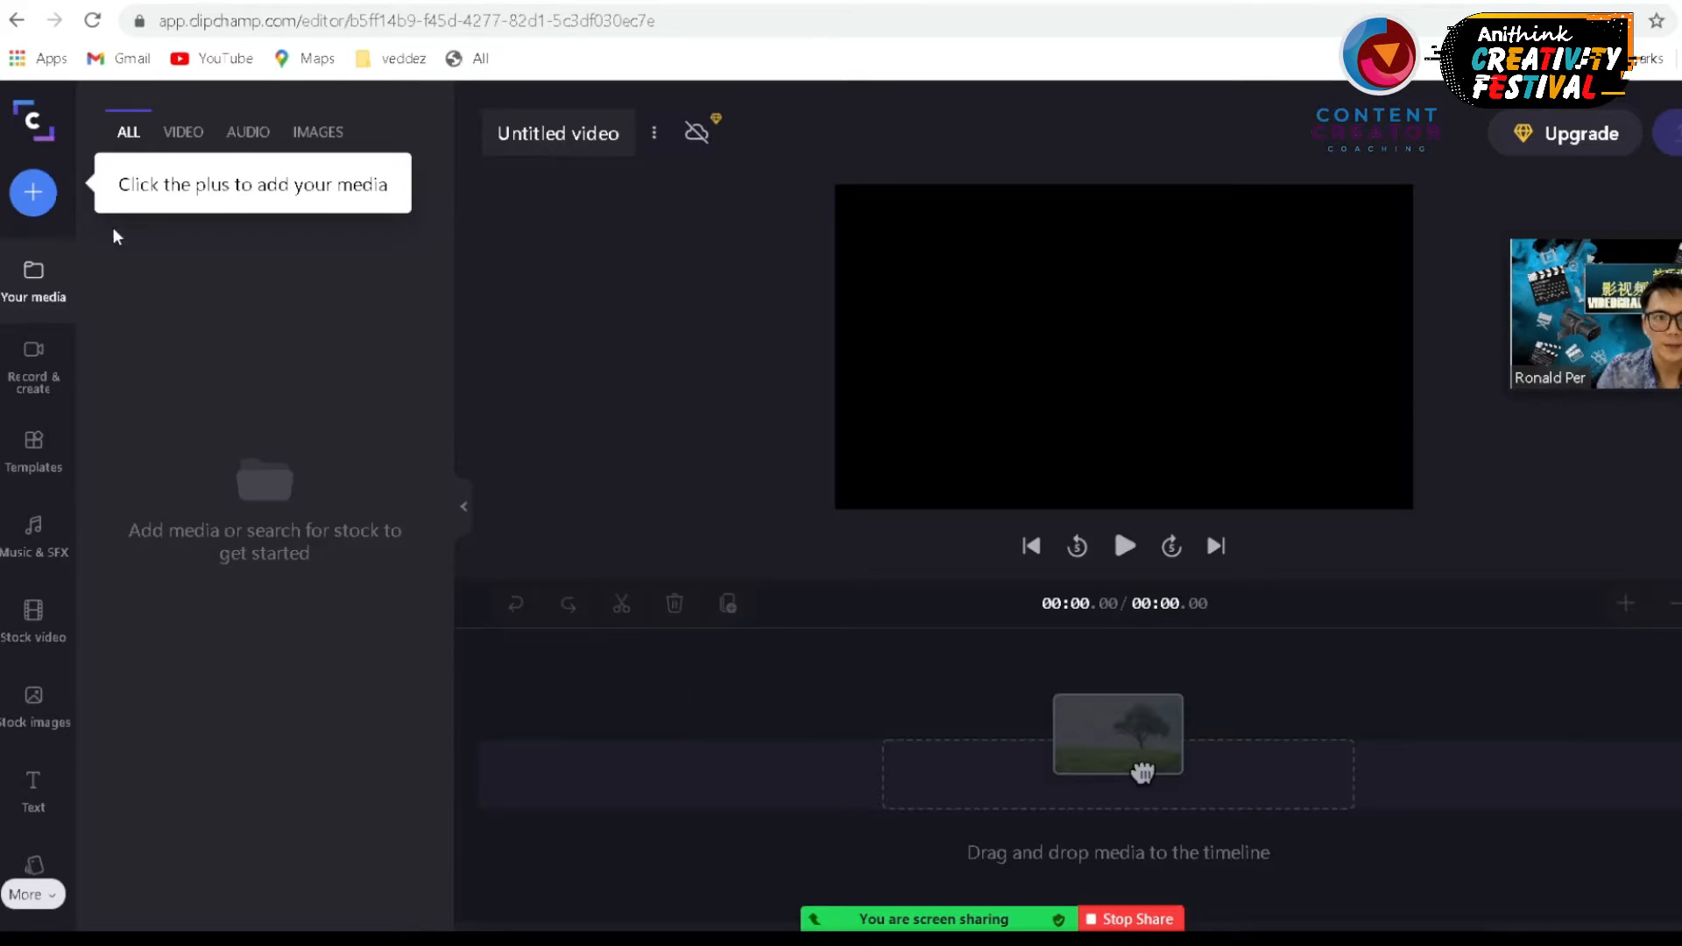
# - Import the comic layer images from the Panel 01 folder under anithink, animation slide, Panel 01- on drive D: into the project media
pyautogui.click(33, 192)
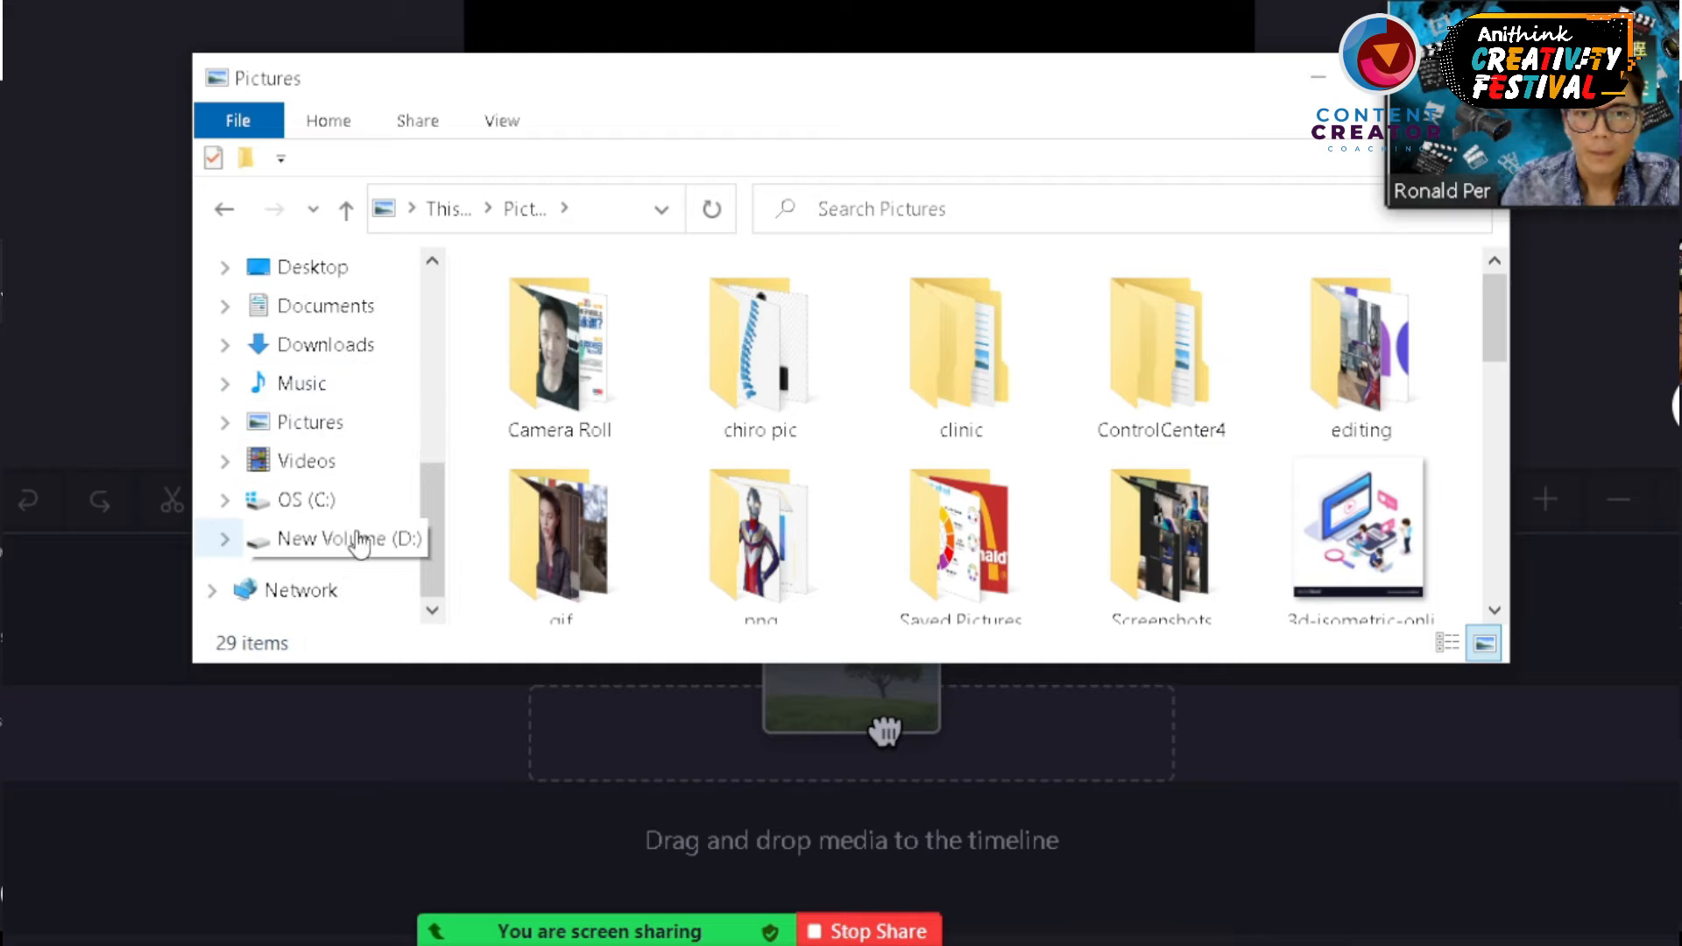
pyautogui.click(360, 542)
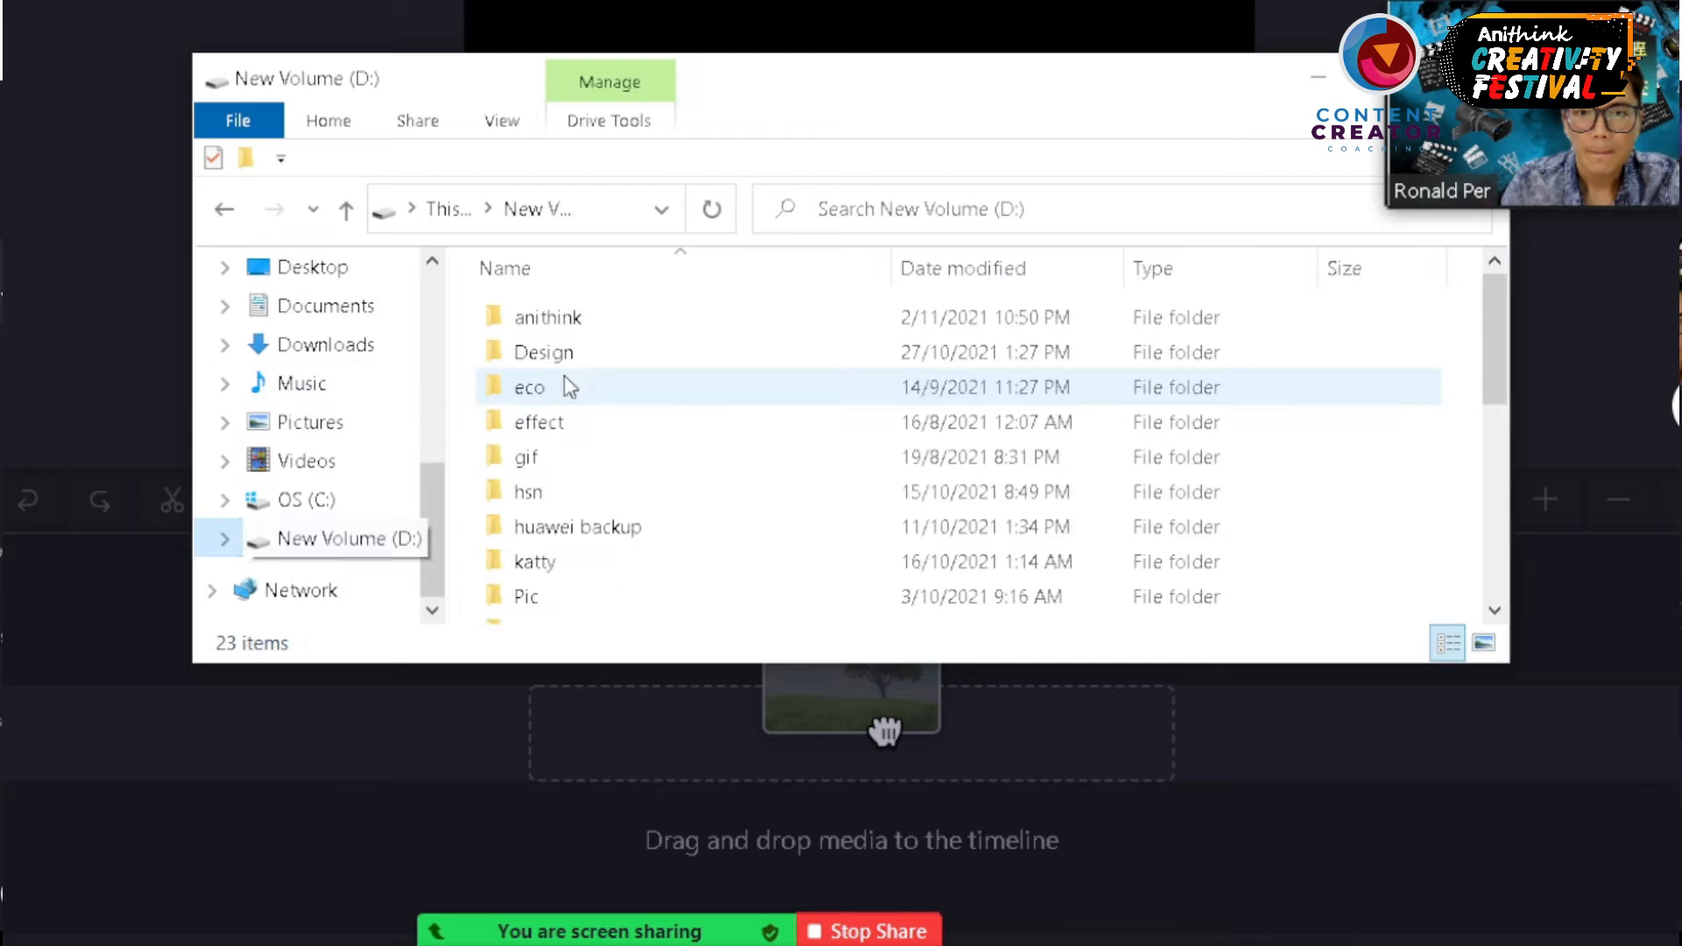
pyautogui.doubleClick(569, 323)
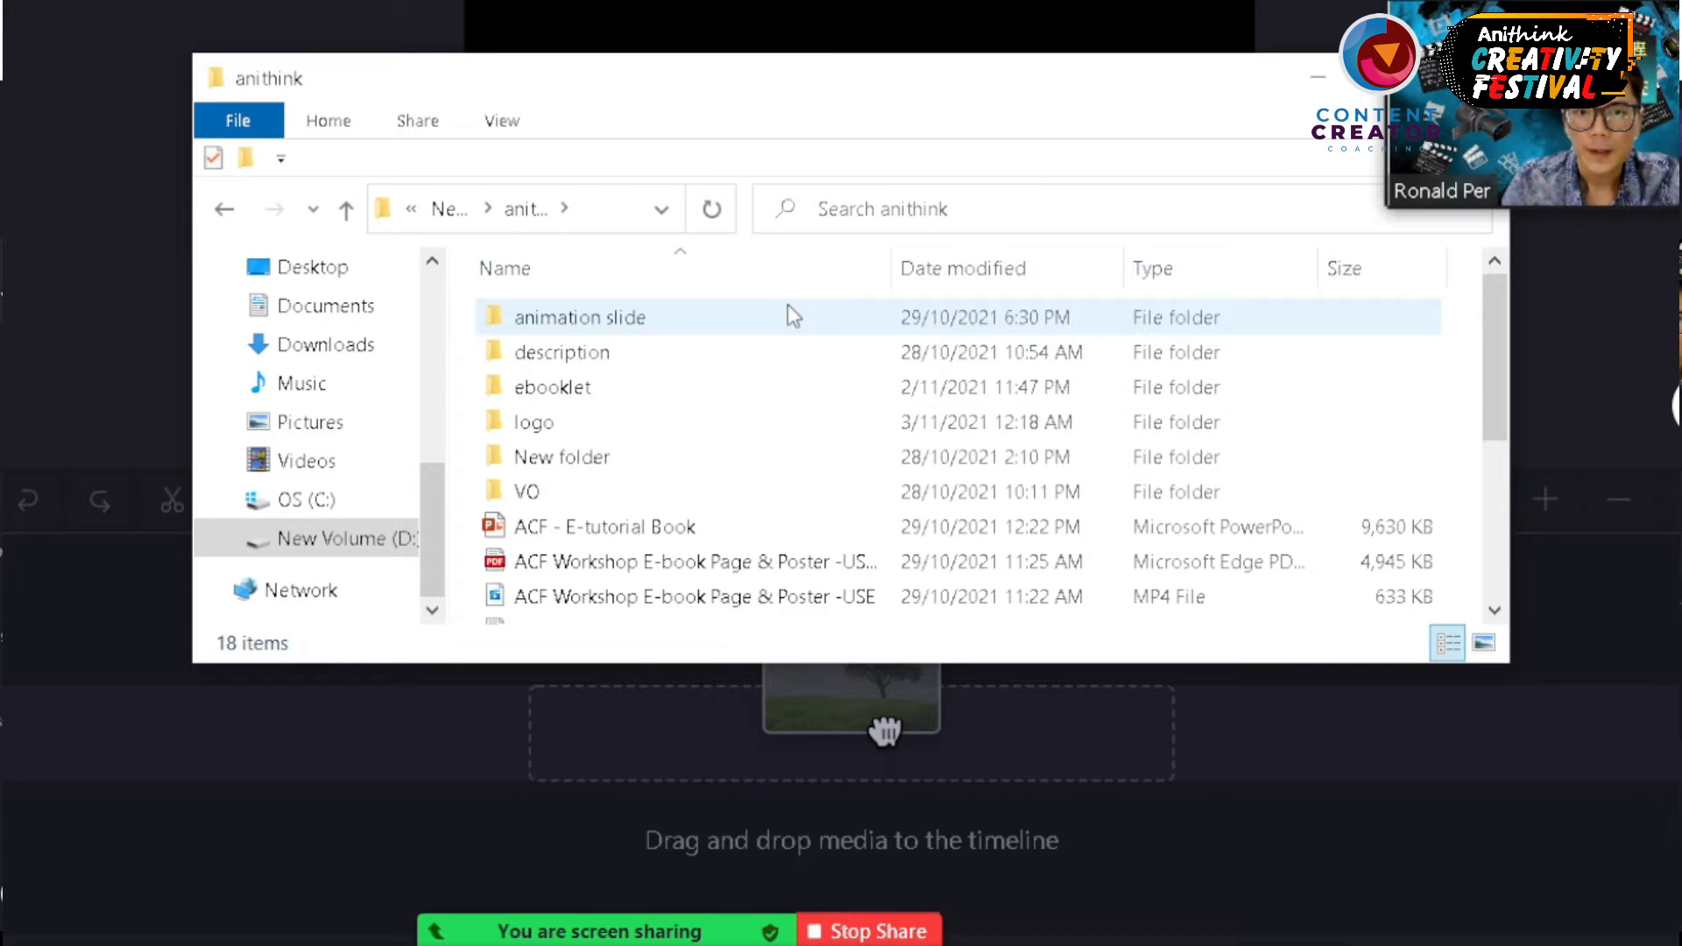
pyautogui.doubleClick(782, 313)
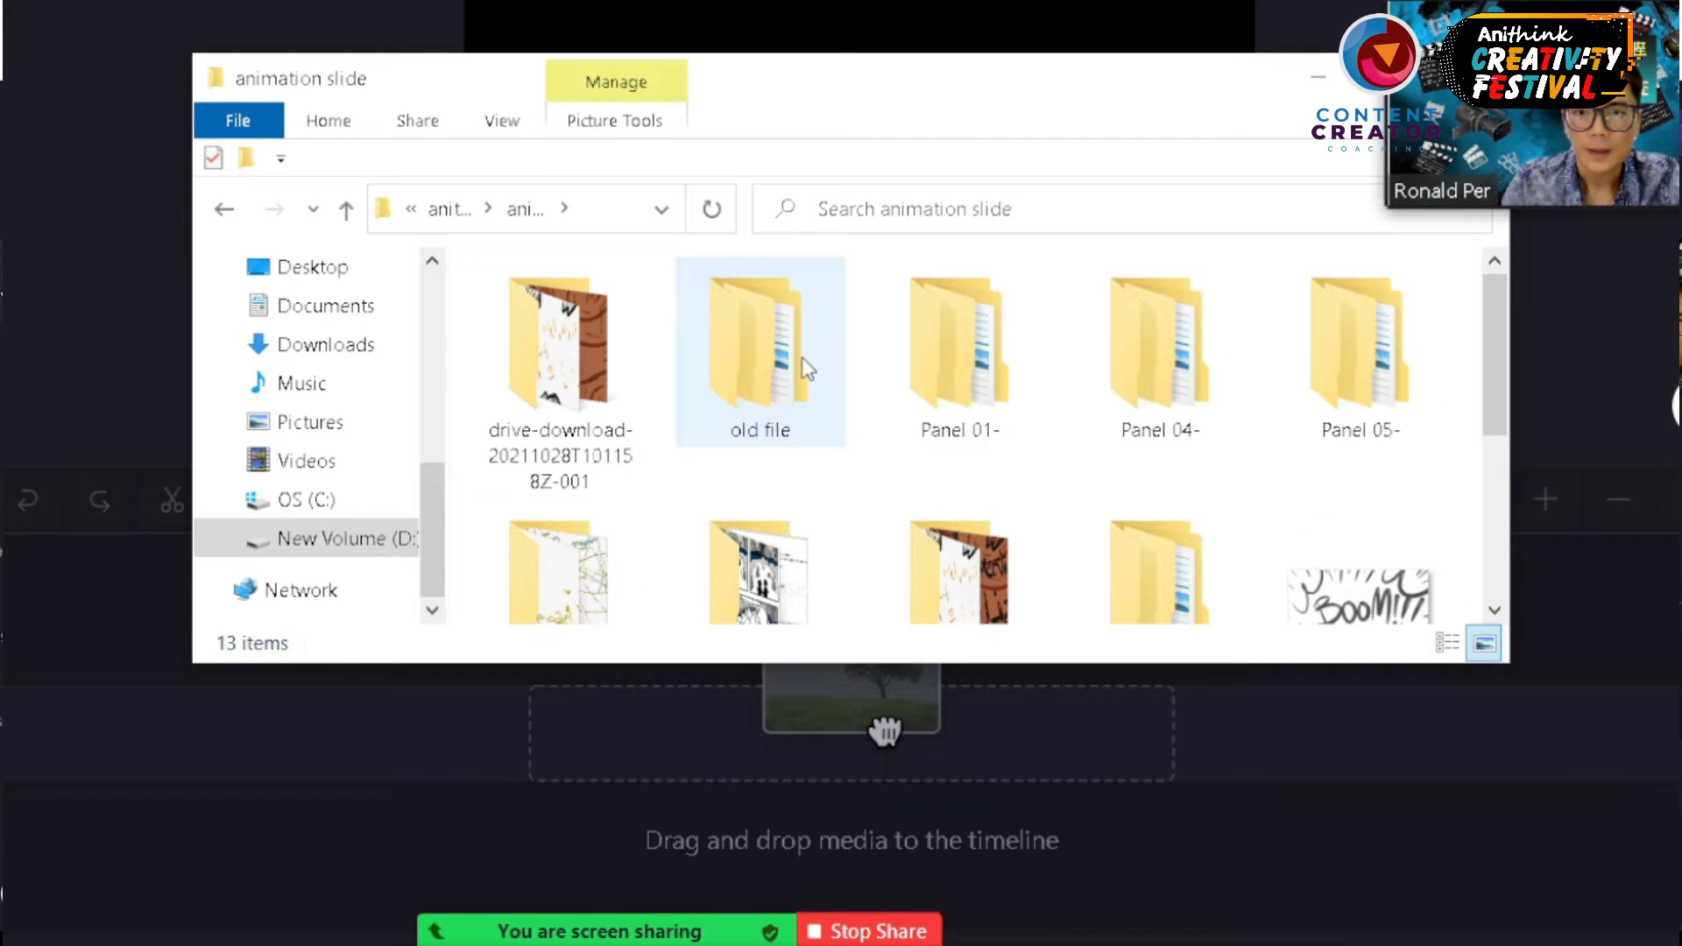
pyautogui.doubleClick(916, 367)
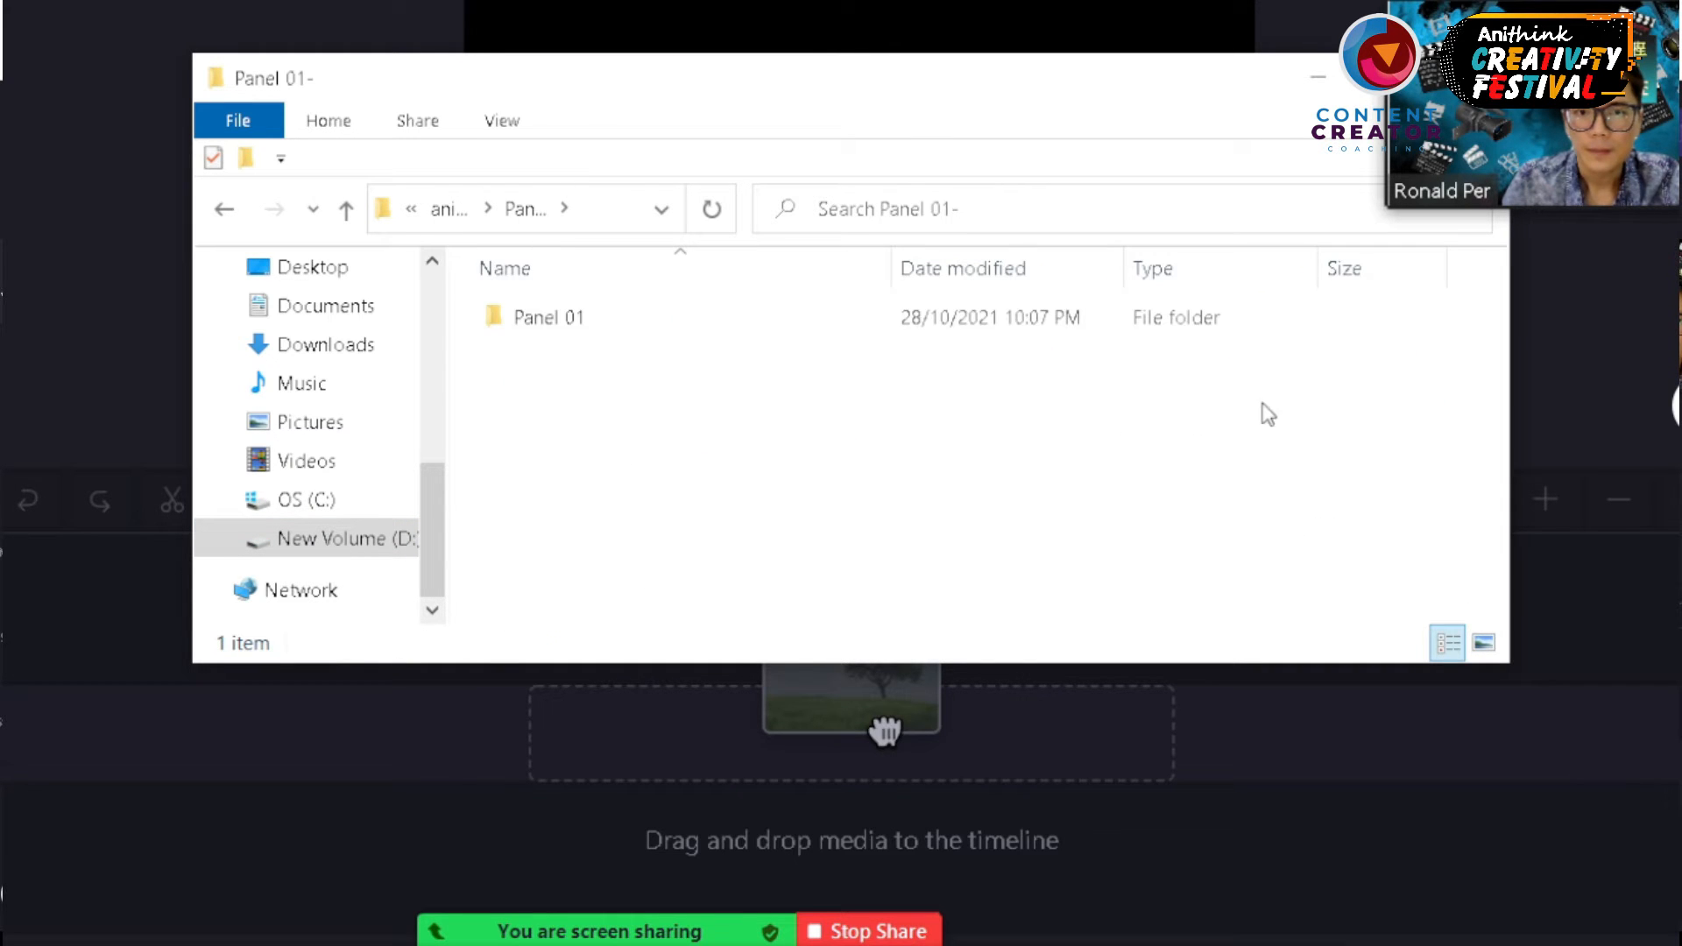
pyautogui.doubleClick(1206, 324)
pyautogui.moveTo(1363, 604); pyautogui.dragTo(107, 294)
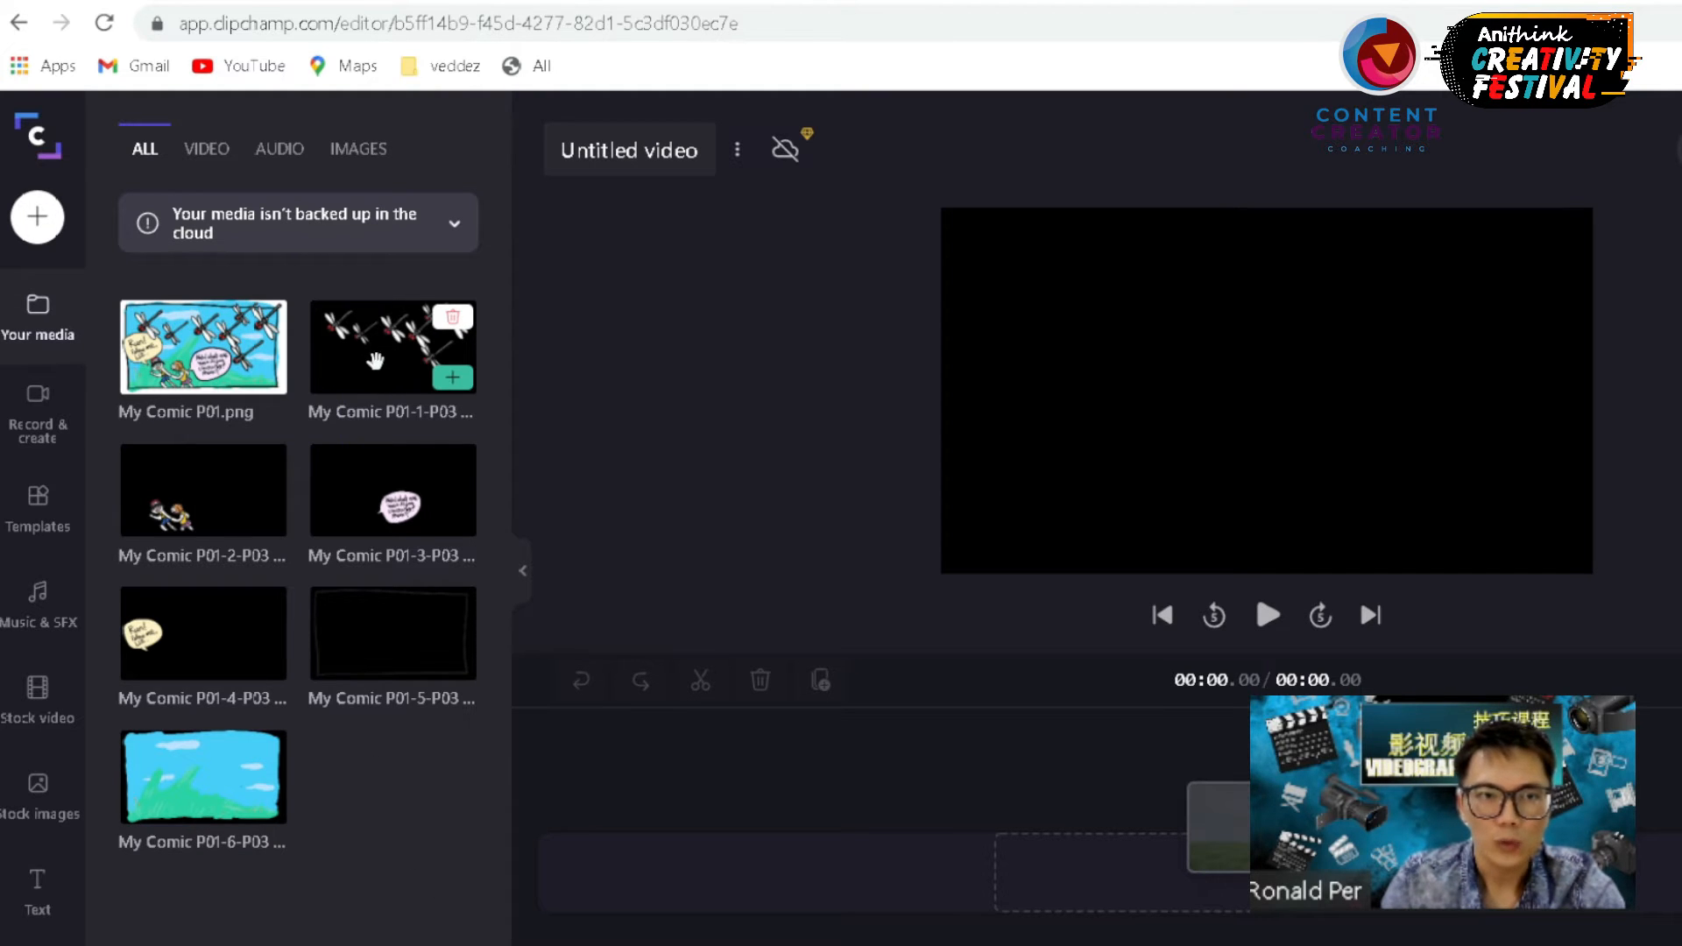
# - Place the My Comic P01-2 character image at the start of the timeline and layer the P01-3 speech bubble on a track above it
pyautogui.moveTo(373, 362); pyautogui.dragTo(630, 762)
pyautogui.moveTo(225, 512); pyautogui.dragTo(675, 792)
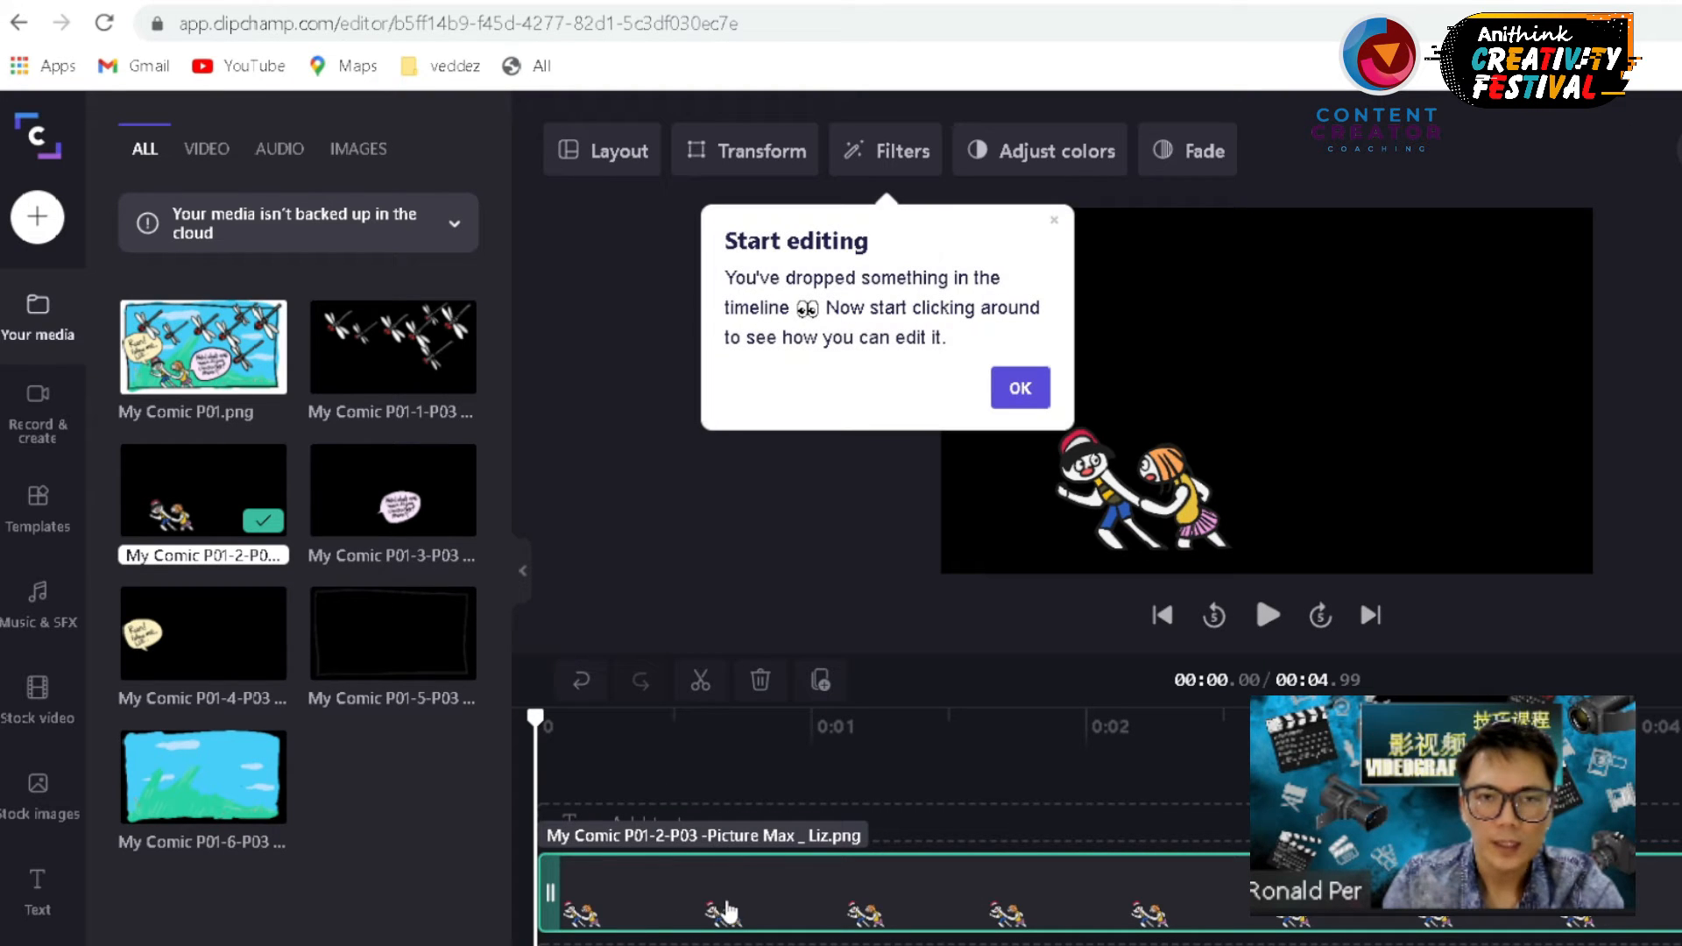
pyautogui.click(1019, 391)
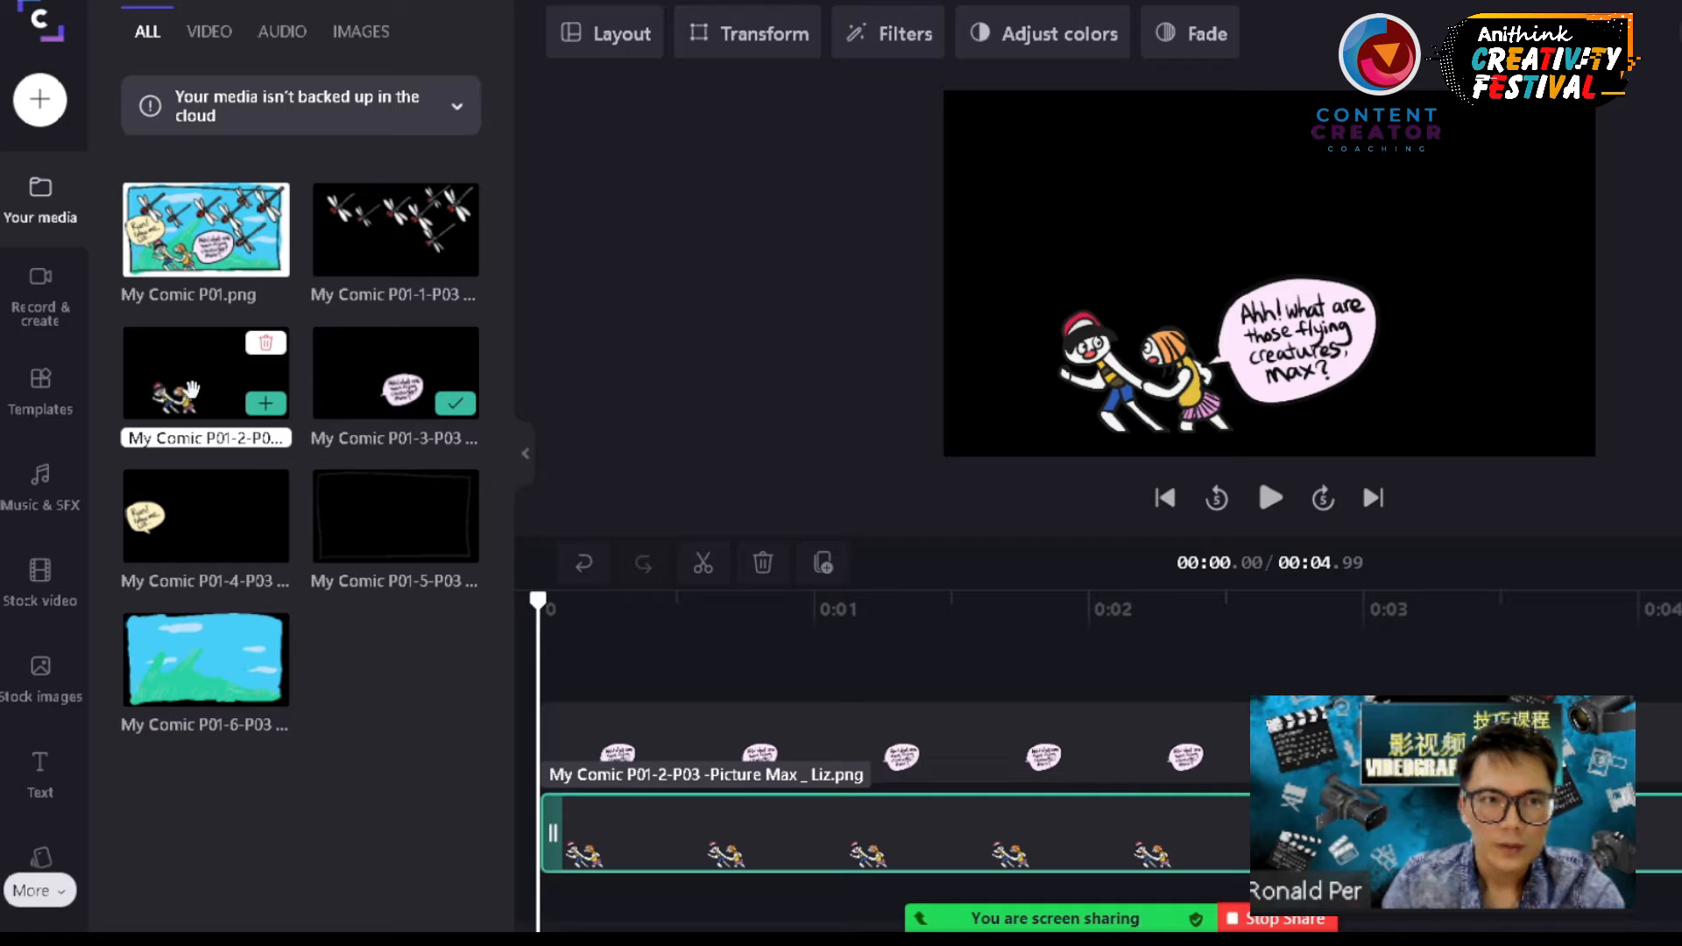
pyautogui.moveTo(191, 390); pyautogui.dragTo(586, 861)
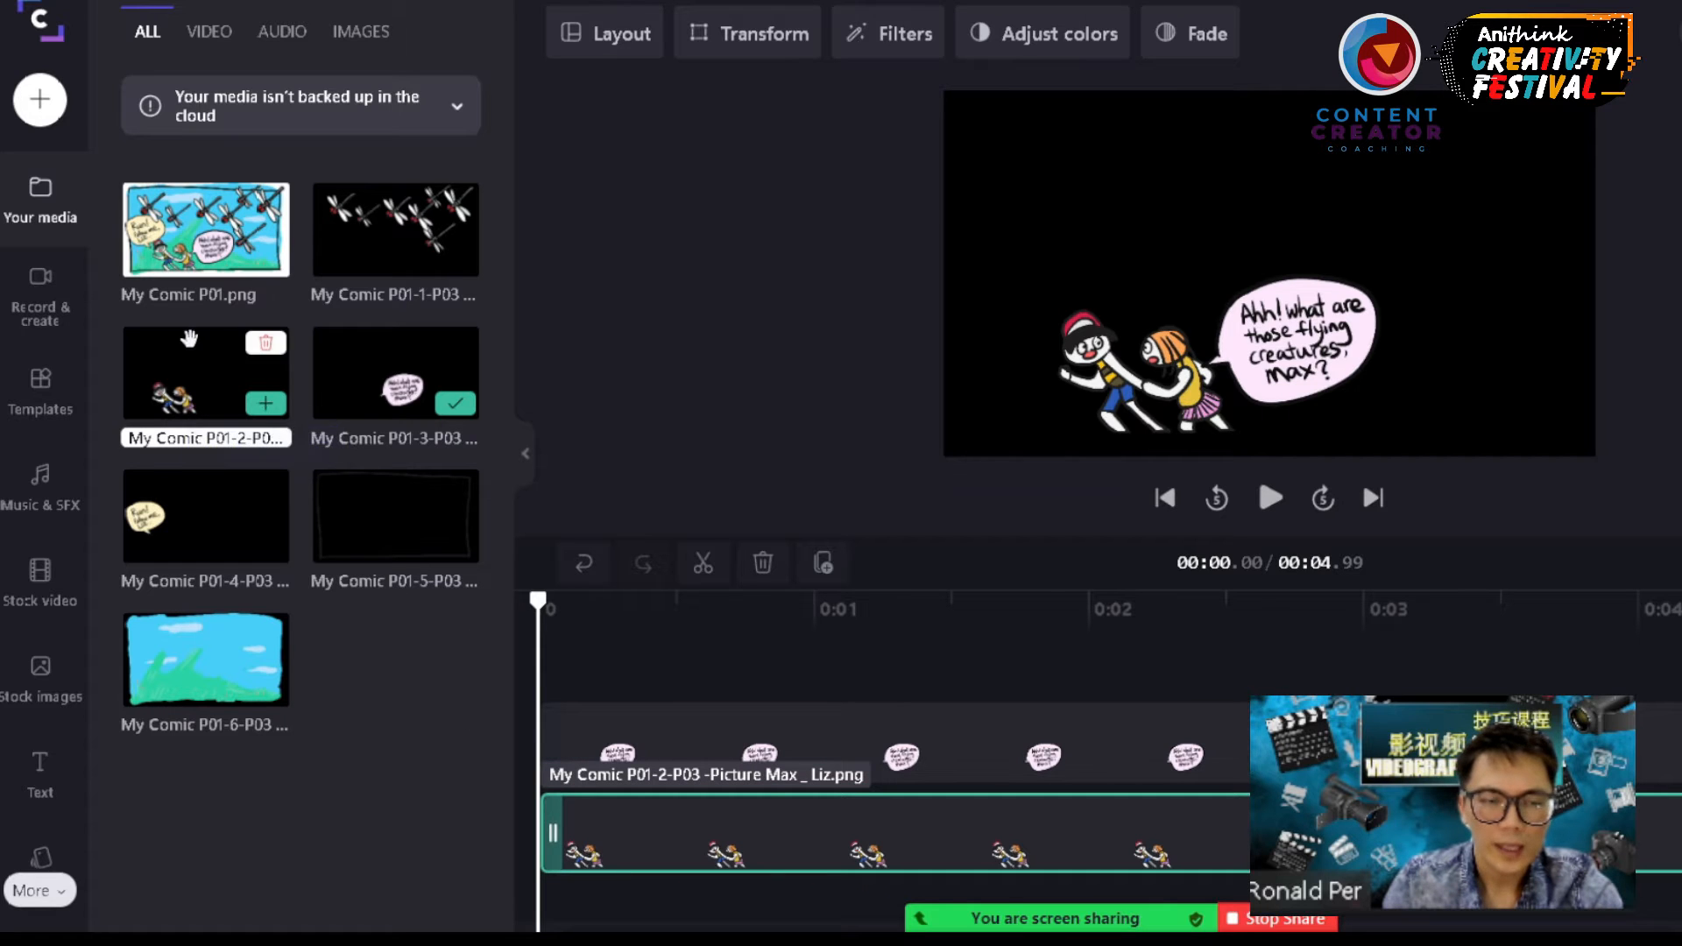
pyautogui.moveTo(374, 383); pyautogui.dragTo(602, 753)
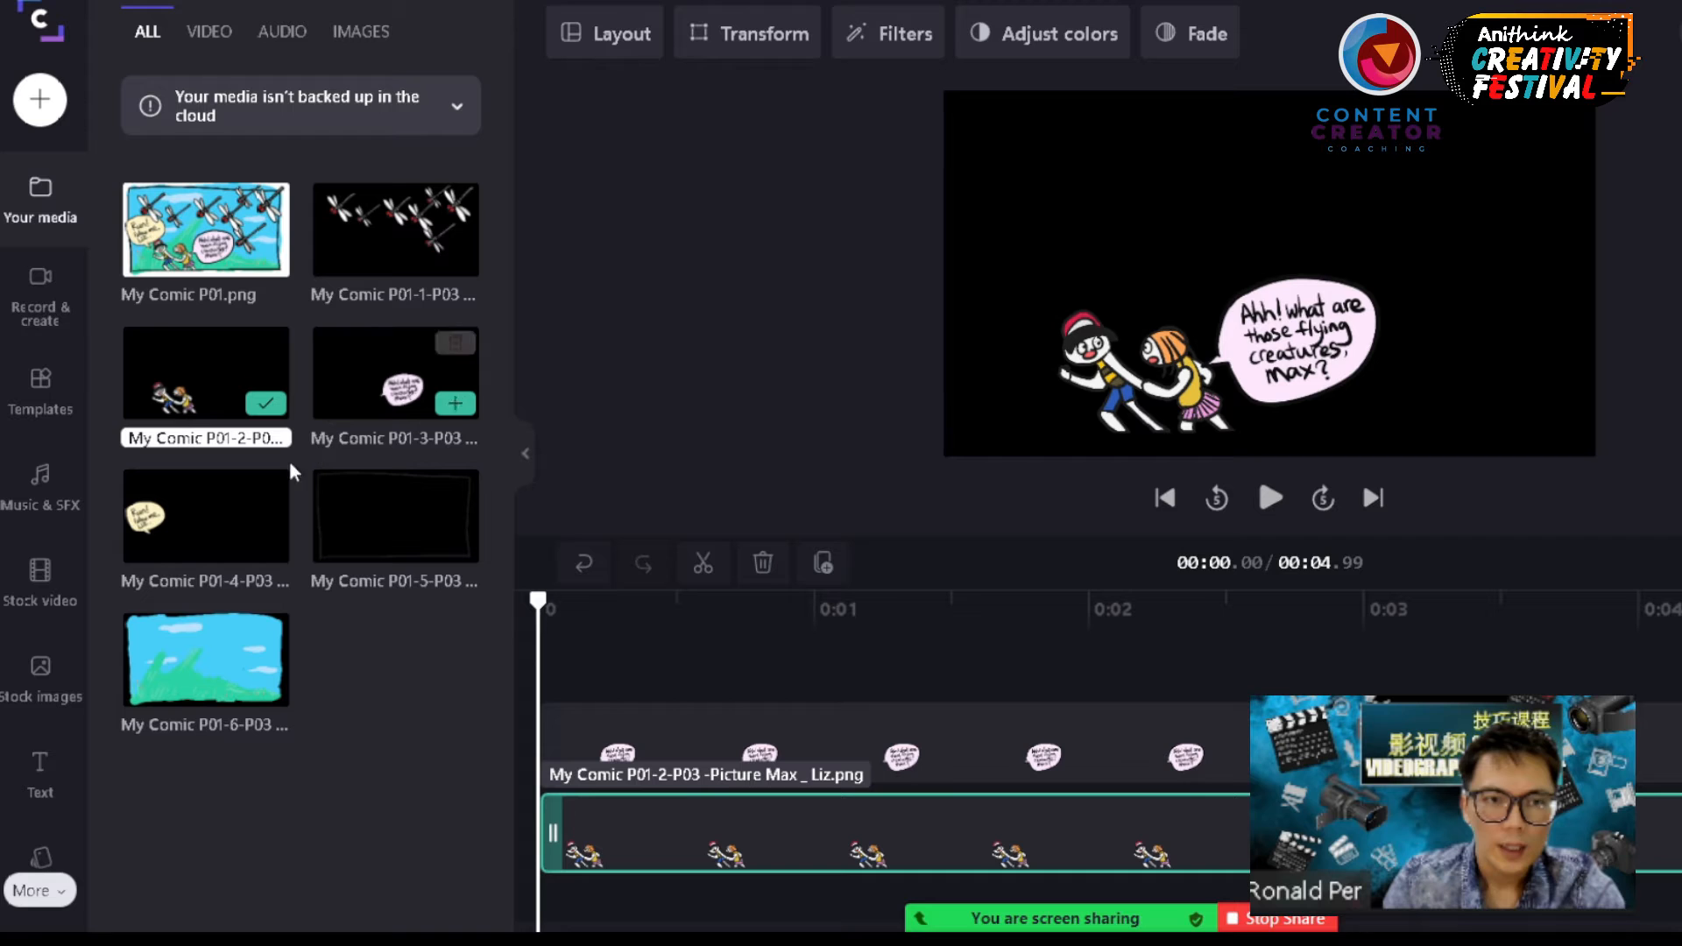
# - Add the My Comic P01-4 speech bubble and the P01-1 dragonflies image to new tracks above the existing timeline layers
pyautogui.moveTo(169, 517); pyautogui.dragTo(737, 648)
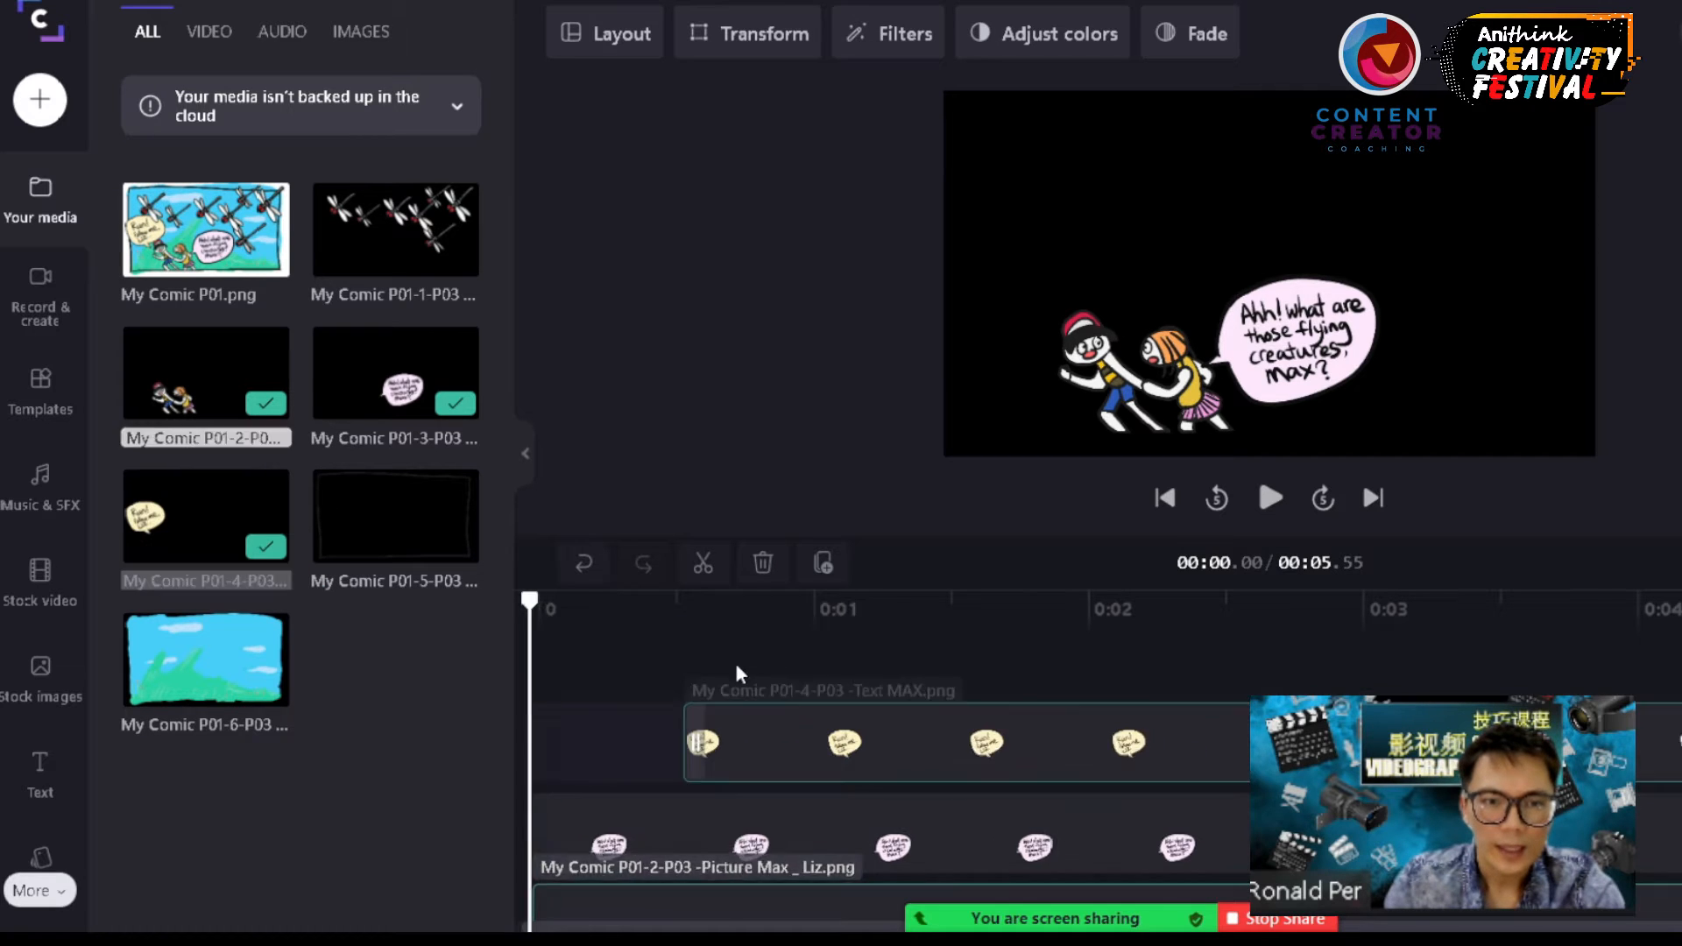
pyautogui.scroll(-2, 713, 739)
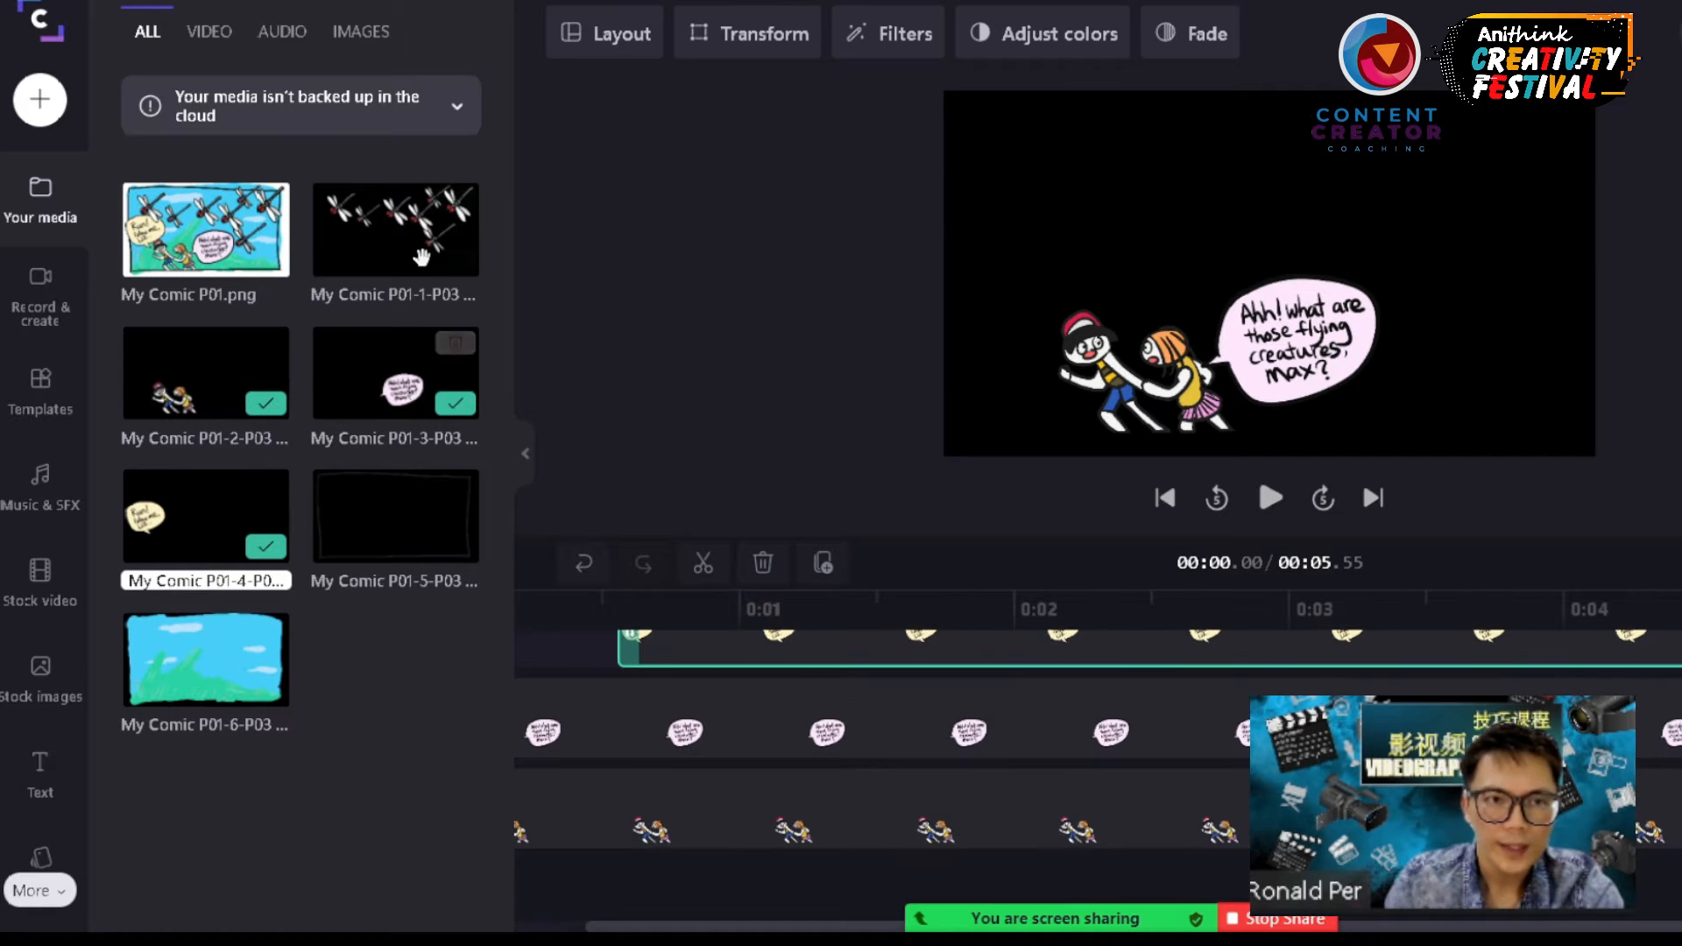
pyautogui.moveTo(396, 226); pyautogui.dragTo(422, 589)
pyautogui.scroll(2, 647, 746)
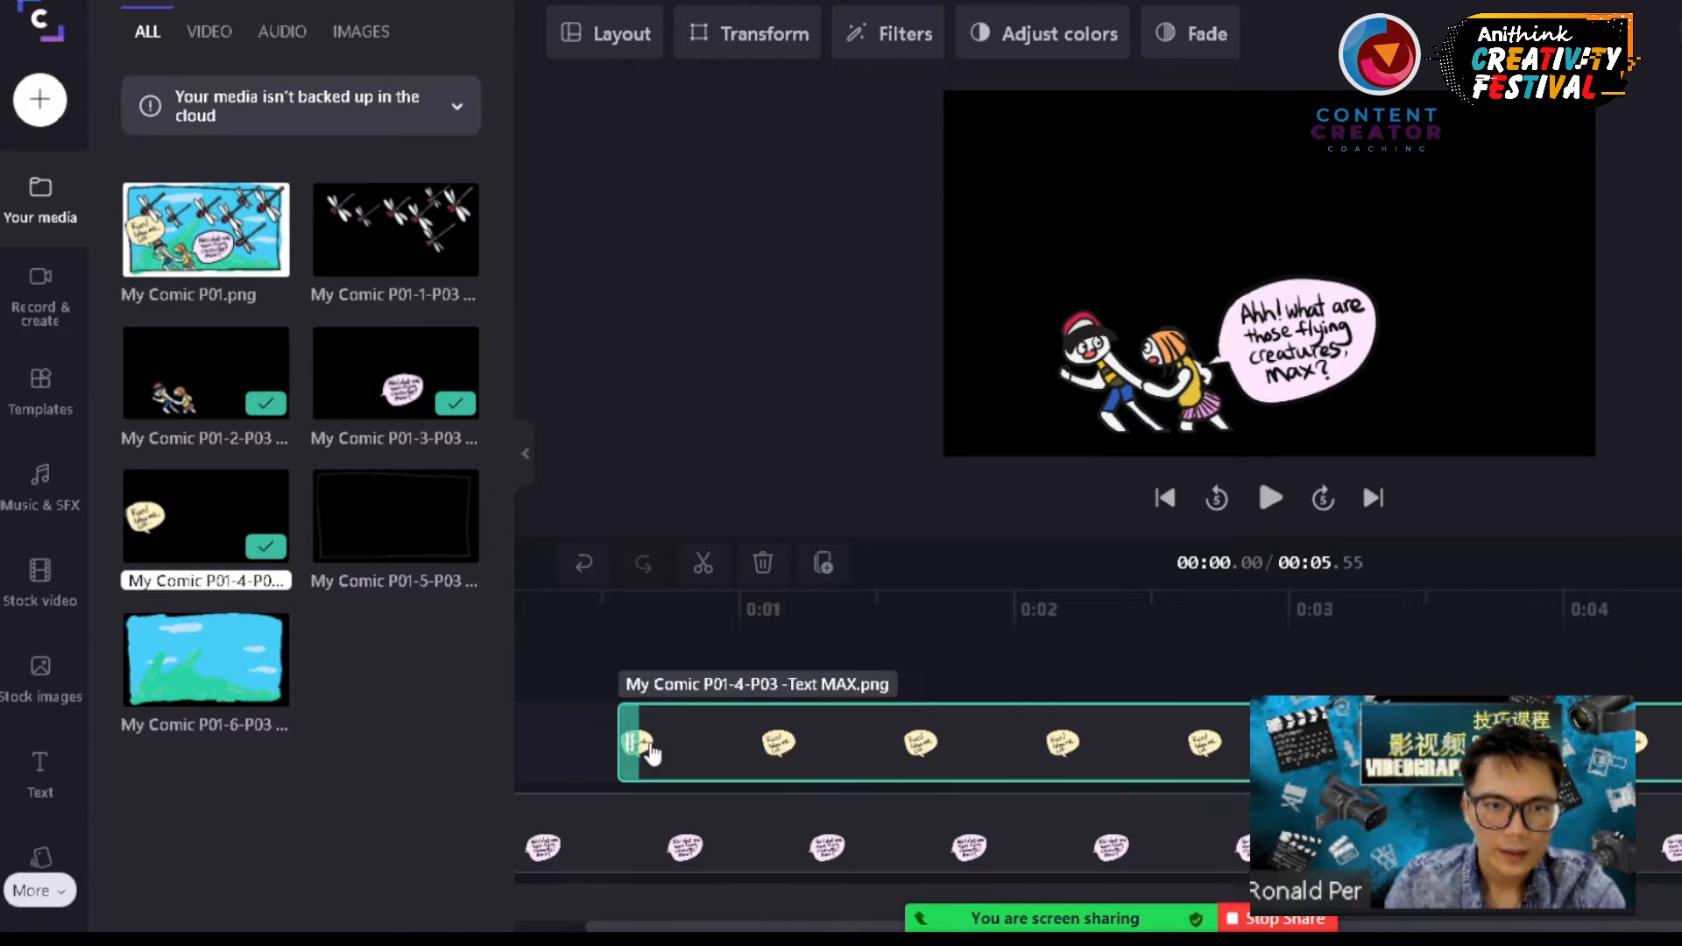
pyautogui.moveTo(381, 254); pyautogui.dragTo(822, 681)
pyautogui.scroll(-3, 736, 702)
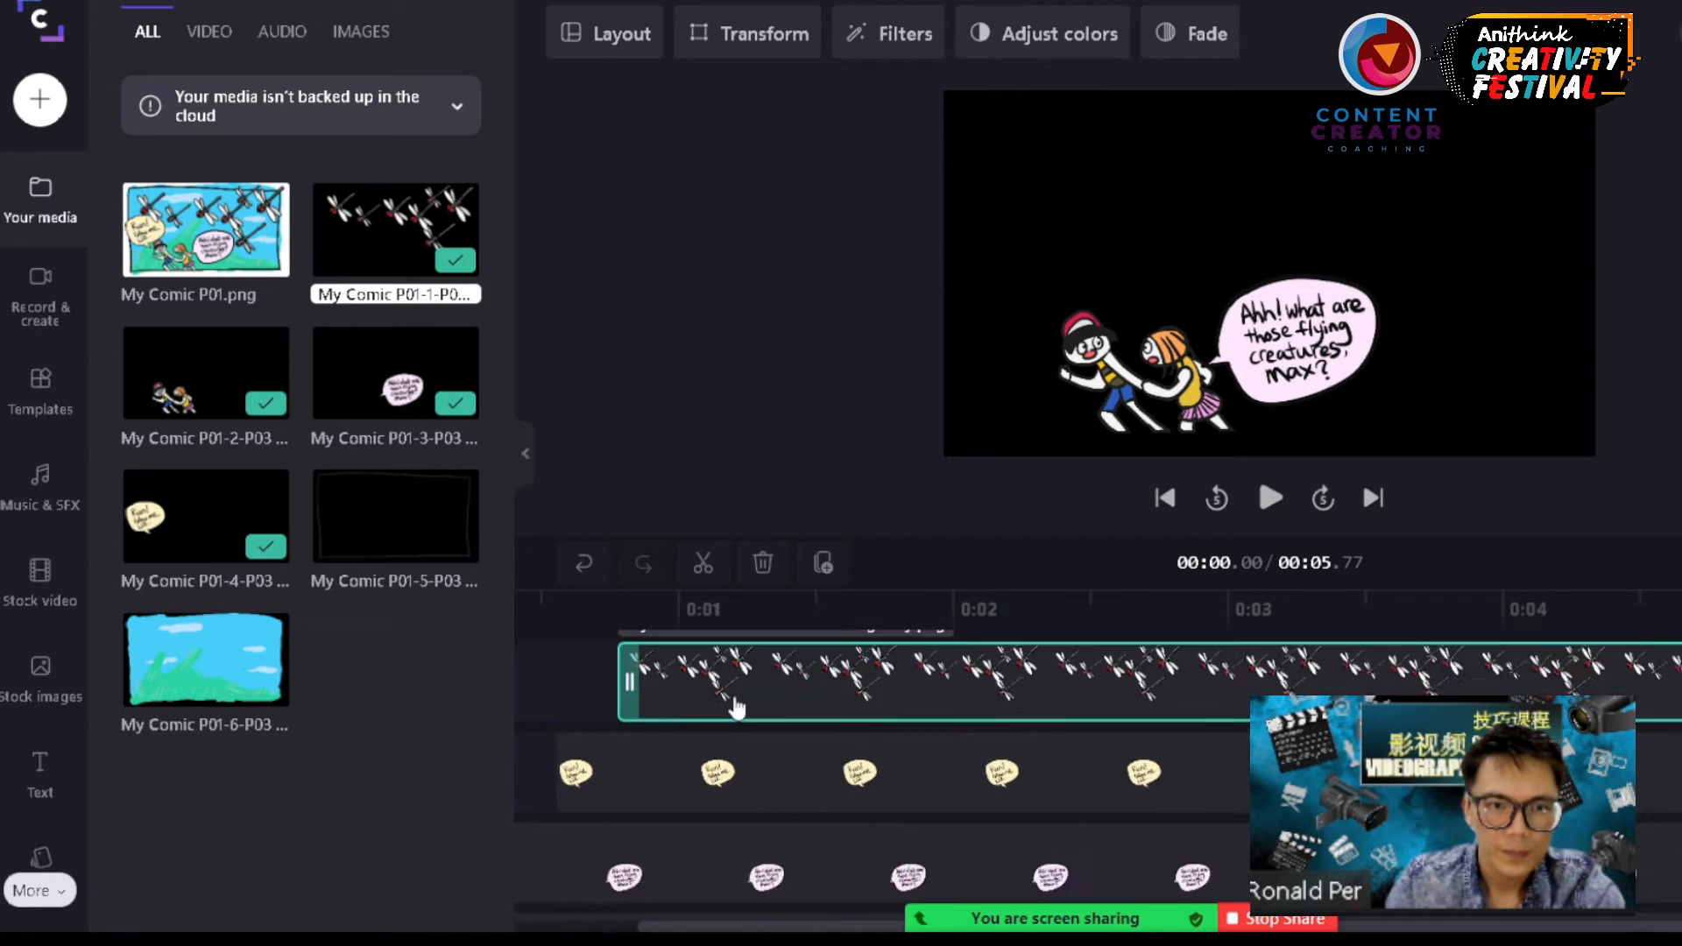
# - Examine the stacked timeline tracks one by one, from the dragonflies and speech bubbles down to the characters and background
pyautogui.click(636, 793)
pyautogui.click(648, 711)
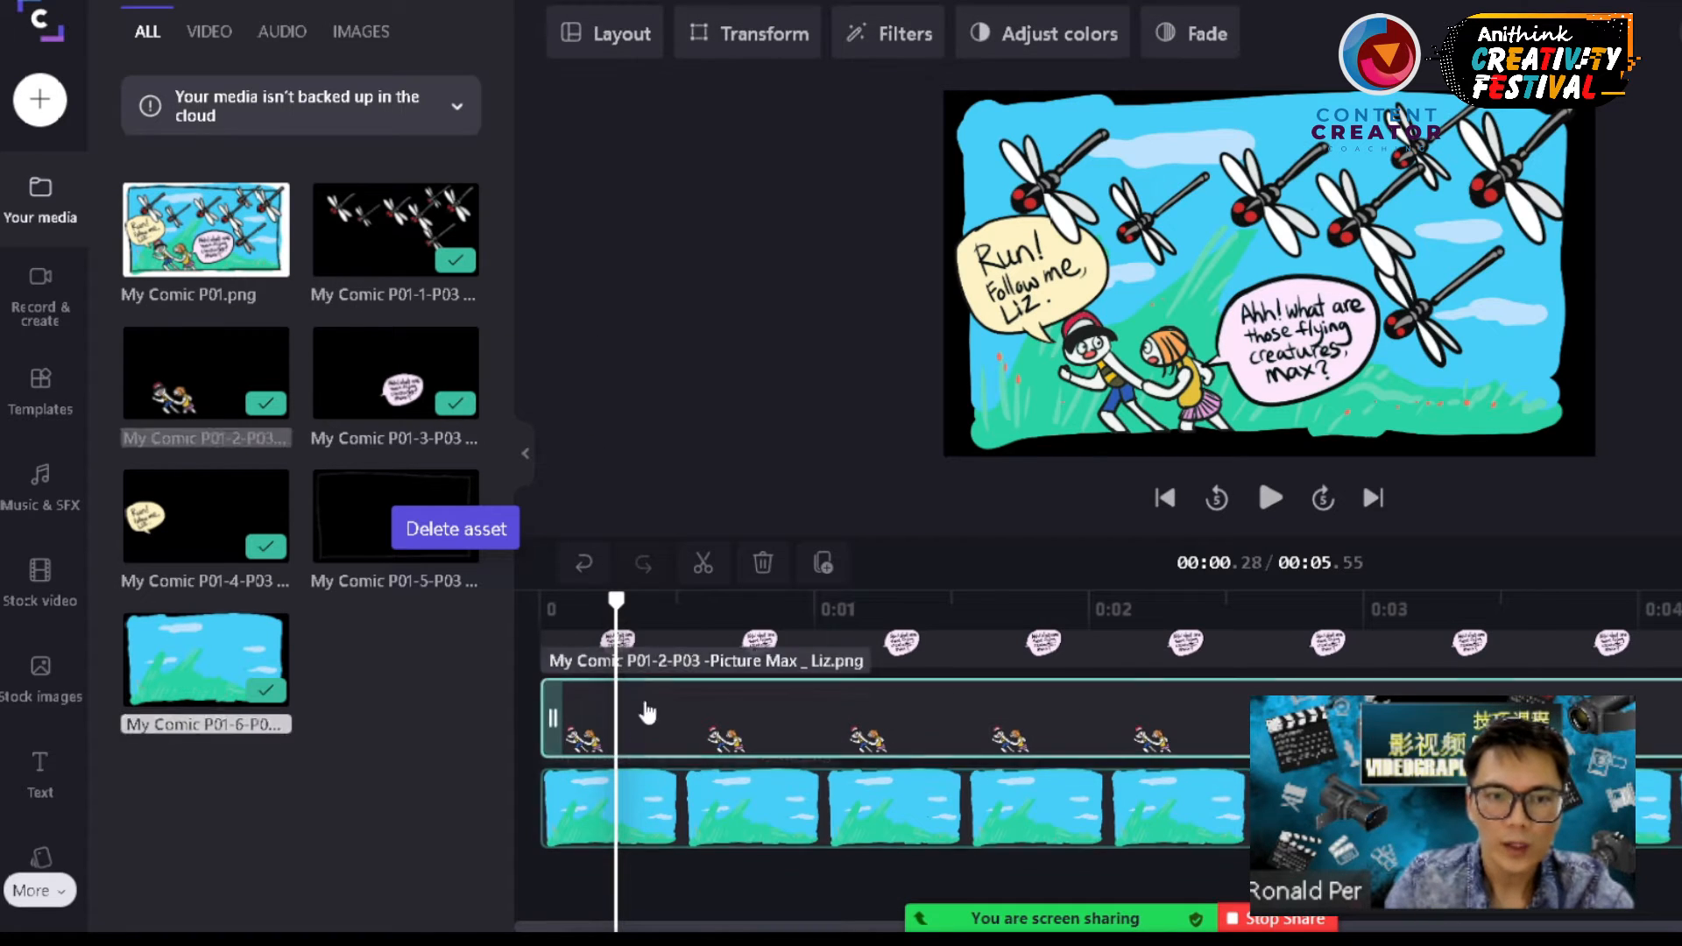
pyautogui.click(660, 659)
pyautogui.scroll(3, 666, 700)
pyautogui.click(661, 780)
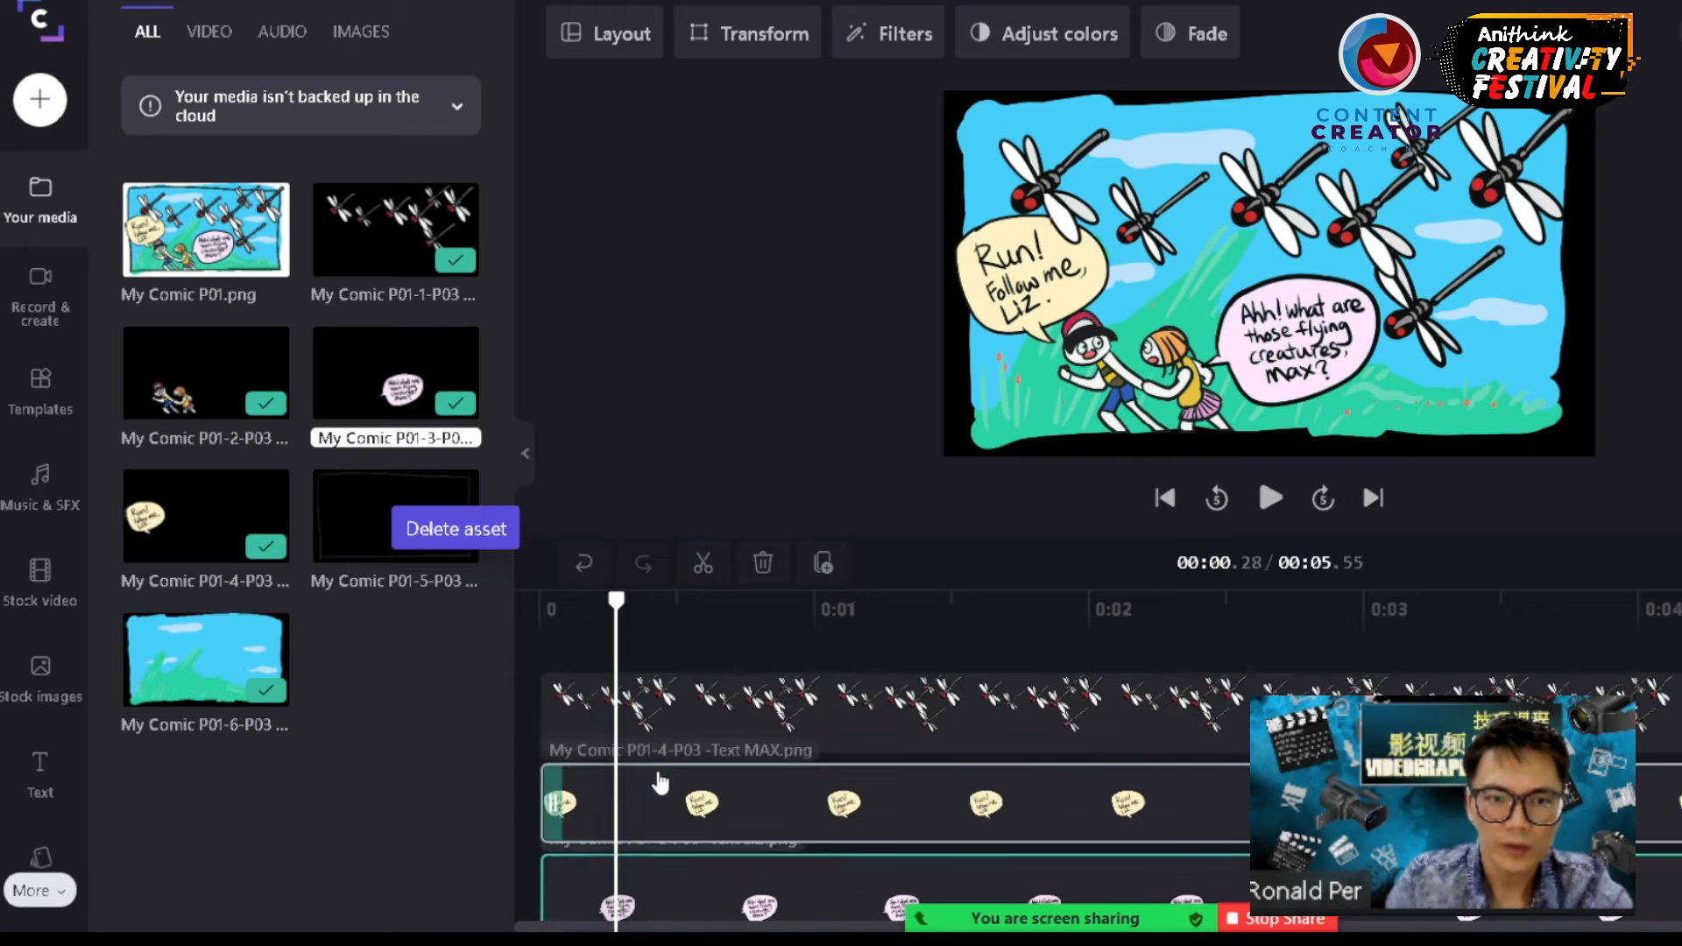
pyautogui.click(670, 732)
pyautogui.scroll(-2, 673, 727)
pyautogui.scroll(-1, 675, 723)
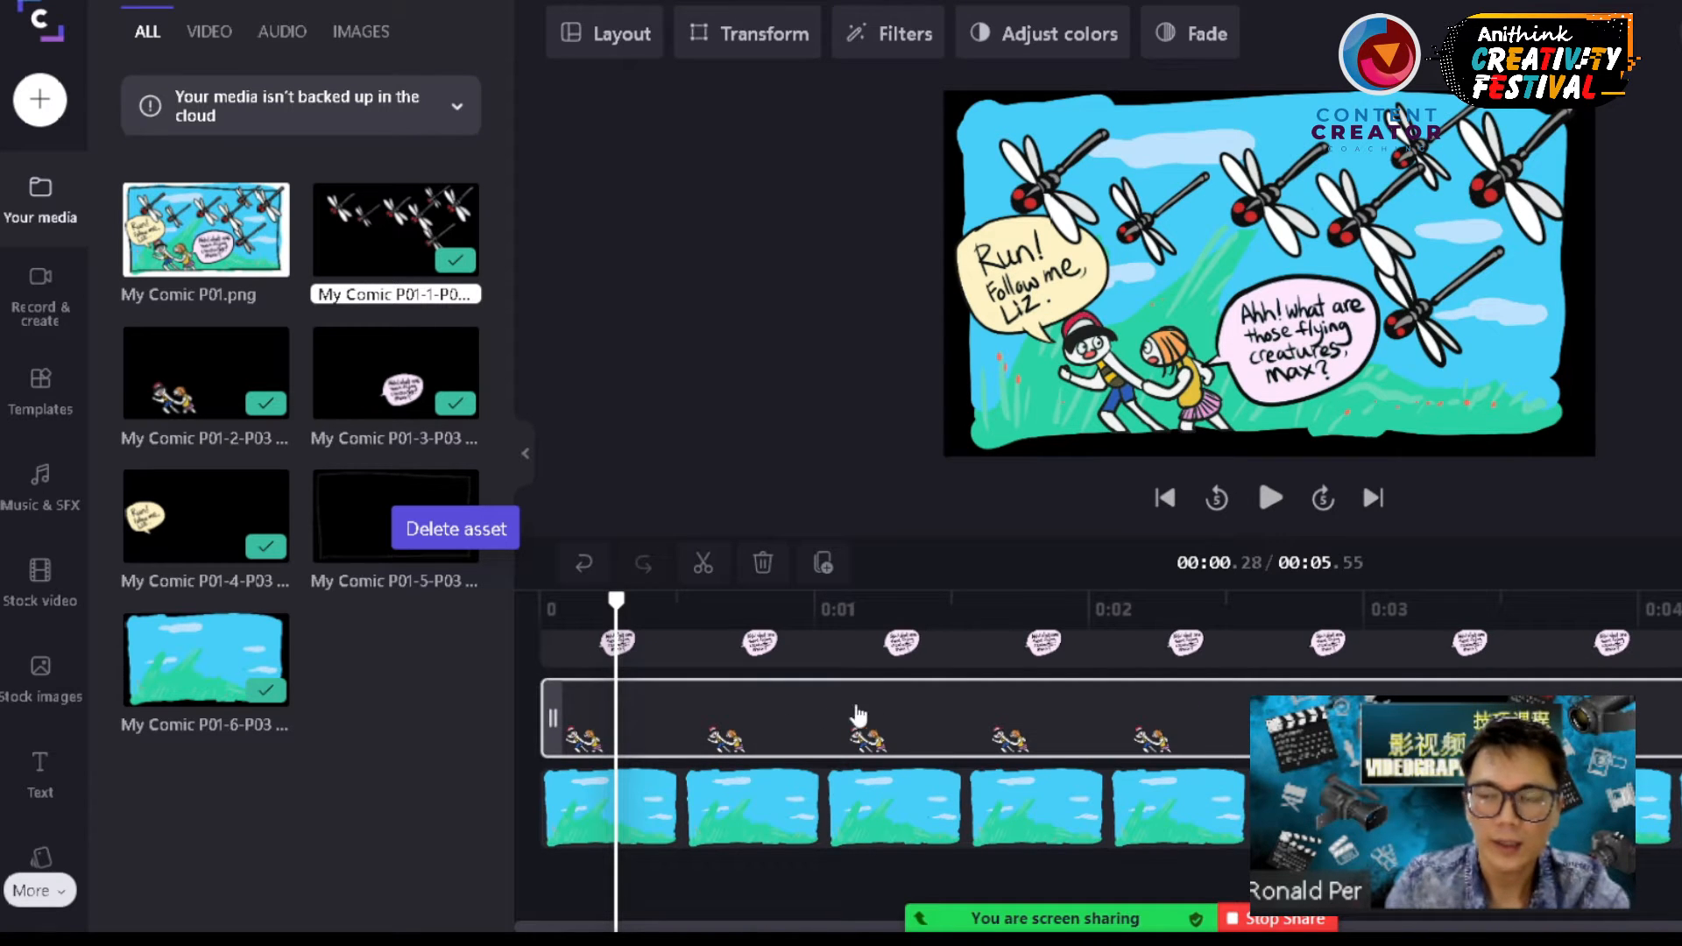
# - Return the playhead to the start and trim the end of the lowest track's background clip to about 2 seconds
pyautogui.moveTo(615, 600); pyautogui.dragTo(489, 612)
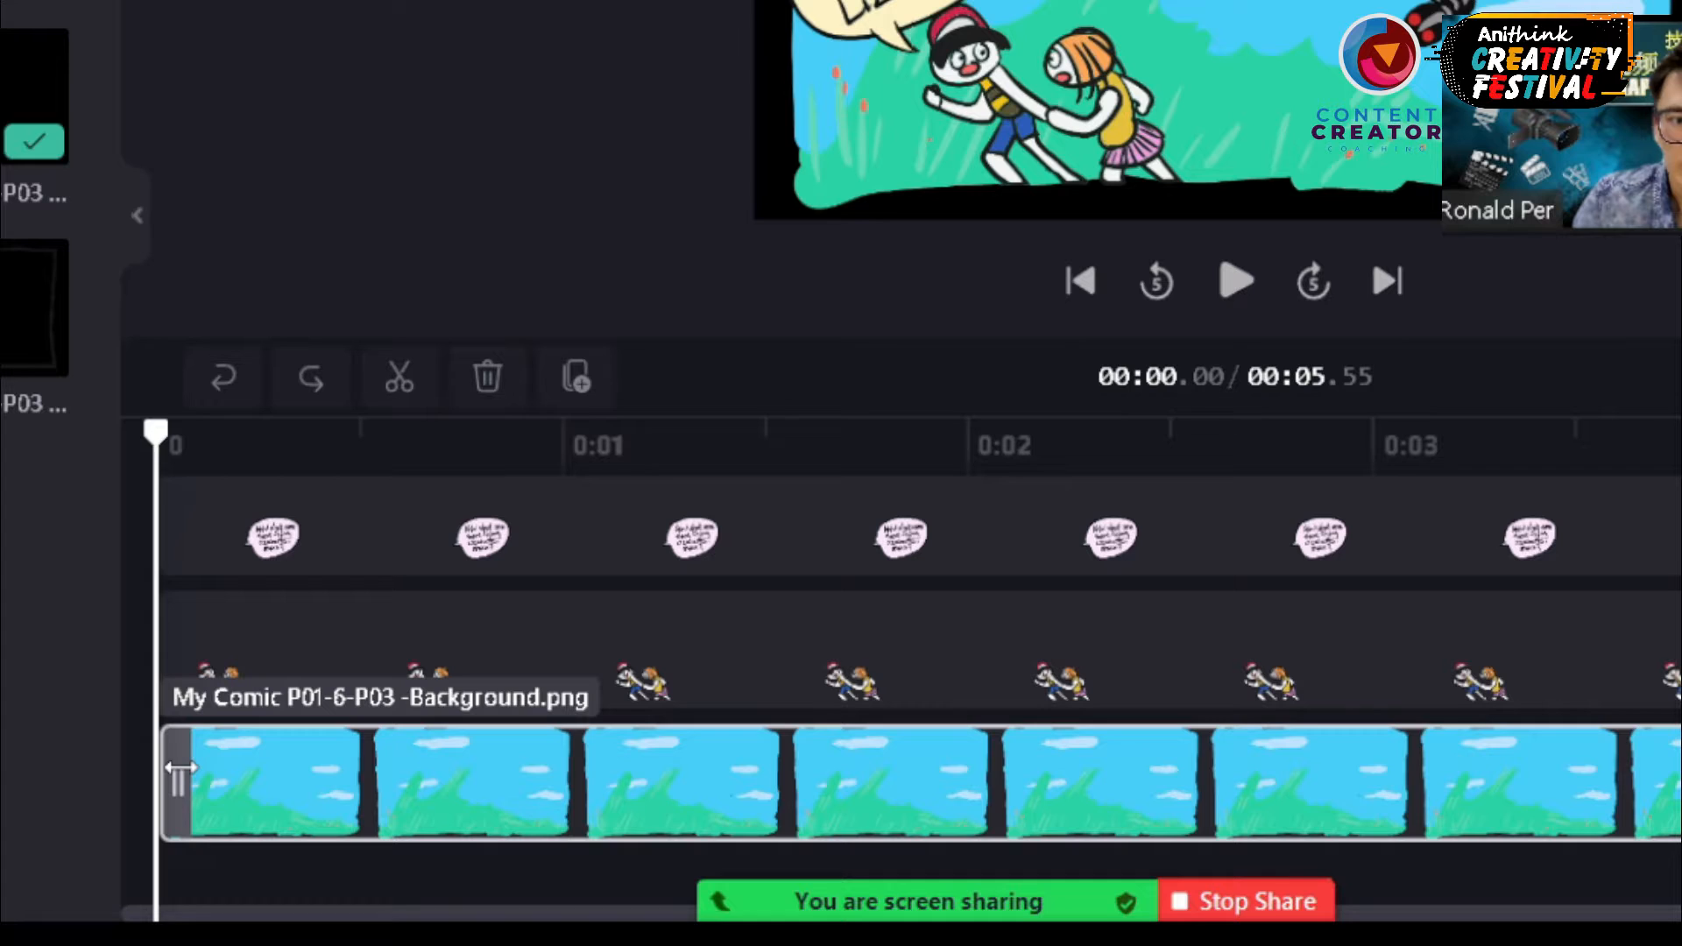
pyautogui.click(228, 785)
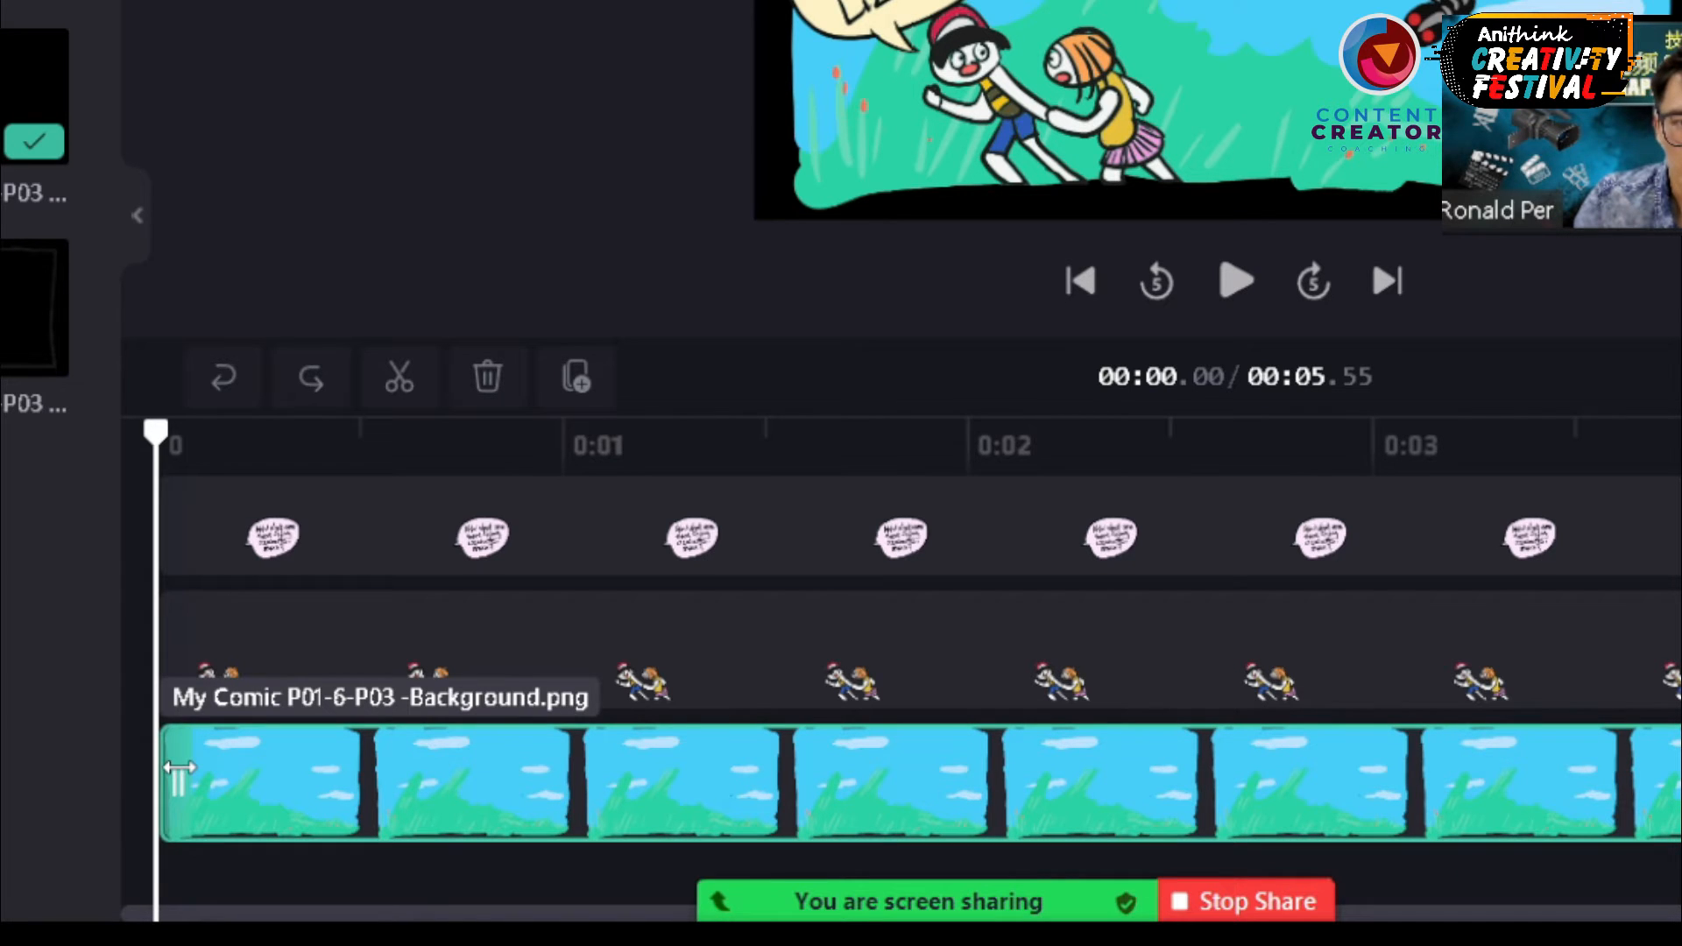
pyautogui.moveTo(242, 760); pyautogui.dragTo(165, 713)
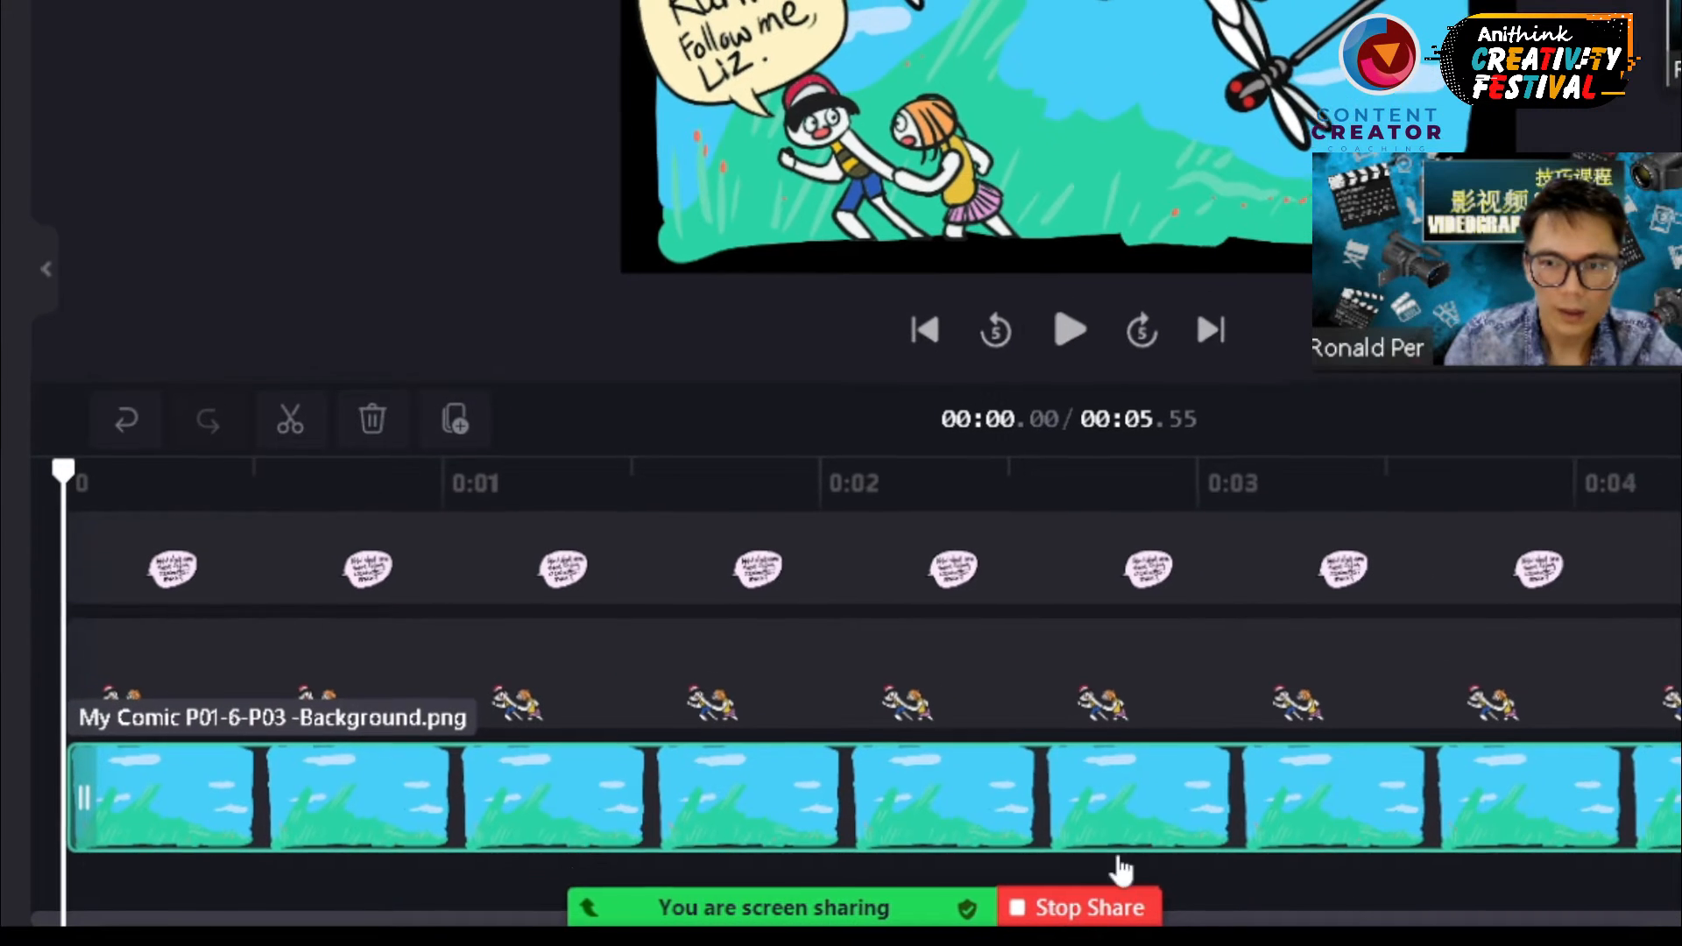
pyautogui.moveTo(1677, 799); pyautogui.dragTo(744, 784)
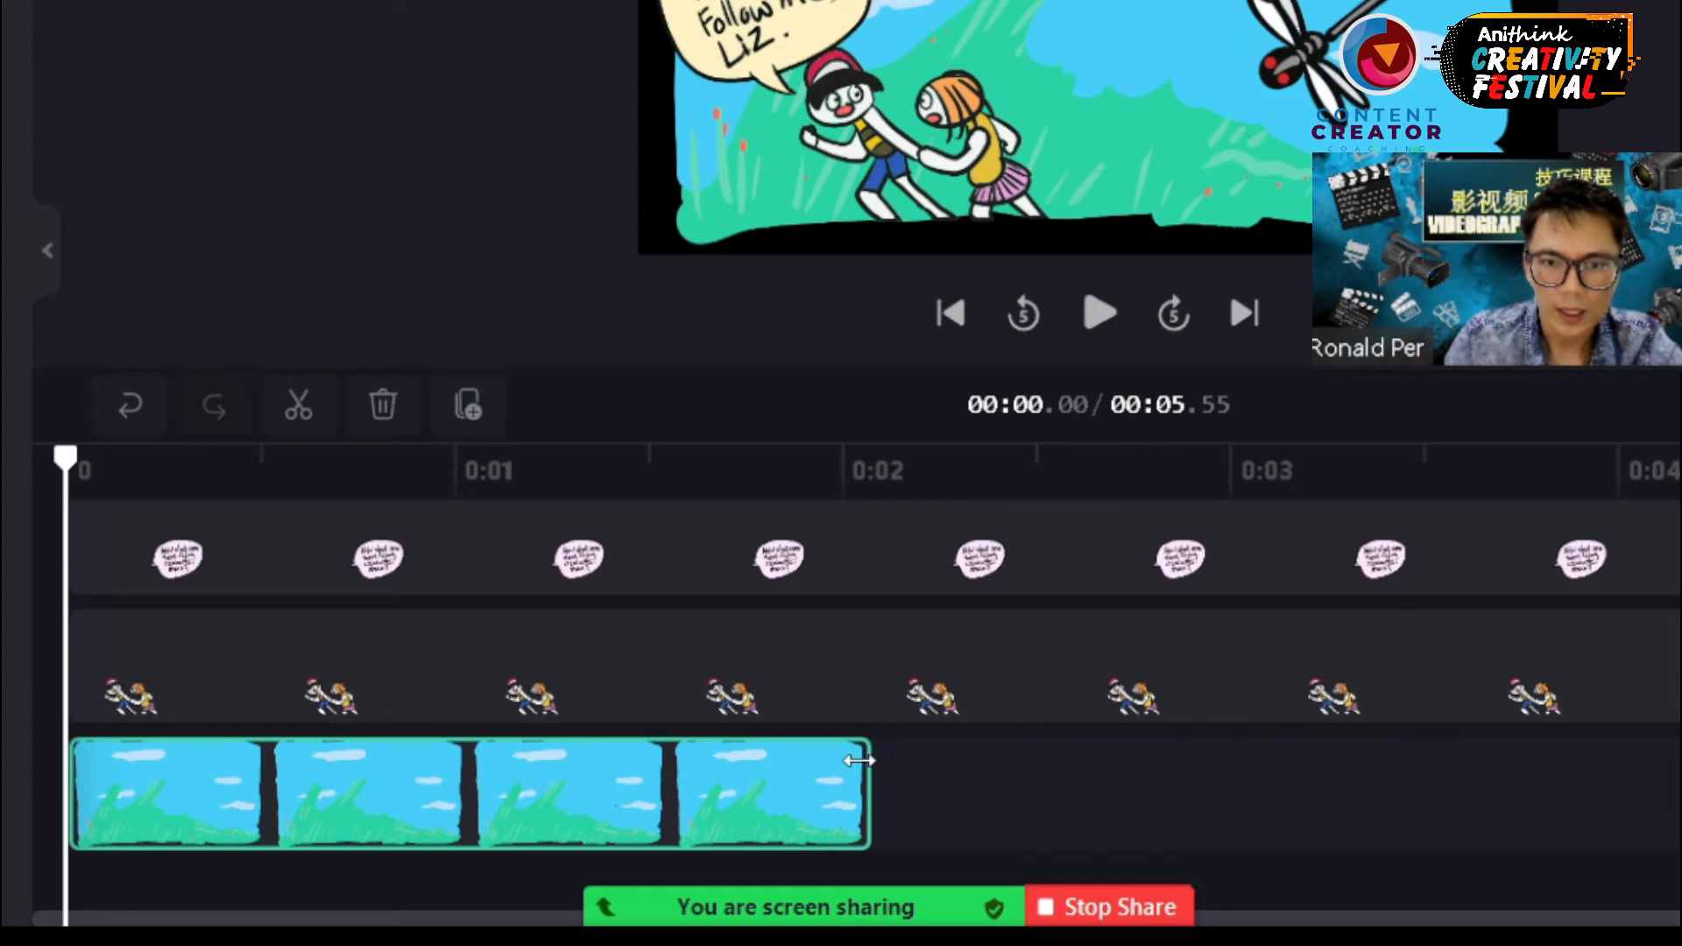
# - Extend the end of the lowest track's background clip past the 4-second mark, beneath the character and speech bubble layers
pyautogui.moveTo(857, 760); pyautogui.dragTo(1483, 811)
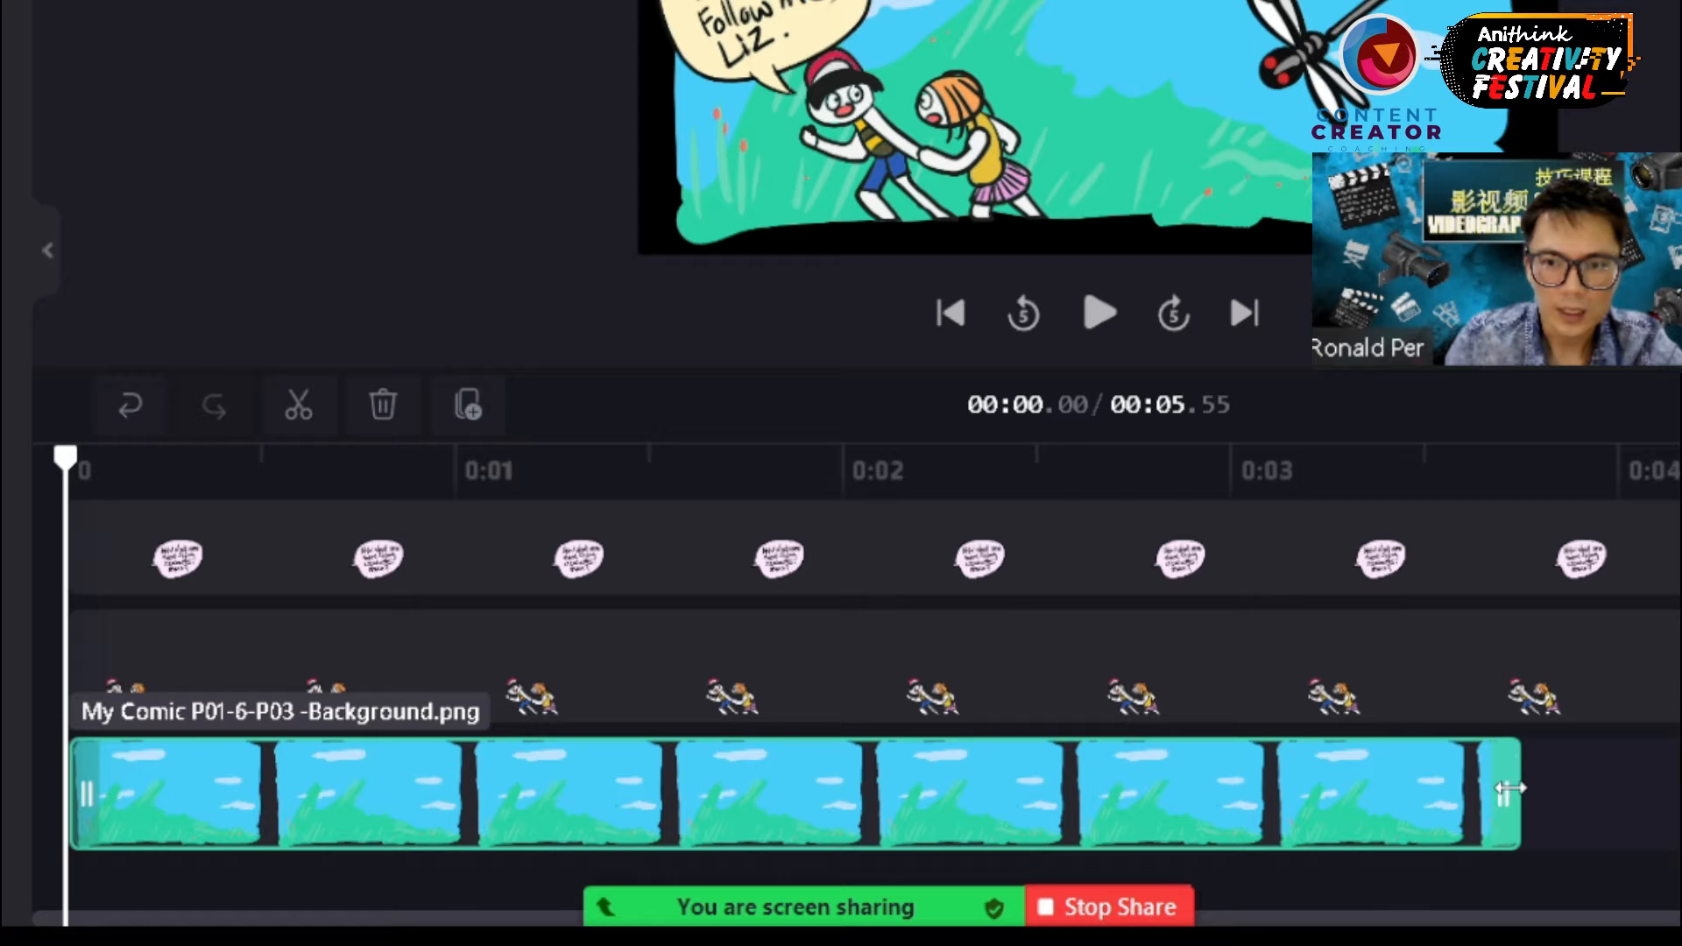
pyautogui.moveTo(1509, 787); pyautogui.dragTo(1559, 786)
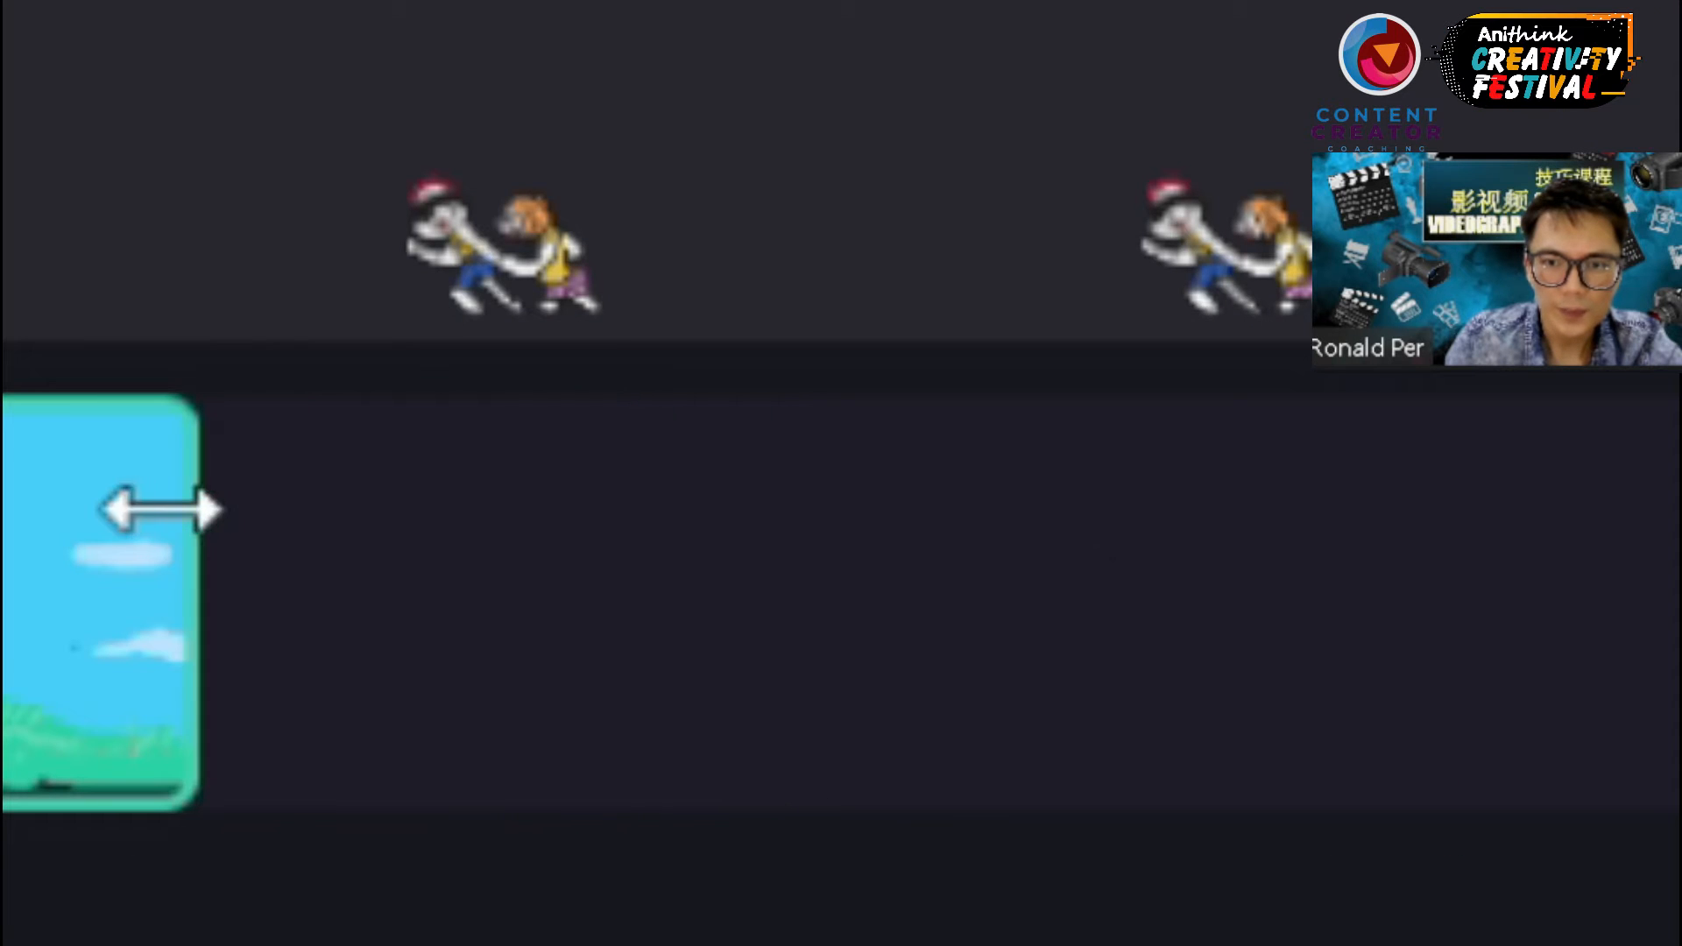
pyautogui.moveTo(1329, 571); pyautogui.dragTo(1677, 492)
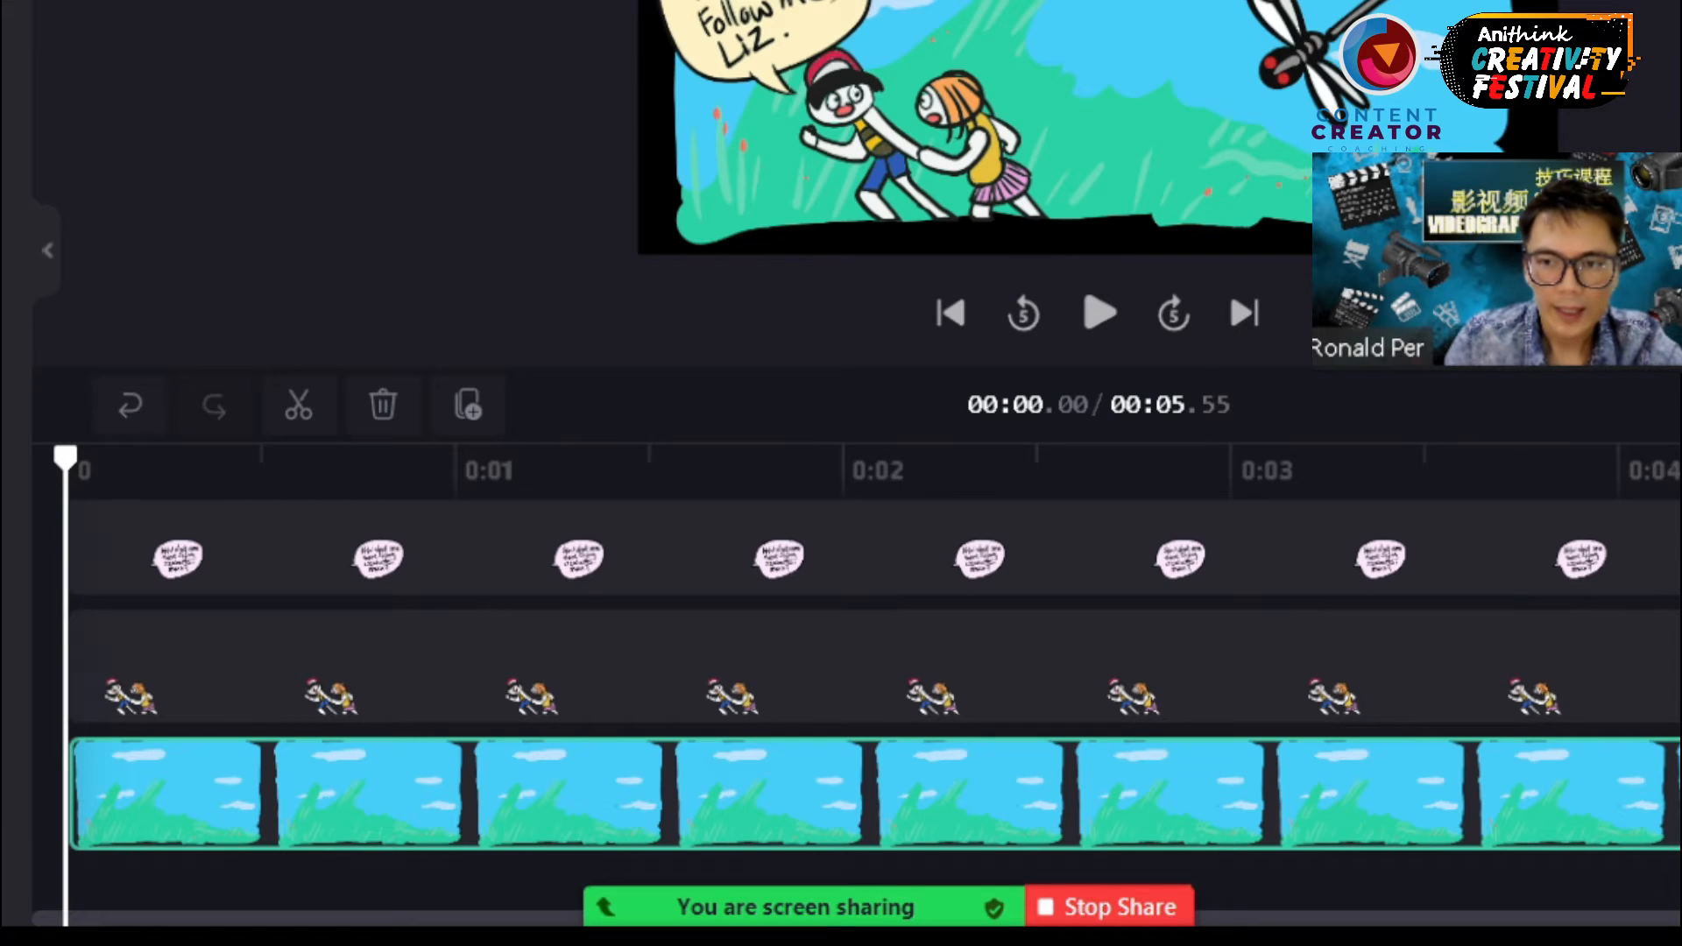
pyautogui.moveTo(1678, 788); pyautogui.dragTo(1542, 788)
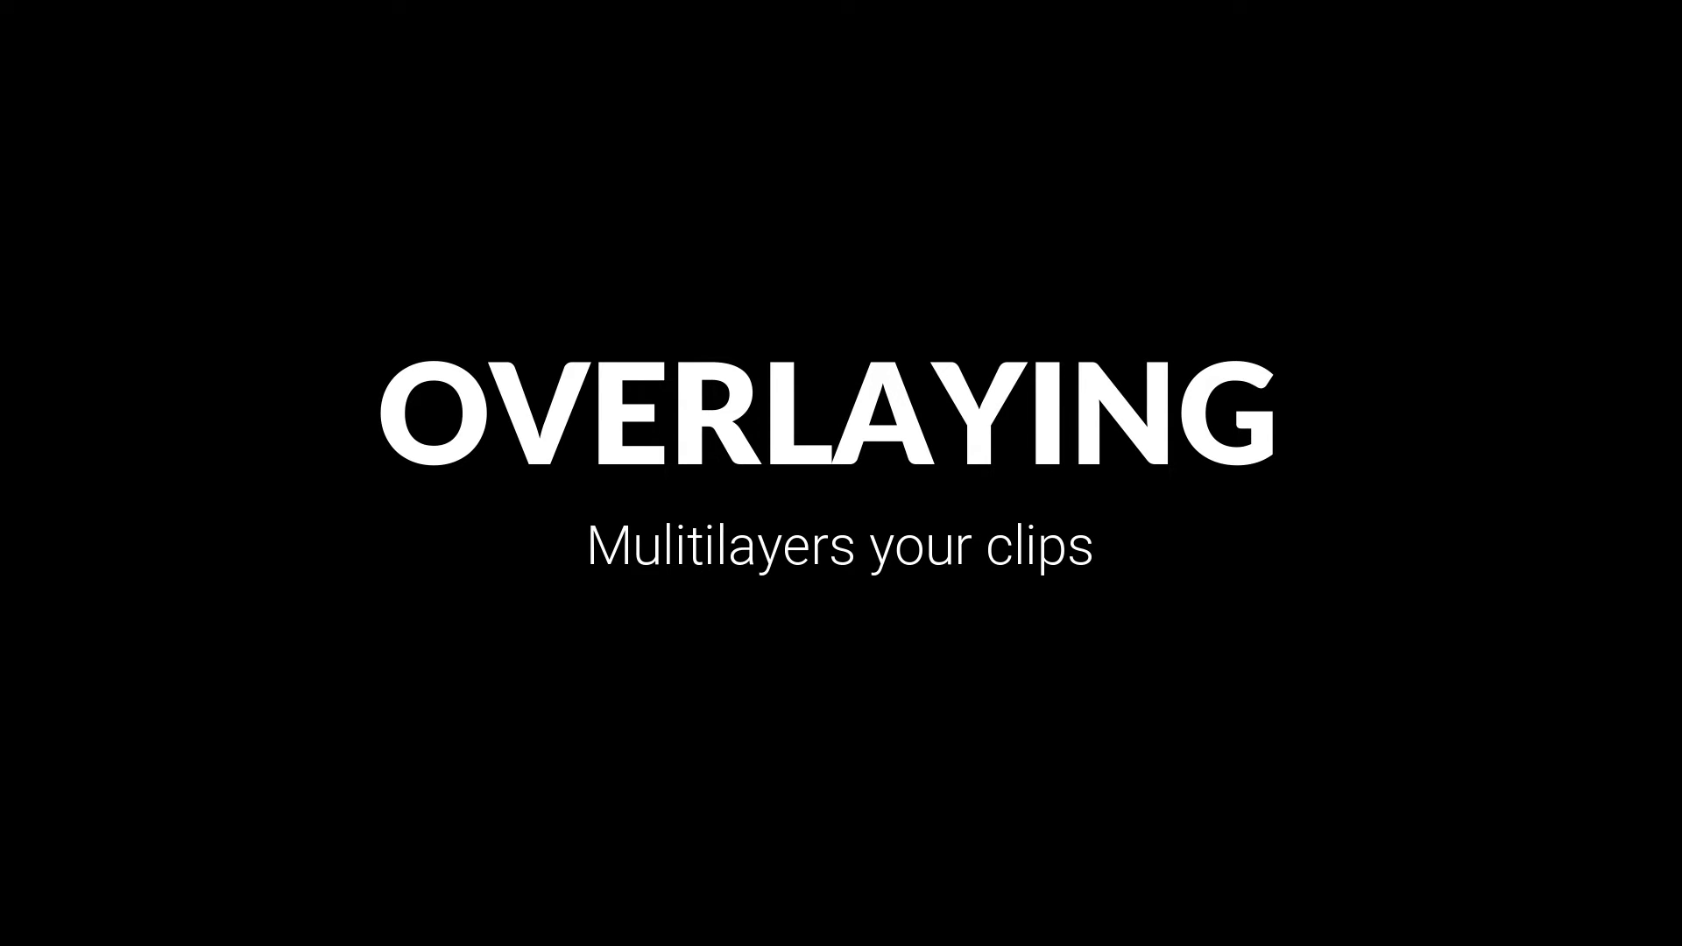
# - Delete the character clip and the dragonfly clip from the tracks above the background
pyautogui.scroll(3, 977, 787)
pyautogui.scroll(-3, 893, 826)
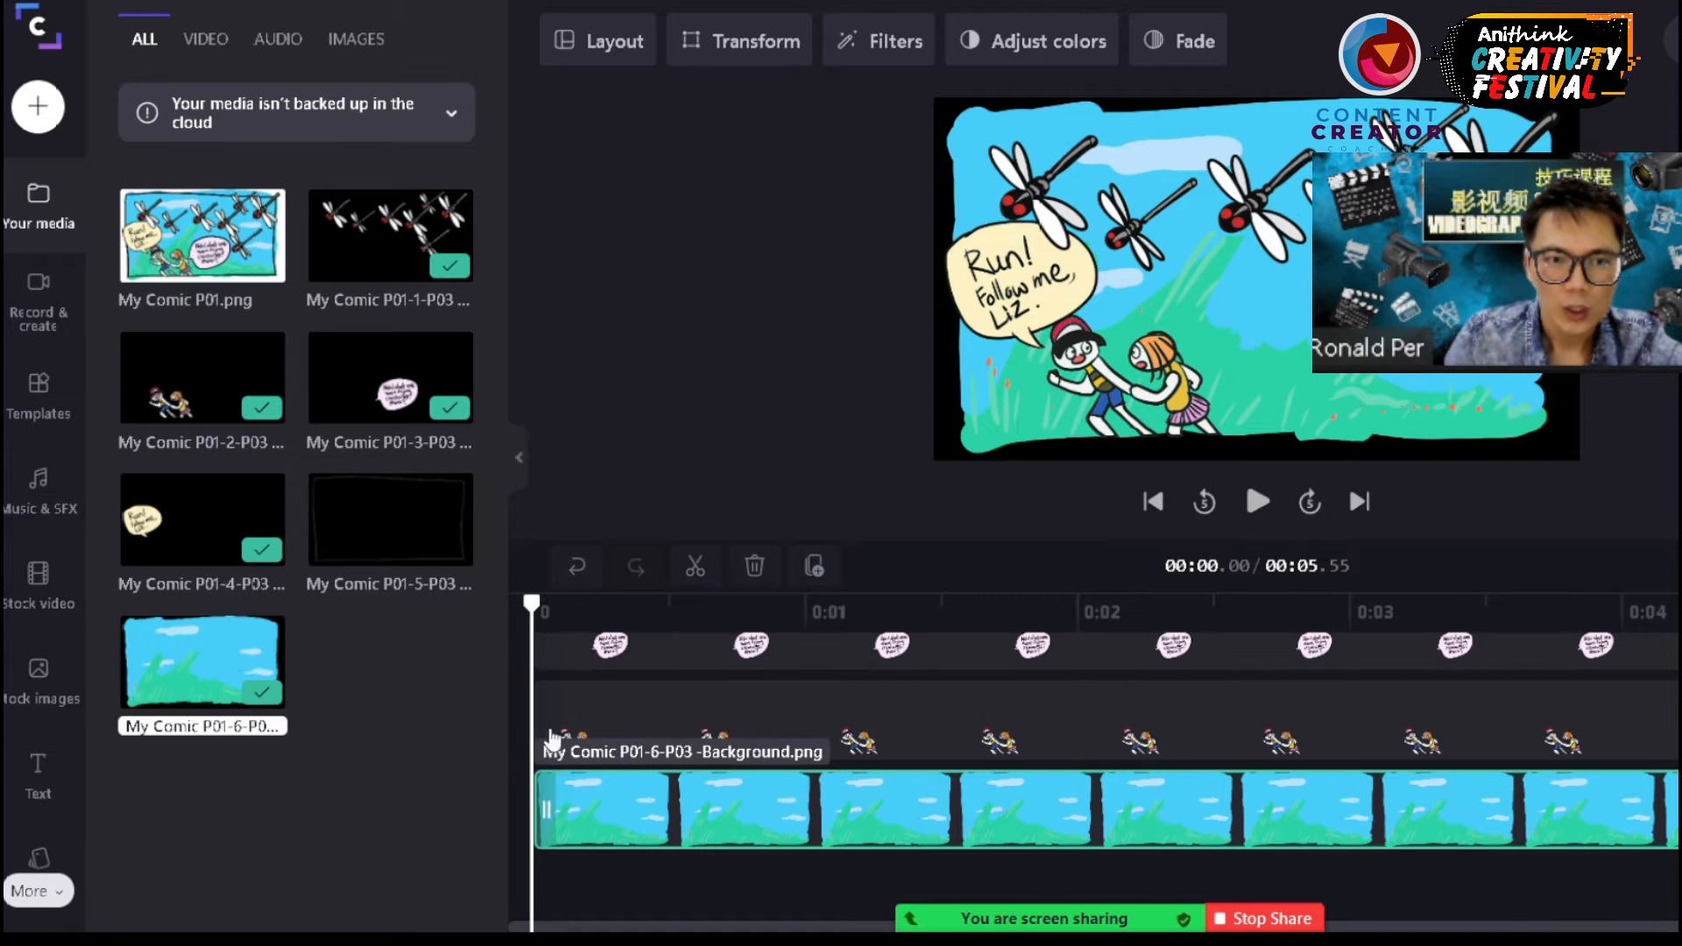
pyautogui.click(574, 695)
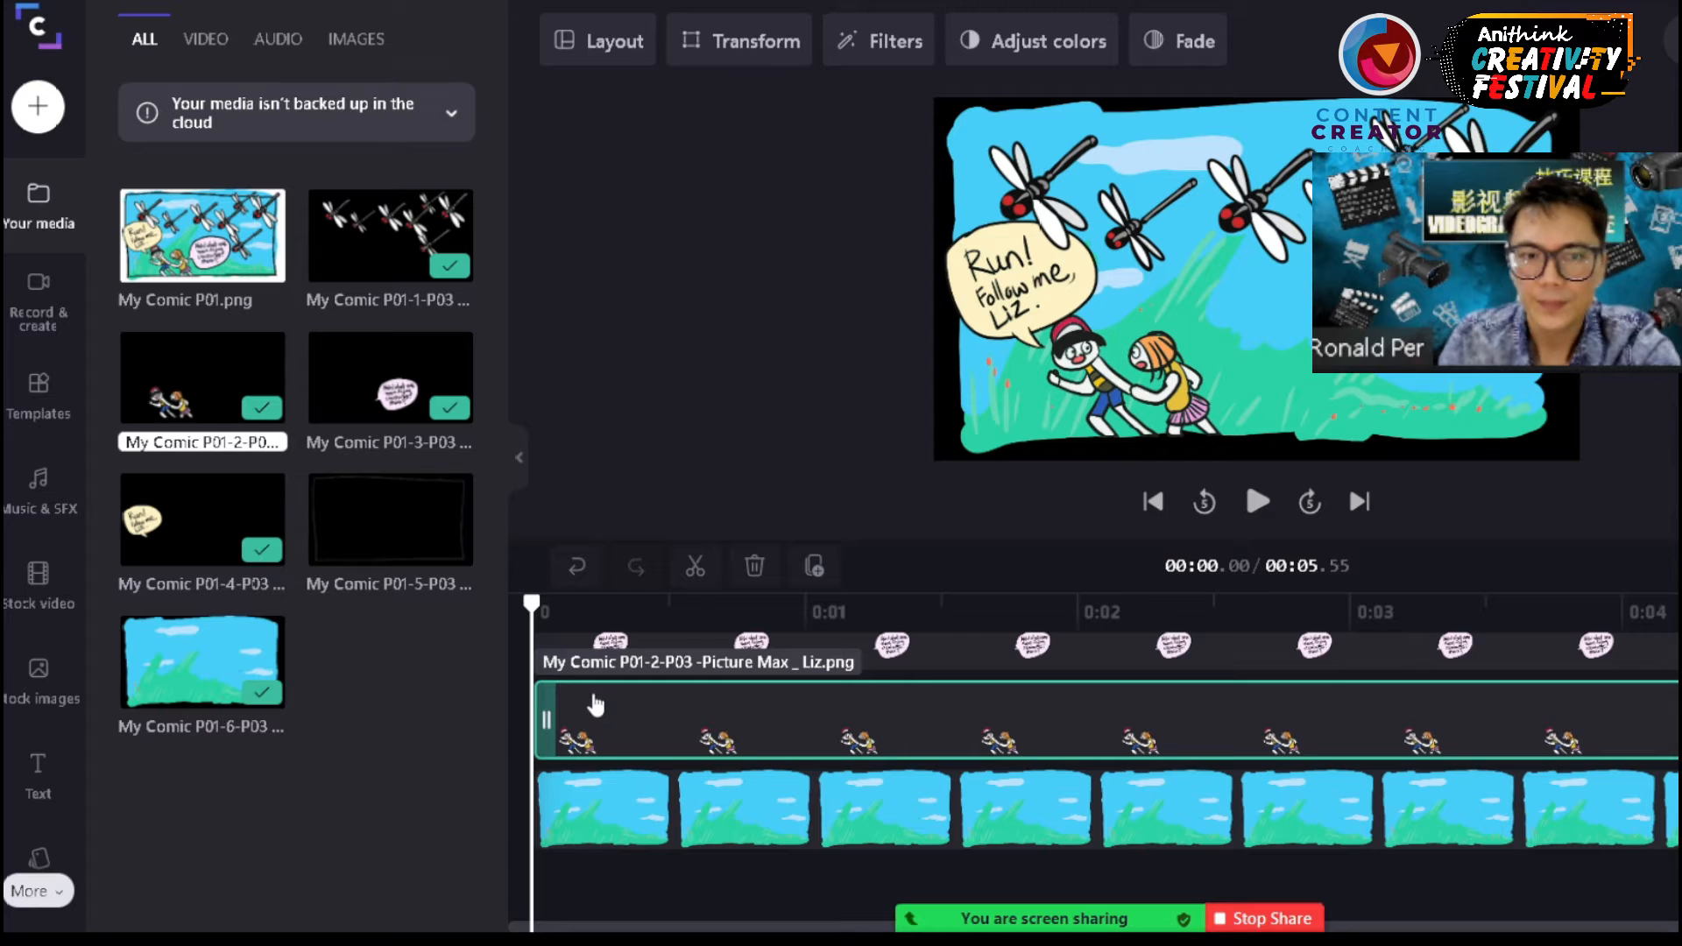
pyautogui.press('Delete')
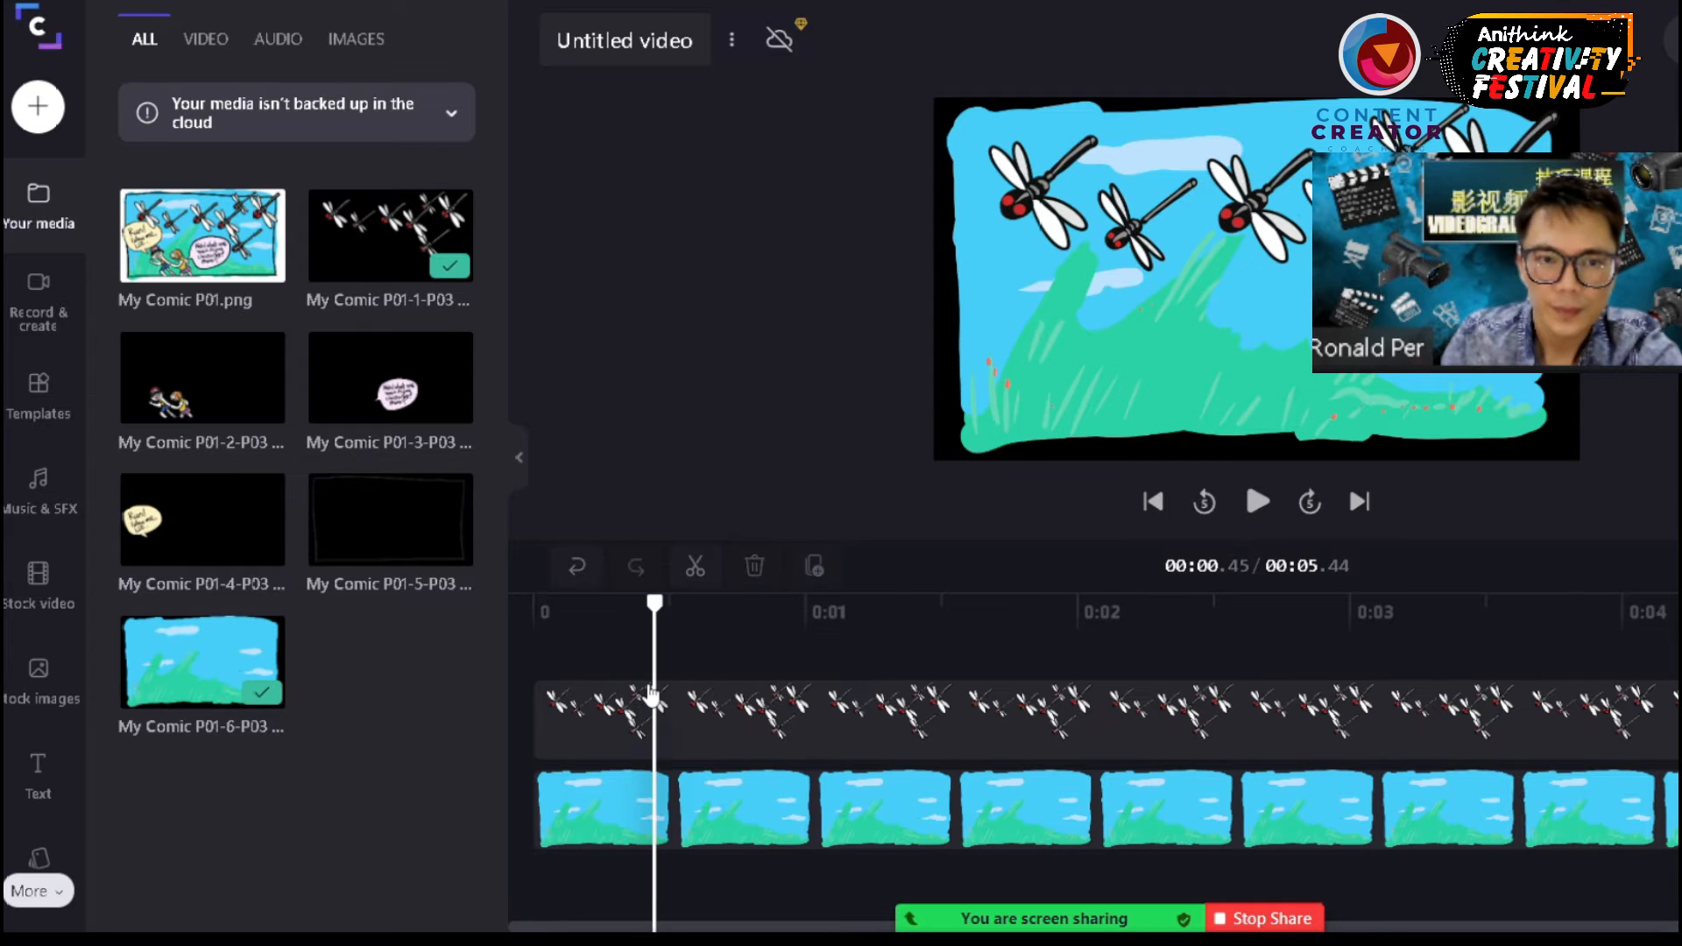
pyautogui.click(657, 692)
pyautogui.press('Delete')
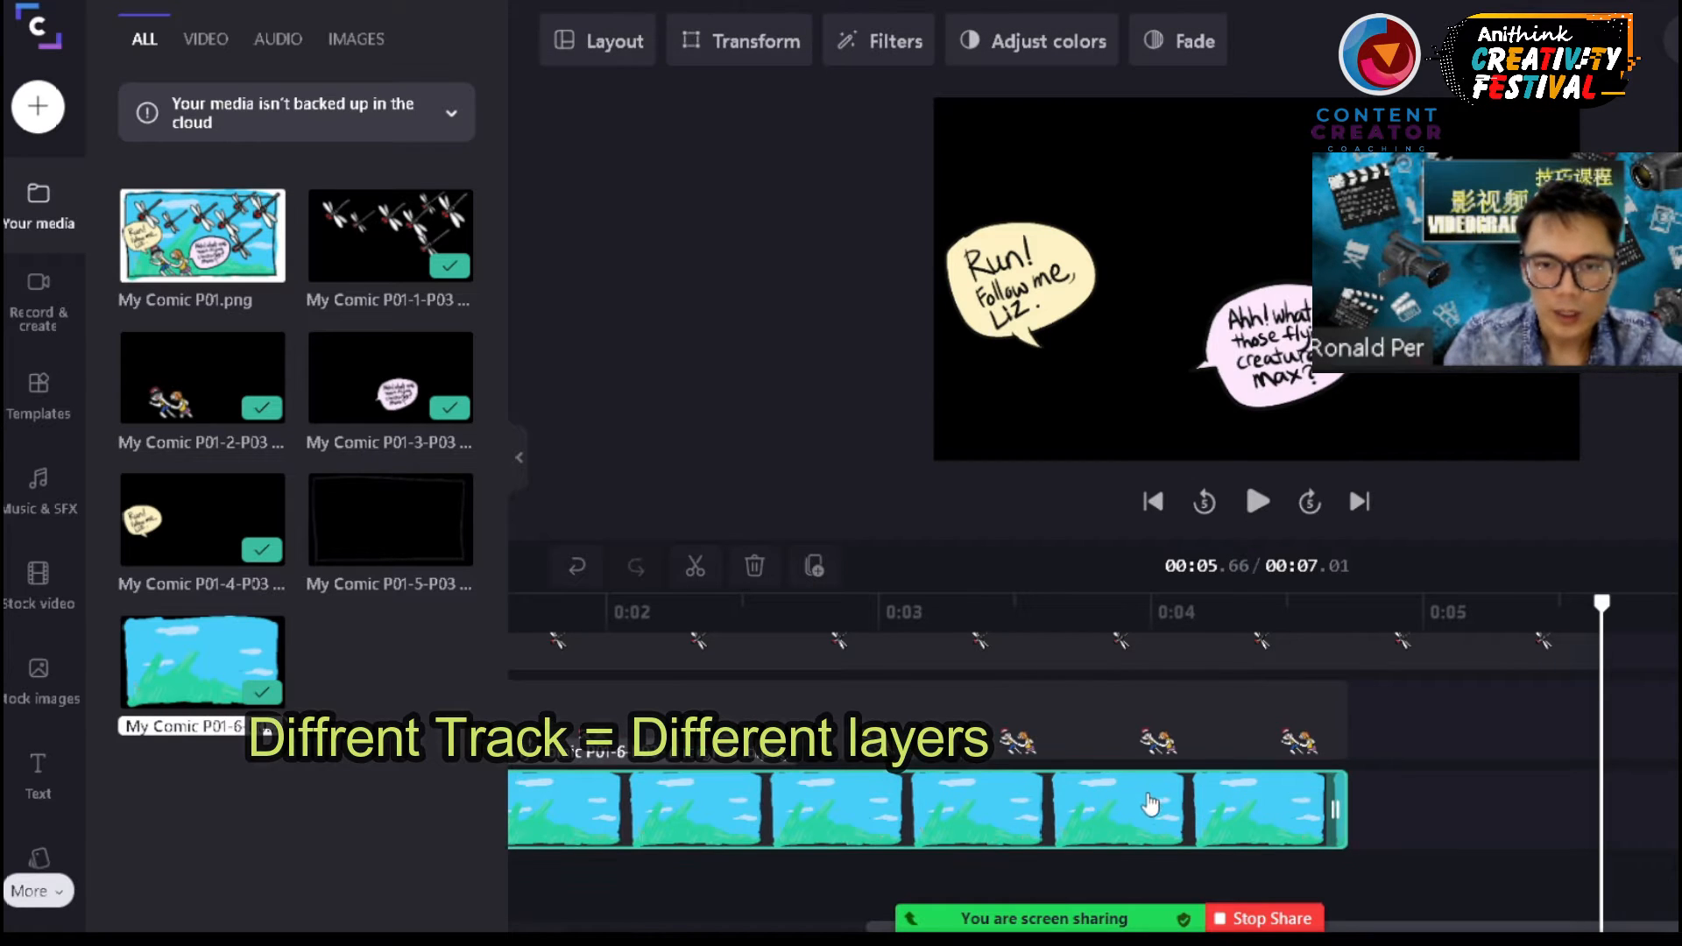
# - Examine the layer order by selecting the dragonfly, yellow speech bubble and character clips on their separate tracks
pyautogui.click(1270, 659)
pyautogui.scroll(3, 1302, 683)
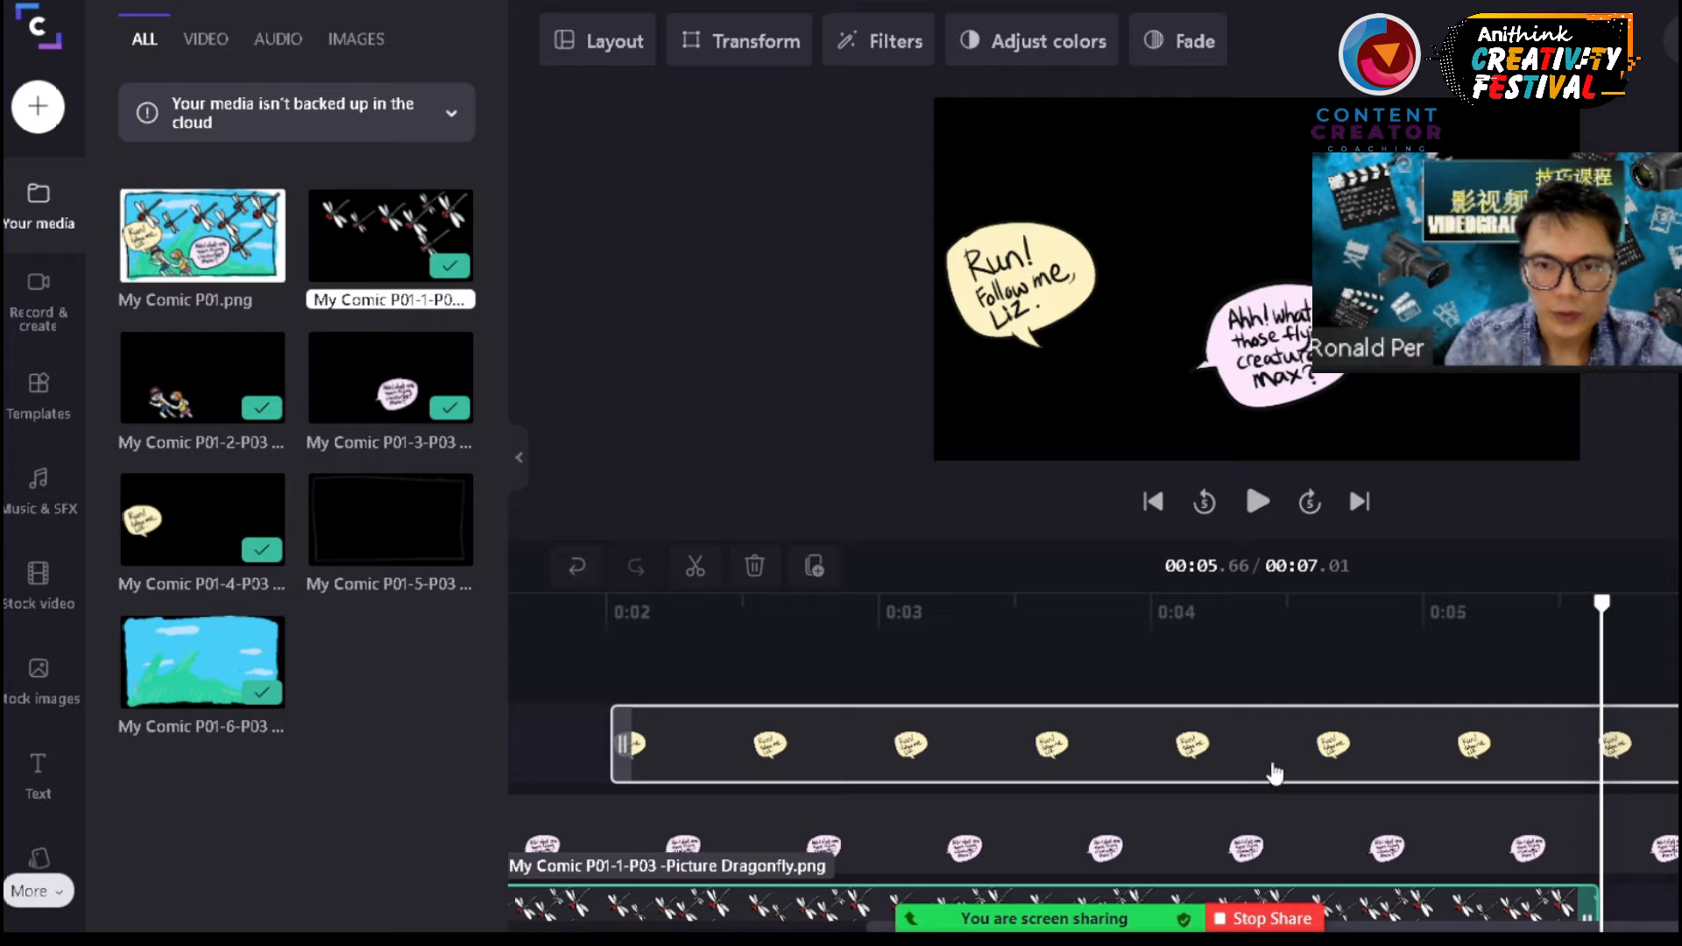
pyautogui.click(1238, 770)
pyautogui.scroll(-1, 1243, 770)
pyautogui.scroll(-3, 1250, 772)
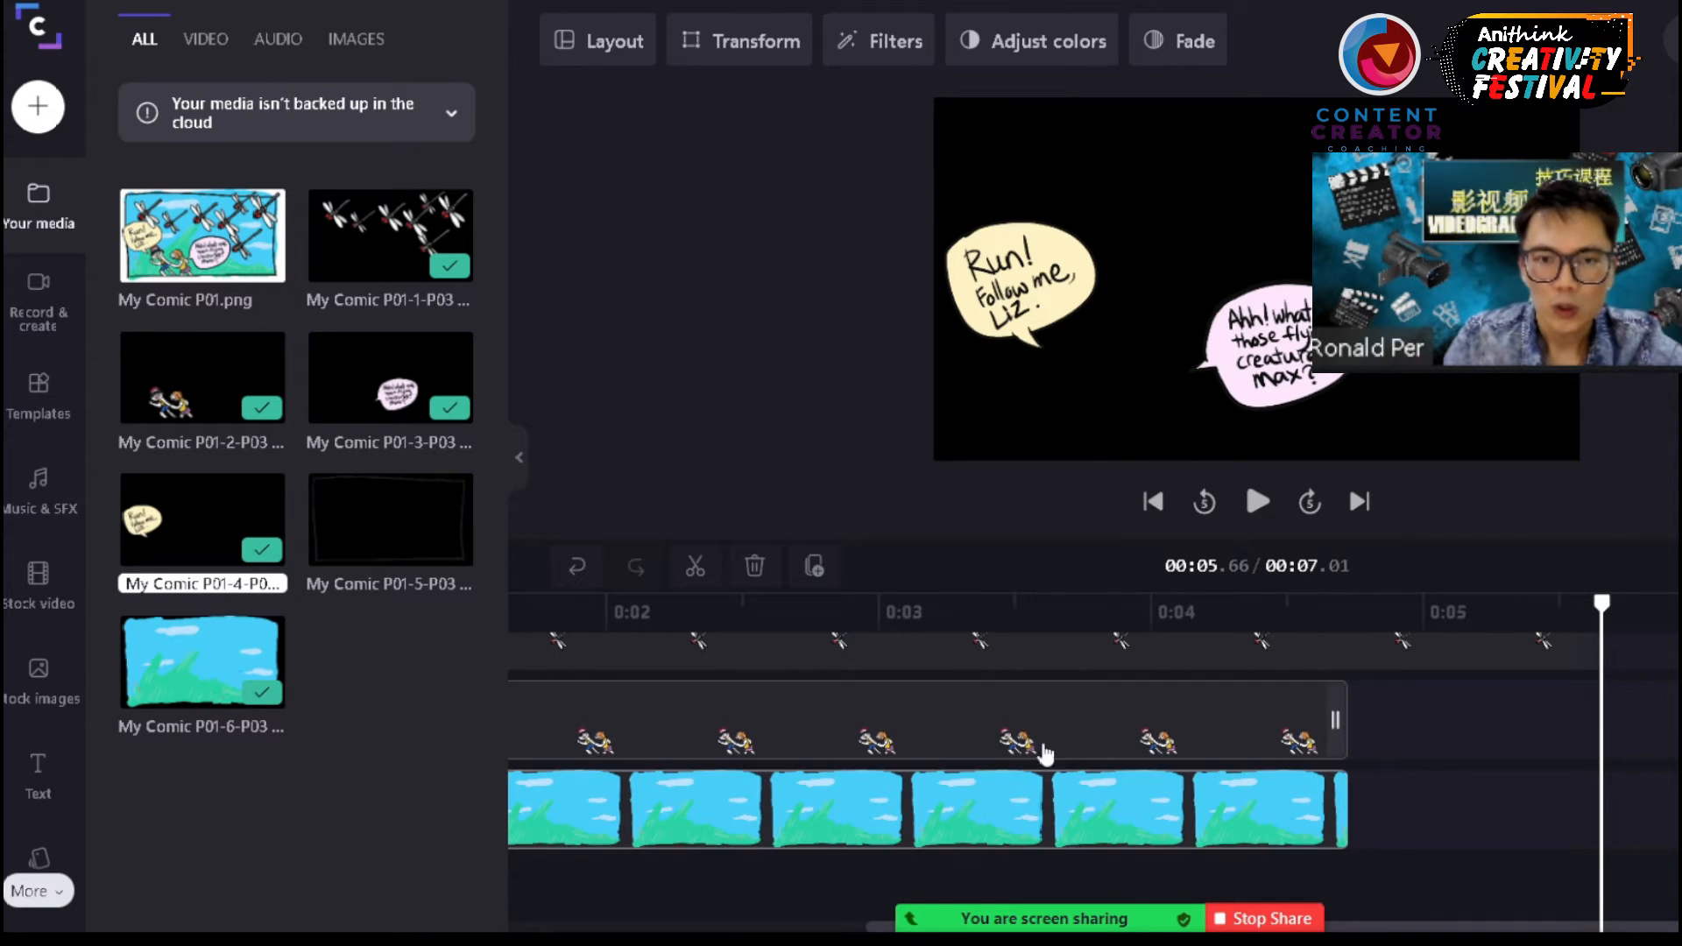
pyautogui.click(1007, 727)
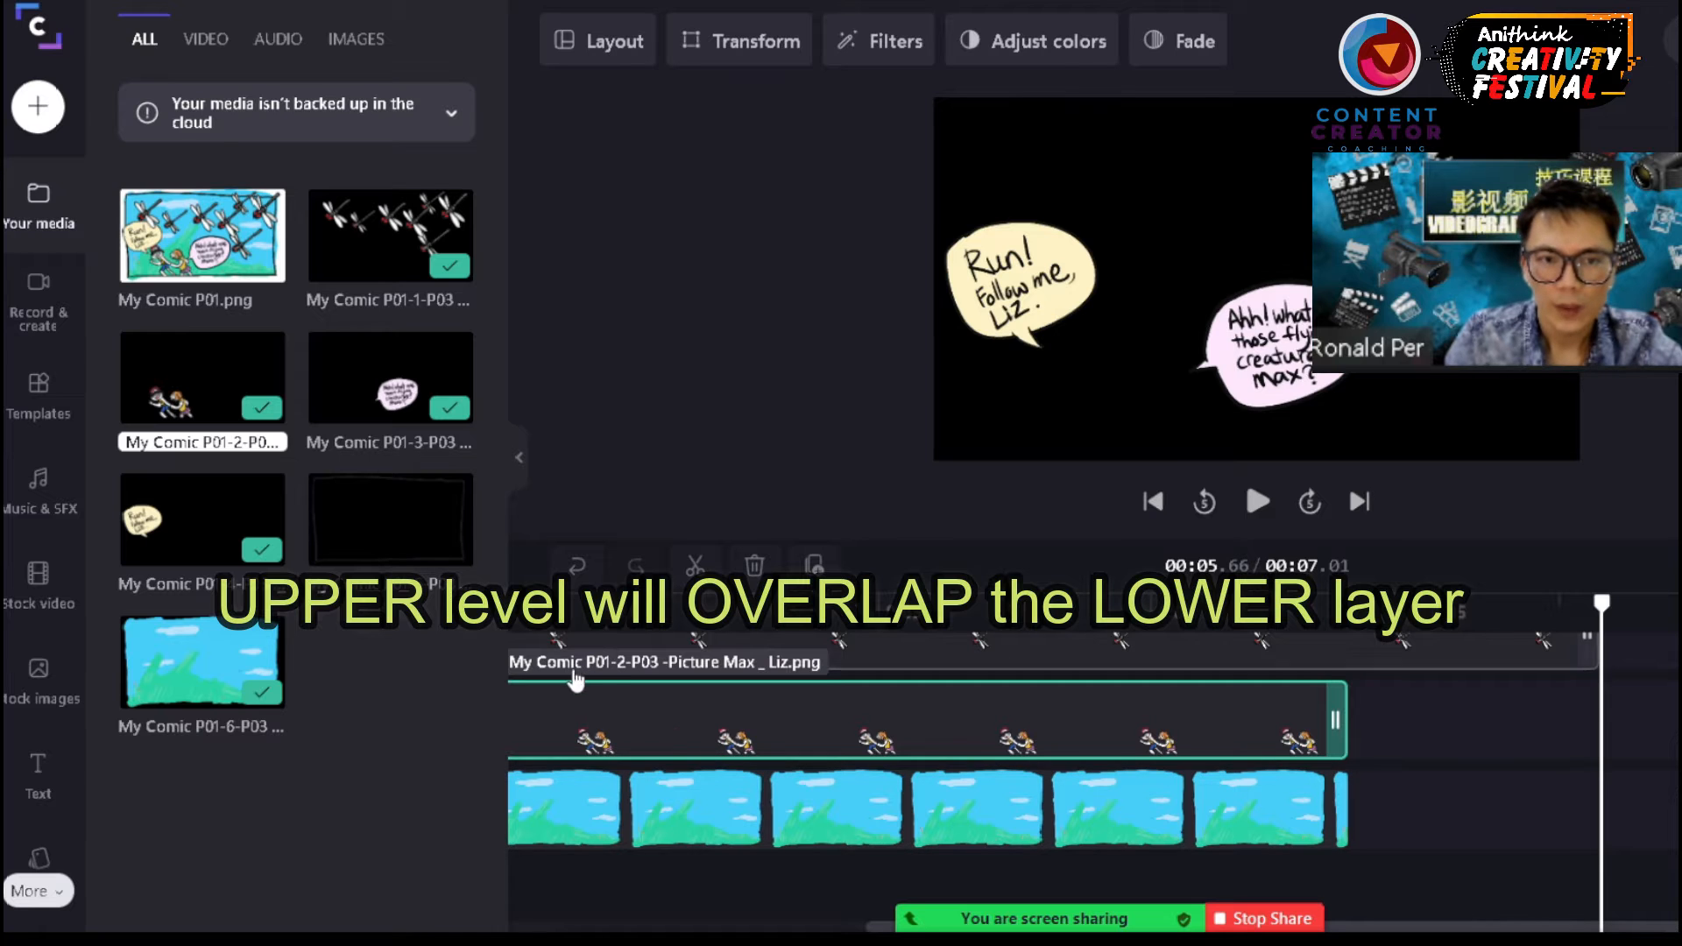
# - Scrub through the timeline from the start to preview the staggered layers over the background
pyautogui.click(544, 617)
pyautogui.moveTo(545, 611); pyautogui.dragTo(458, 638)
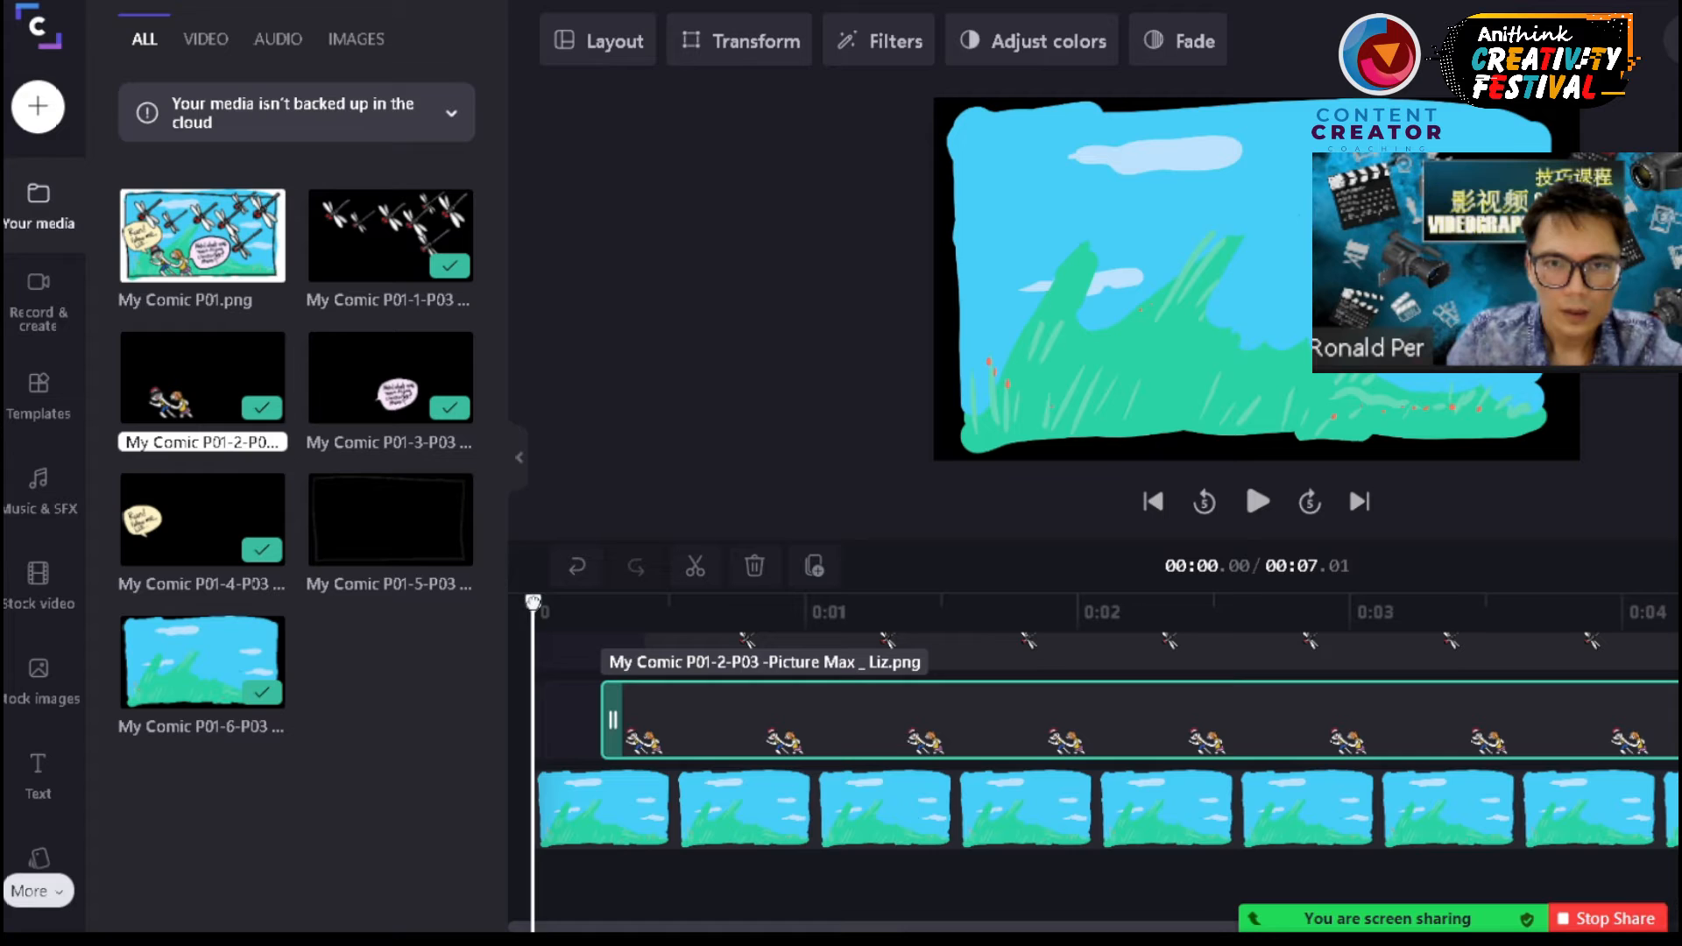
pyautogui.moveTo(533, 603); pyautogui.dragTo(769, 668)
pyautogui.click(552, 742)
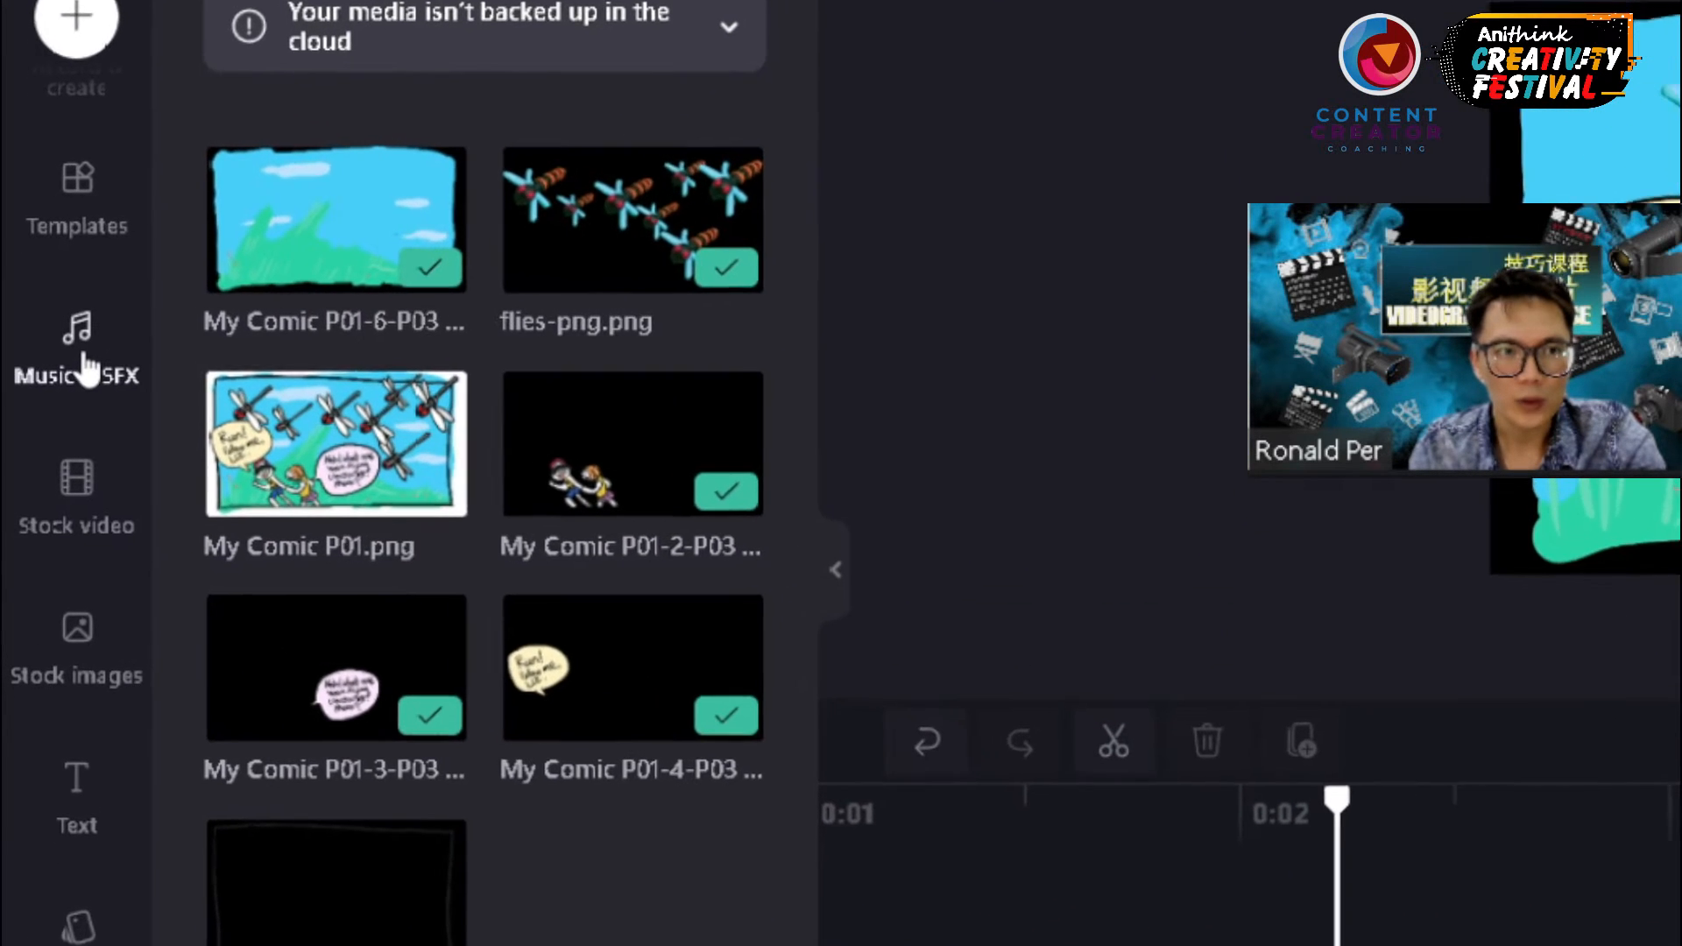
# - Browse the free music and sound effects library for a possible soundtrack
pyautogui.click(74, 350)
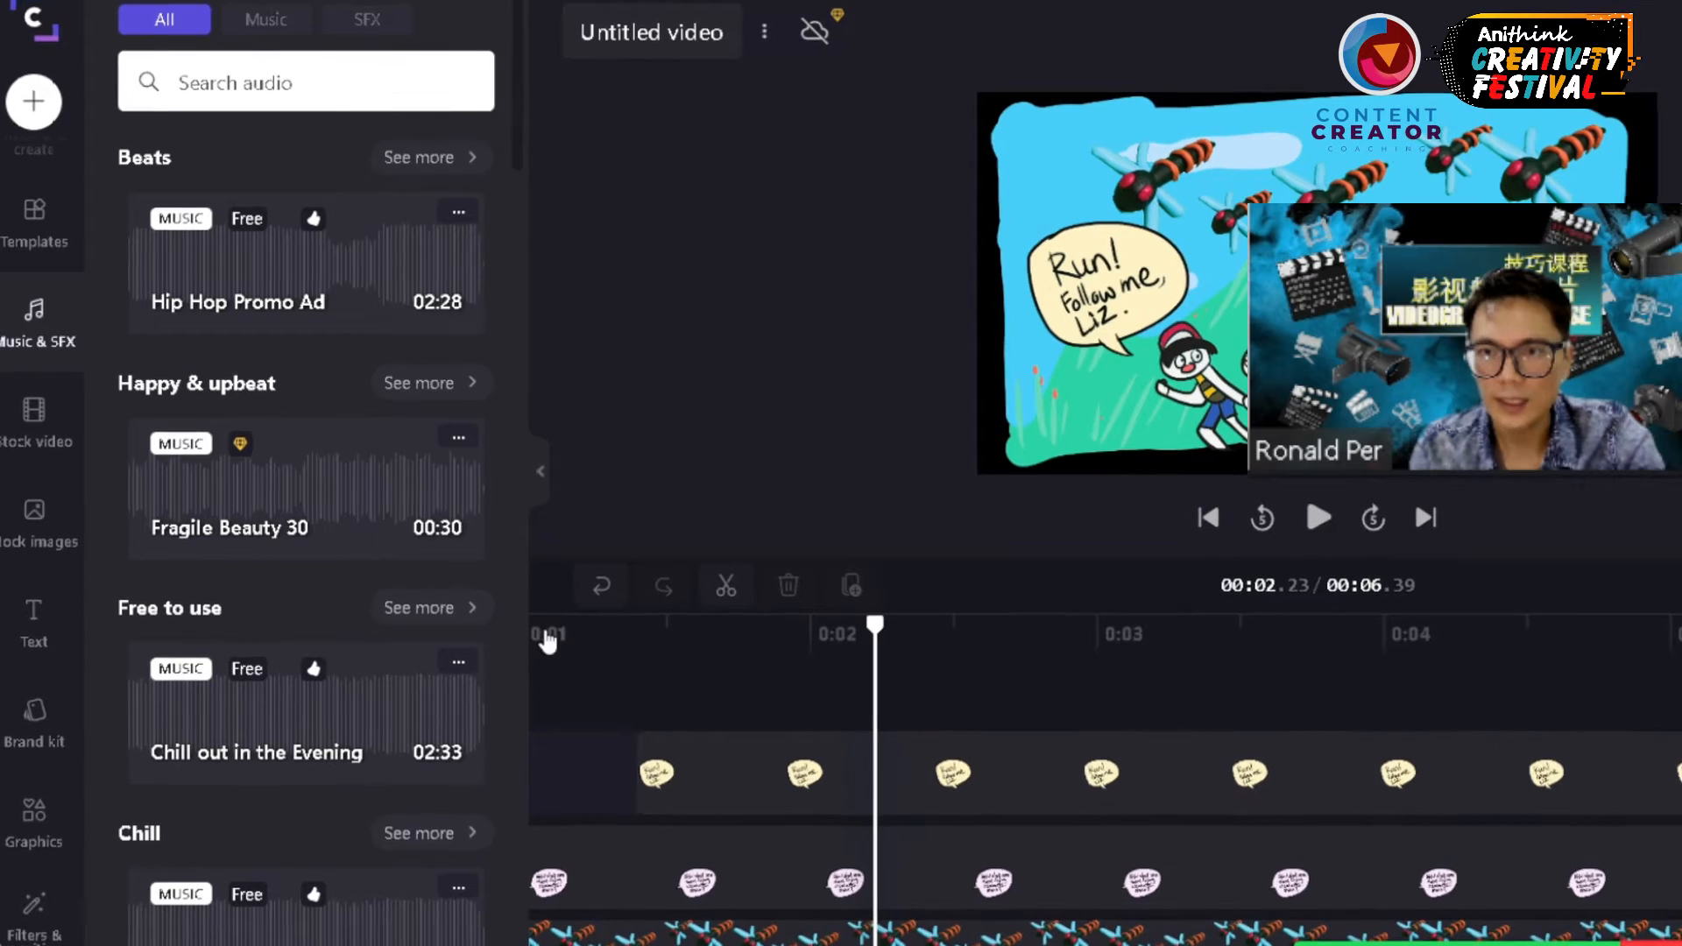
pyautogui.scroll(-2, 382, 578)
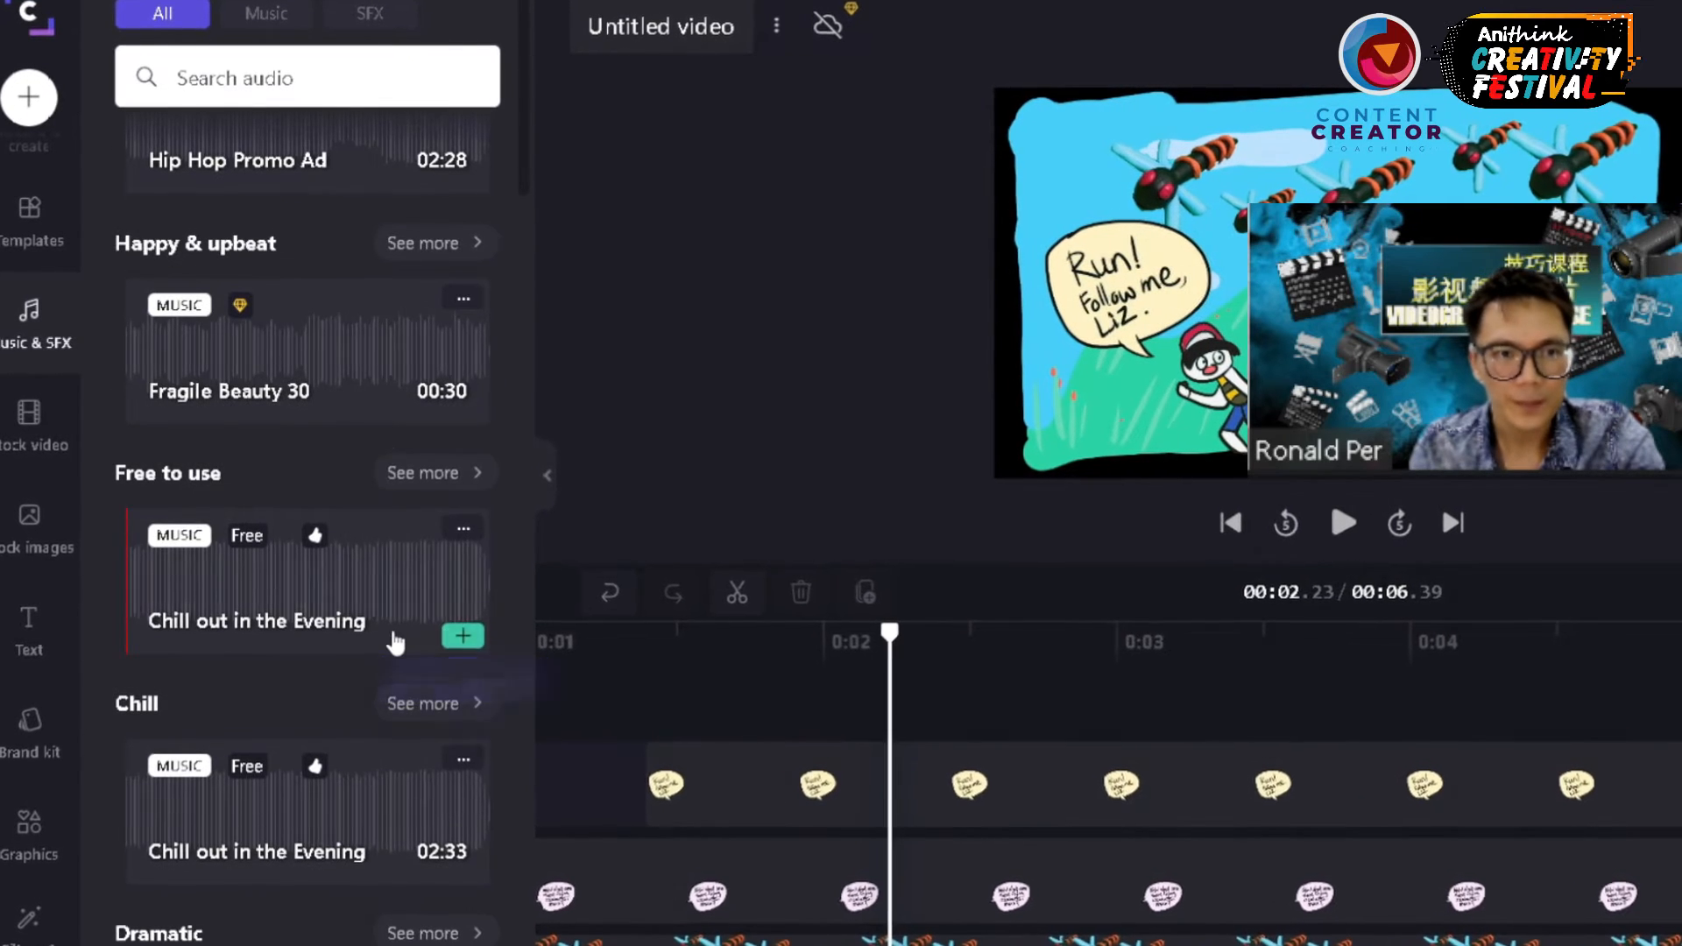
pyautogui.scroll(2, 325, 613)
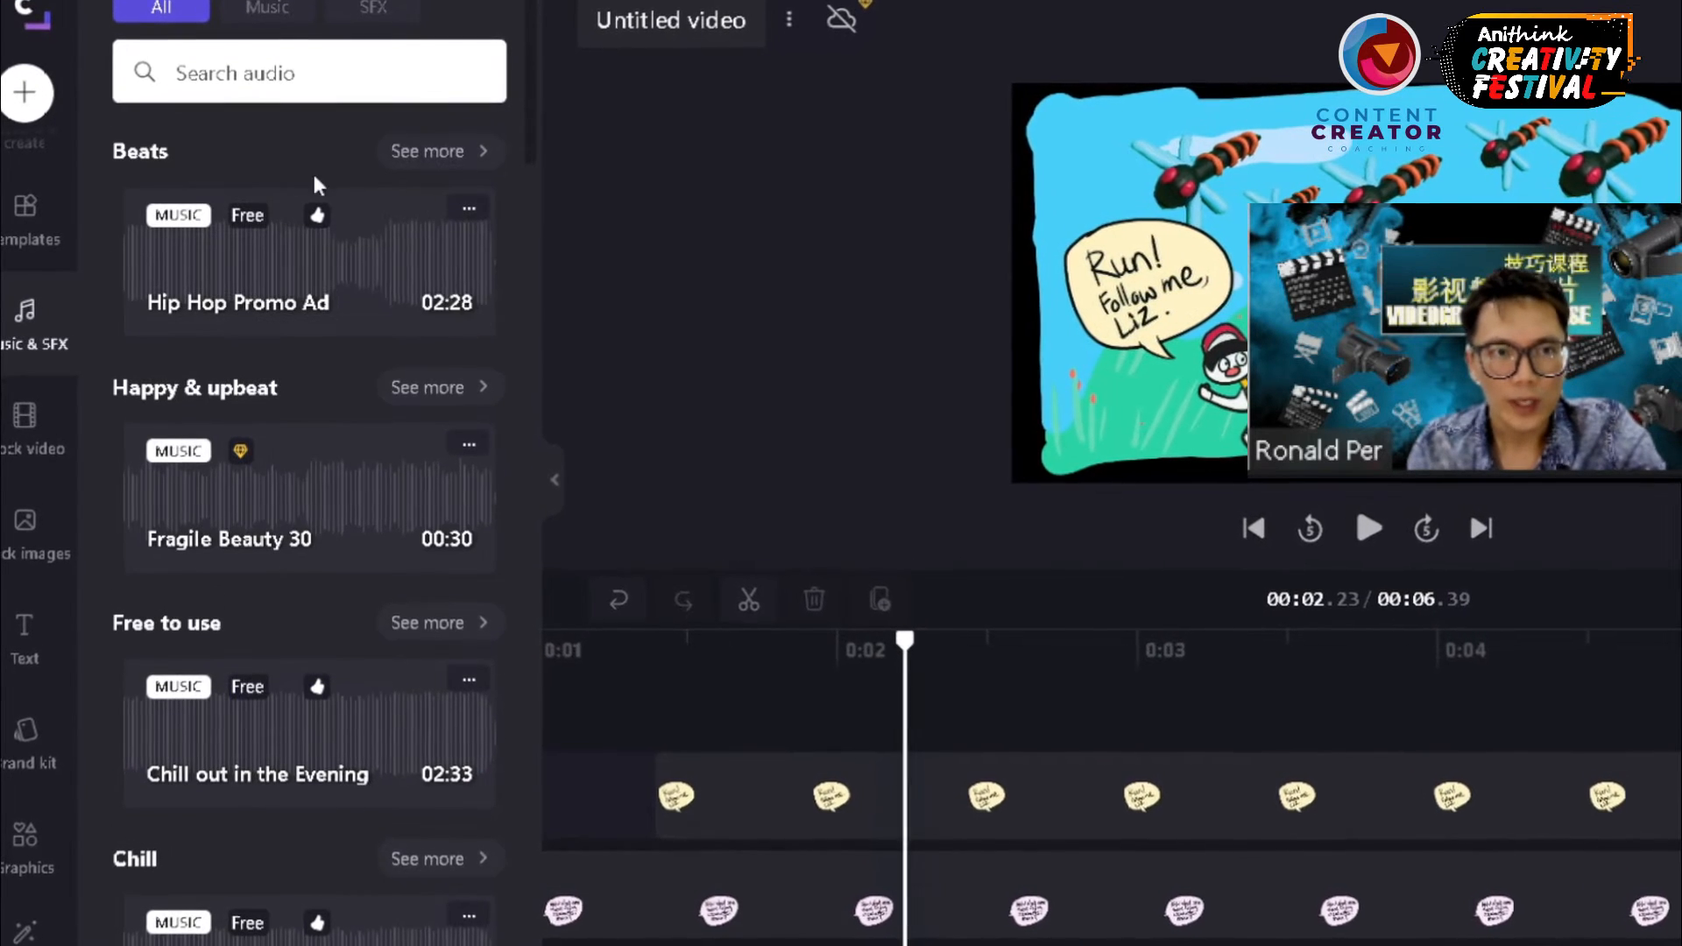
# - Import the Maz & Liz Voice Over and Music Background audio files and place the music on a track below all images
pyautogui.moveTo(714, 942)
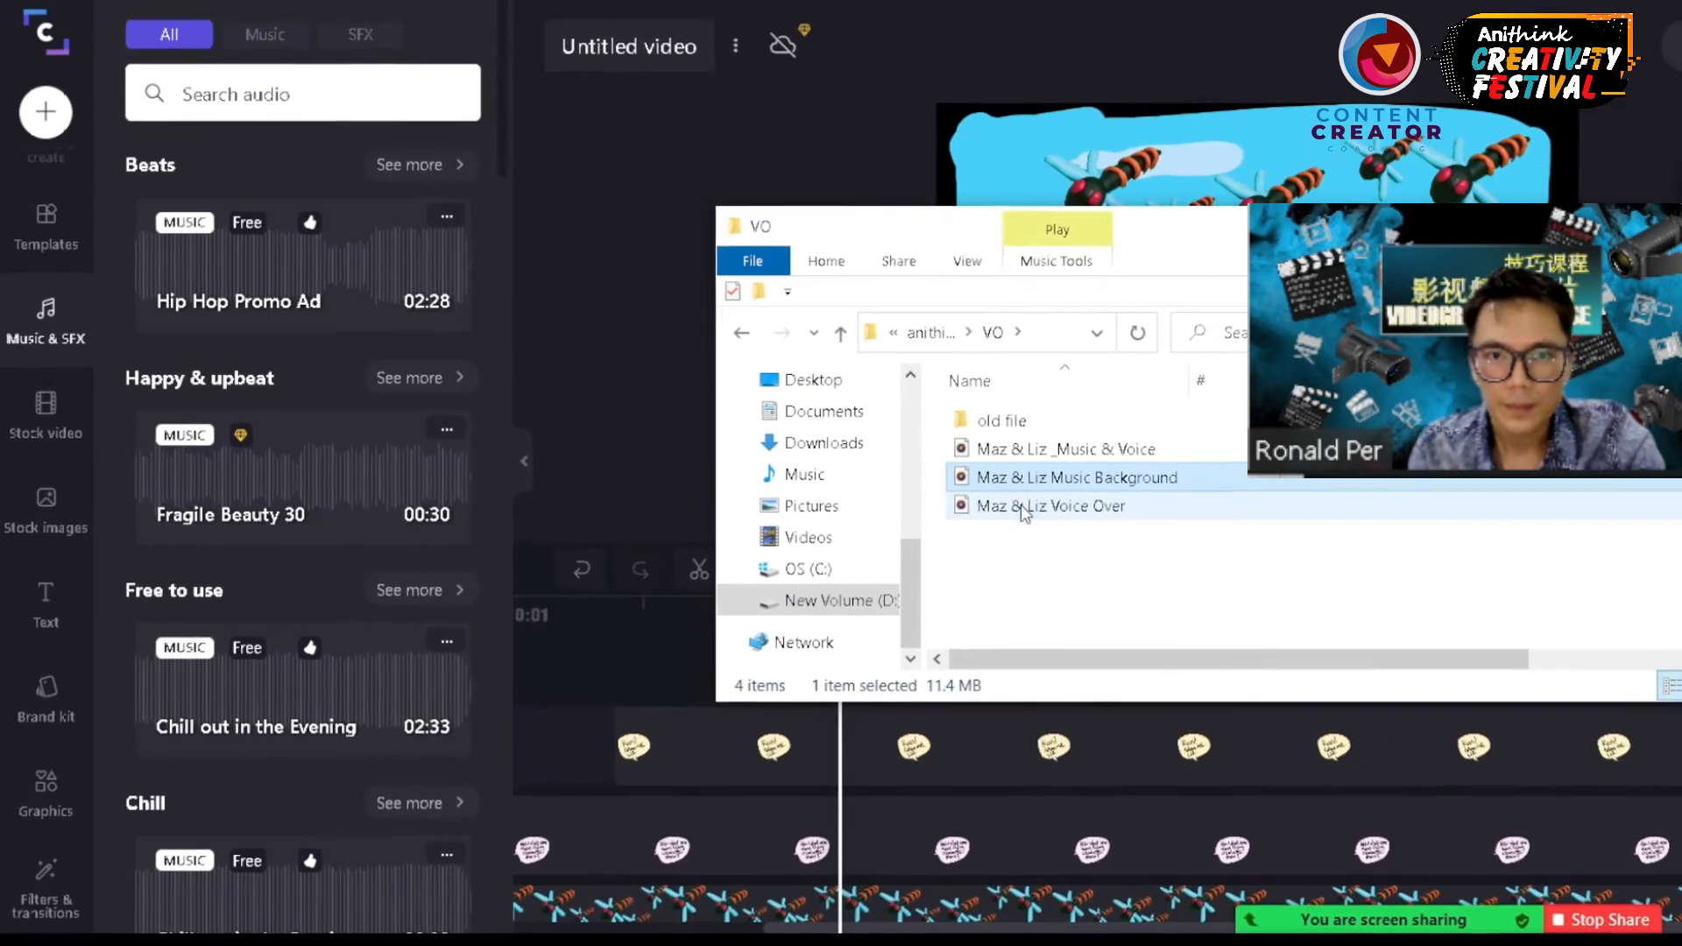
pyautogui.moveTo(1022, 505); pyautogui.dragTo(428, 477)
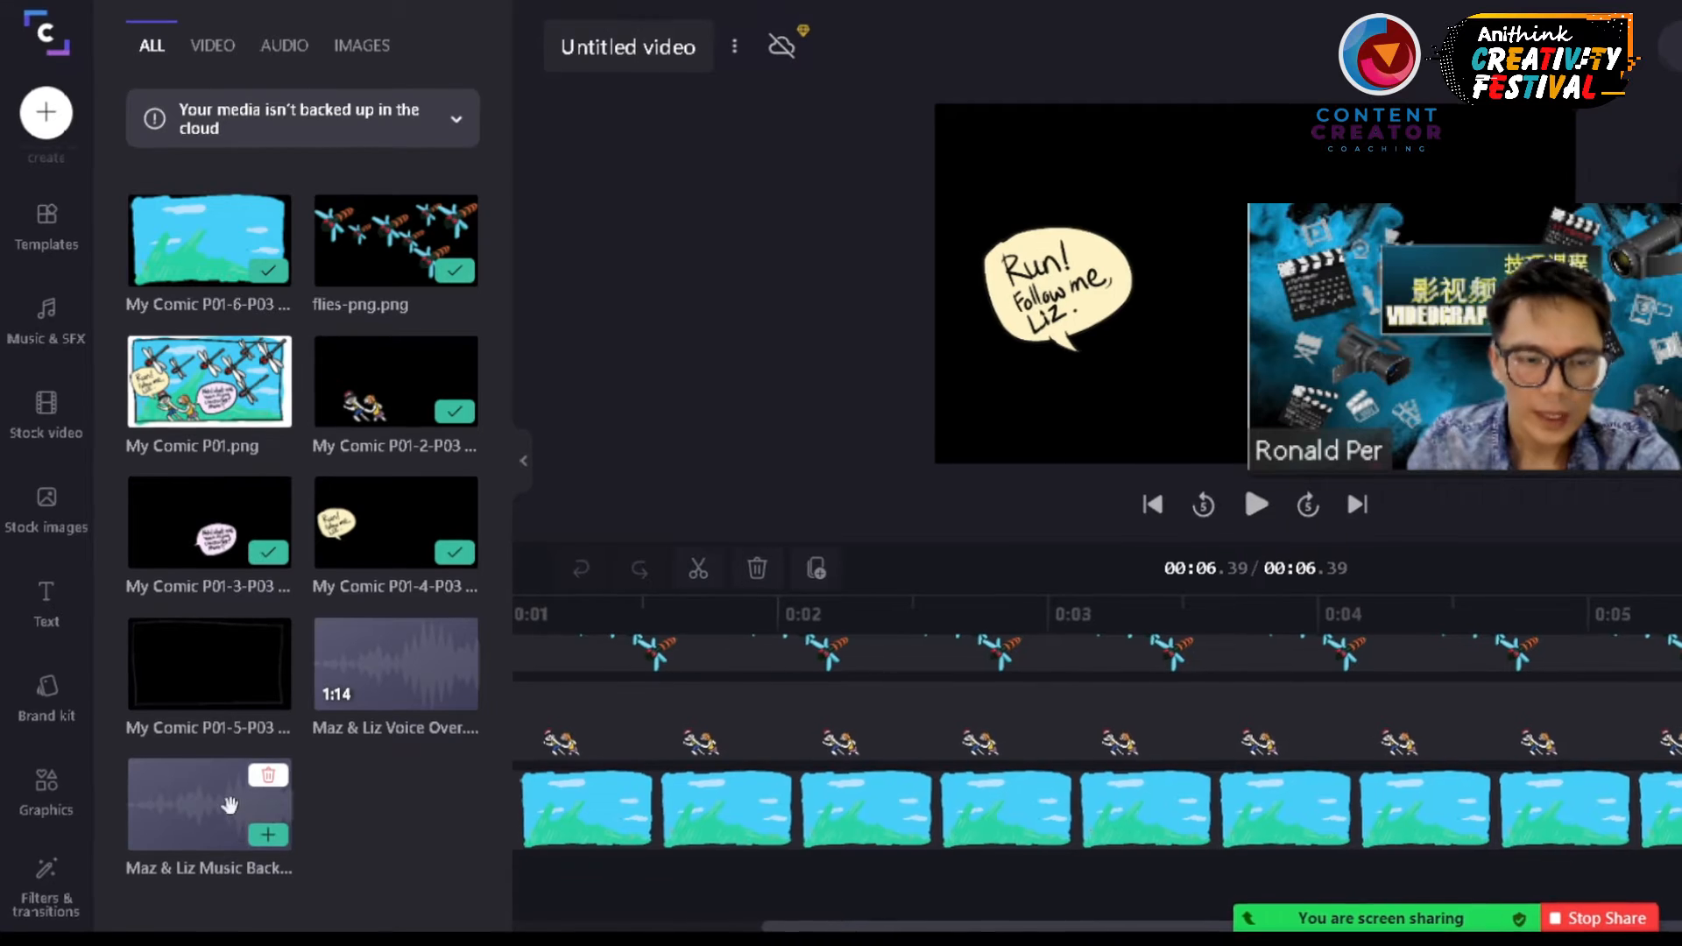
pyautogui.moveTo(219, 823); pyautogui.dragTo(605, 911)
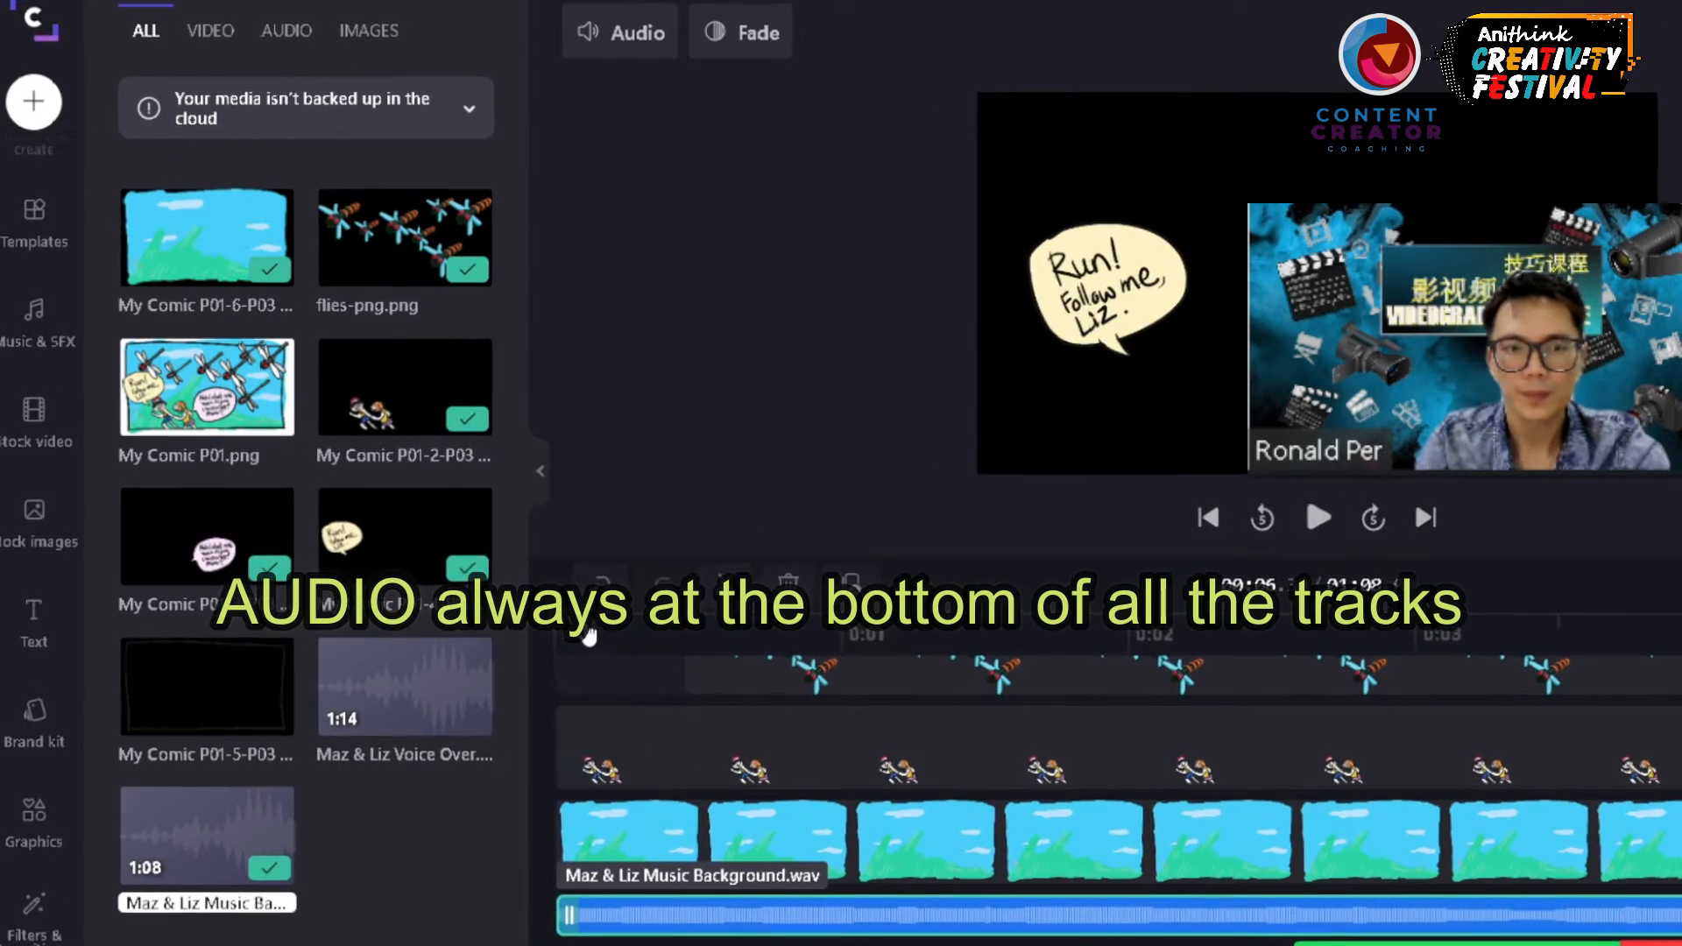
# - Play the video from the start to check the layers with the background music, then rewind the playhead
pyautogui.click(571, 632)
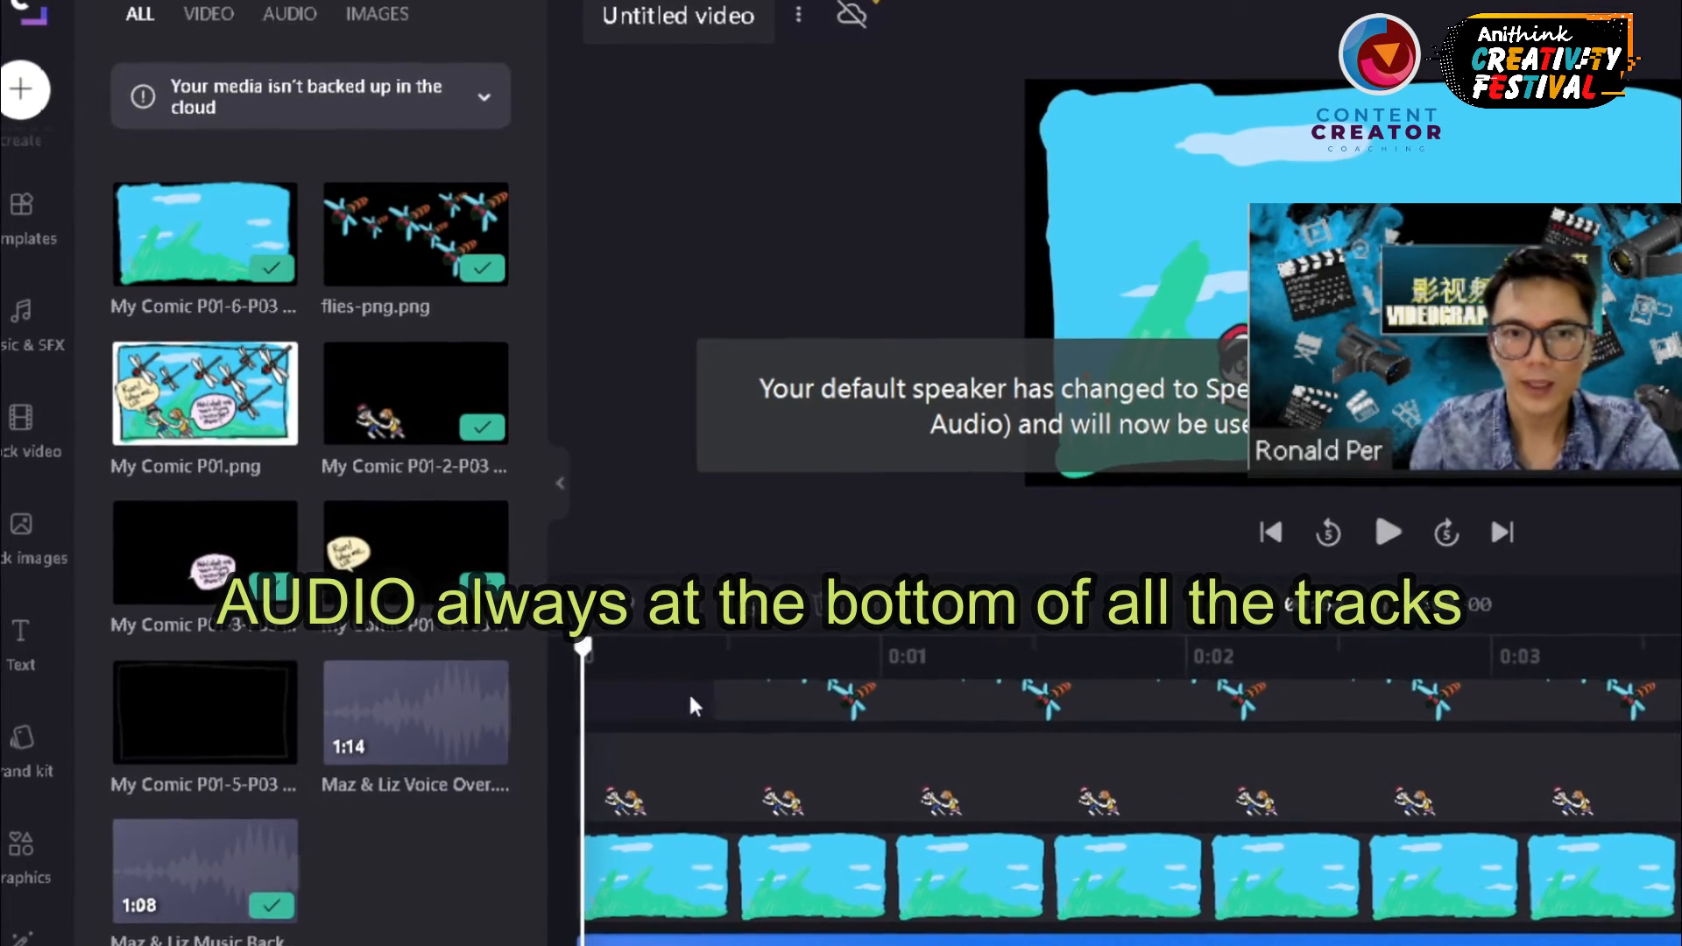
pyautogui.click(727, 711)
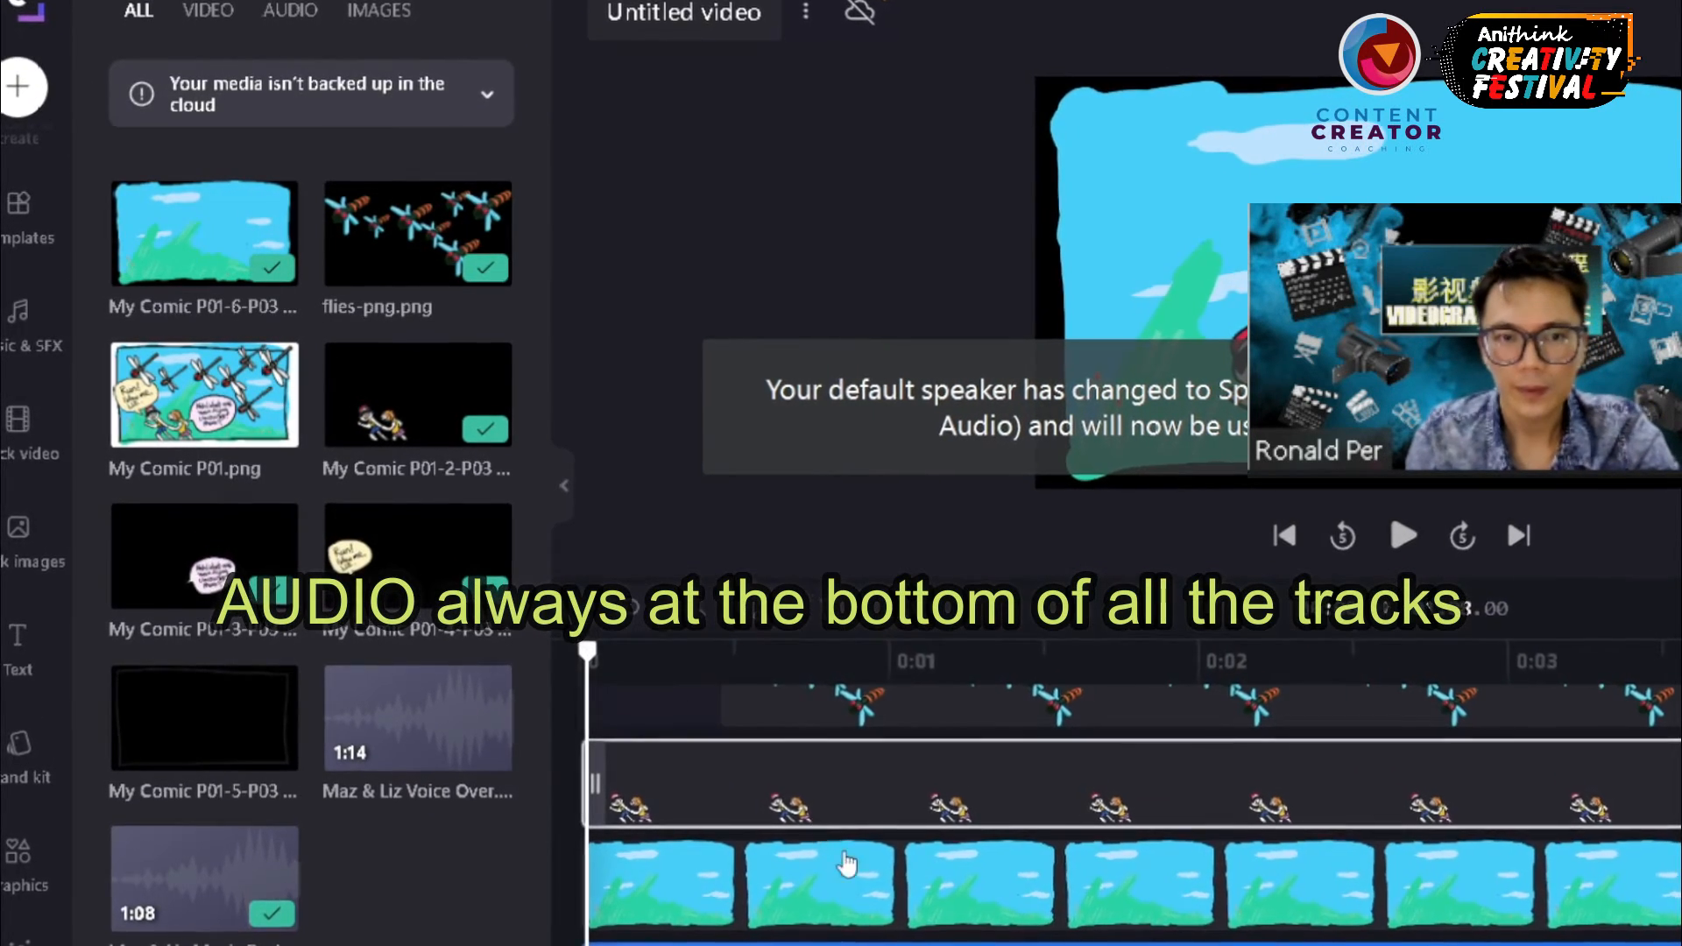
pyautogui.click(846, 862)
pyautogui.press('space')
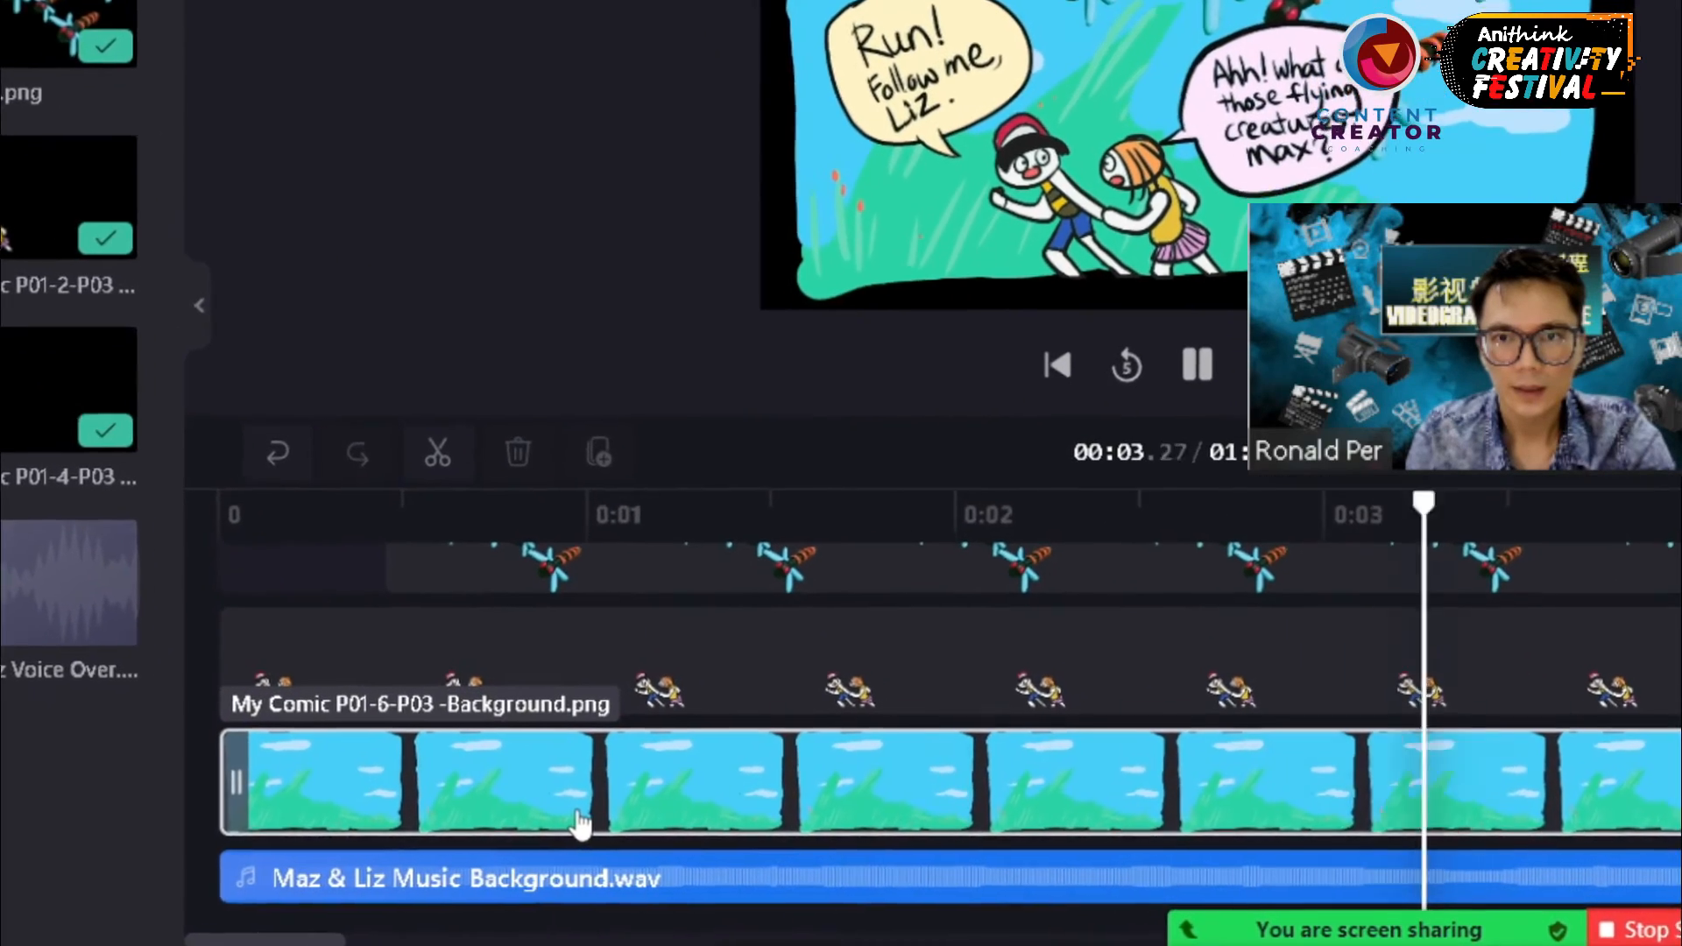
pyautogui.press('space')
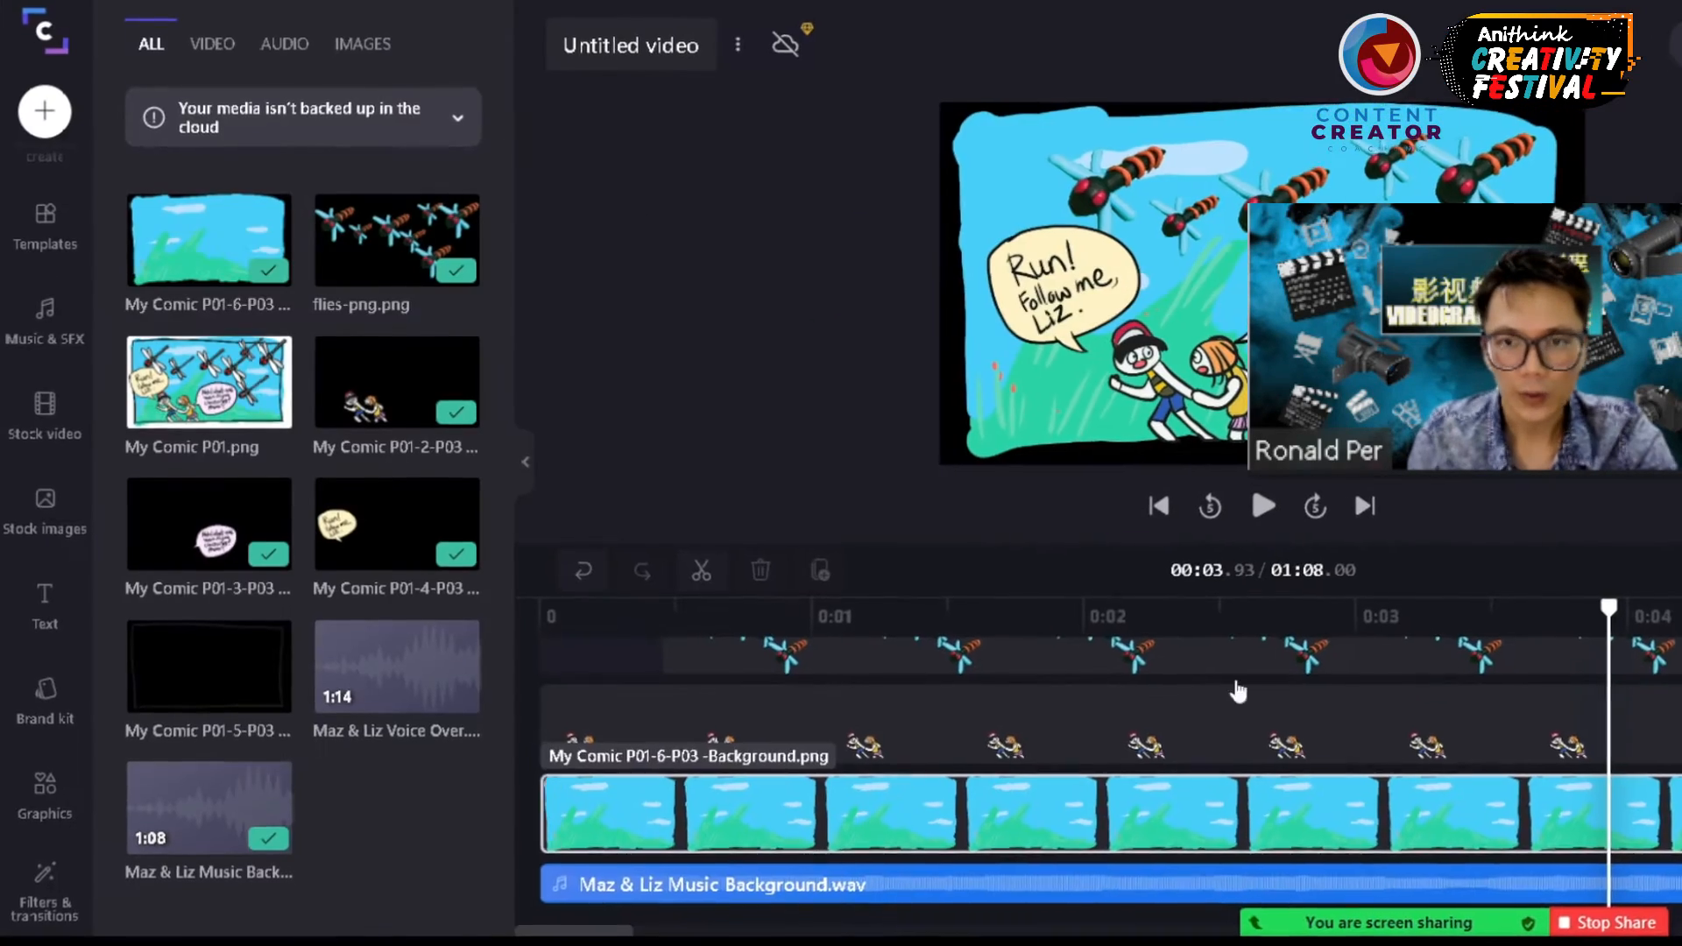
pyautogui.moveTo(1608, 608); pyautogui.dragTo(604, 639)
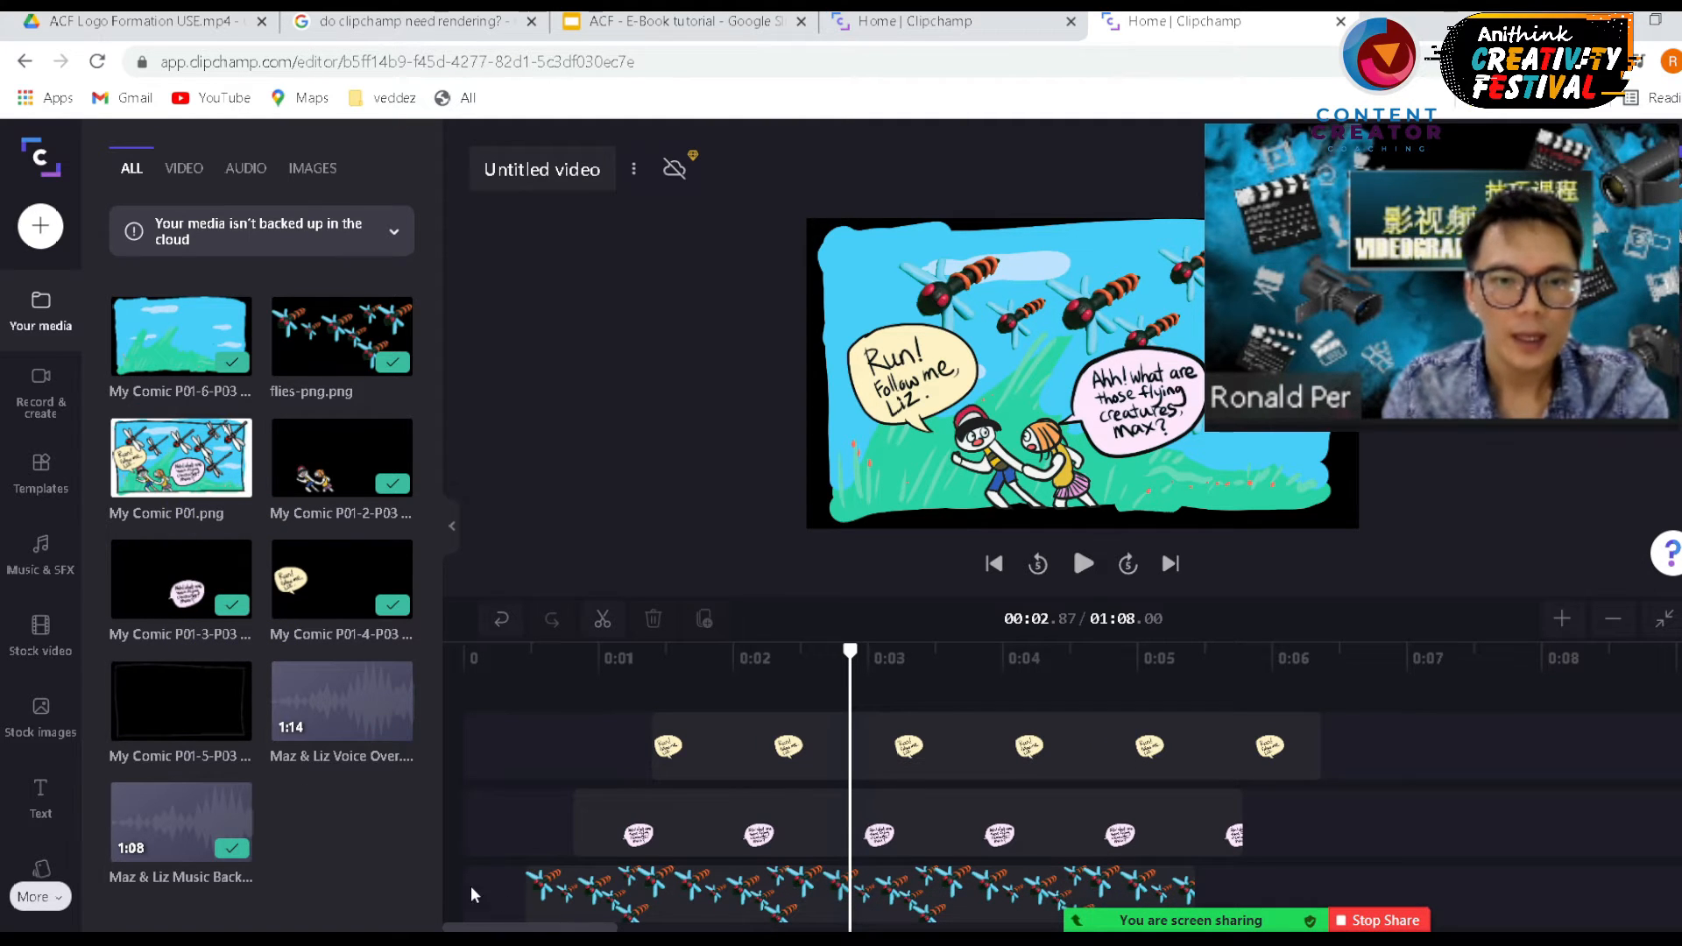
# - Import the B-2-DragonFly image from the panel2 folder and place it directly after the pink speech bubble clip
pyautogui.moveTo(575, 938)
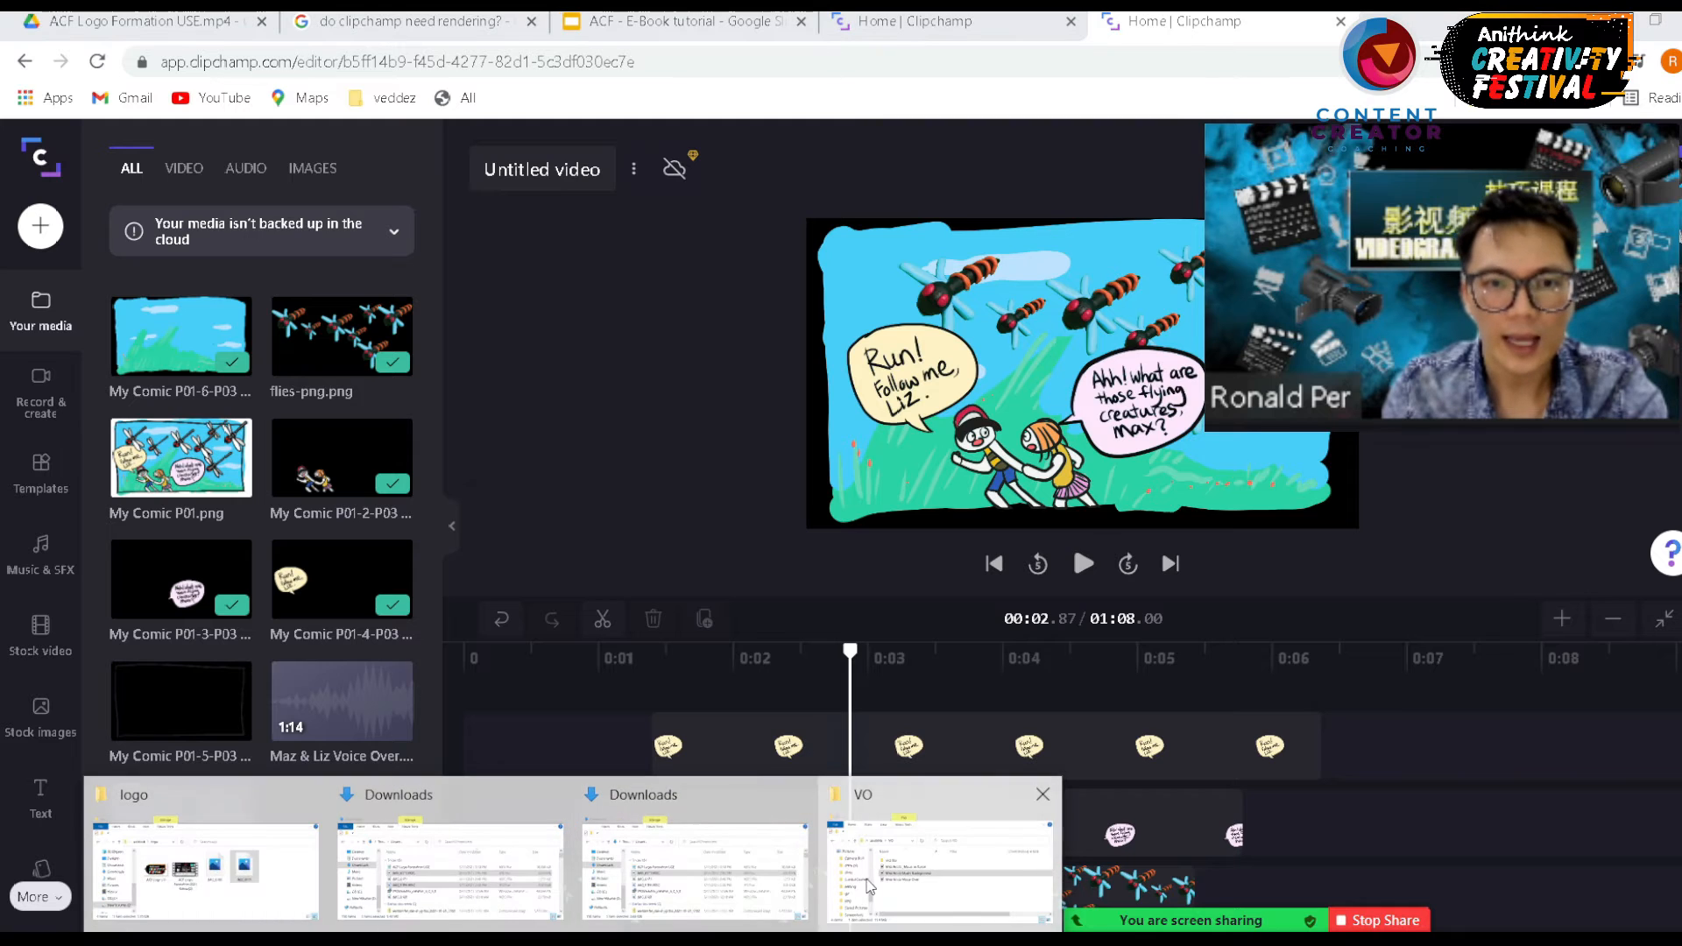
pyautogui.click(944, 854)
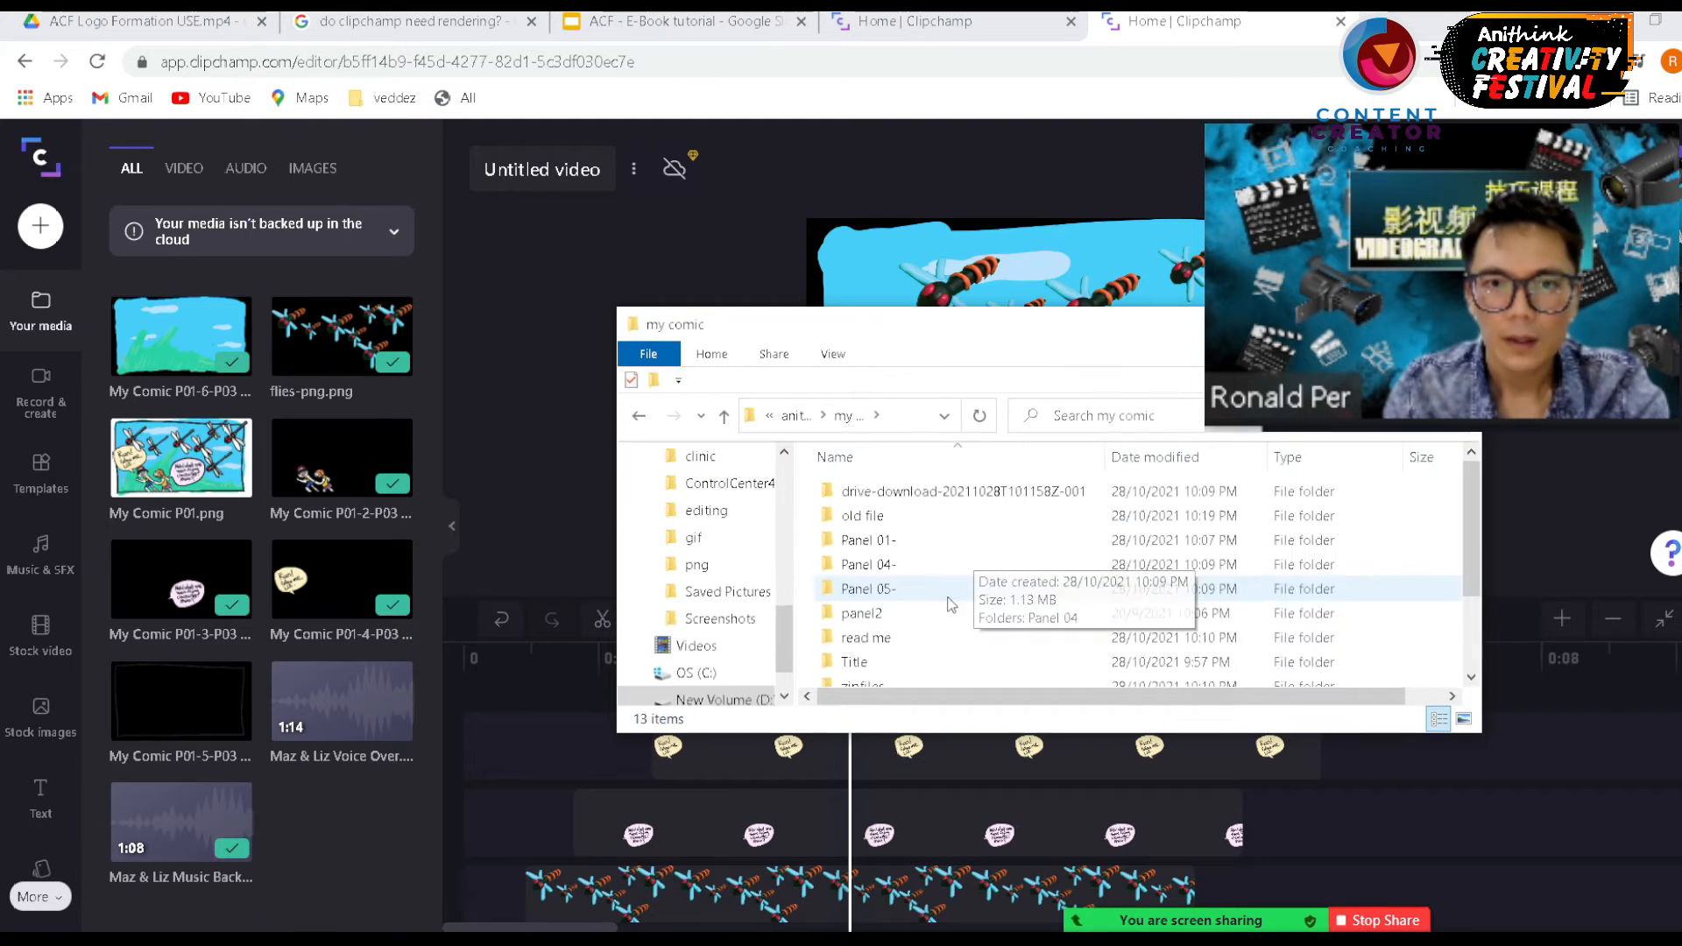
pyautogui.doubleClick(945, 615)
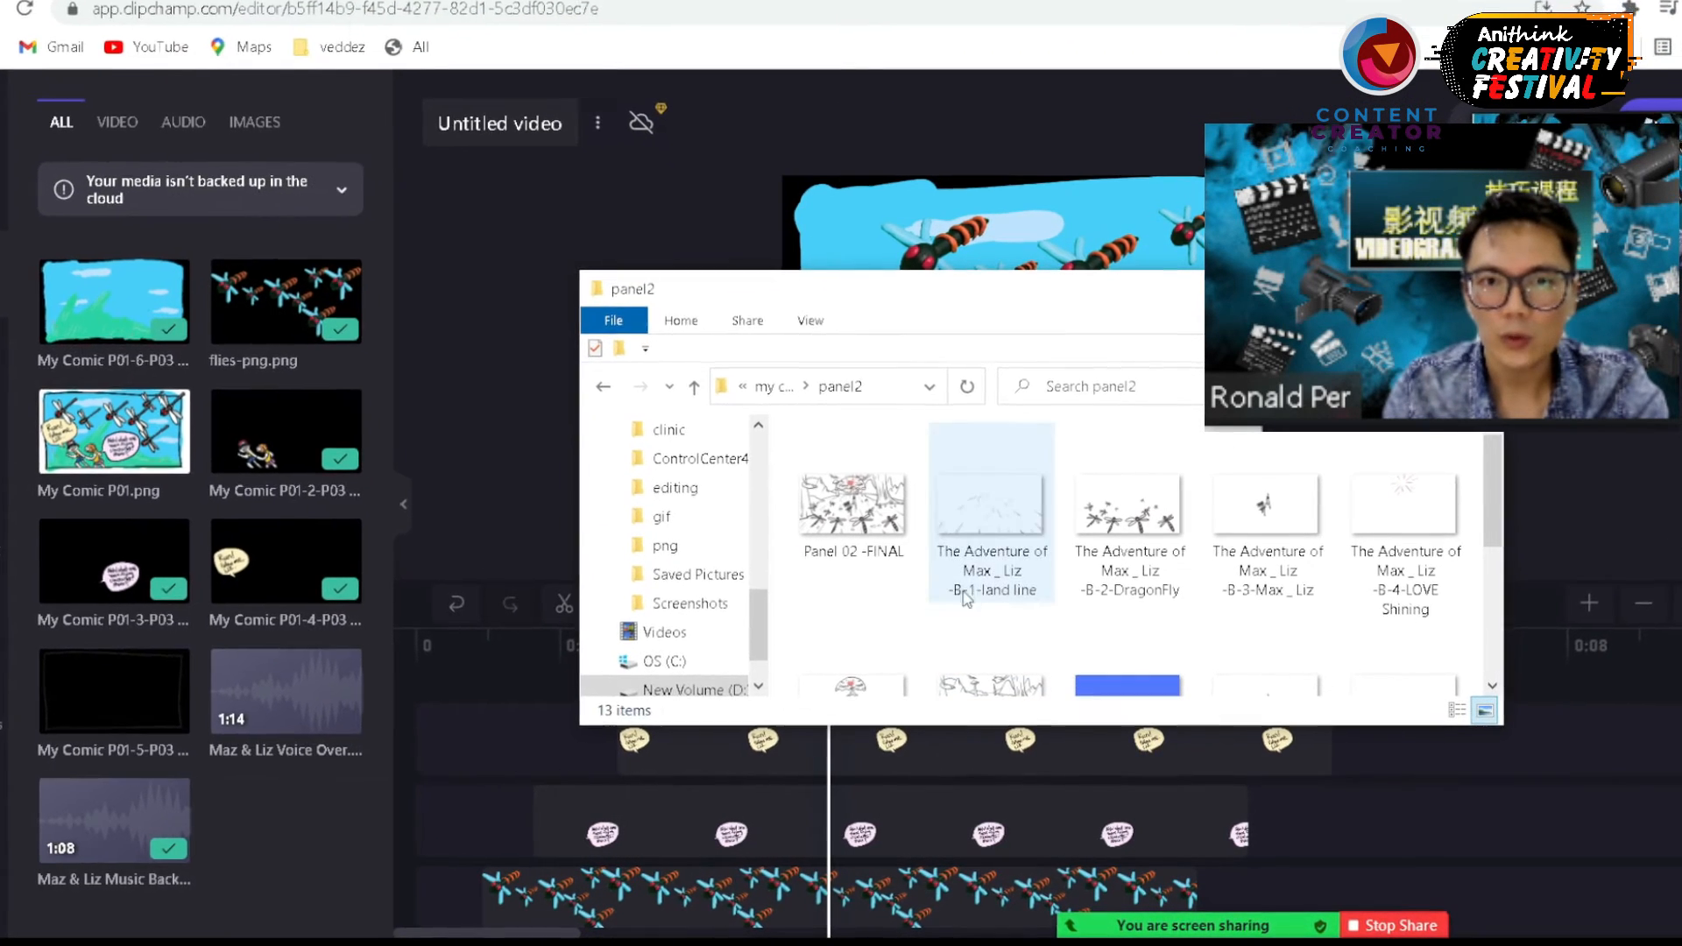
pyautogui.click(857, 519)
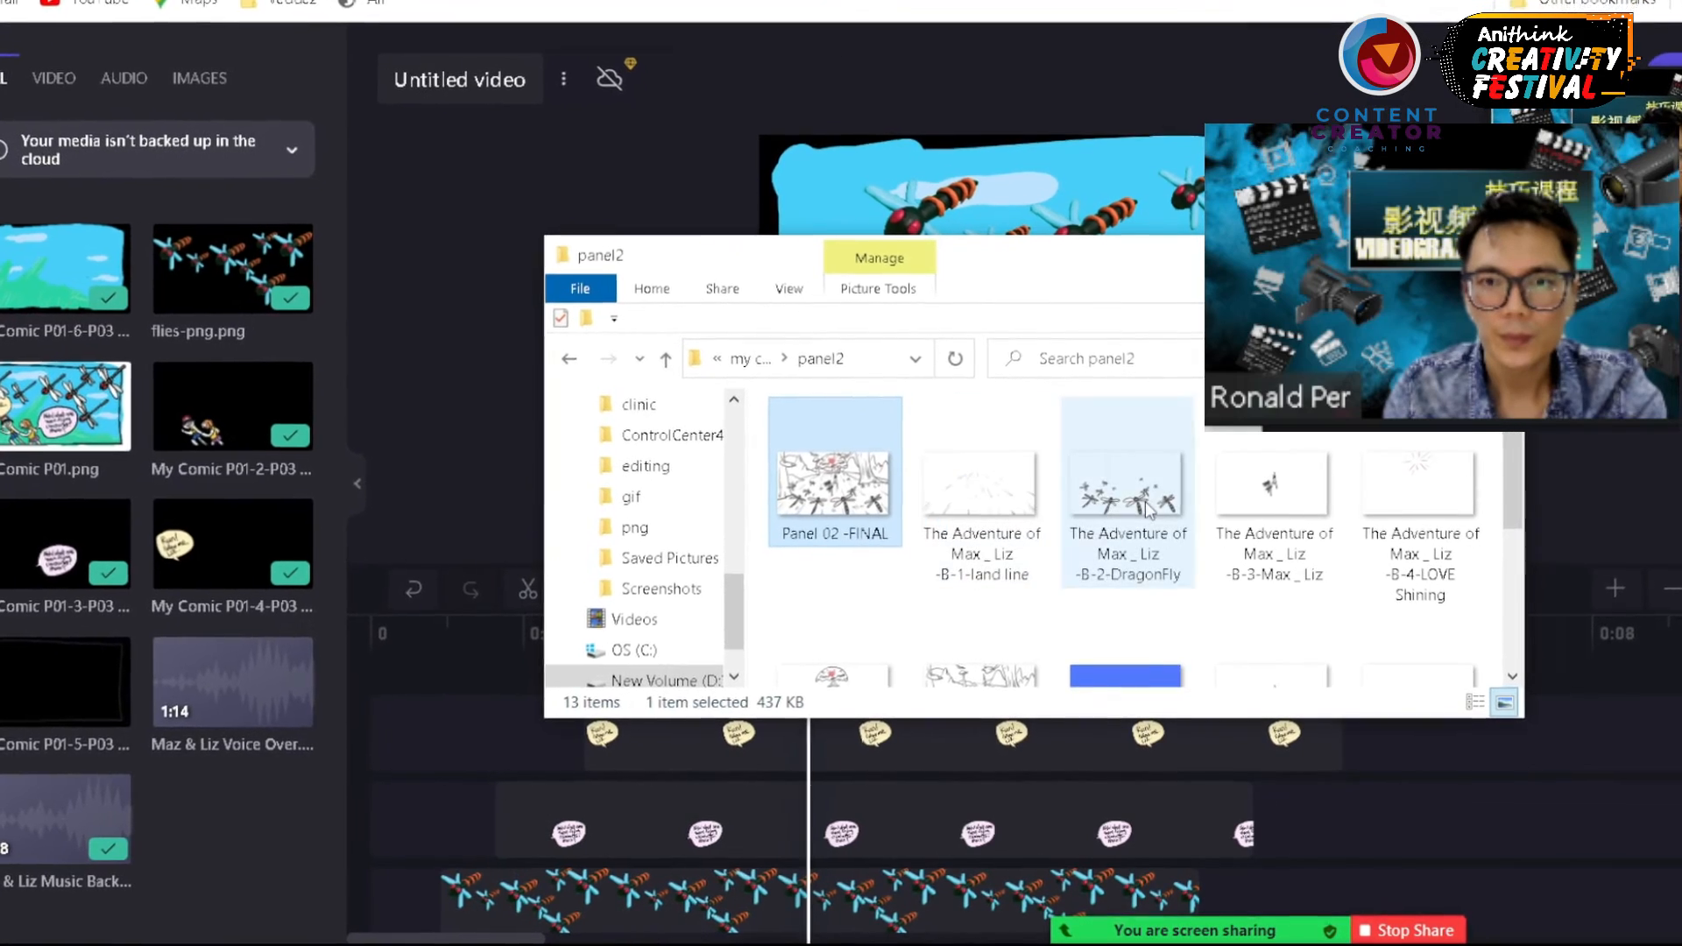
pyautogui.moveTo(1147, 508); pyautogui.dragTo(1393, 837)
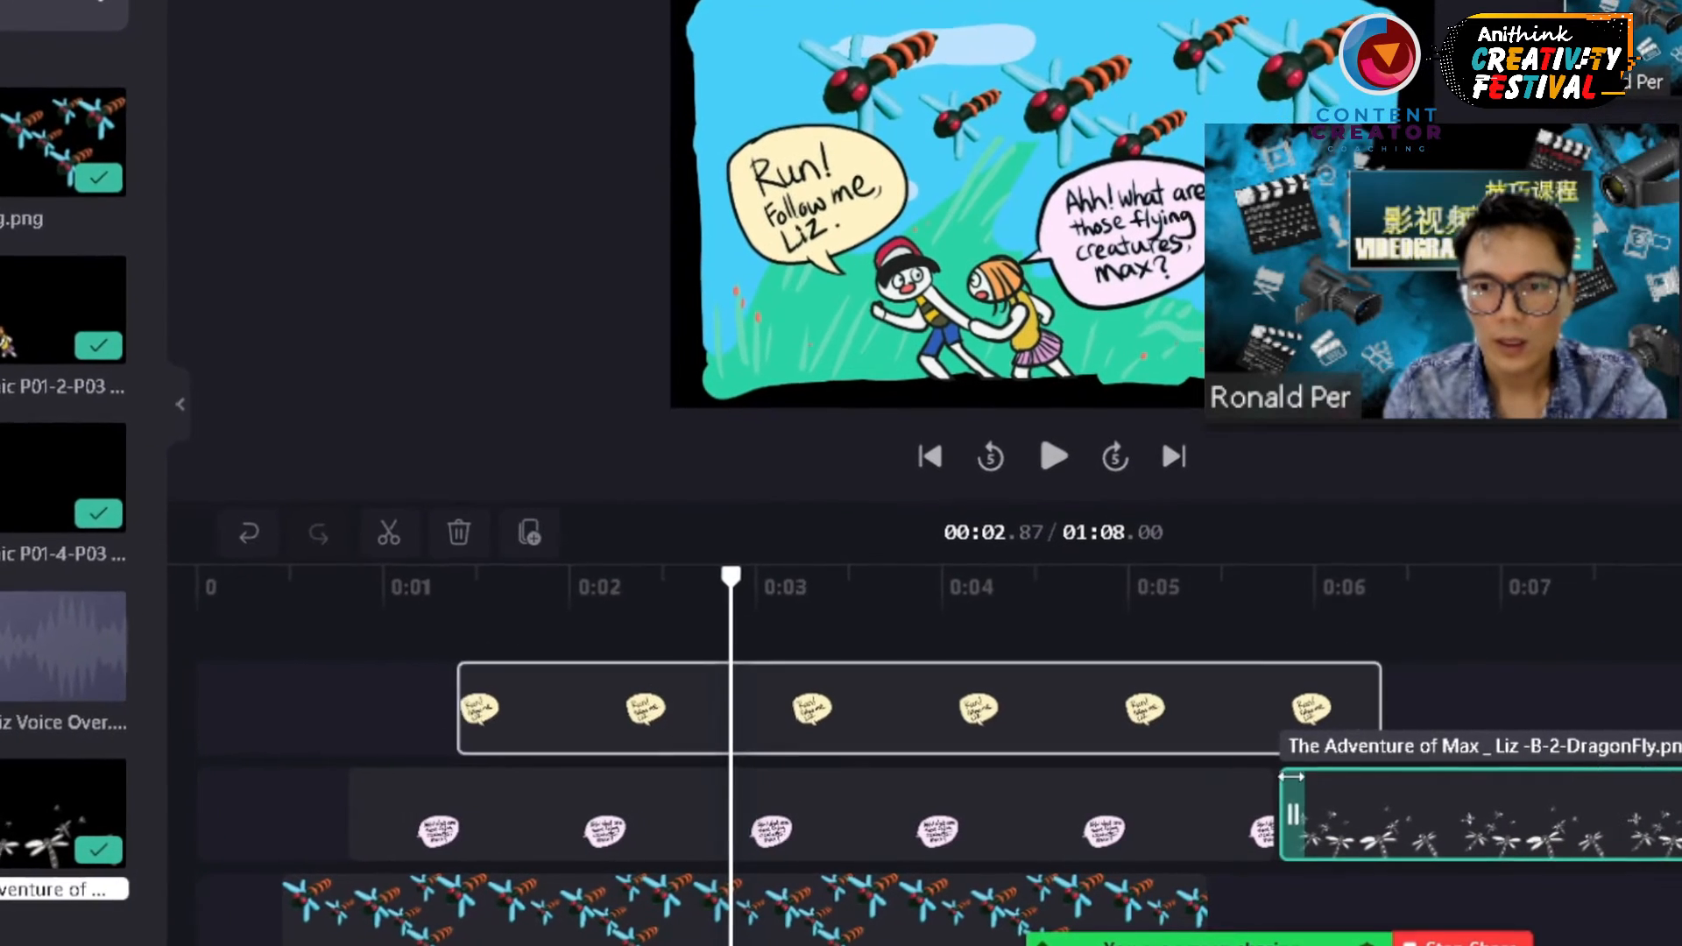
# - Trim the end of the yellow Text MAX speech bubble clip to line up with the end of the pink bubble clip
pyautogui.click(1278, 613)
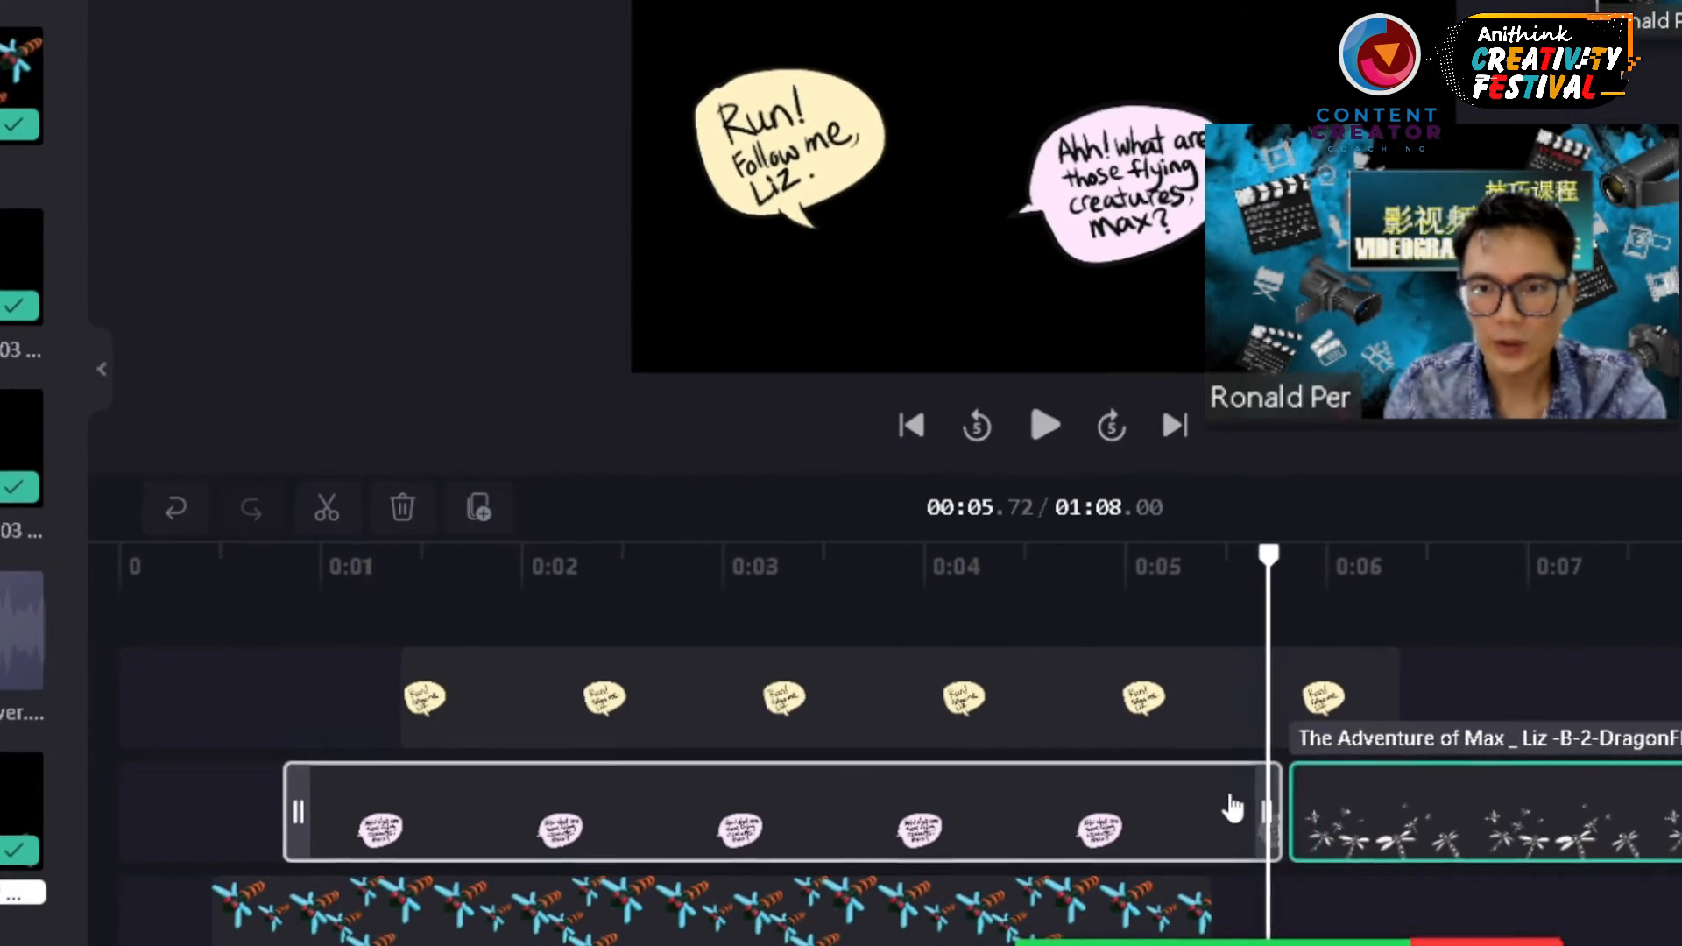
pyautogui.click(1232, 808)
pyautogui.click(1321, 814)
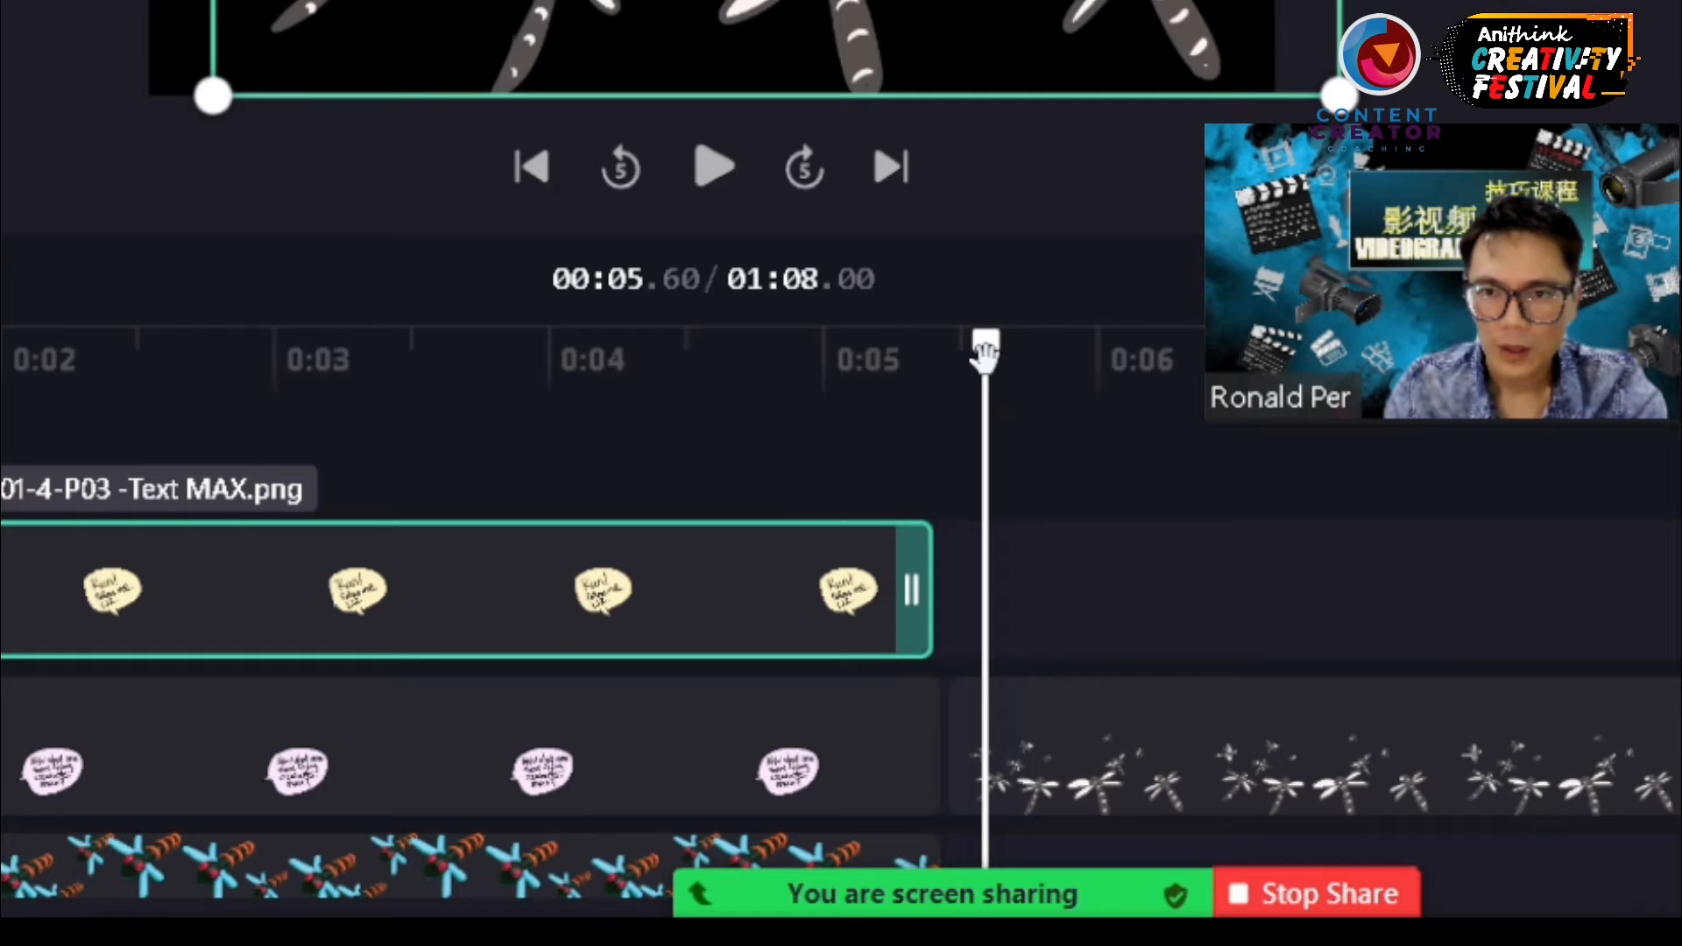
pyautogui.moveTo(1244, 561); pyautogui.dragTo(1183, 577)
pyautogui.moveTo(900, 376); pyautogui.dragTo(980, 424)
# - Extend the background clip beneath the new DragonFly image to about 7.6 seconds and set the playhead to 5.44 seconds
pyautogui.scroll(-6, 1077, 750)
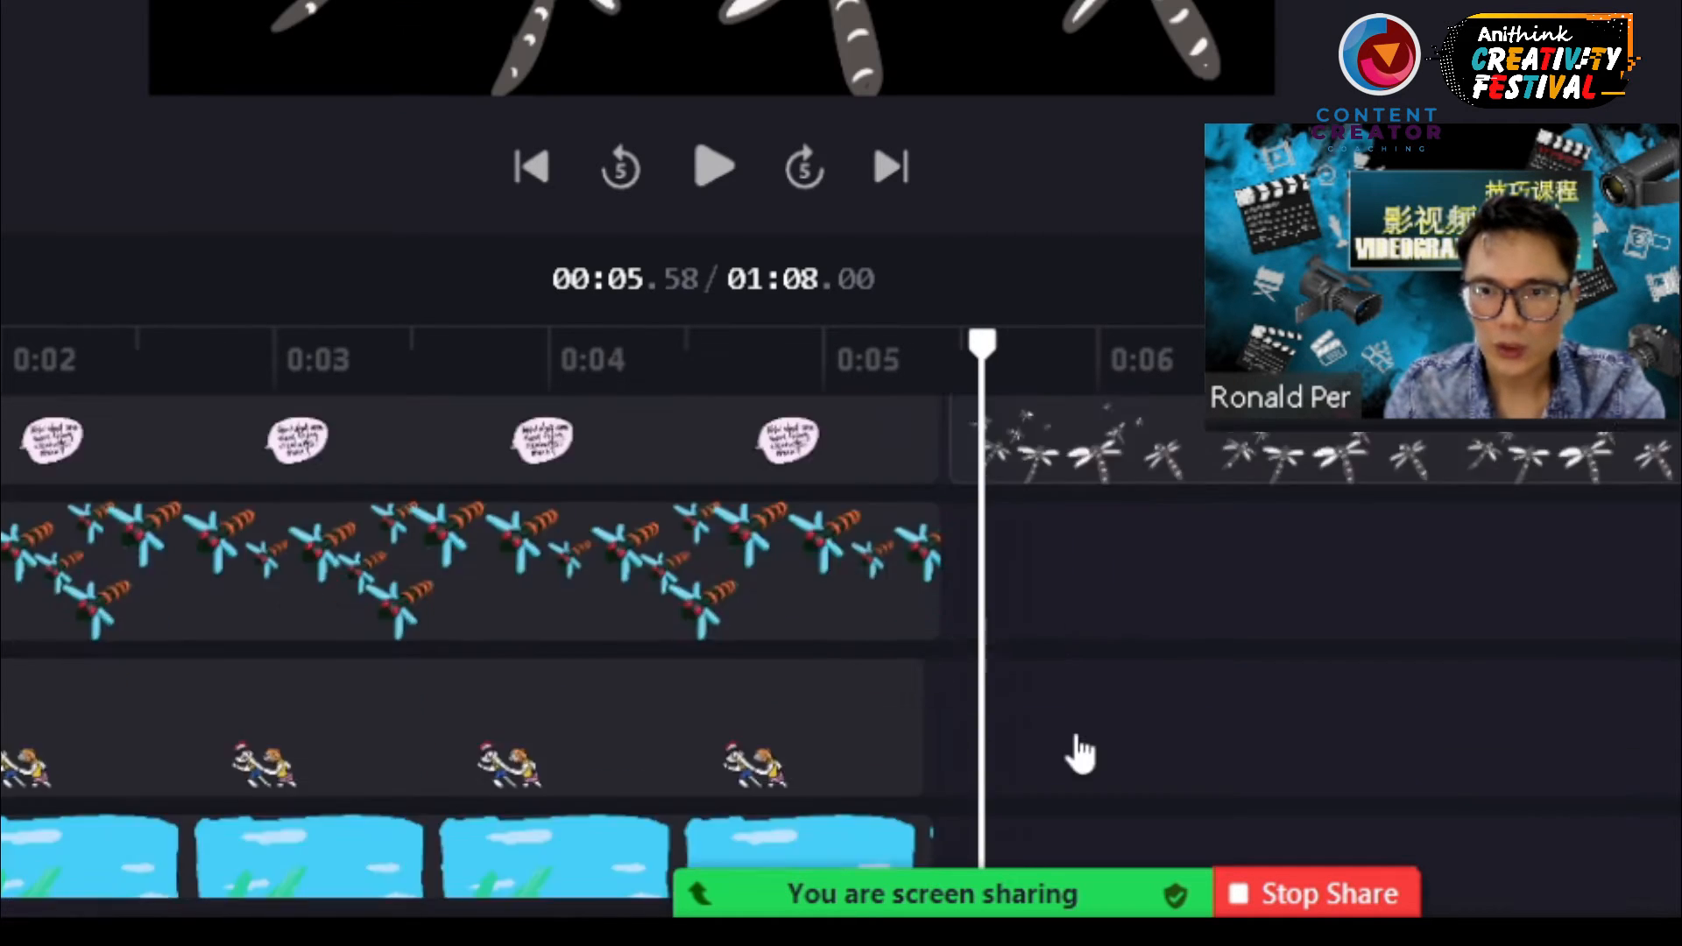
pyautogui.moveTo(923, 617); pyautogui.dragTo(1534, 617)
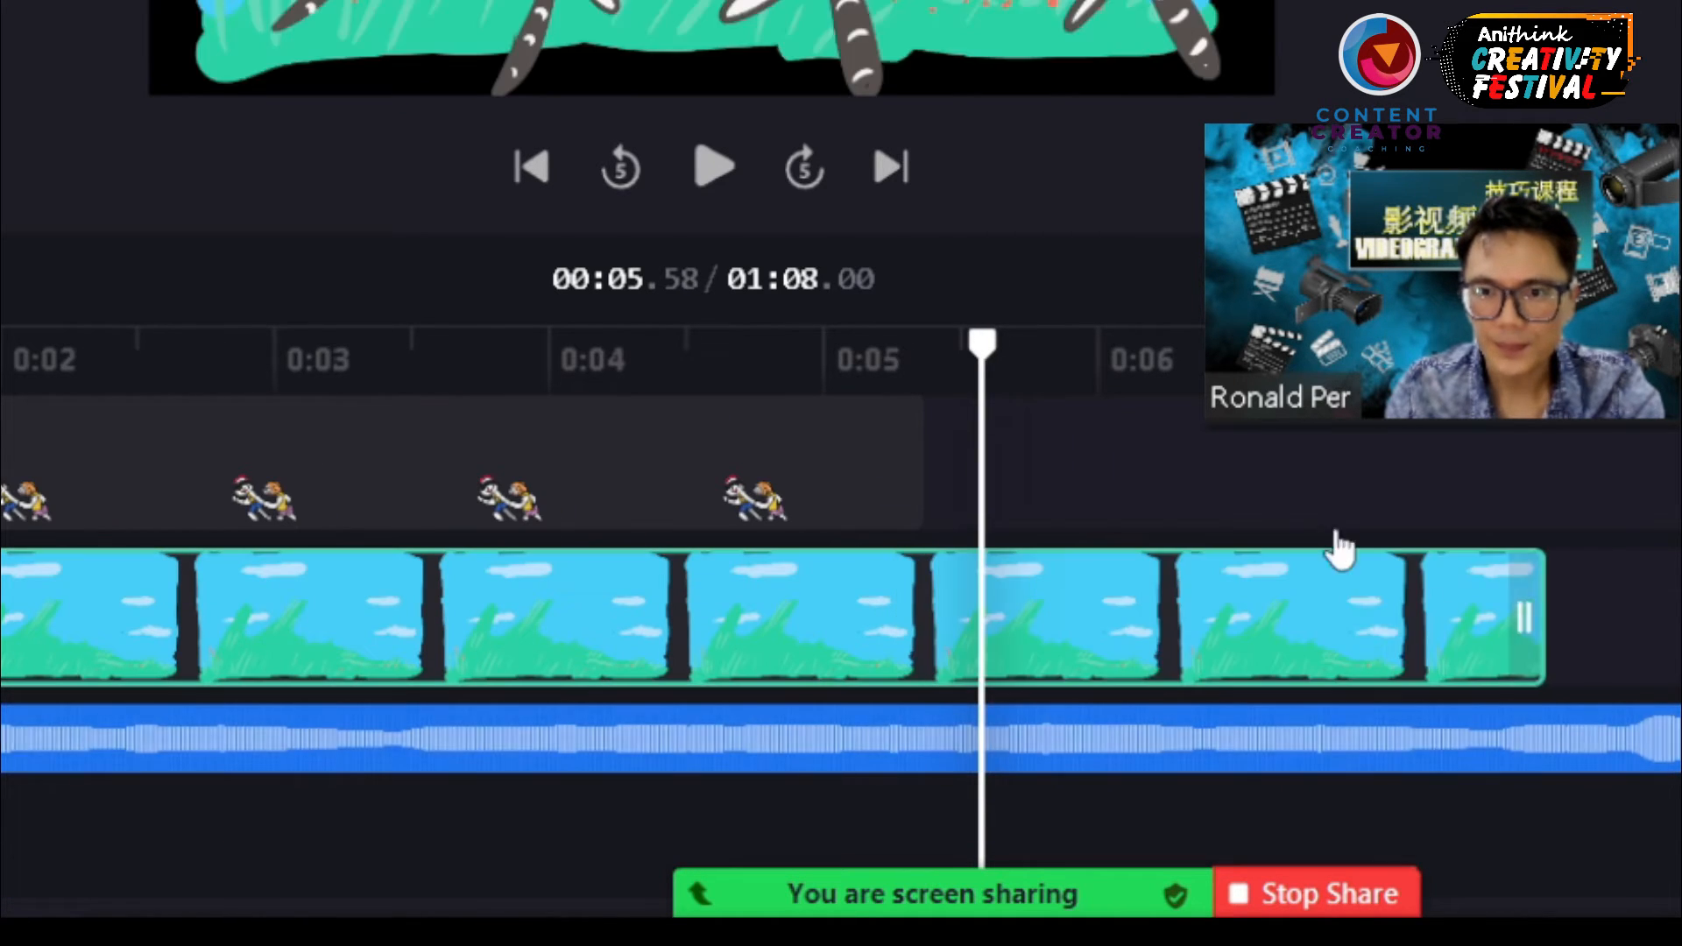
pyautogui.moveTo(986, 348); pyautogui.dragTo(938, 348)
pyautogui.scroll(4, 1011, 464)
pyautogui.scroll(4, 1016, 482)
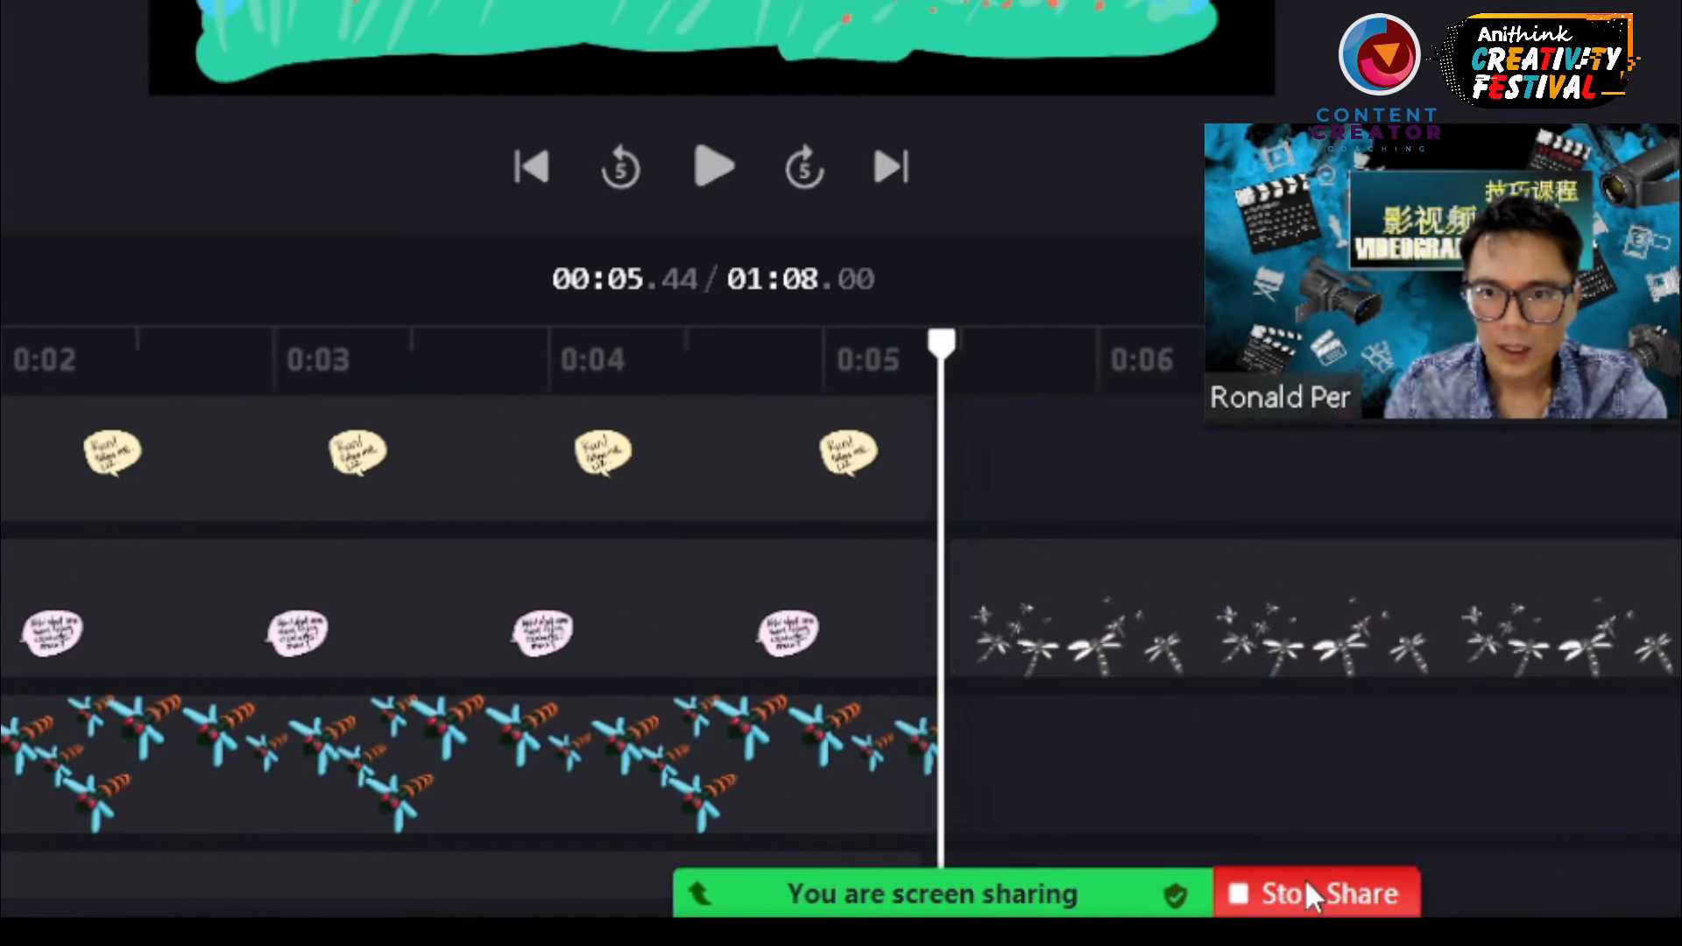
pyautogui.click(1090, 643)
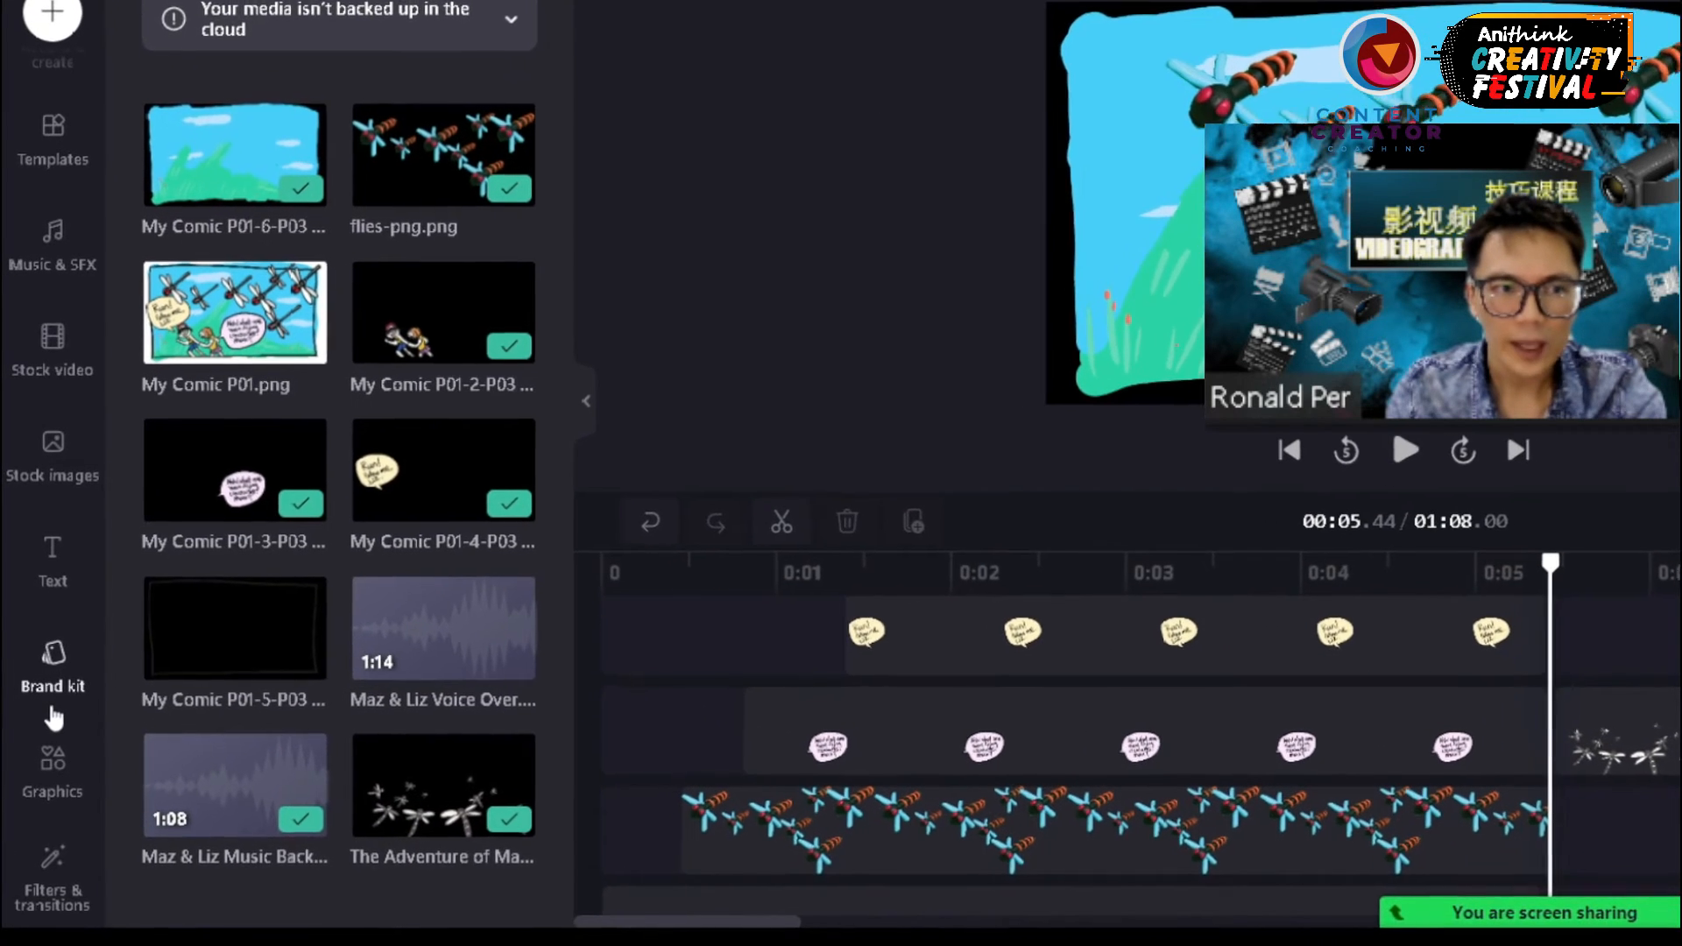
# - Add the Glitch reveal transition between the pink speech bubble clip and the DragonFly clip, and scrub across it
pyautogui.click(52, 893)
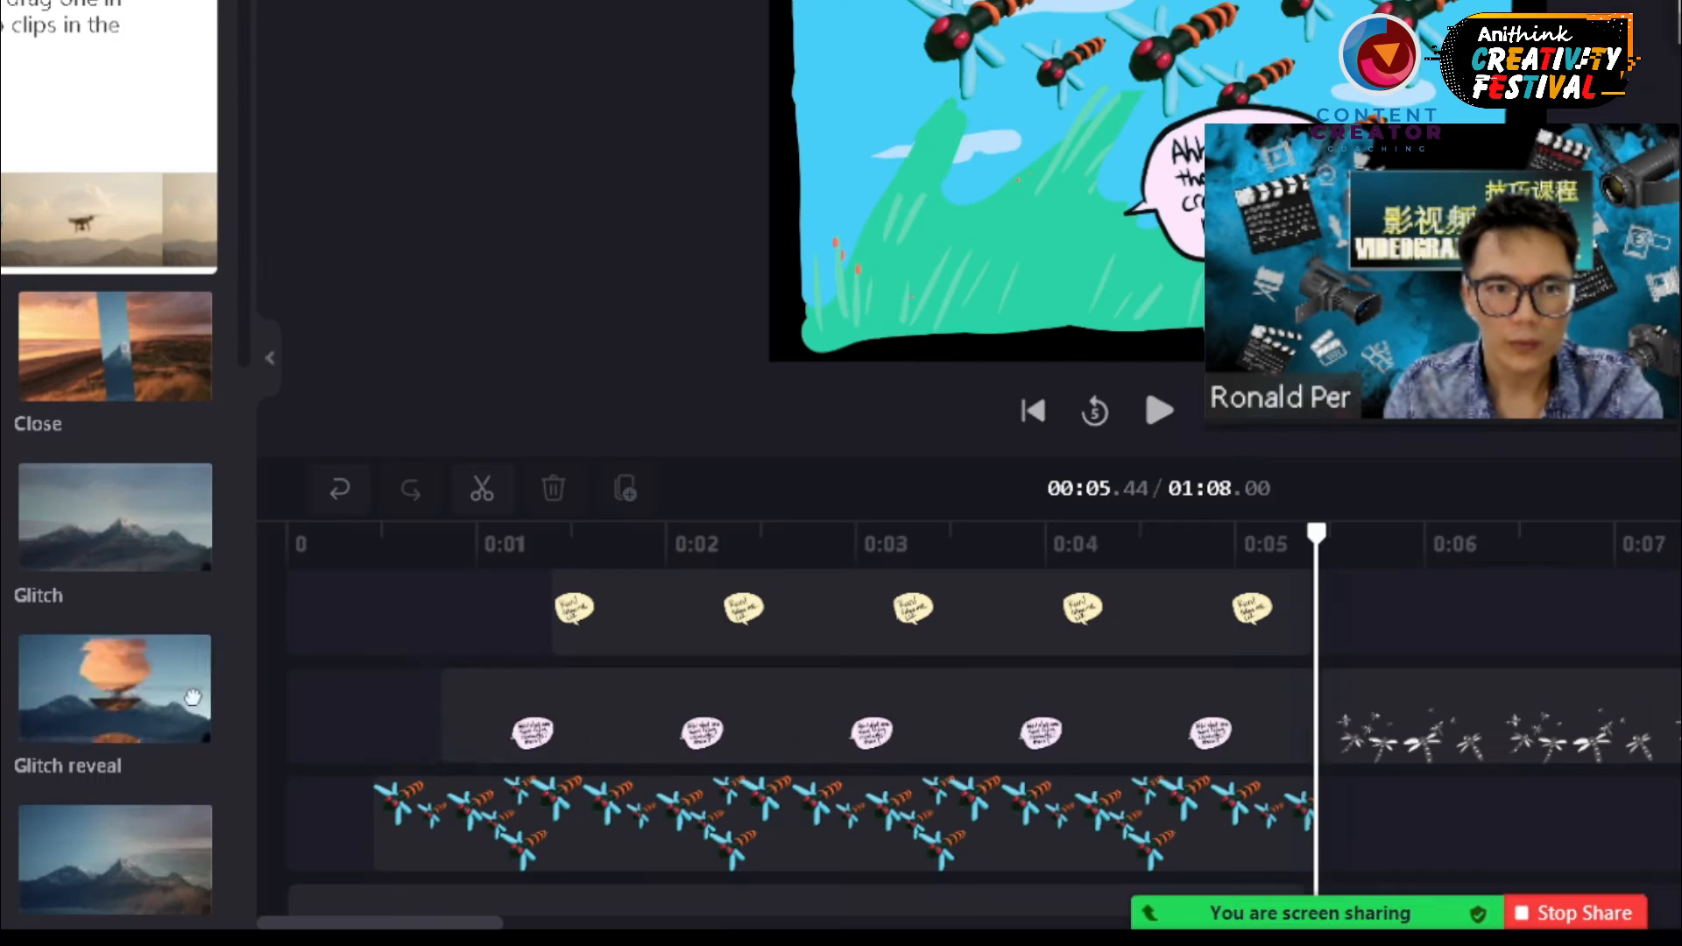
pyautogui.moveTo(192, 697)
pyautogui.mouseDown()
pyautogui.moveTo(1314, 736)
pyautogui.moveTo(1320, 720)
pyautogui.mouseUp()
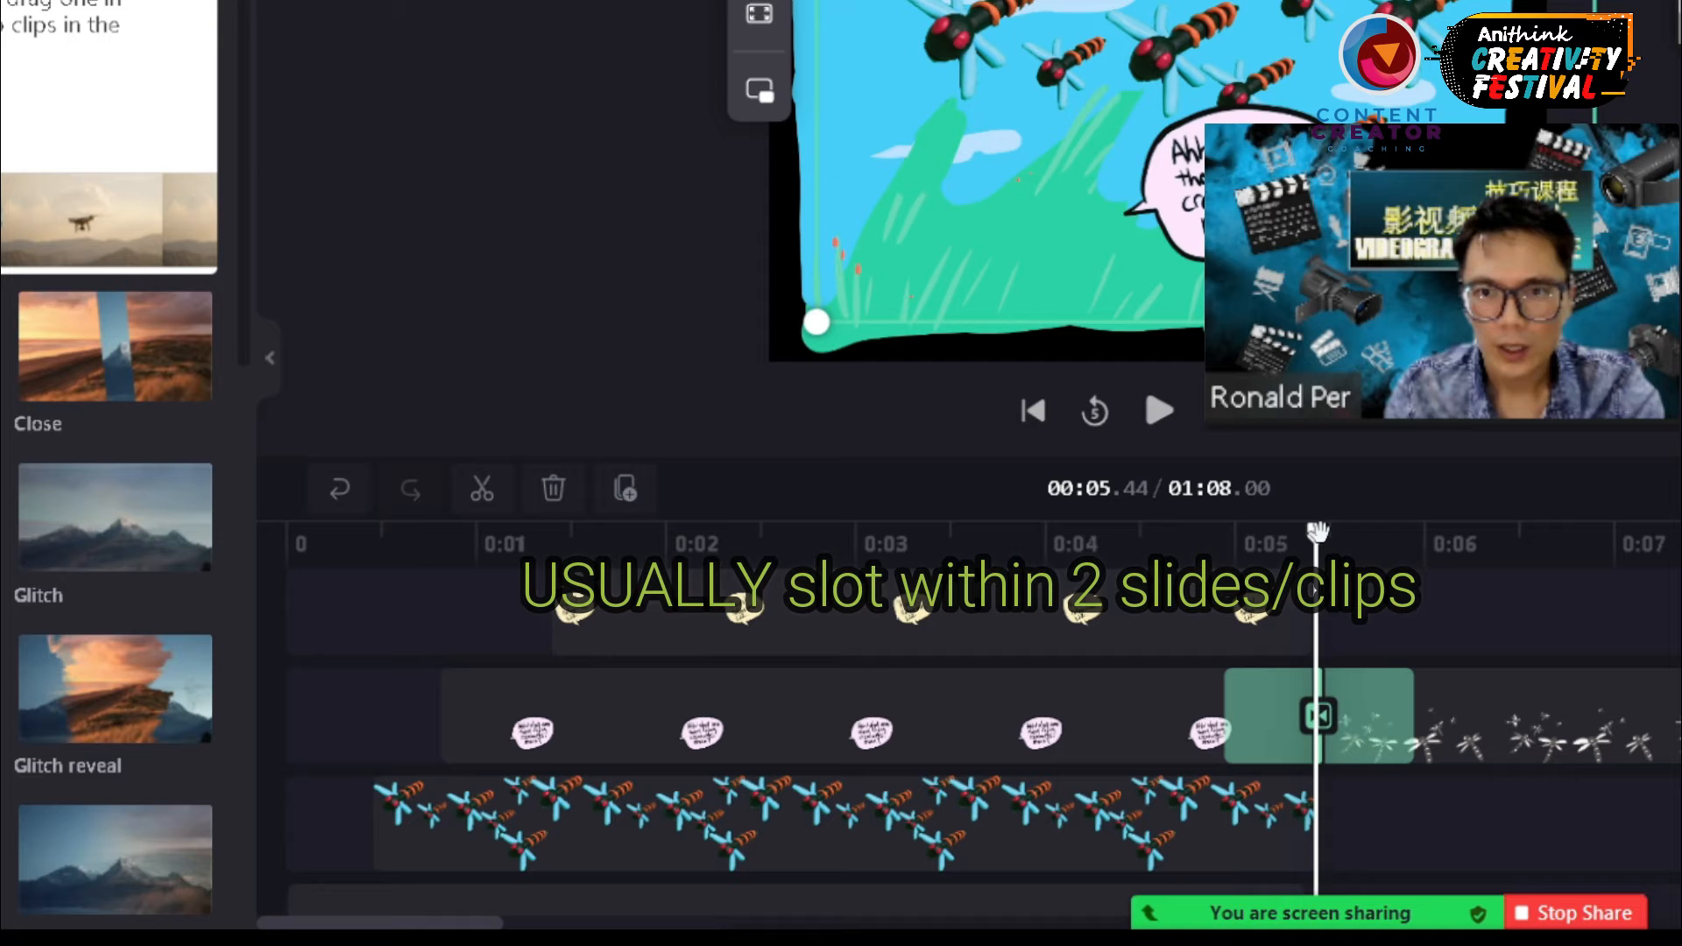
pyautogui.moveTo(1318, 532); pyautogui.dragTo(1317, 532)
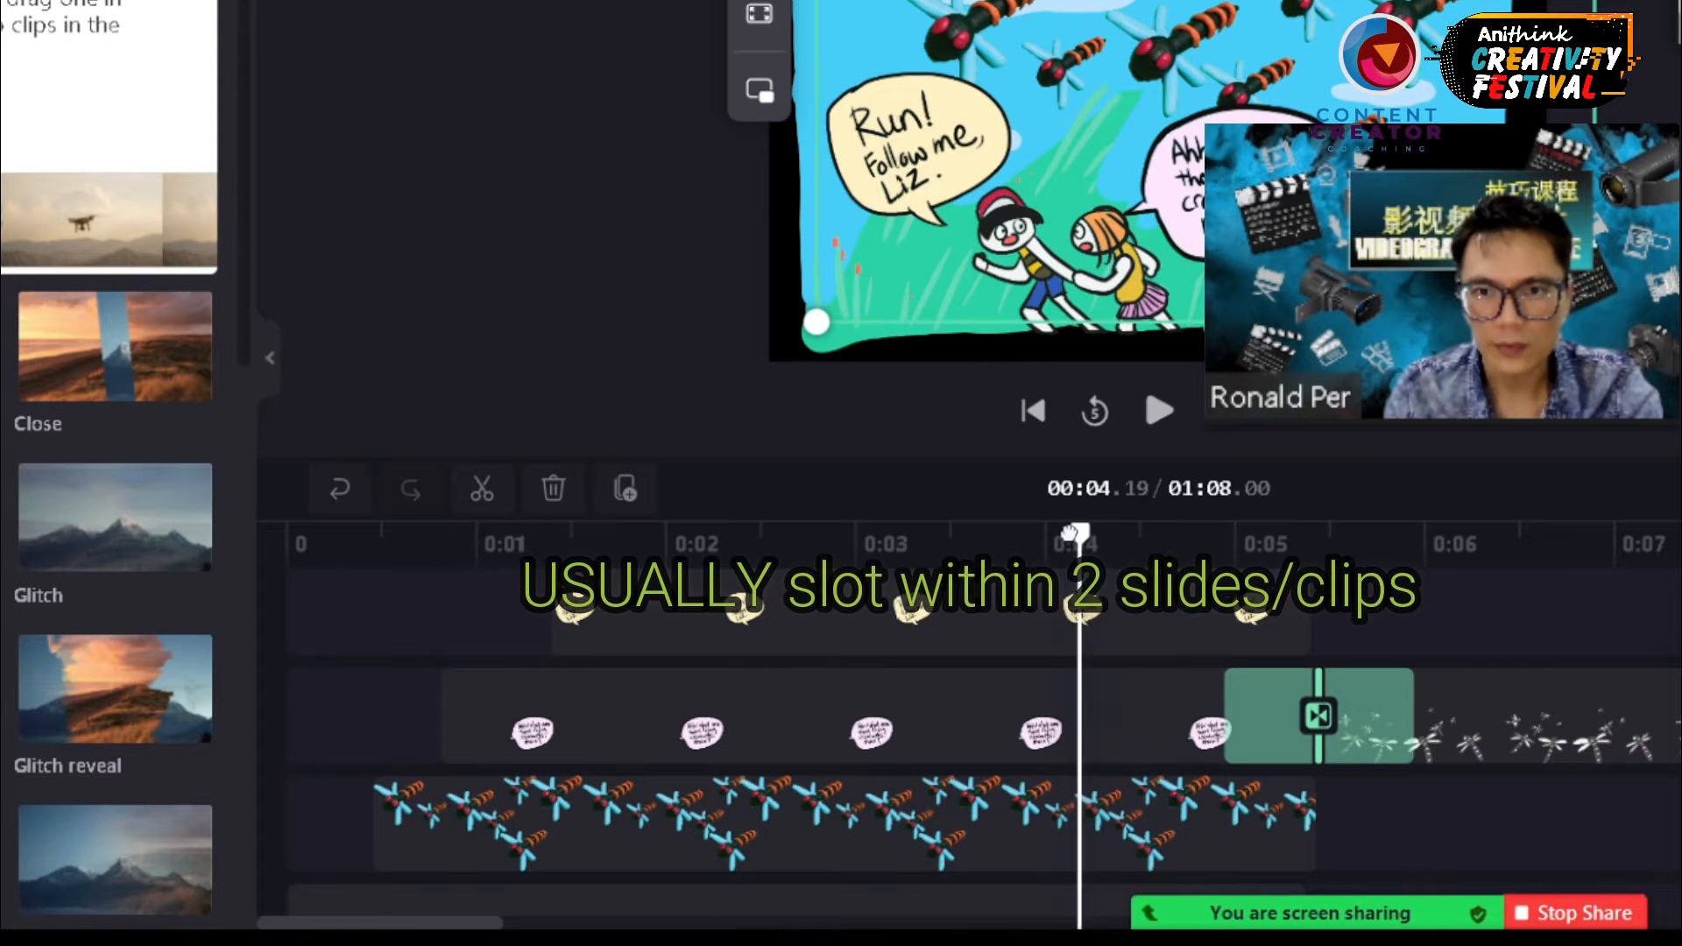
pyautogui.moveTo(1154, 541); pyautogui.dragTo(1264, 548)
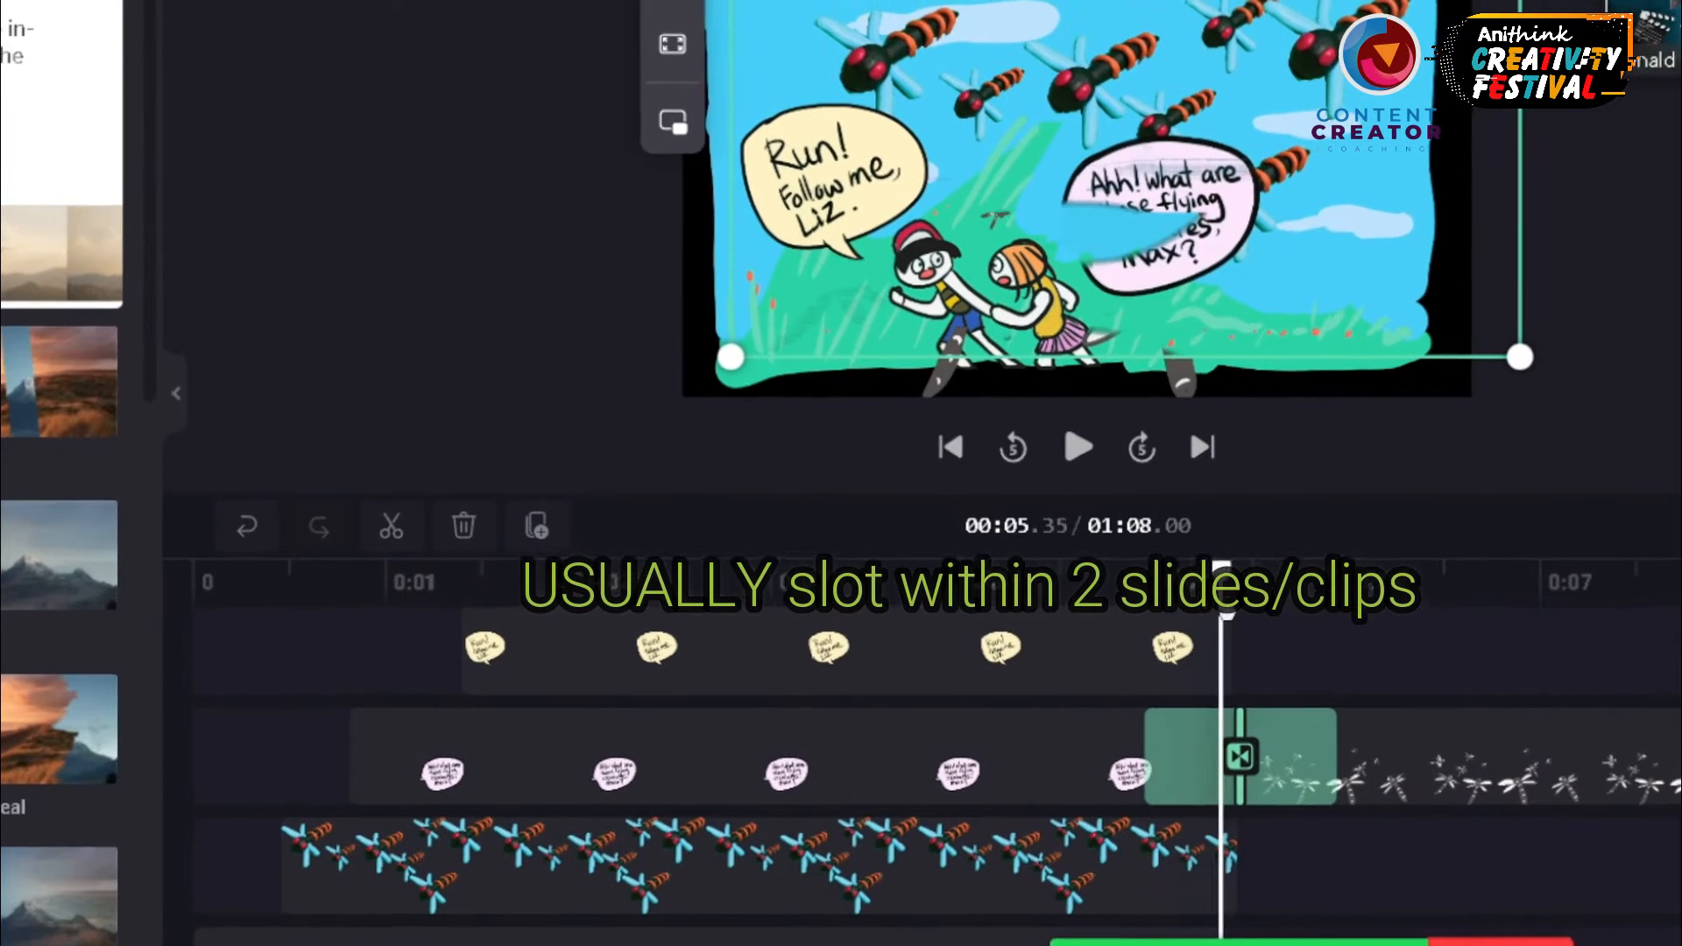
# - Play the video across the transition between the speech bubble and DragonFly clips several times to check the effect
pyautogui.moveTo(1222, 654); pyautogui.dragTo(895, 842)
pyautogui.press('space')
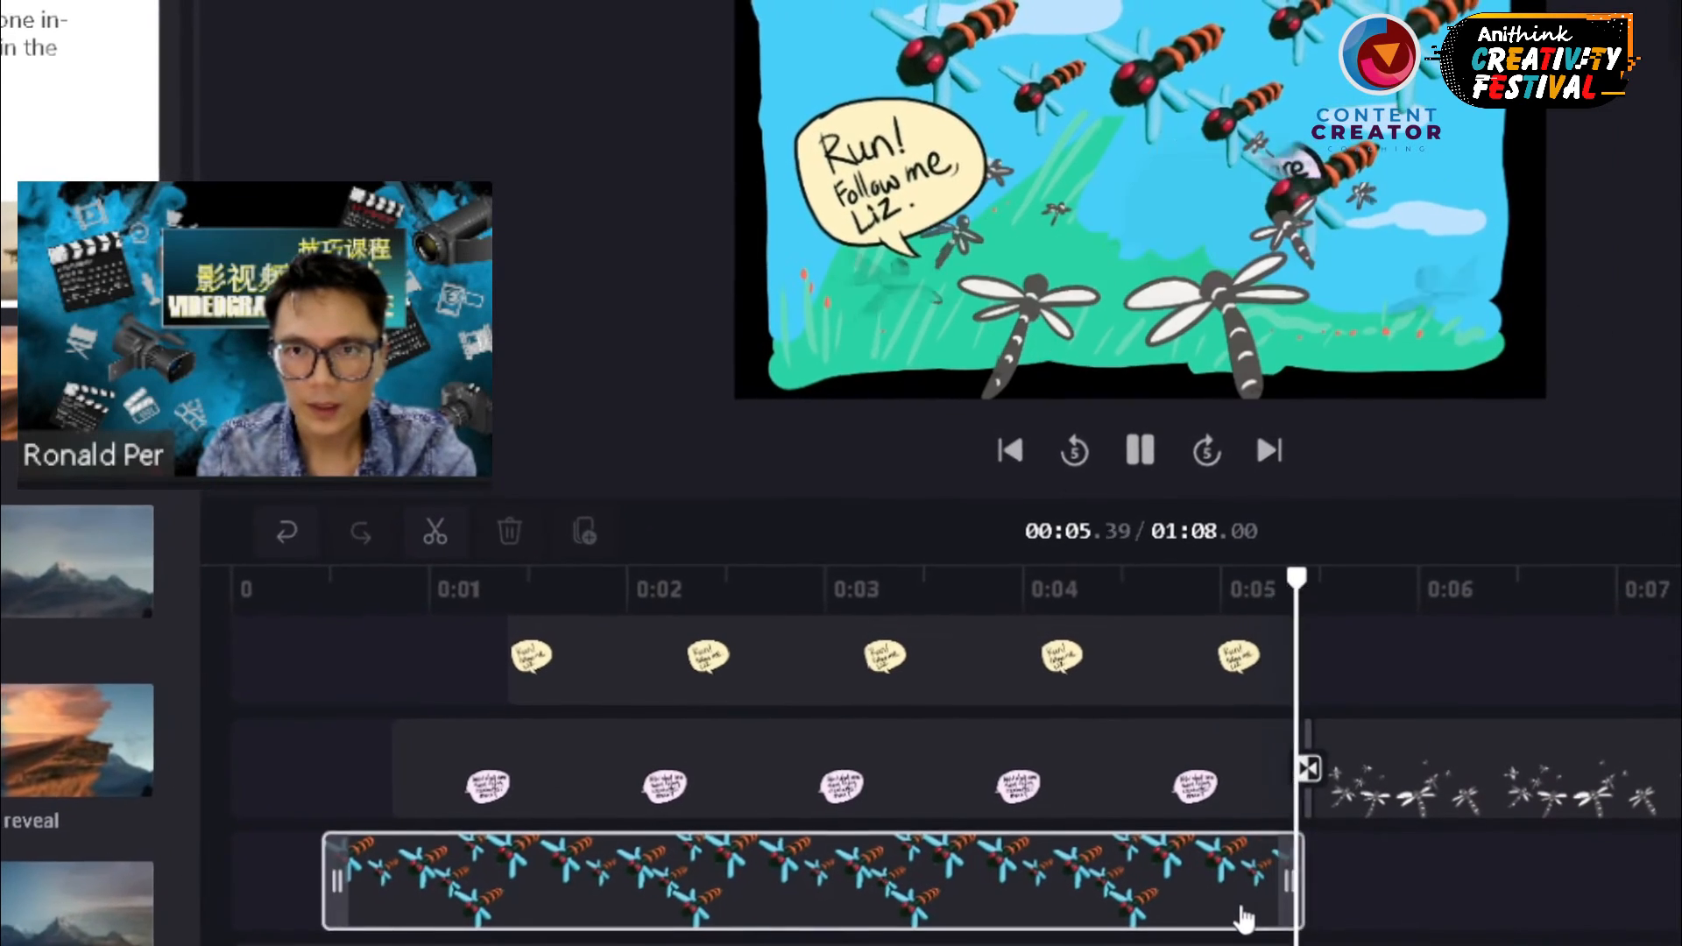
pyautogui.press('space')
pyautogui.click(1185, 629)
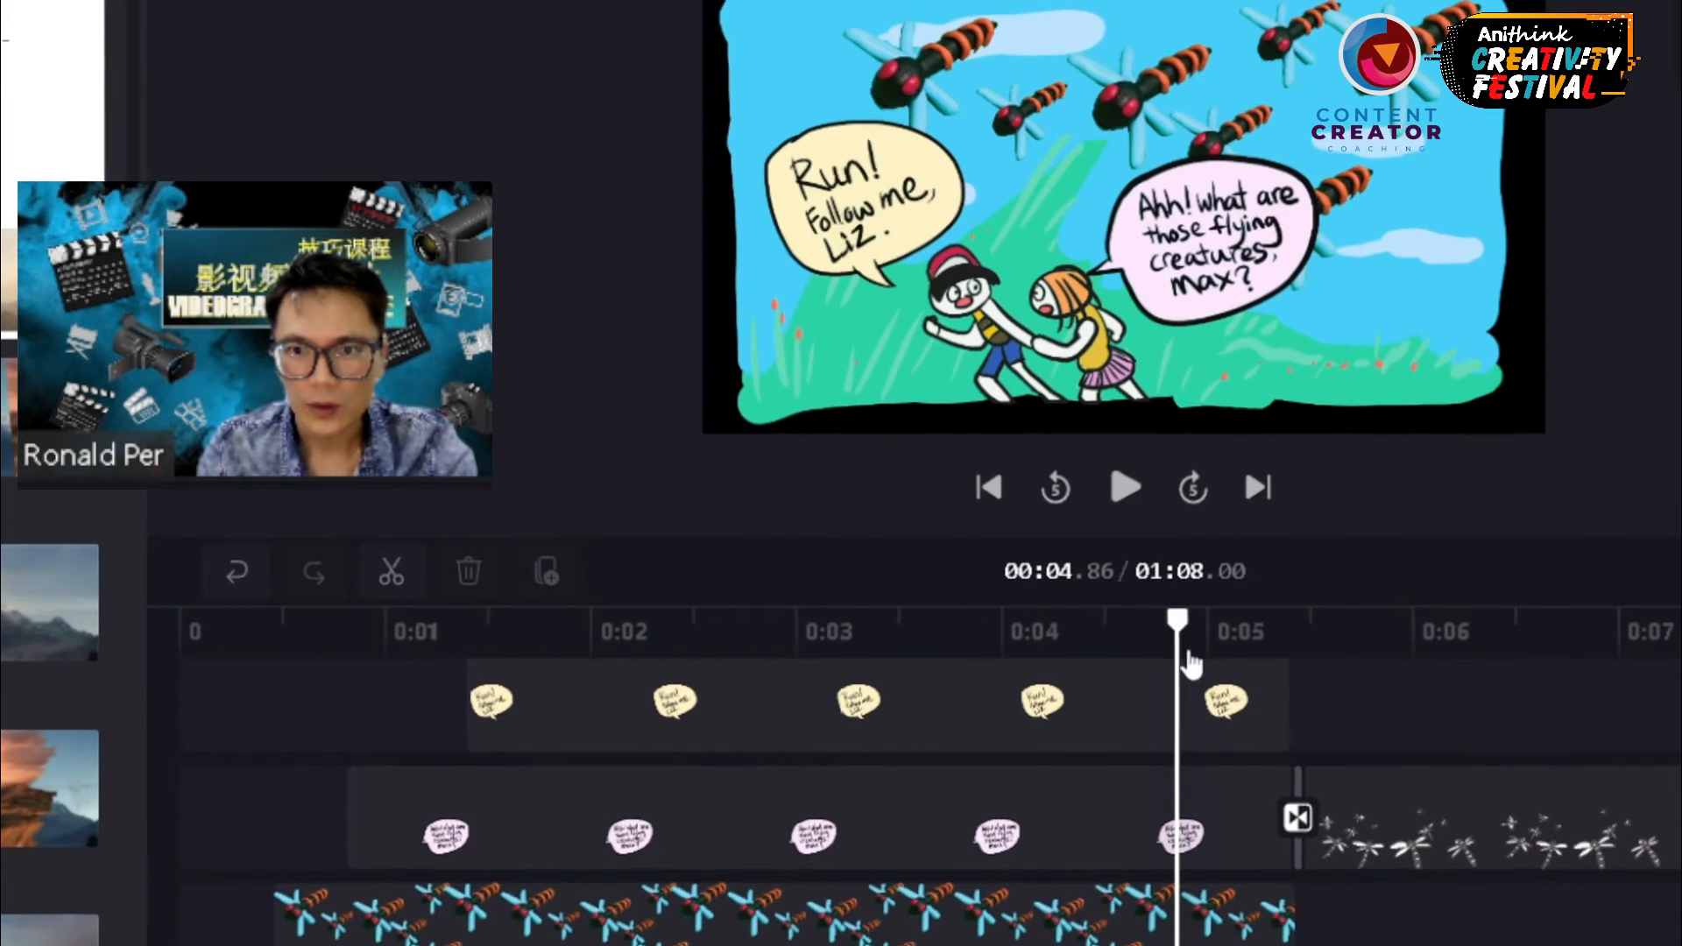
pyautogui.click(1172, 845)
pyautogui.press('space')
pyautogui.press('space')
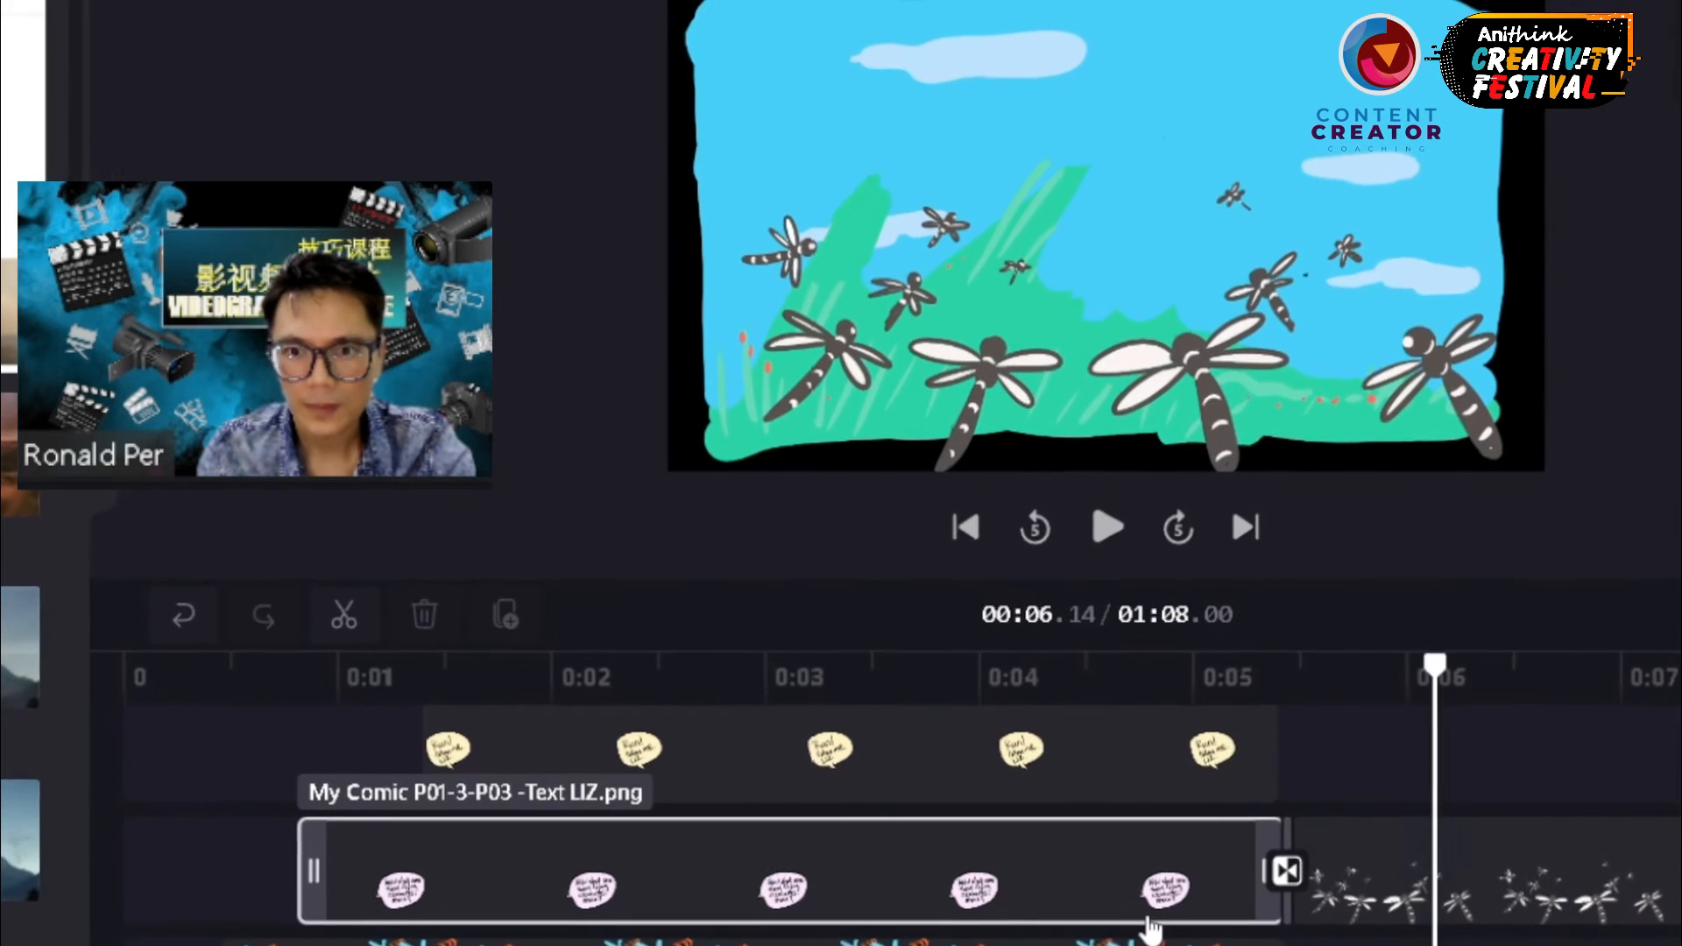
pyautogui.click(1223, 746)
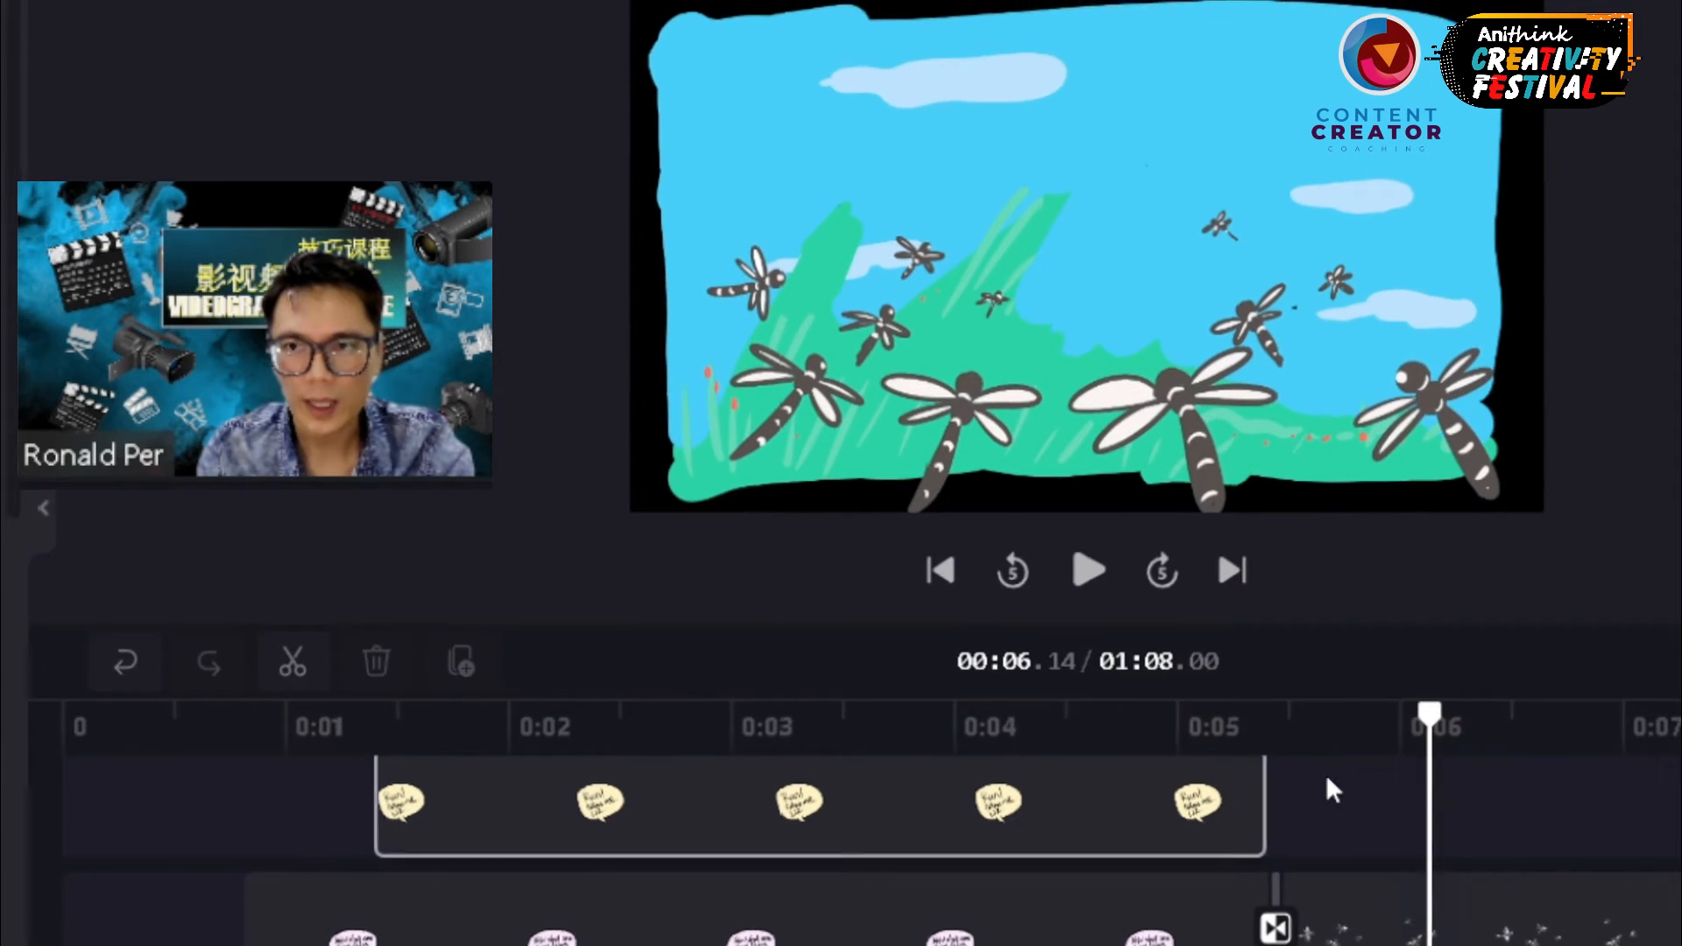
pyautogui.click(1281, 792)
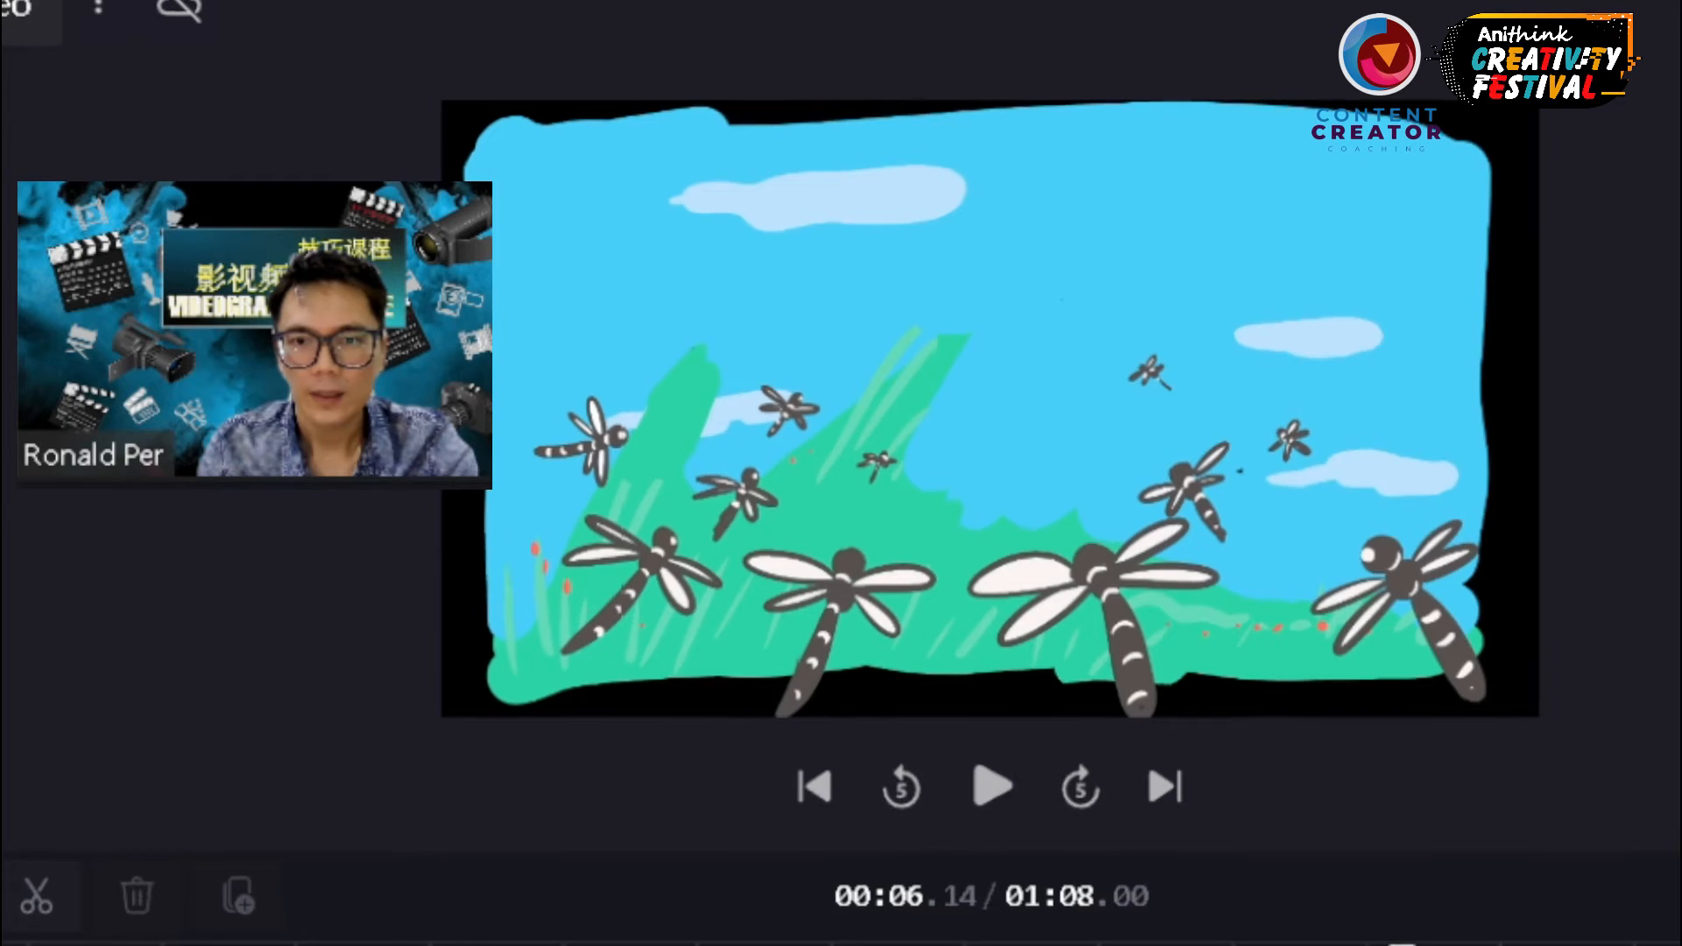
pyautogui.click(1114, 939)
pyautogui.press('space')
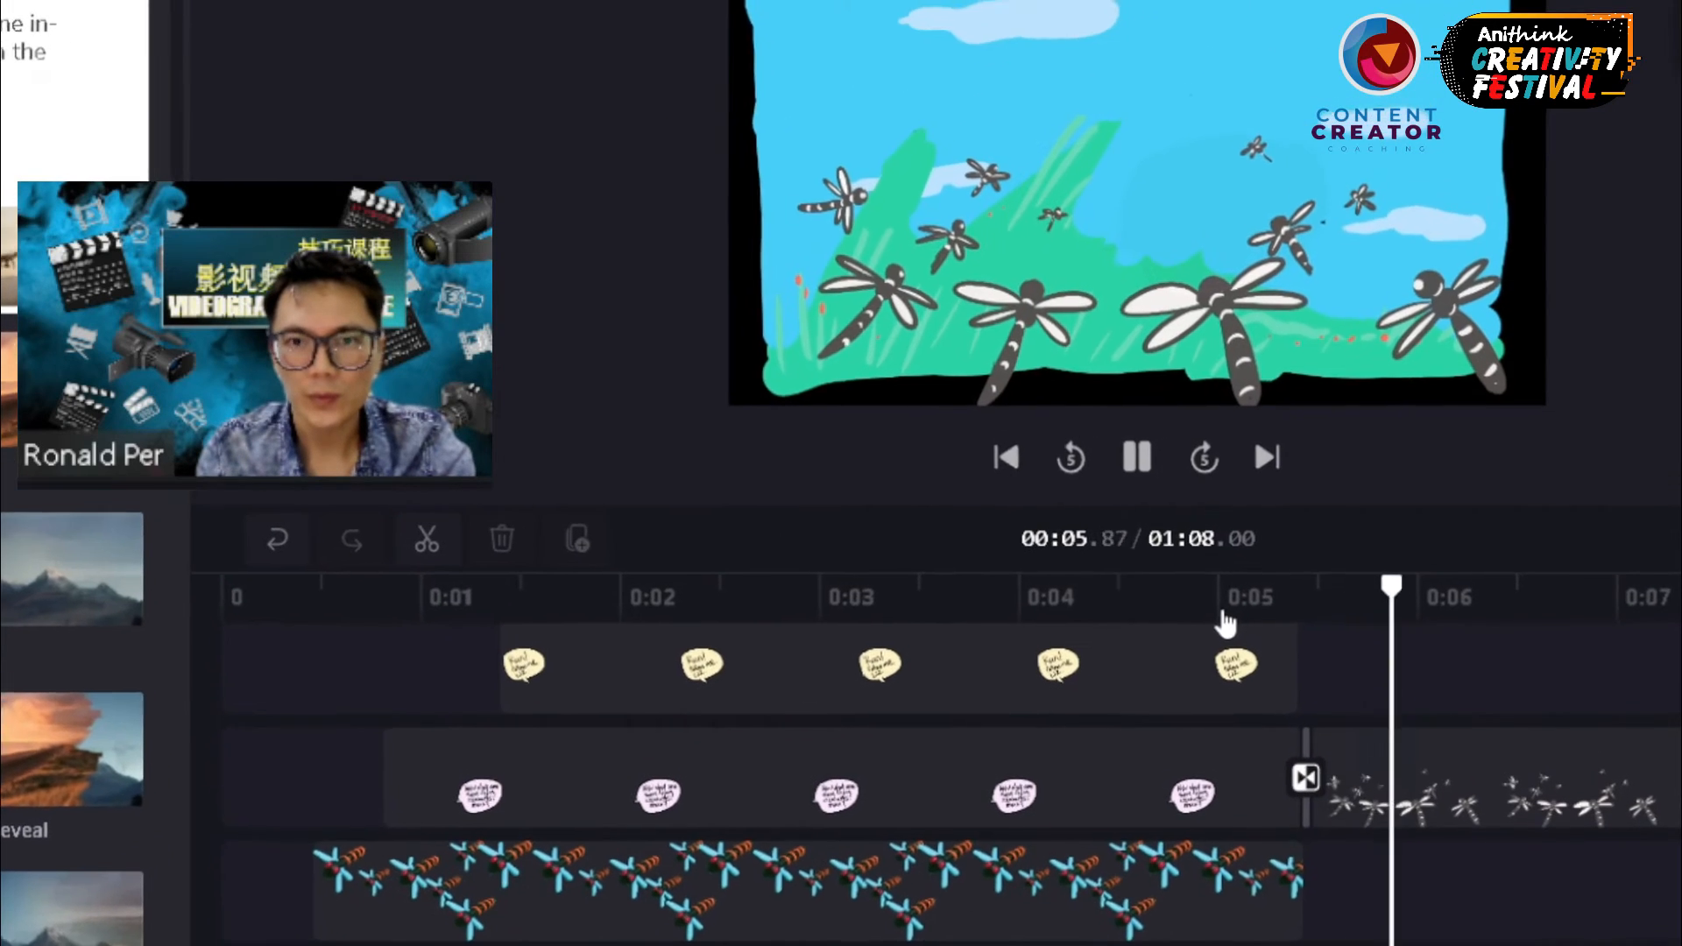
pyautogui.click(1236, 605)
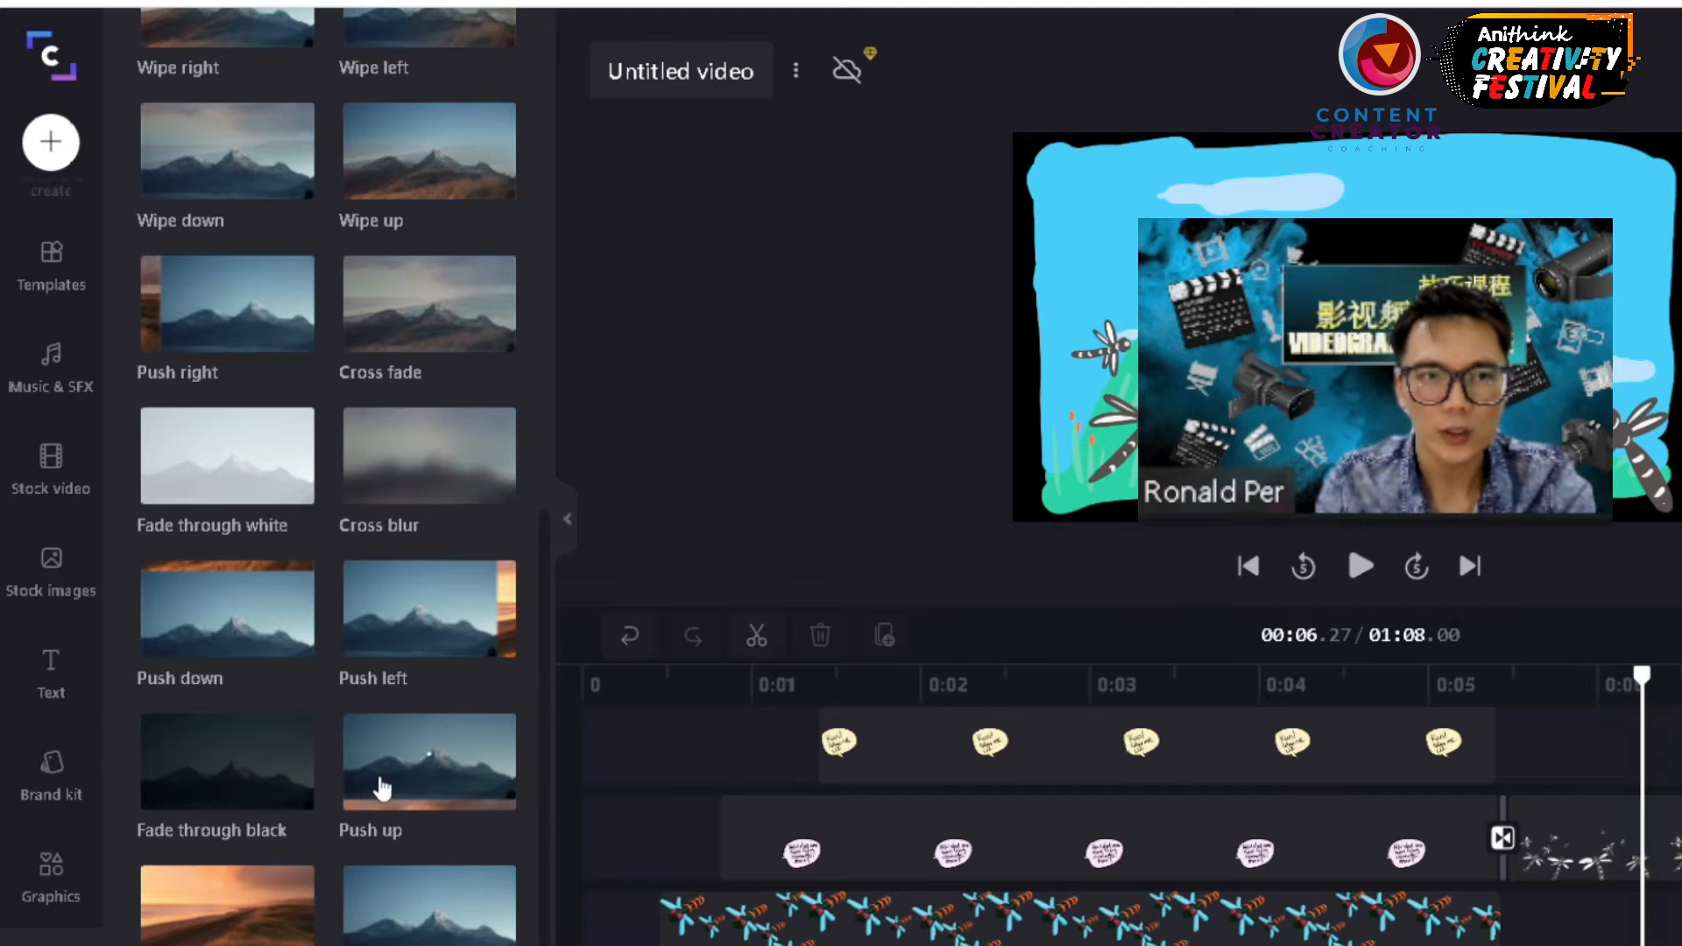
# - Look through the available transitions and the filters offered for the yellow Text MAX speech bubble clip
pyautogui.scroll(10, 383, 788)
pyautogui.scroll(-4, 401, 788)
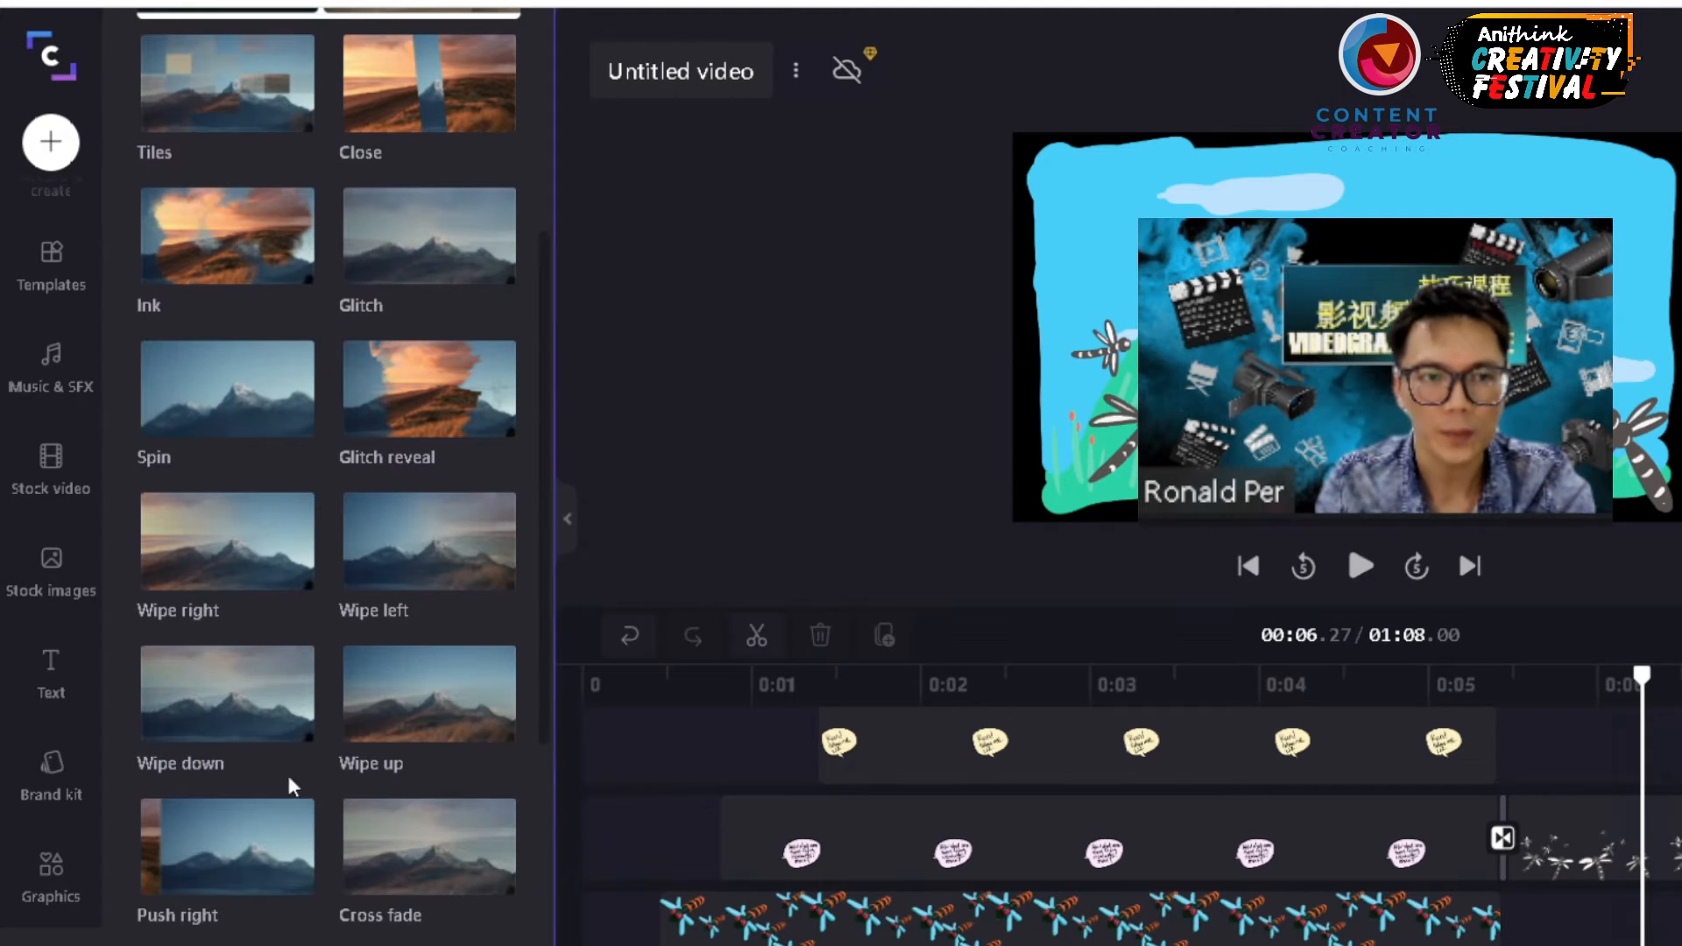
pyautogui.scroll(-2, 292, 785)
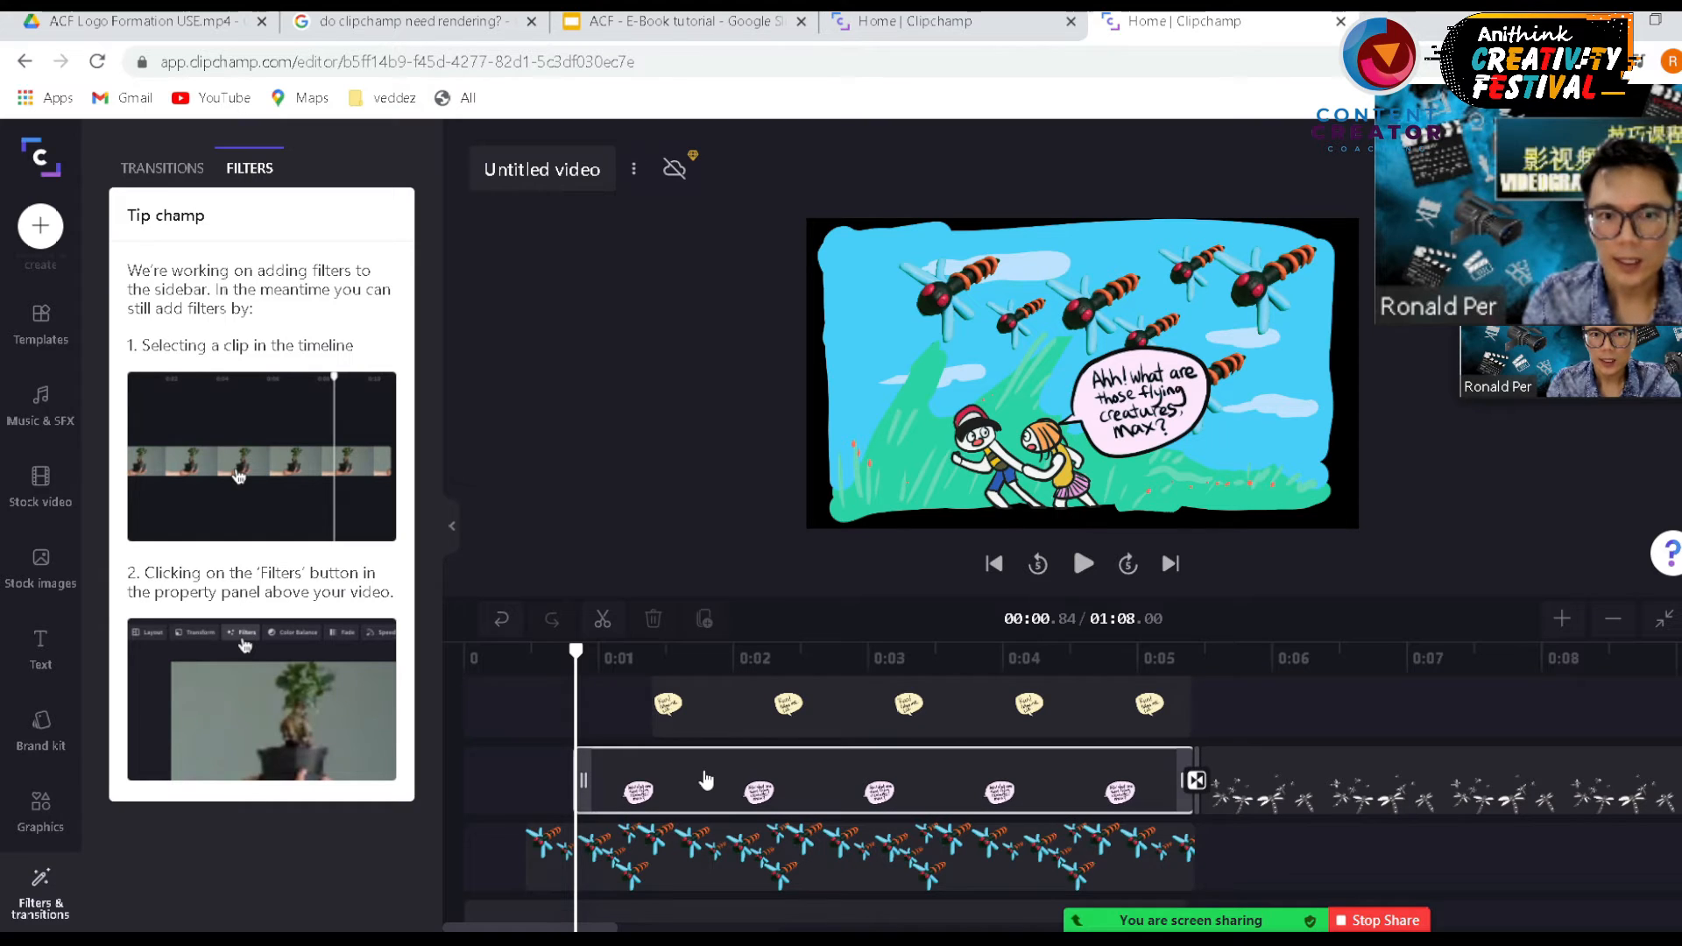
pyautogui.click(727, 712)
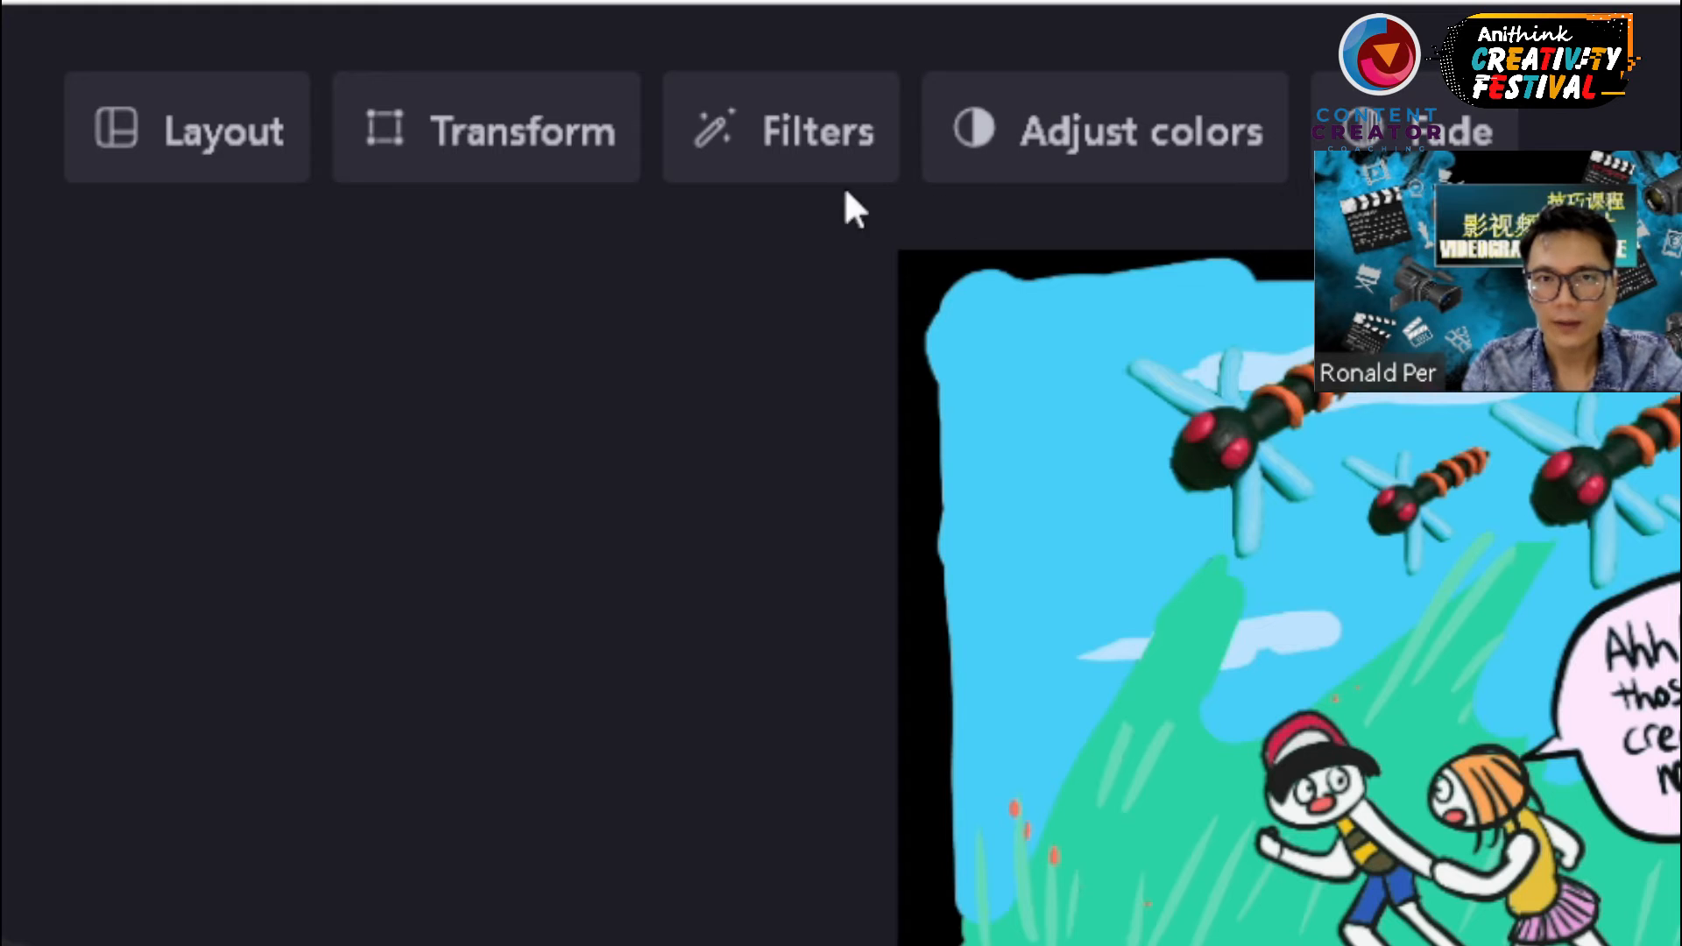
pyautogui.click(815, 154)
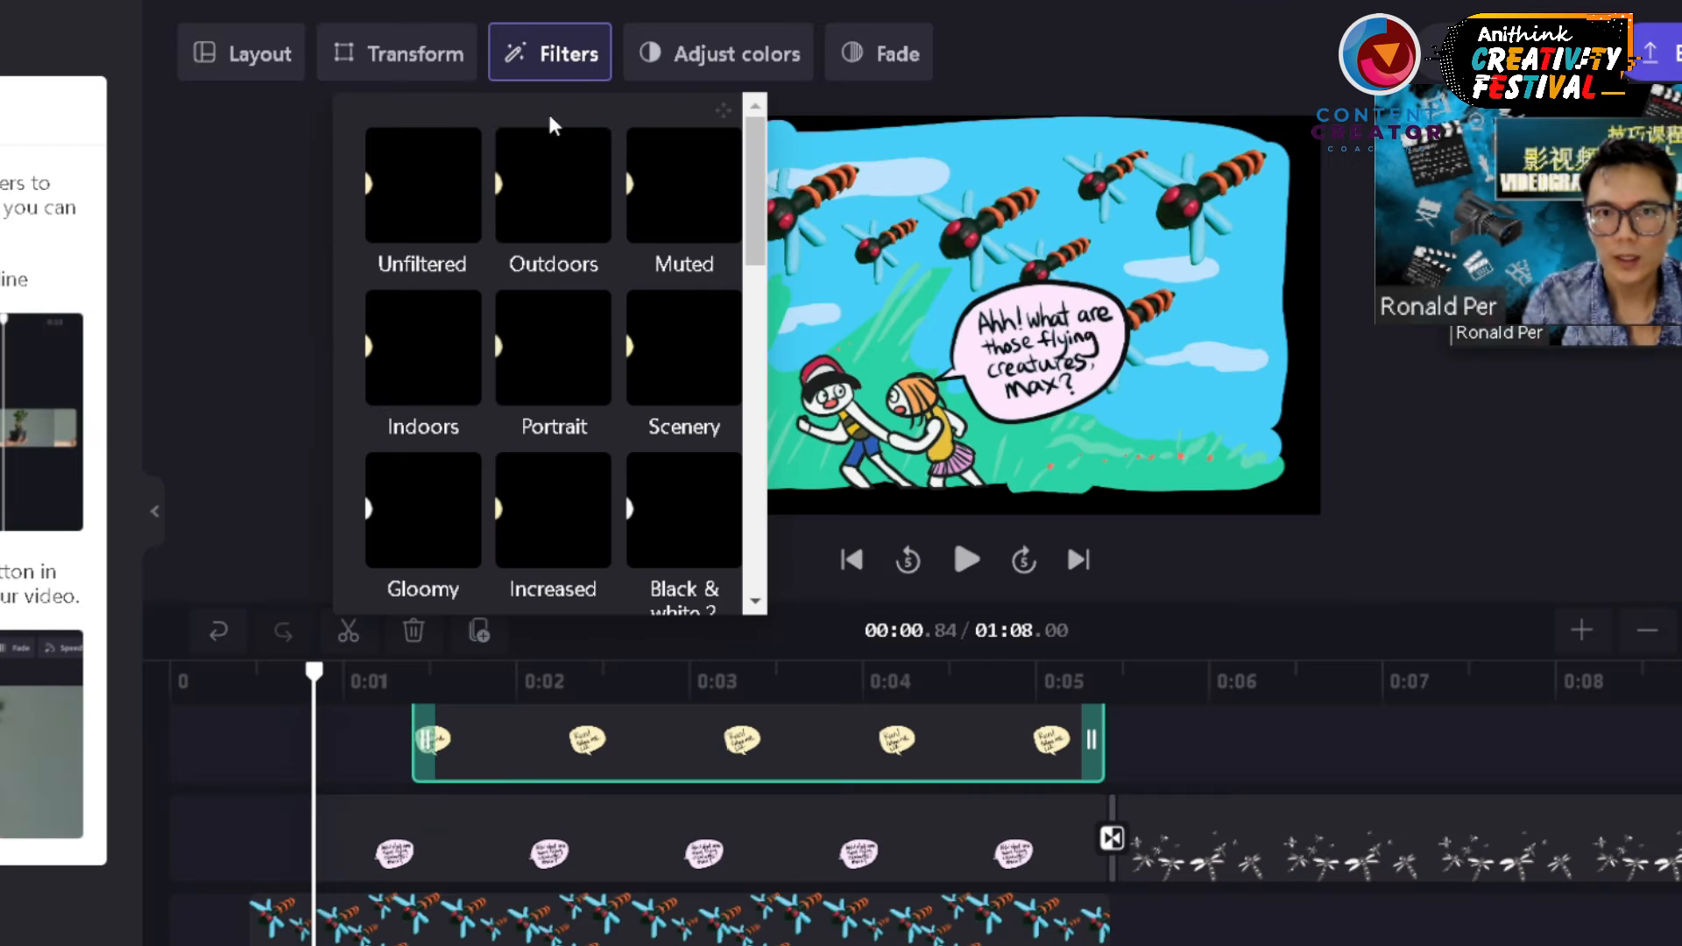
pyautogui.scroll(-5, 561, 333)
pyautogui.scroll(-2, 578, 412)
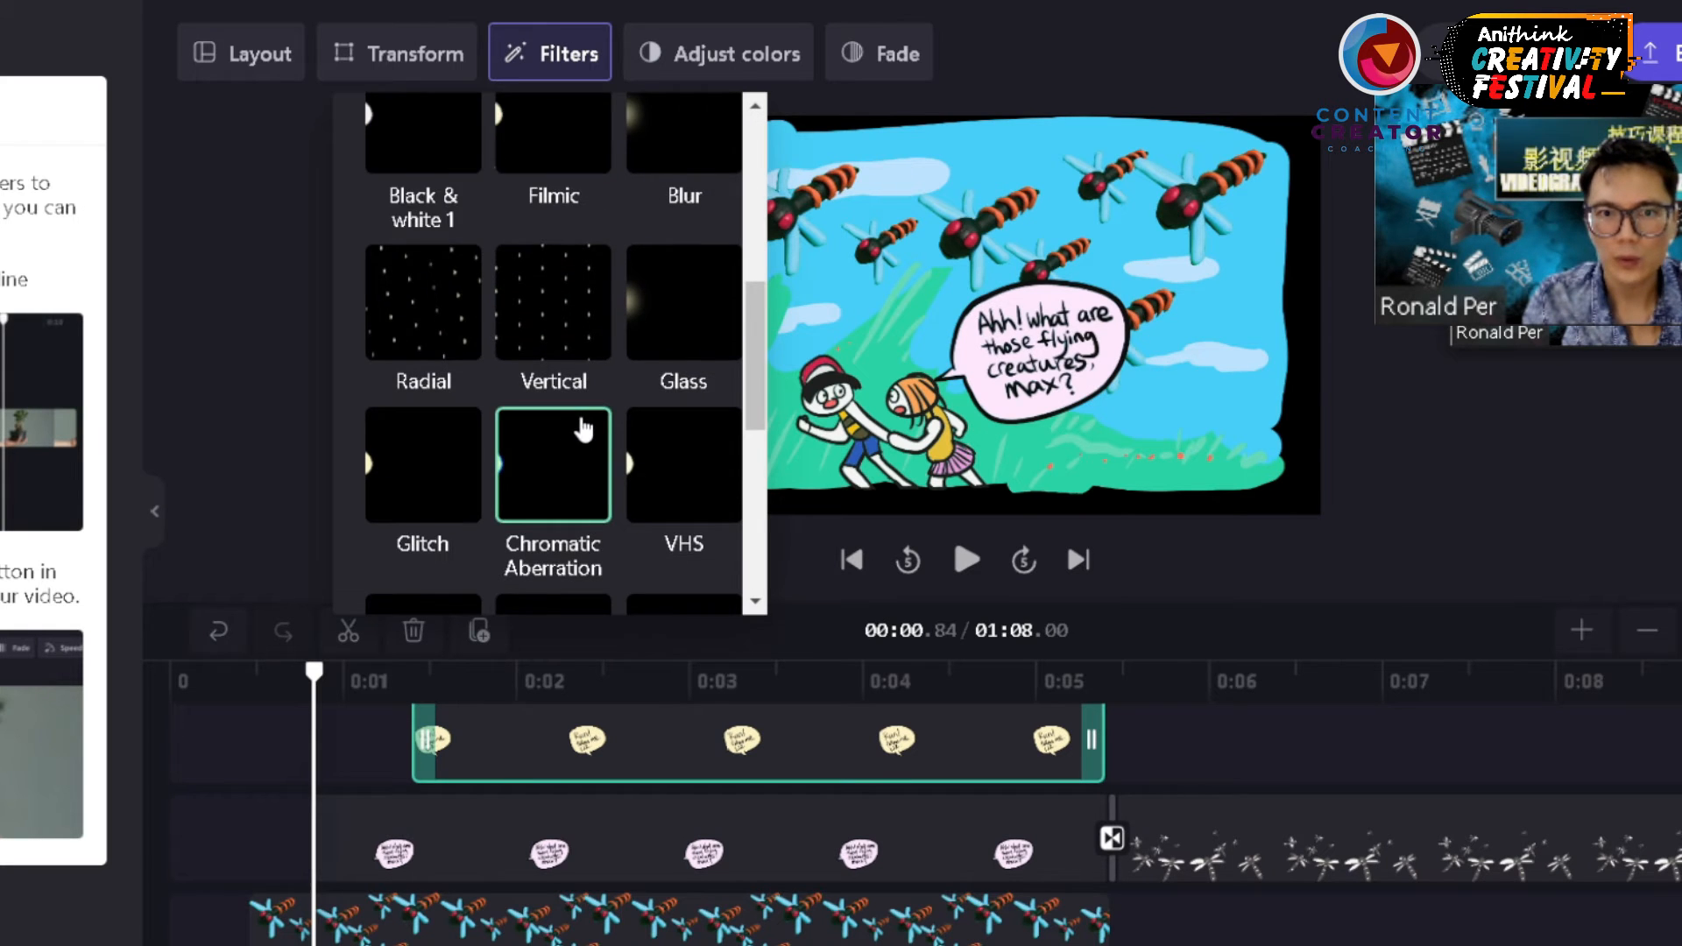
pyautogui.scroll(-4, 587, 446)
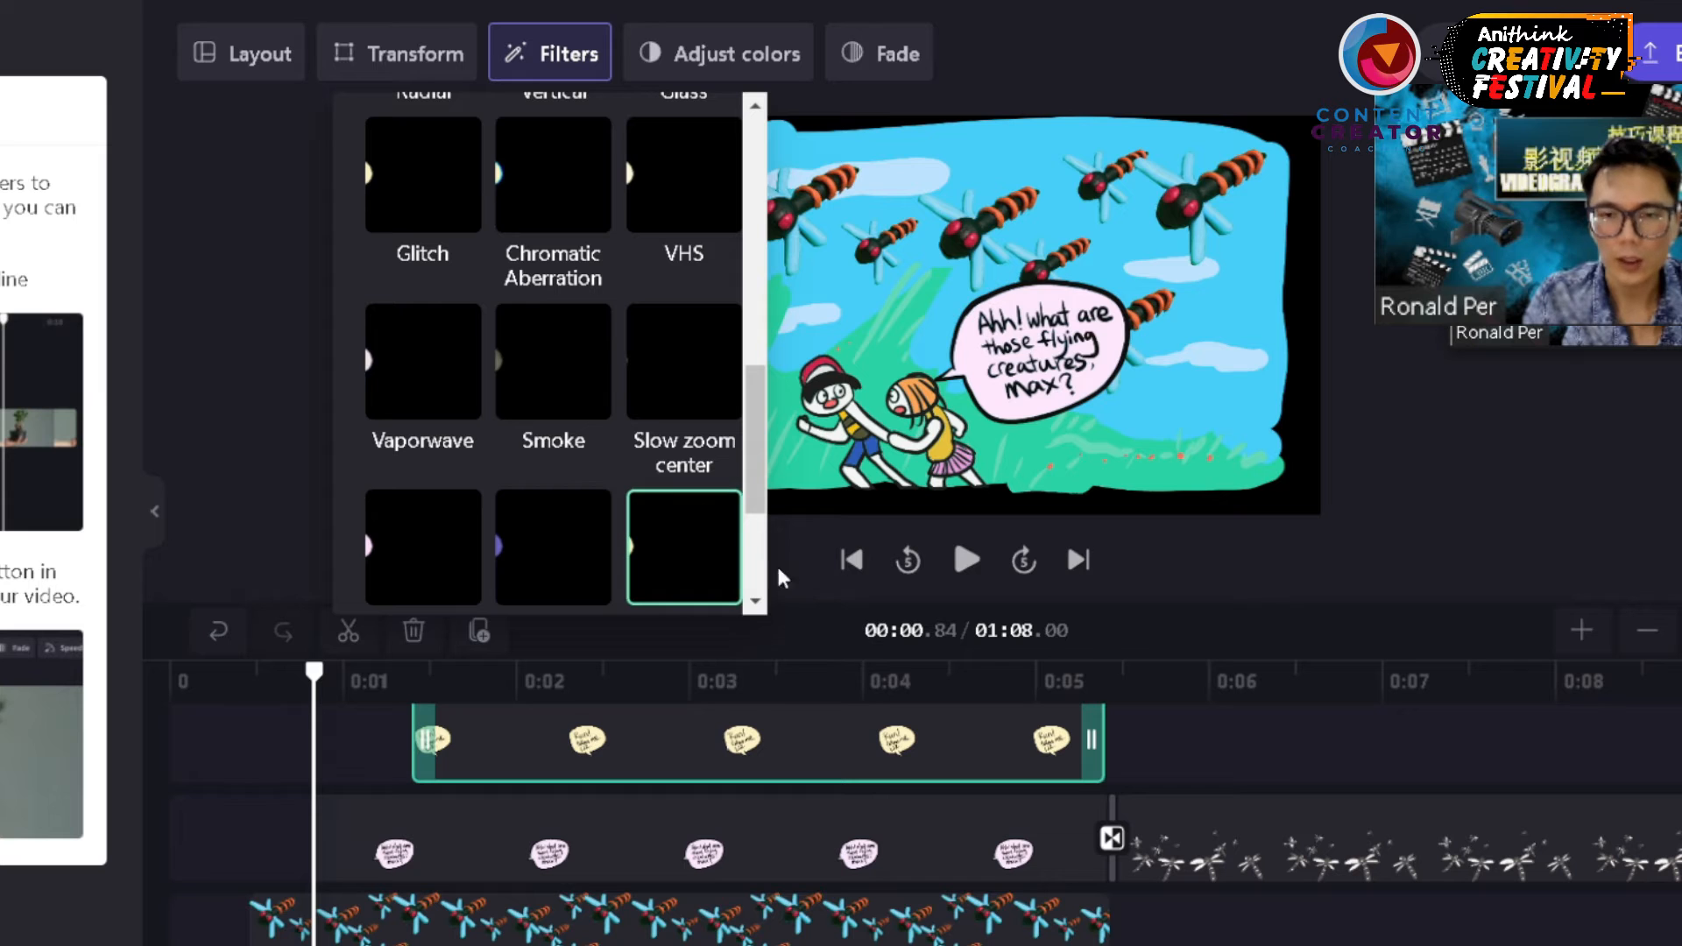
pyautogui.scroll(1, 1062, 880)
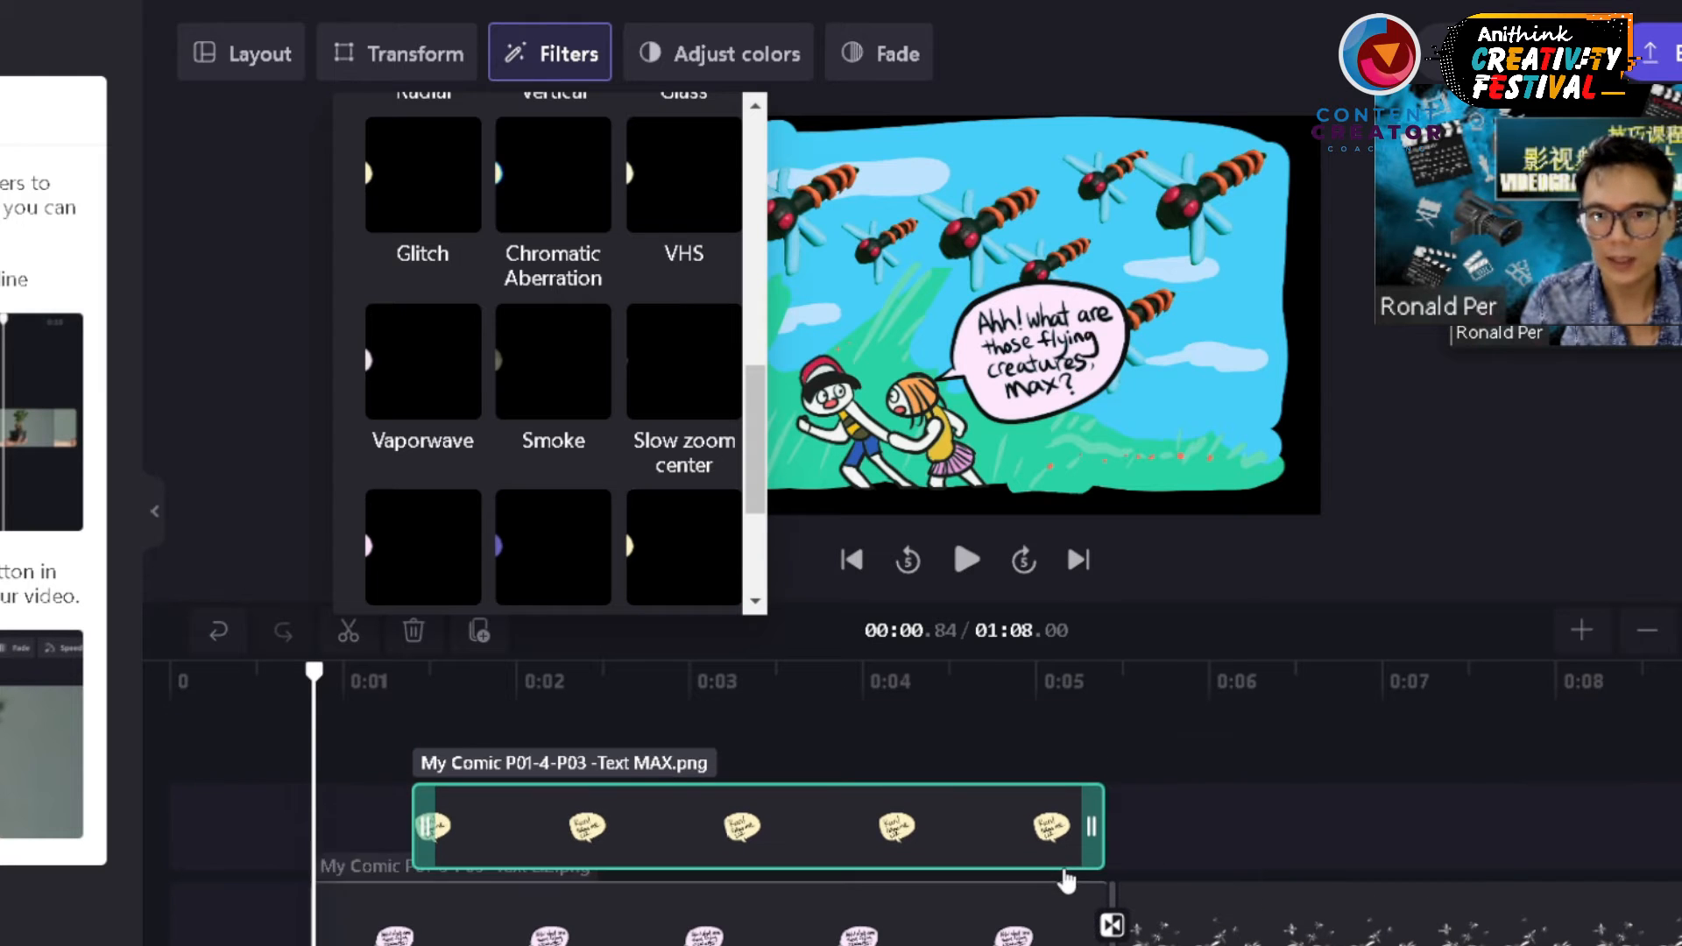
pyautogui.scroll(-3, 998, 867)
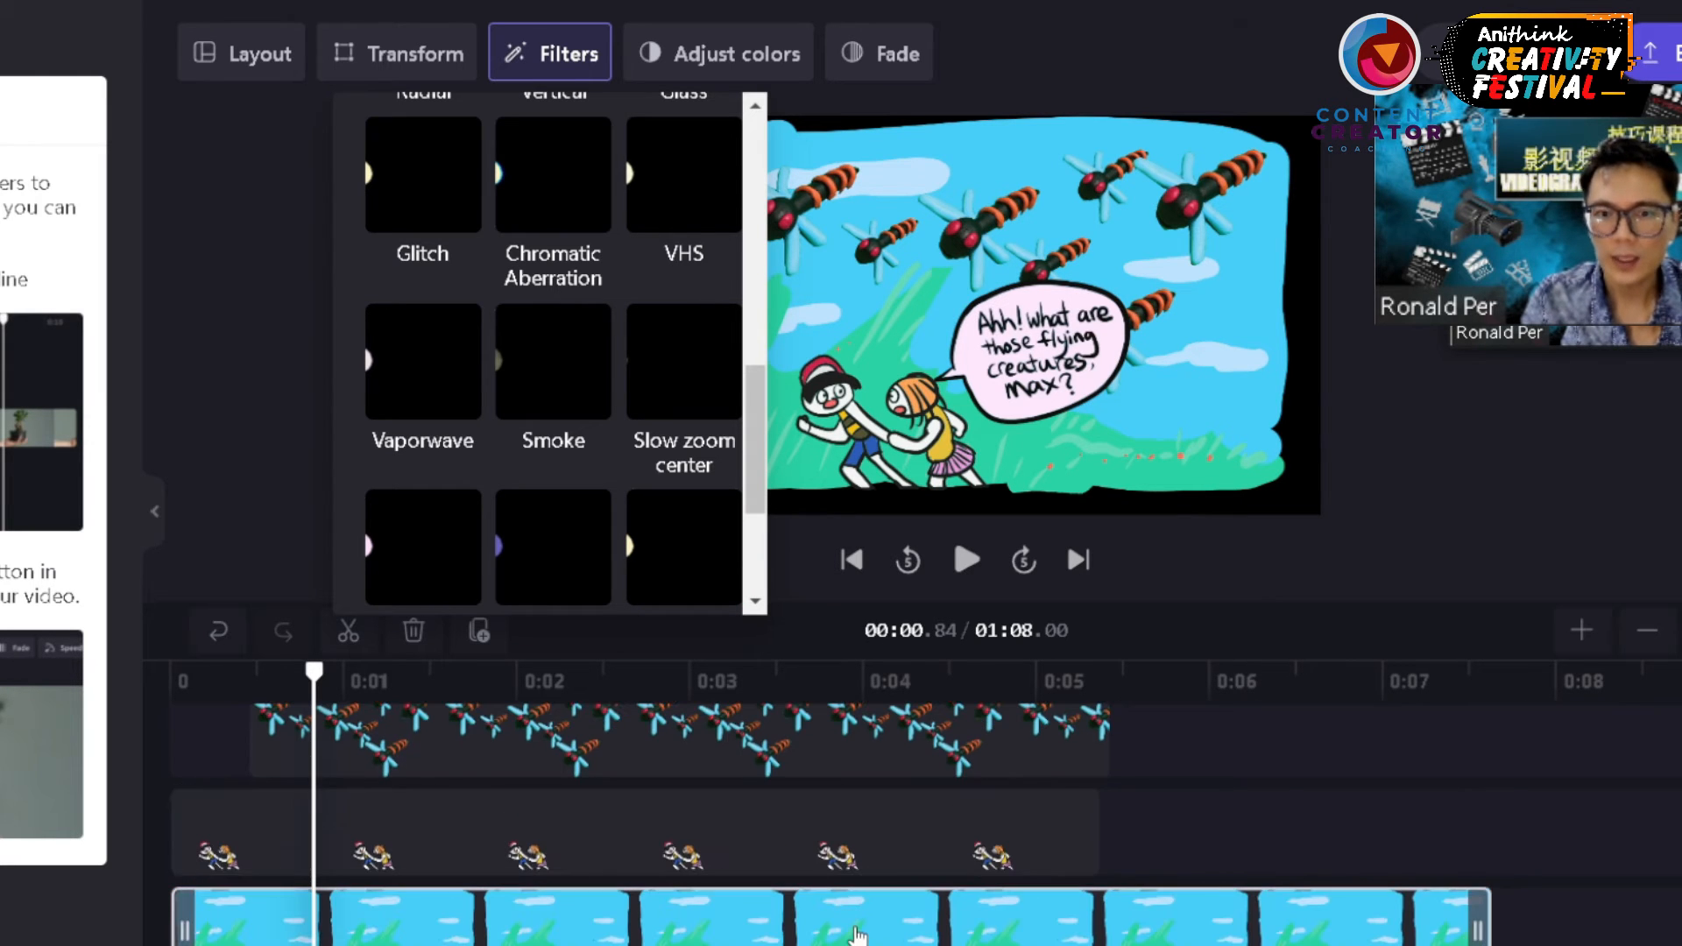
# - Try different filters, including Portrait, Unfiltered and Indoors, on the background clip to compare their colours
pyautogui.click(970, 942)
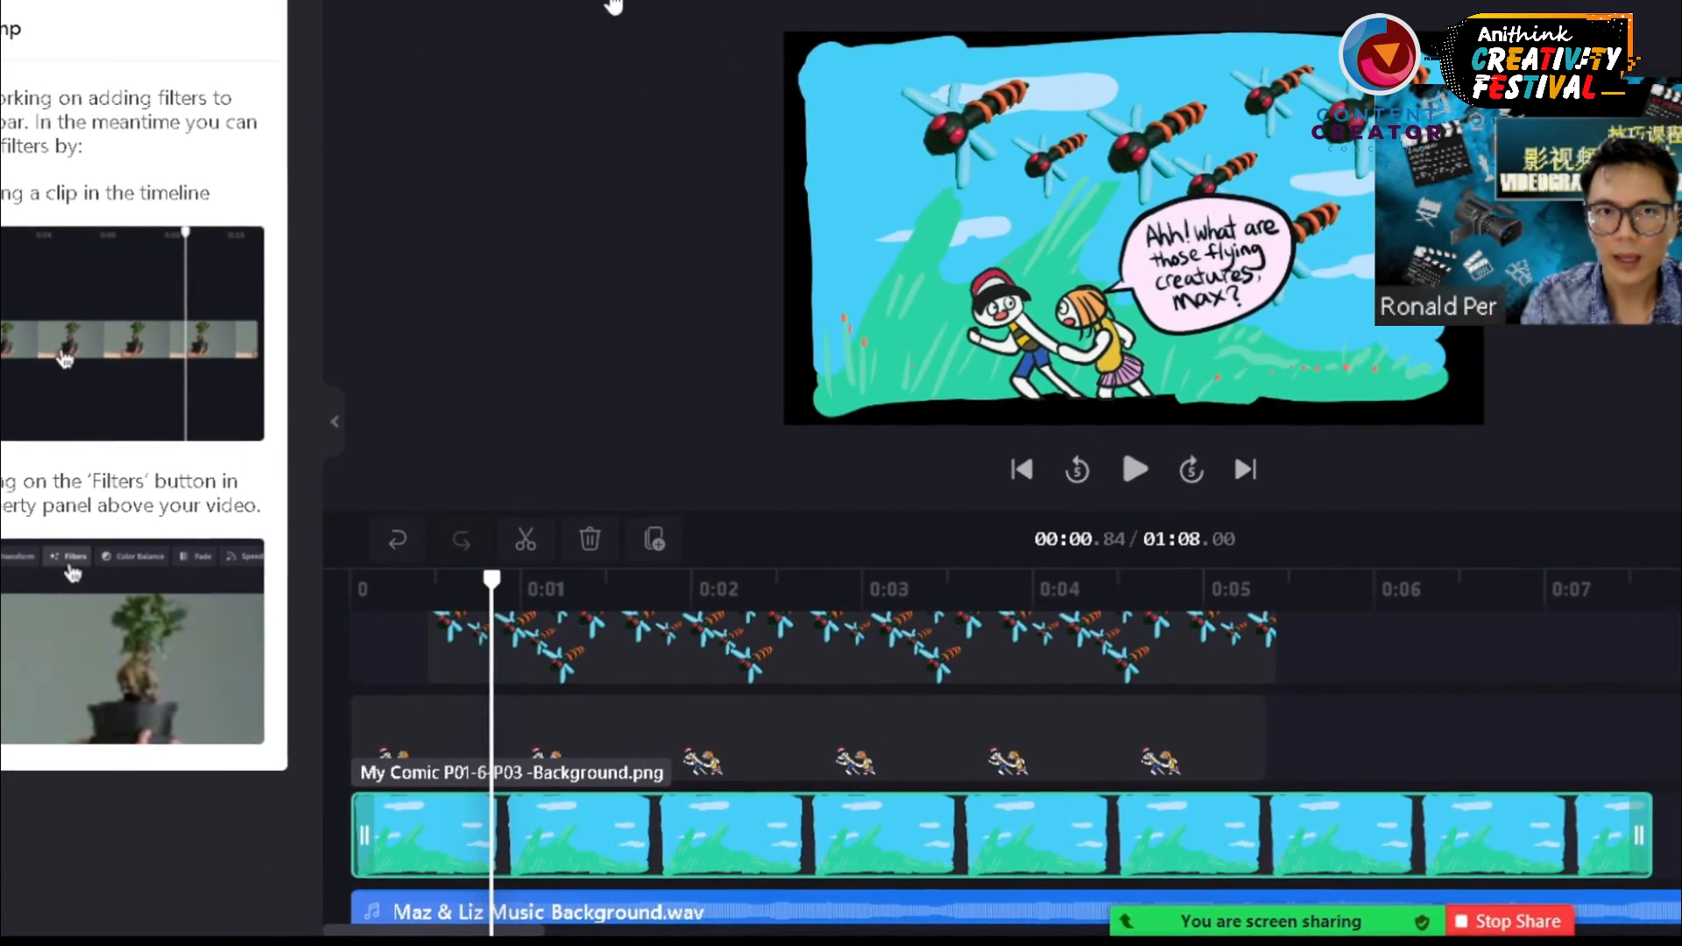
pyautogui.click(736, 3)
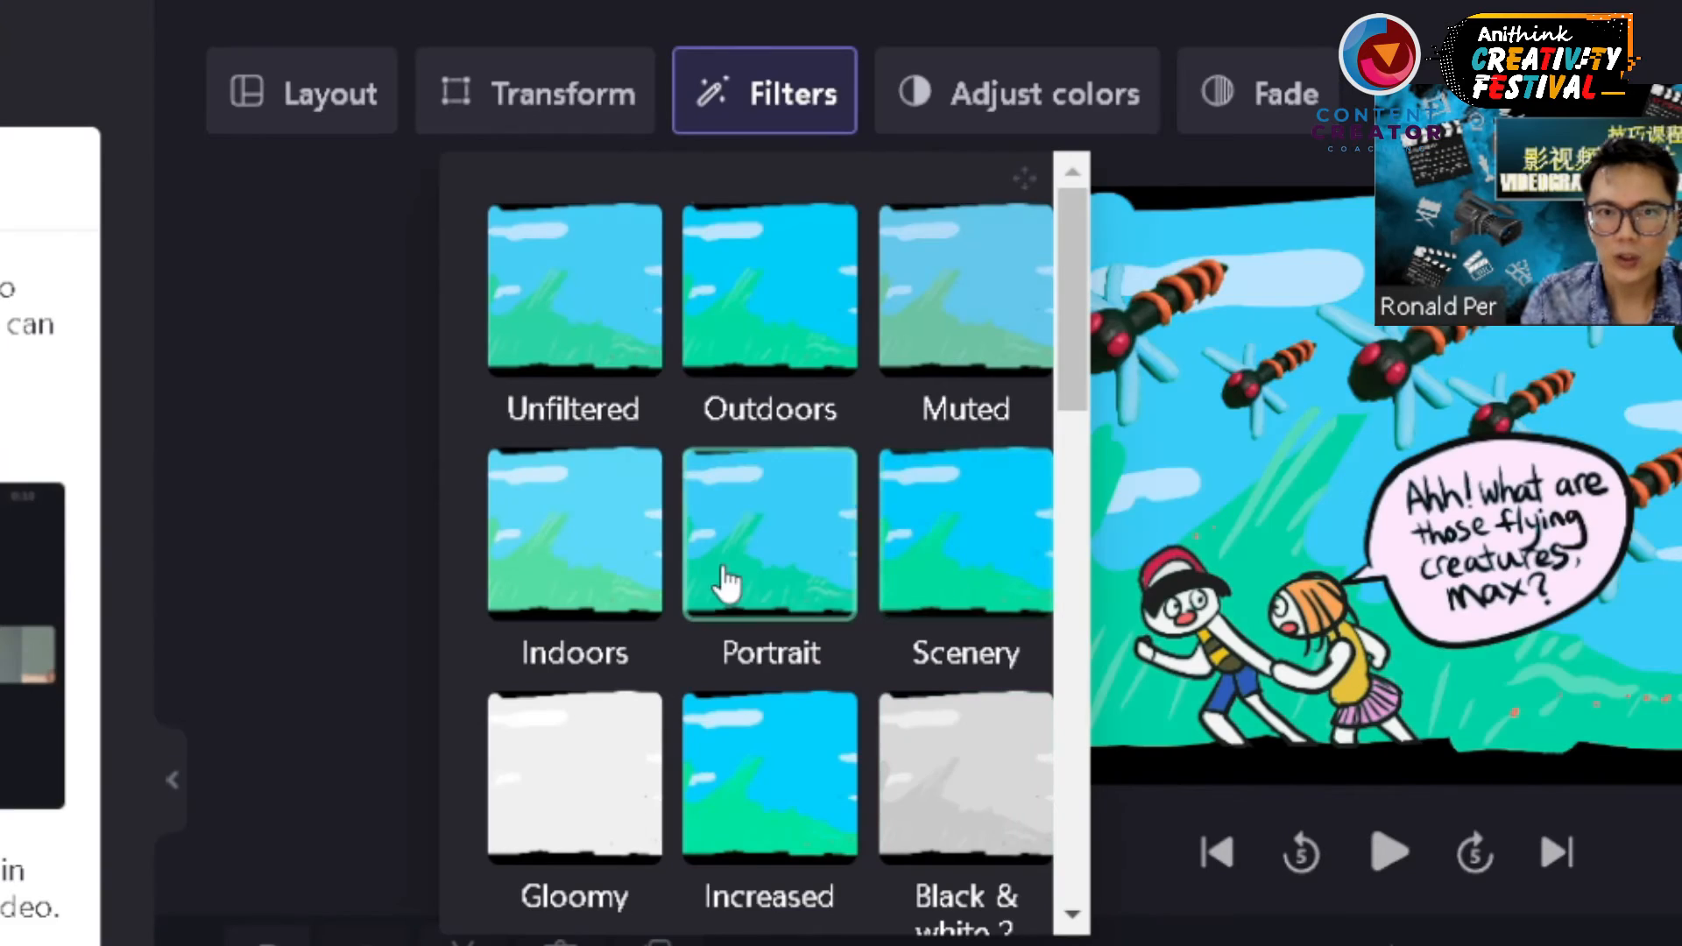
pyautogui.click(720, 311)
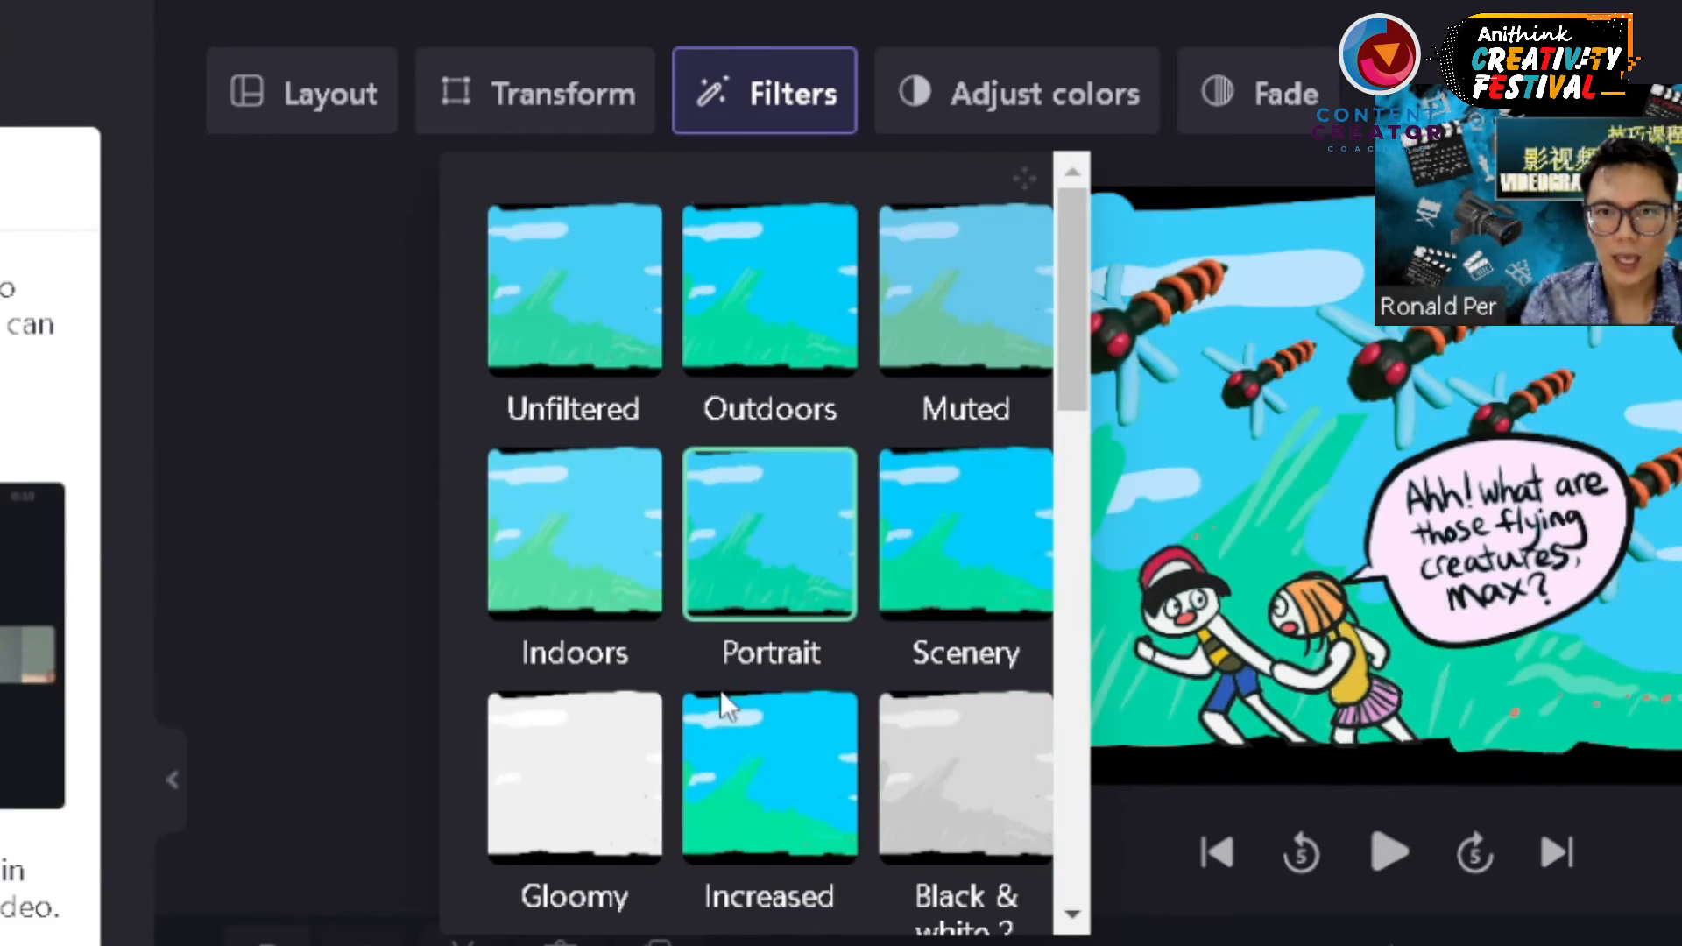
pyautogui.click(743, 823)
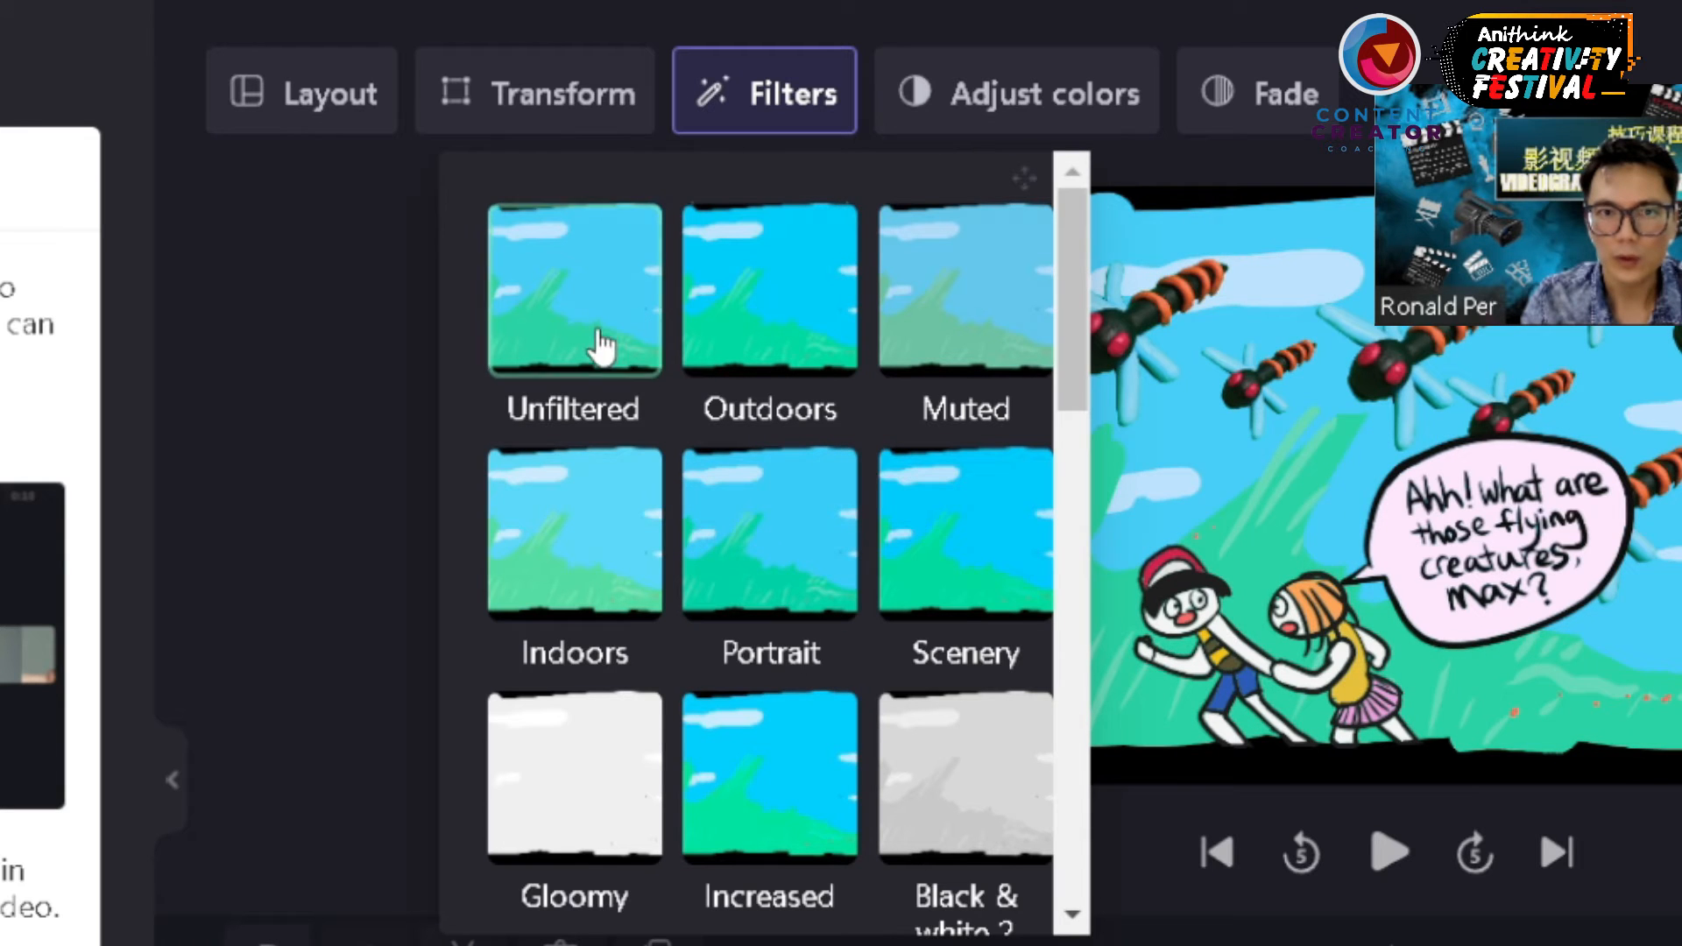
pyautogui.click(804, 653)
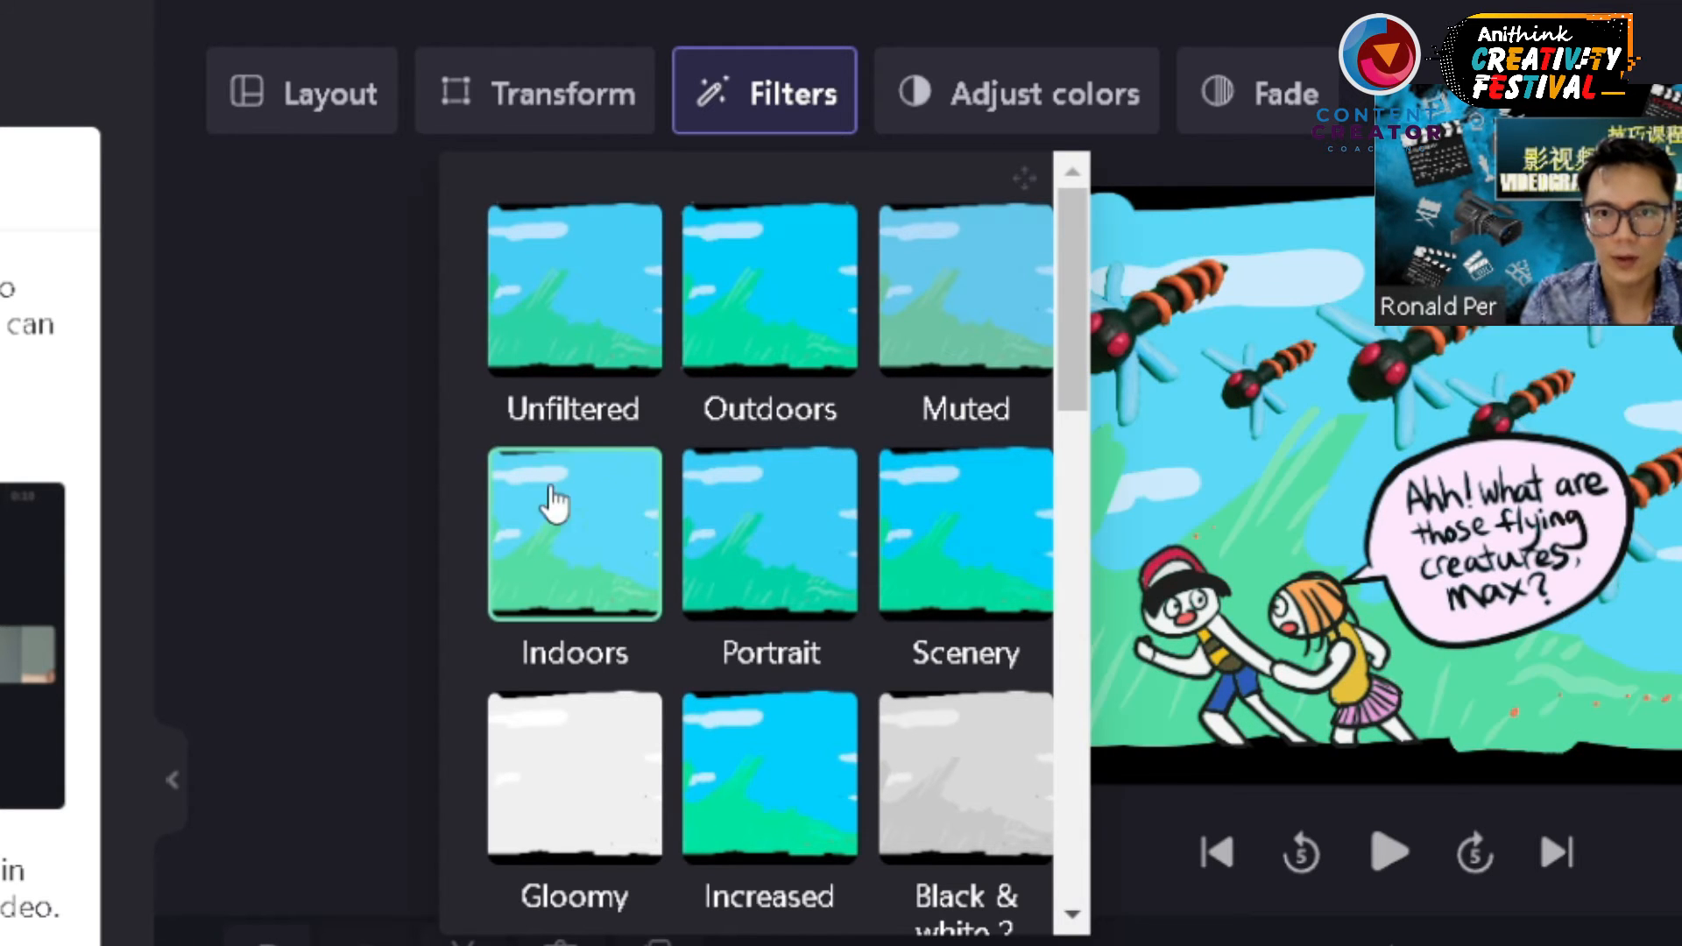
pyautogui.click(603, 328)
pyautogui.click(769, 521)
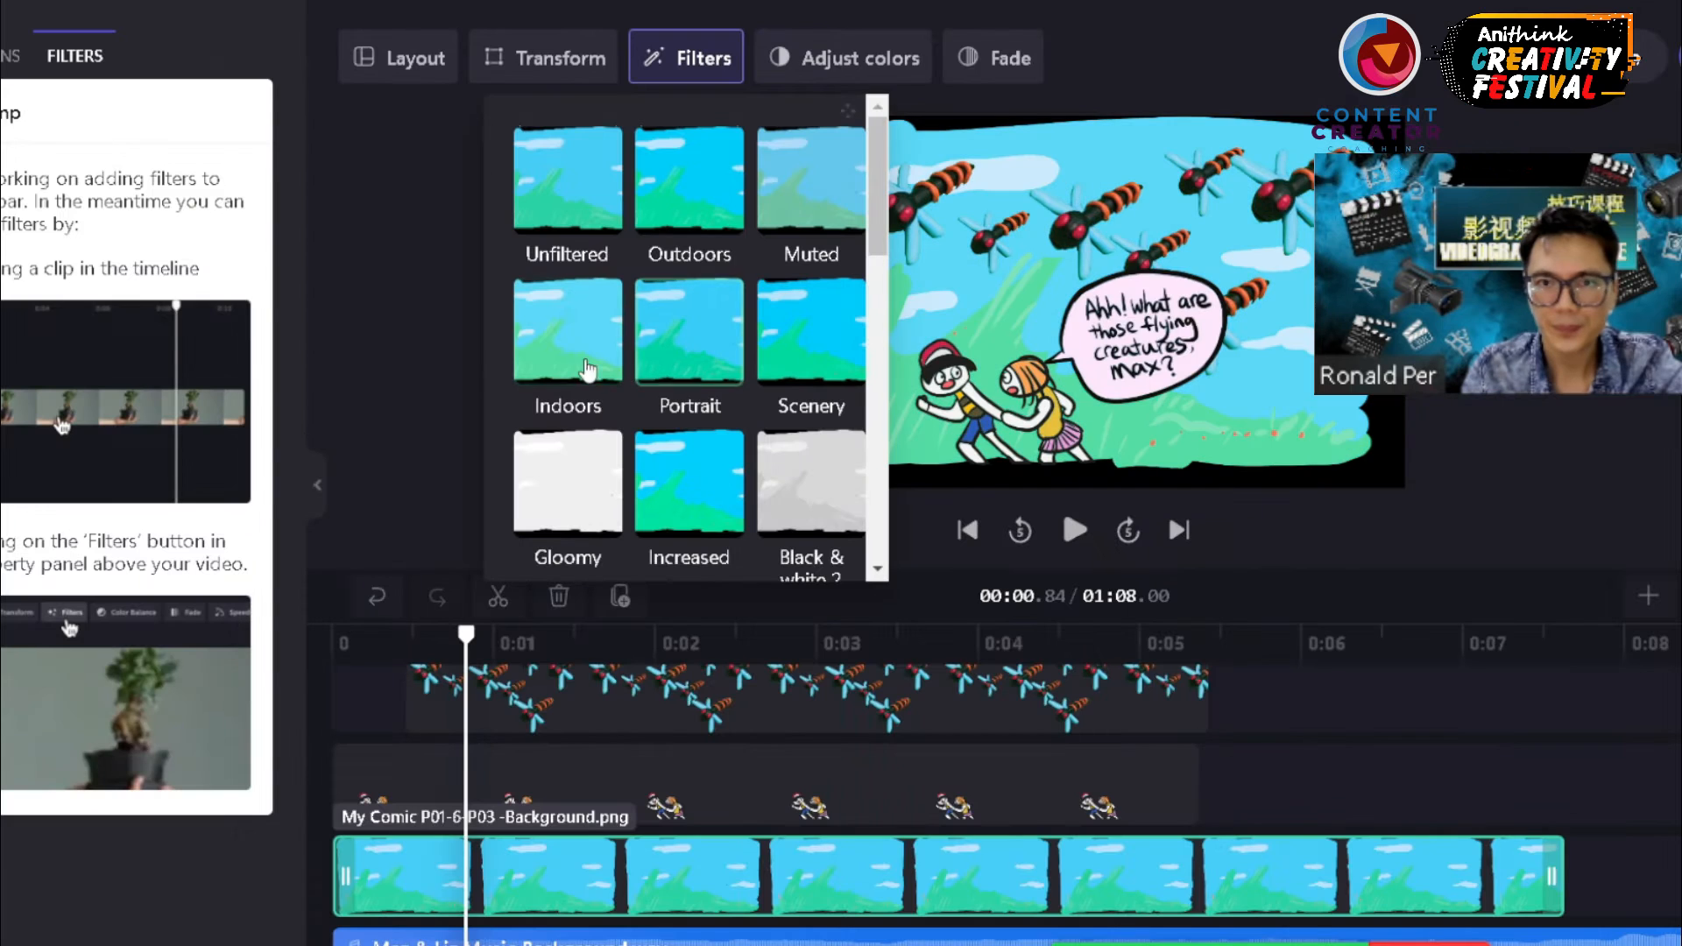
# - Apply the Portrait filter to the background clip and play a short part of the video with it
pyautogui.click(682, 353)
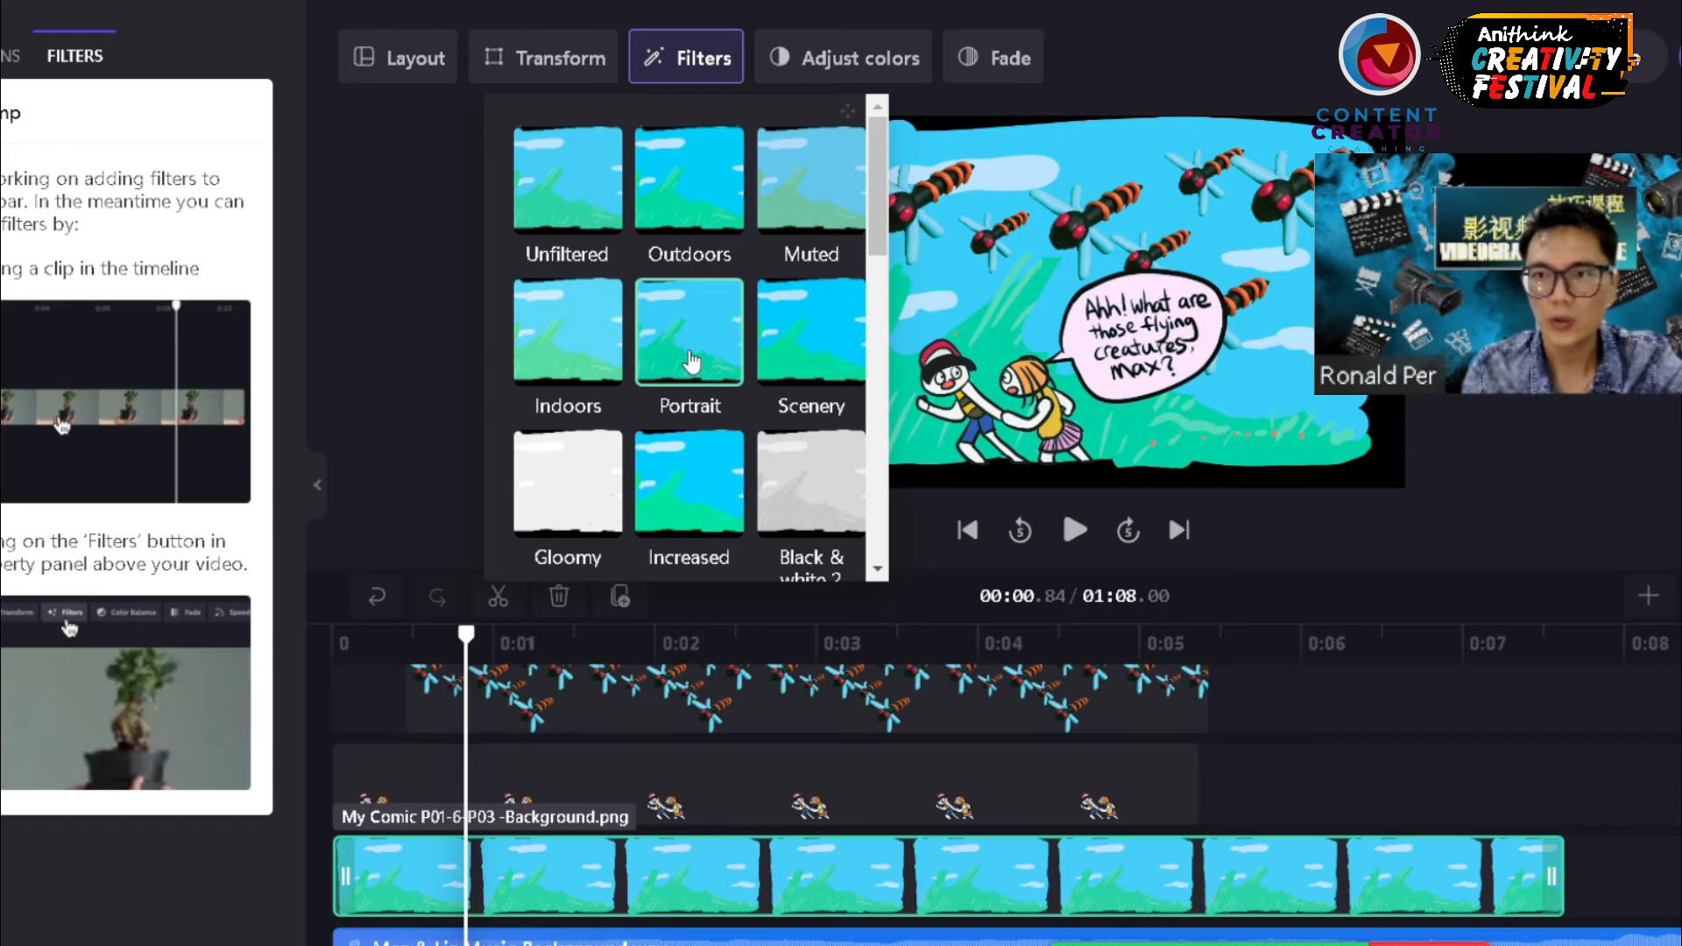
pyautogui.press('space')
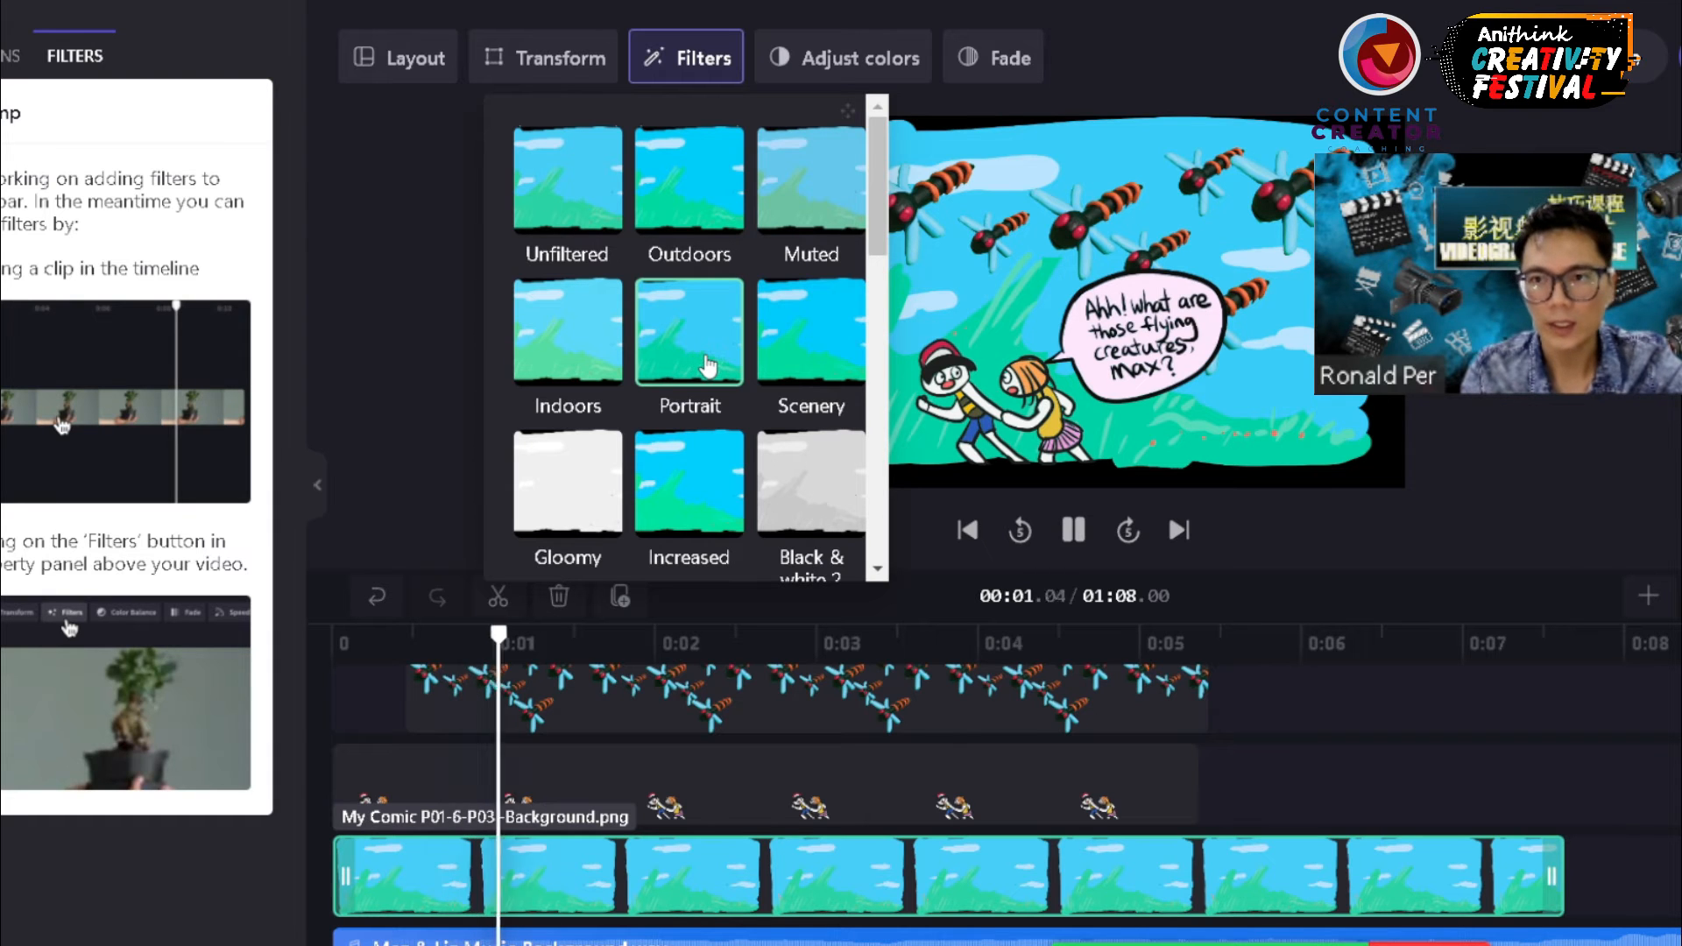
pyautogui.press('space')
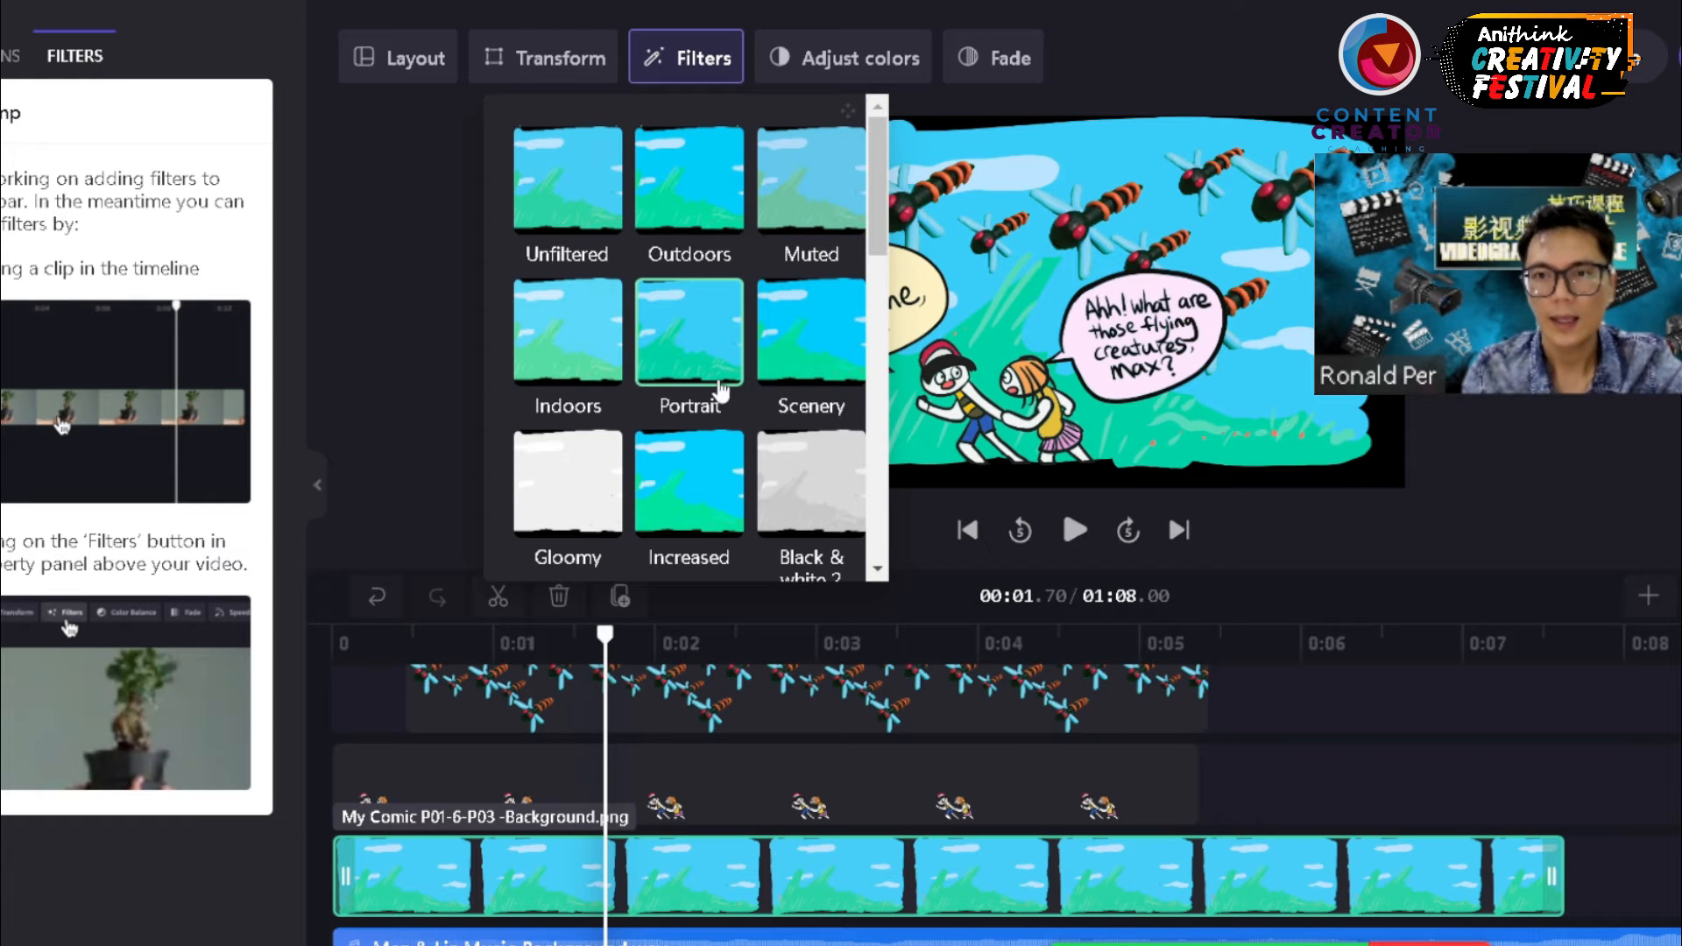
pyautogui.press('Escape')
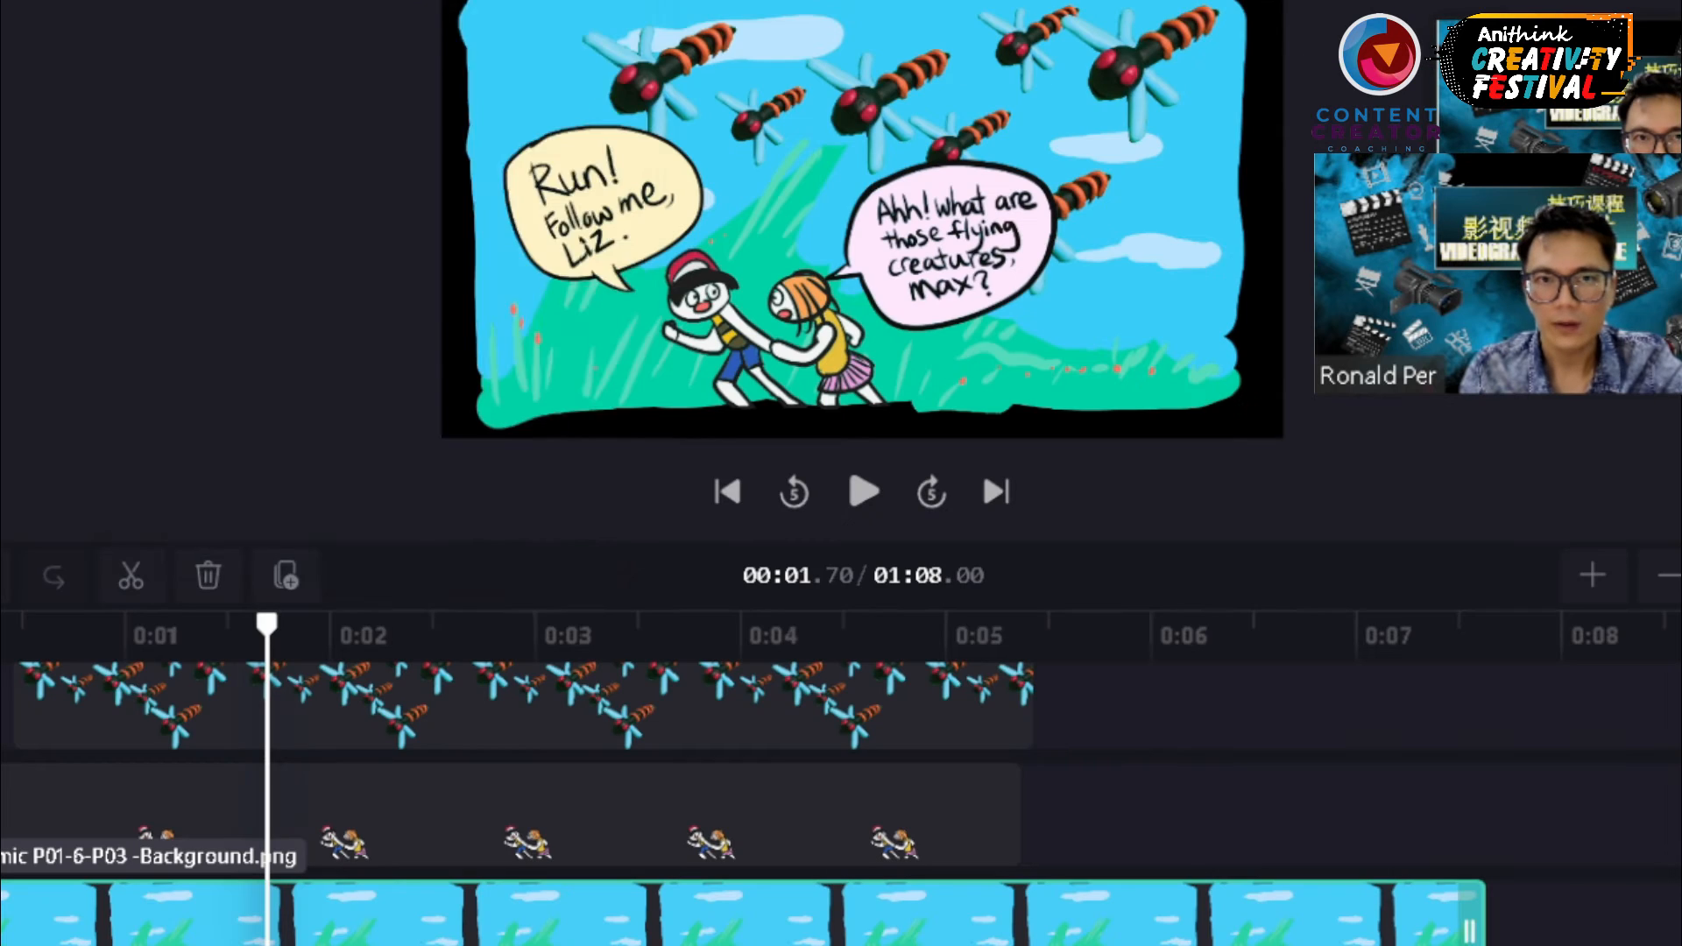
# - Try more filters on the background clip, including Gloomy, to compare them with Portrait
pyautogui.click(425, 1)
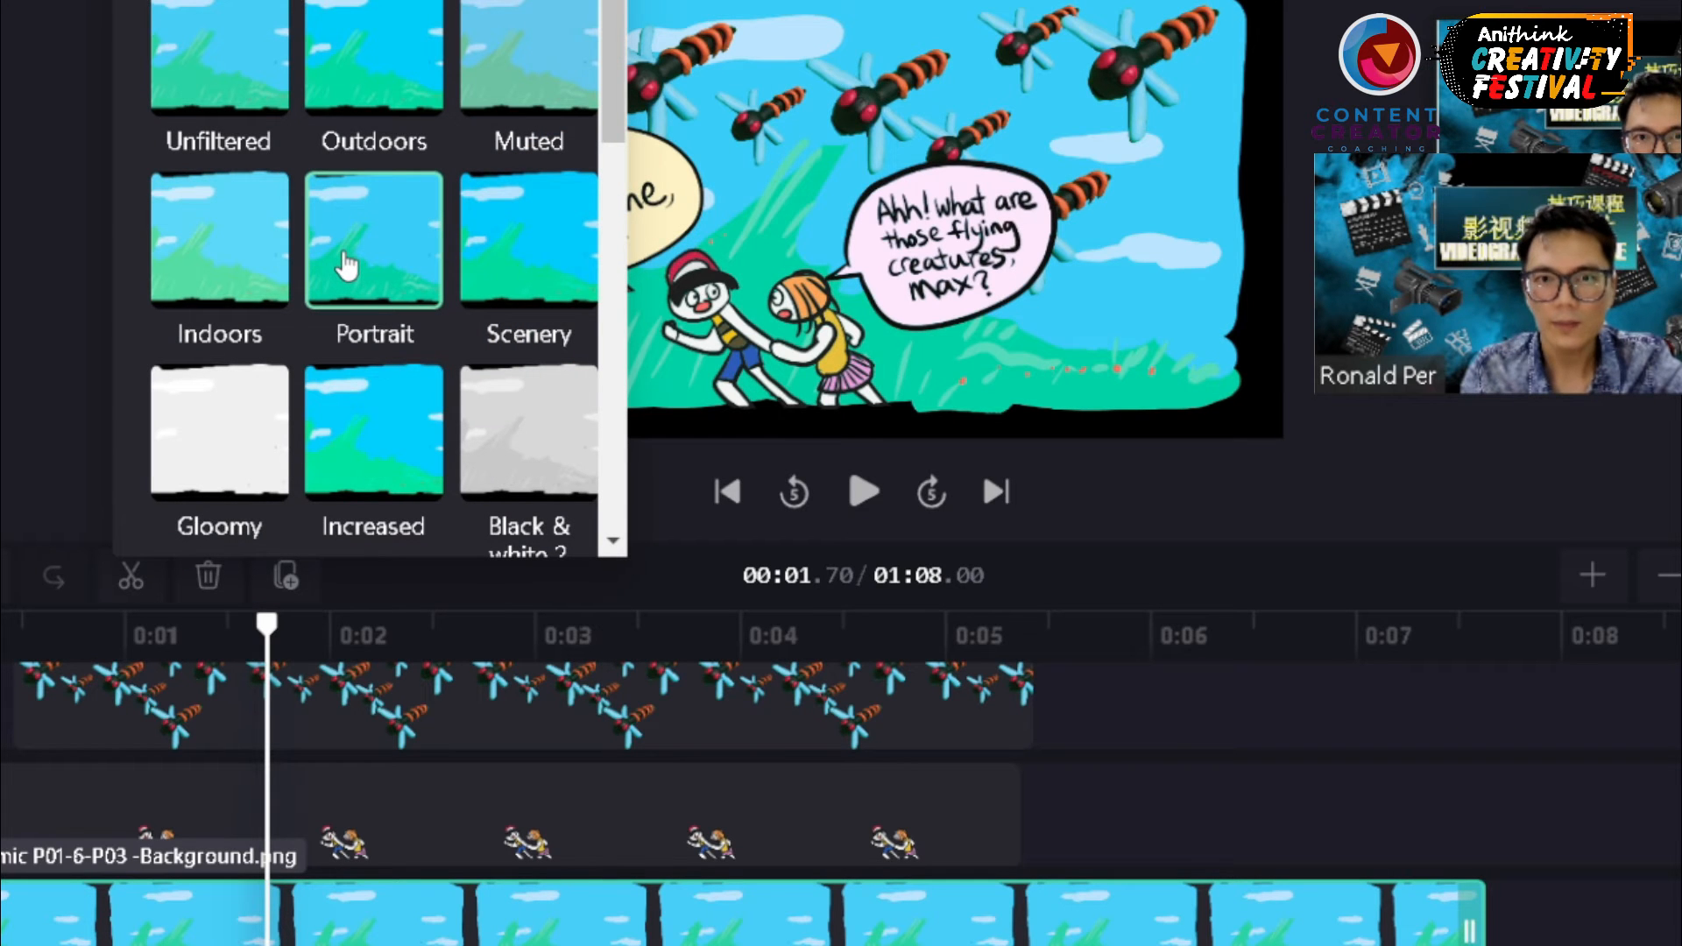
pyautogui.click(350, 429)
pyautogui.click(221, 449)
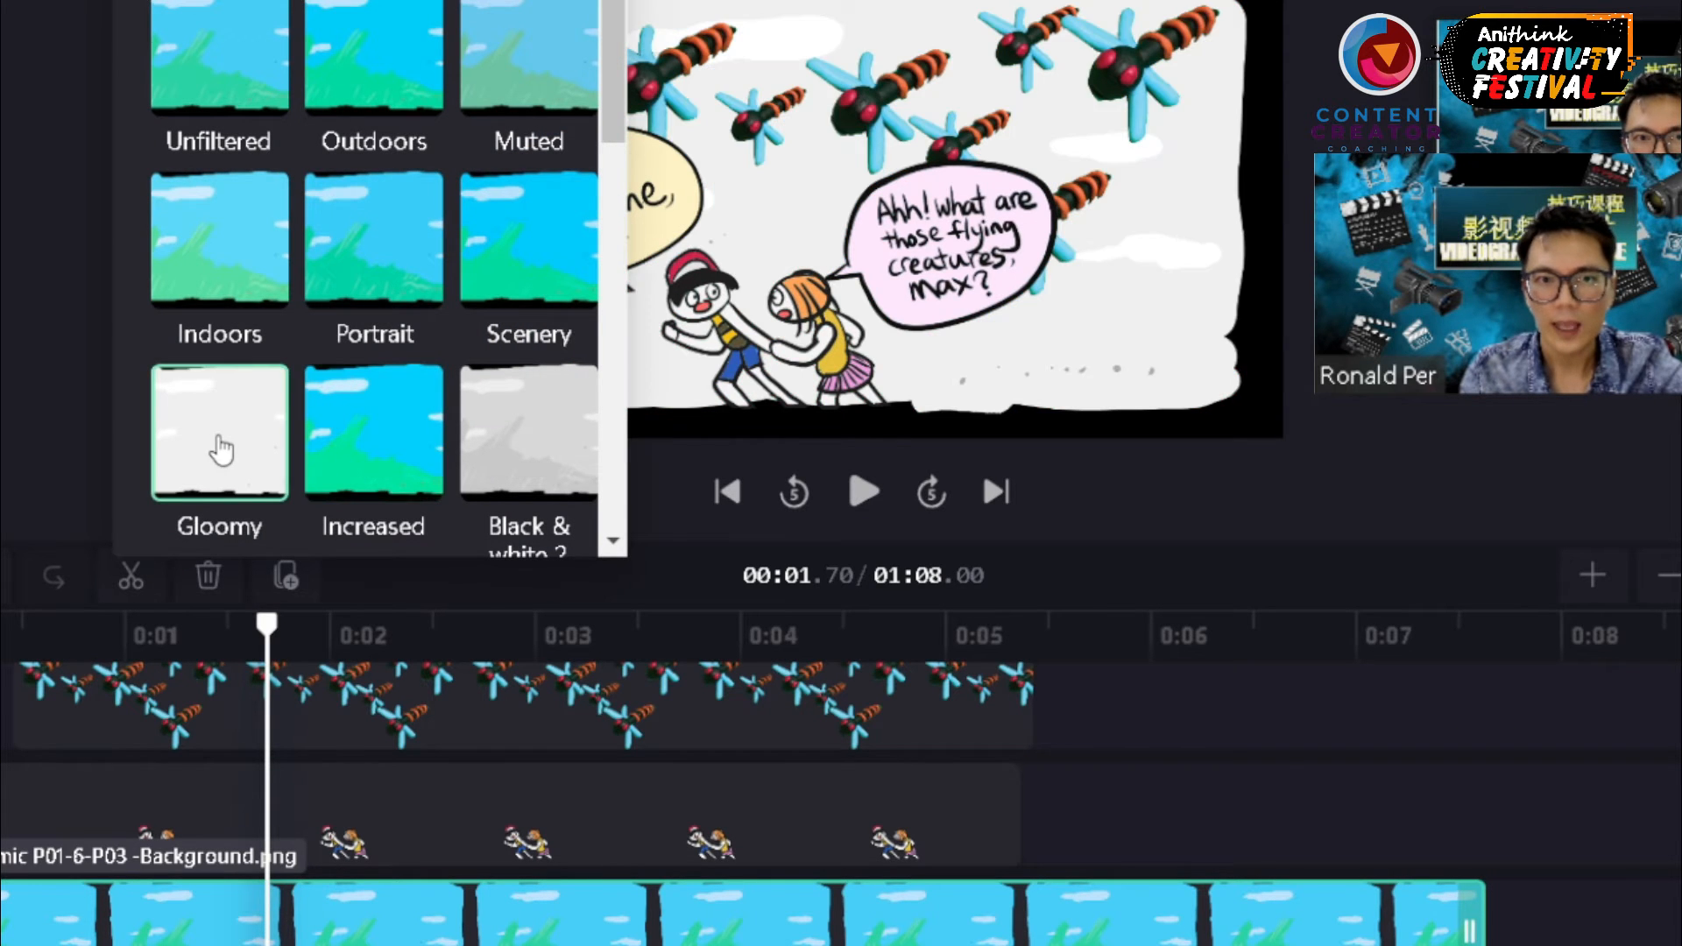
pyautogui.click(528, 427)
pyautogui.click(499, 304)
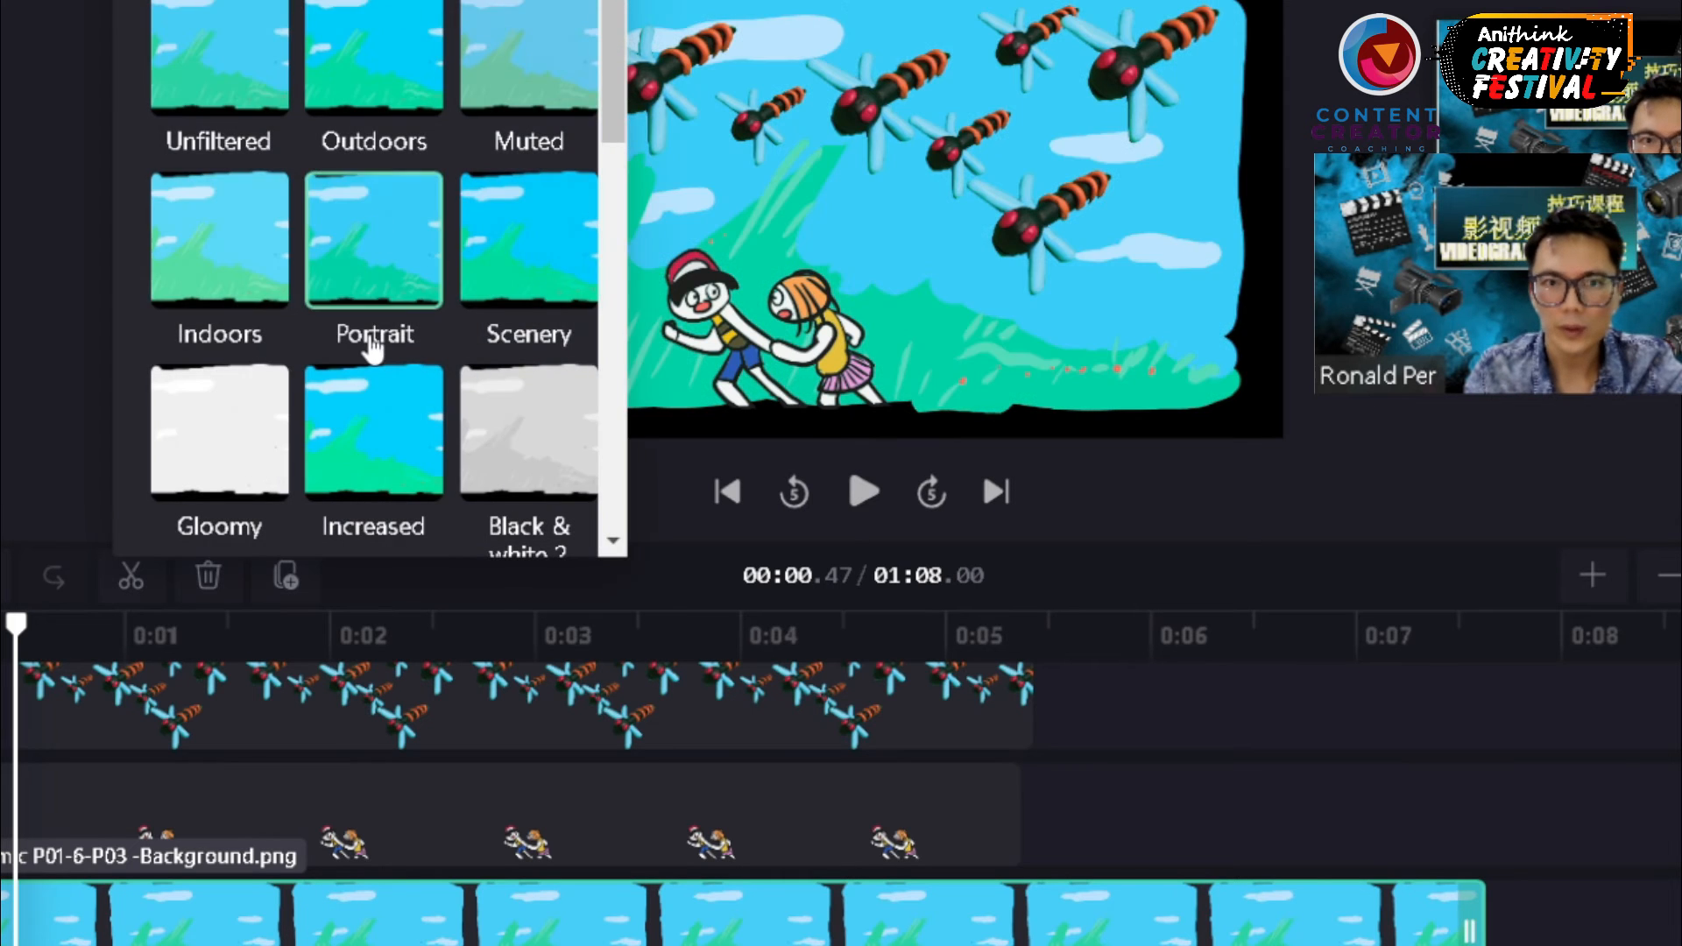
# - Apply the Vaporwave filter to the background clip and close the filter list
pyautogui.scroll(-8, 377, 352)
pyautogui.scroll(4, 377, 352)
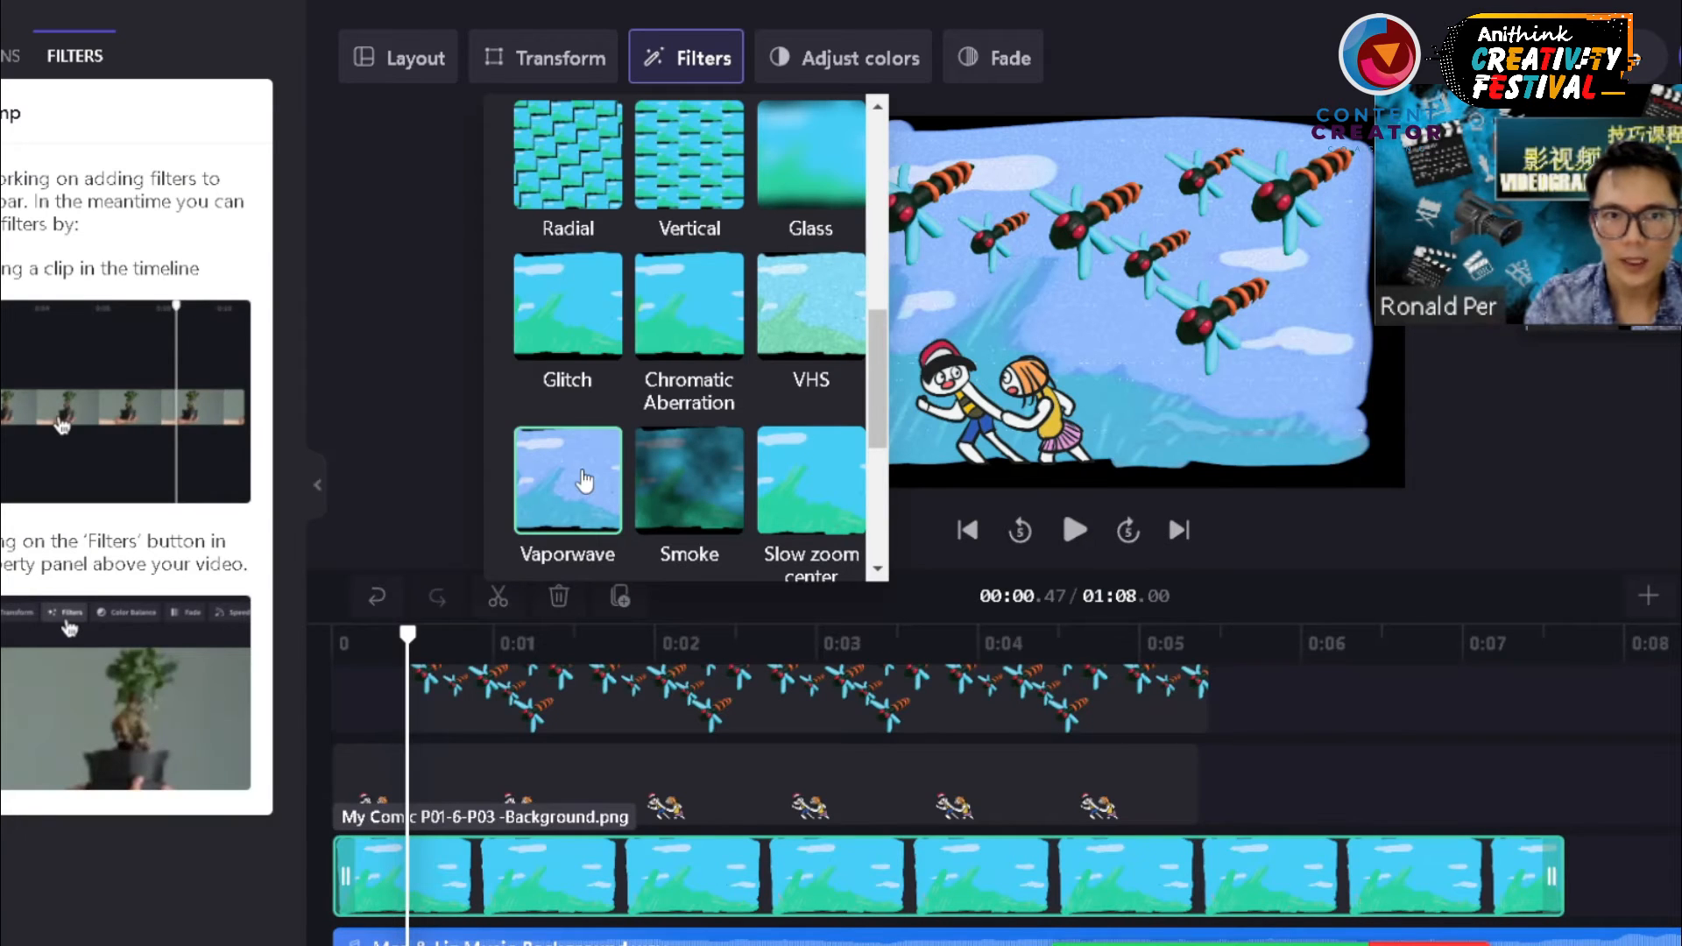
pyautogui.click(584, 480)
pyautogui.click(400, 442)
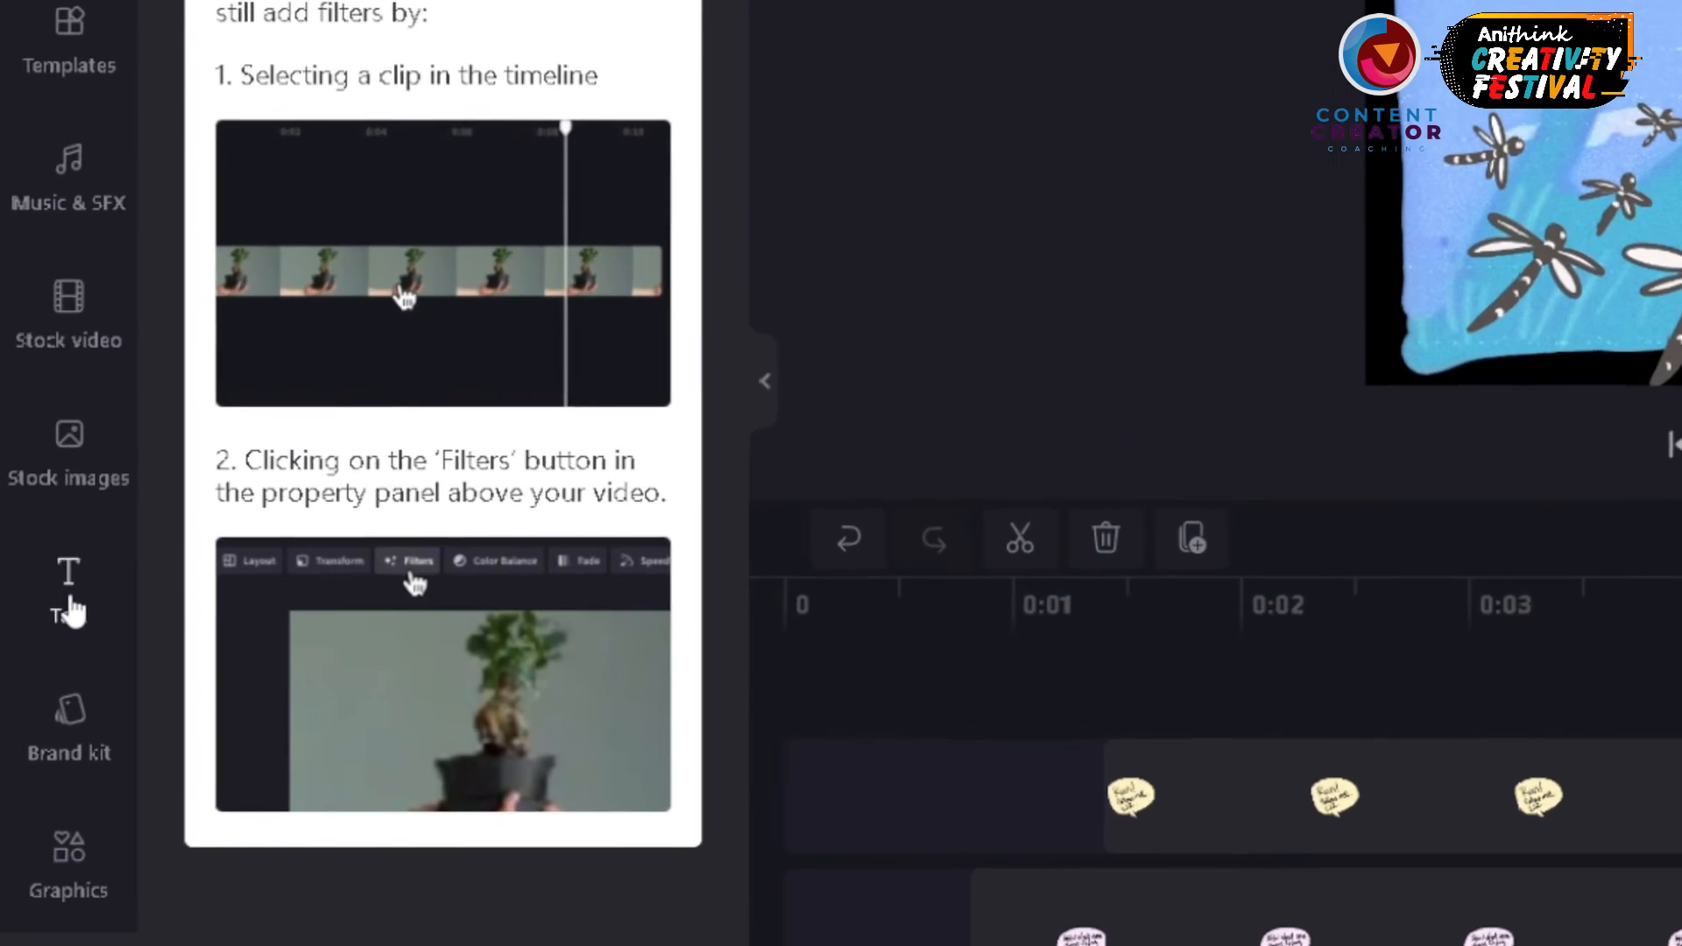
# - Add a Large heading title on its own track above the layers, starting just before the 6-second mark
pyautogui.click(50, 644)
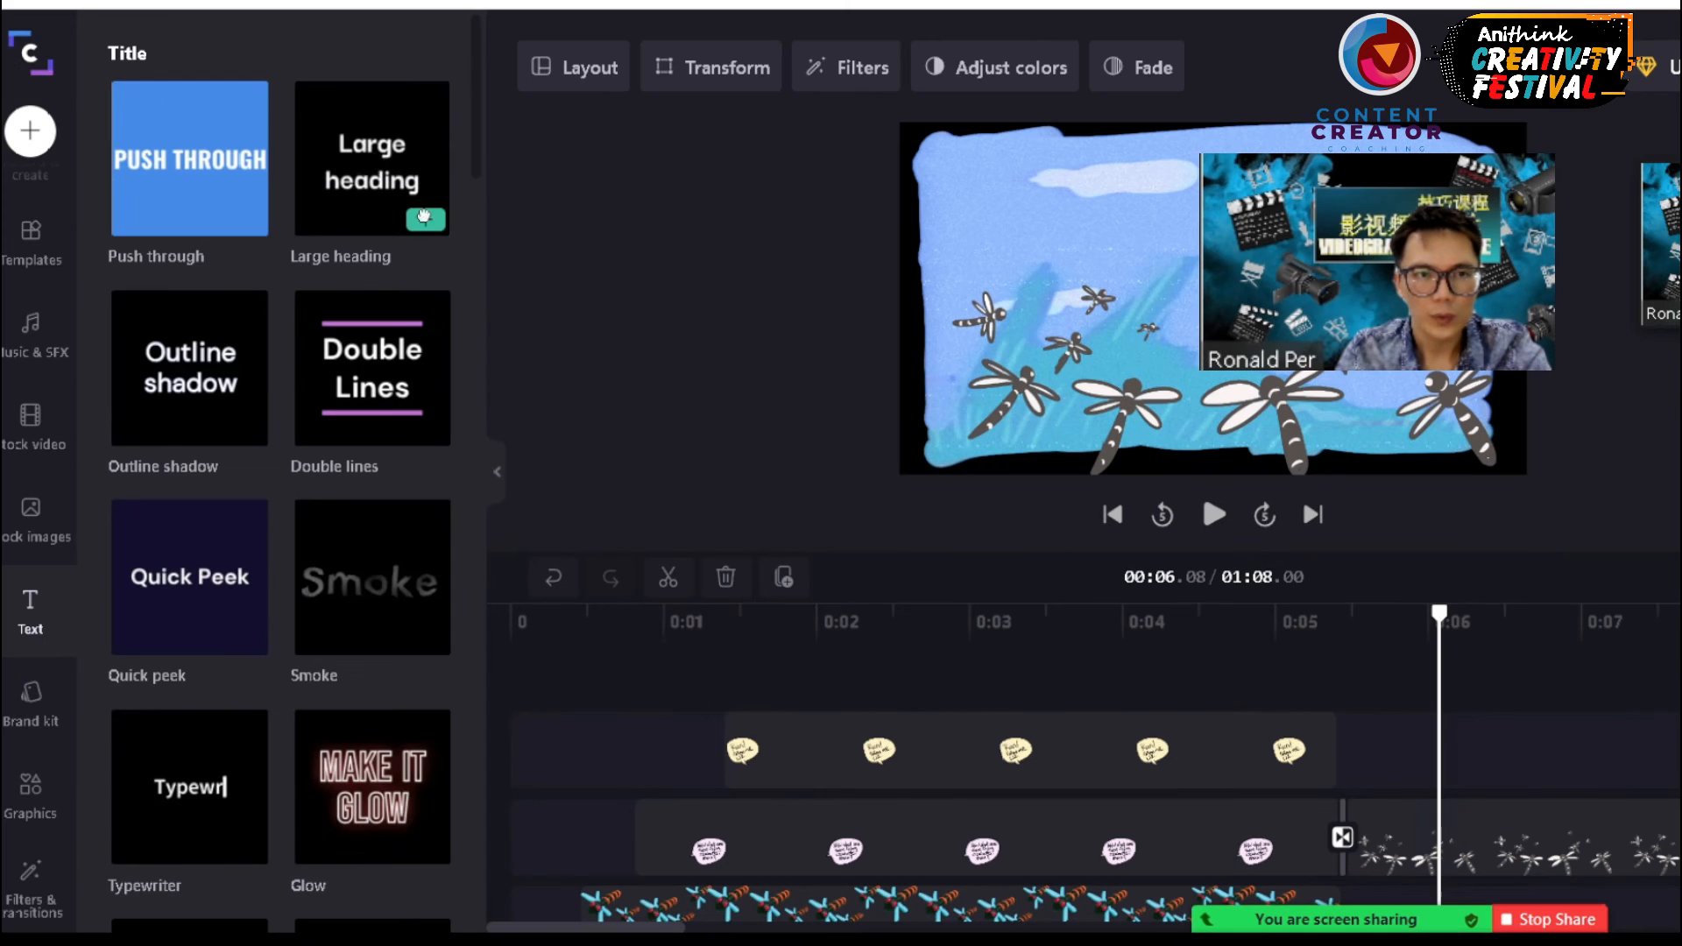
pyautogui.moveTo(424, 217)
pyautogui.mouseDown()
pyautogui.moveTo(931, 502)
pyautogui.moveTo(1508, 718)
pyautogui.mouseUp()
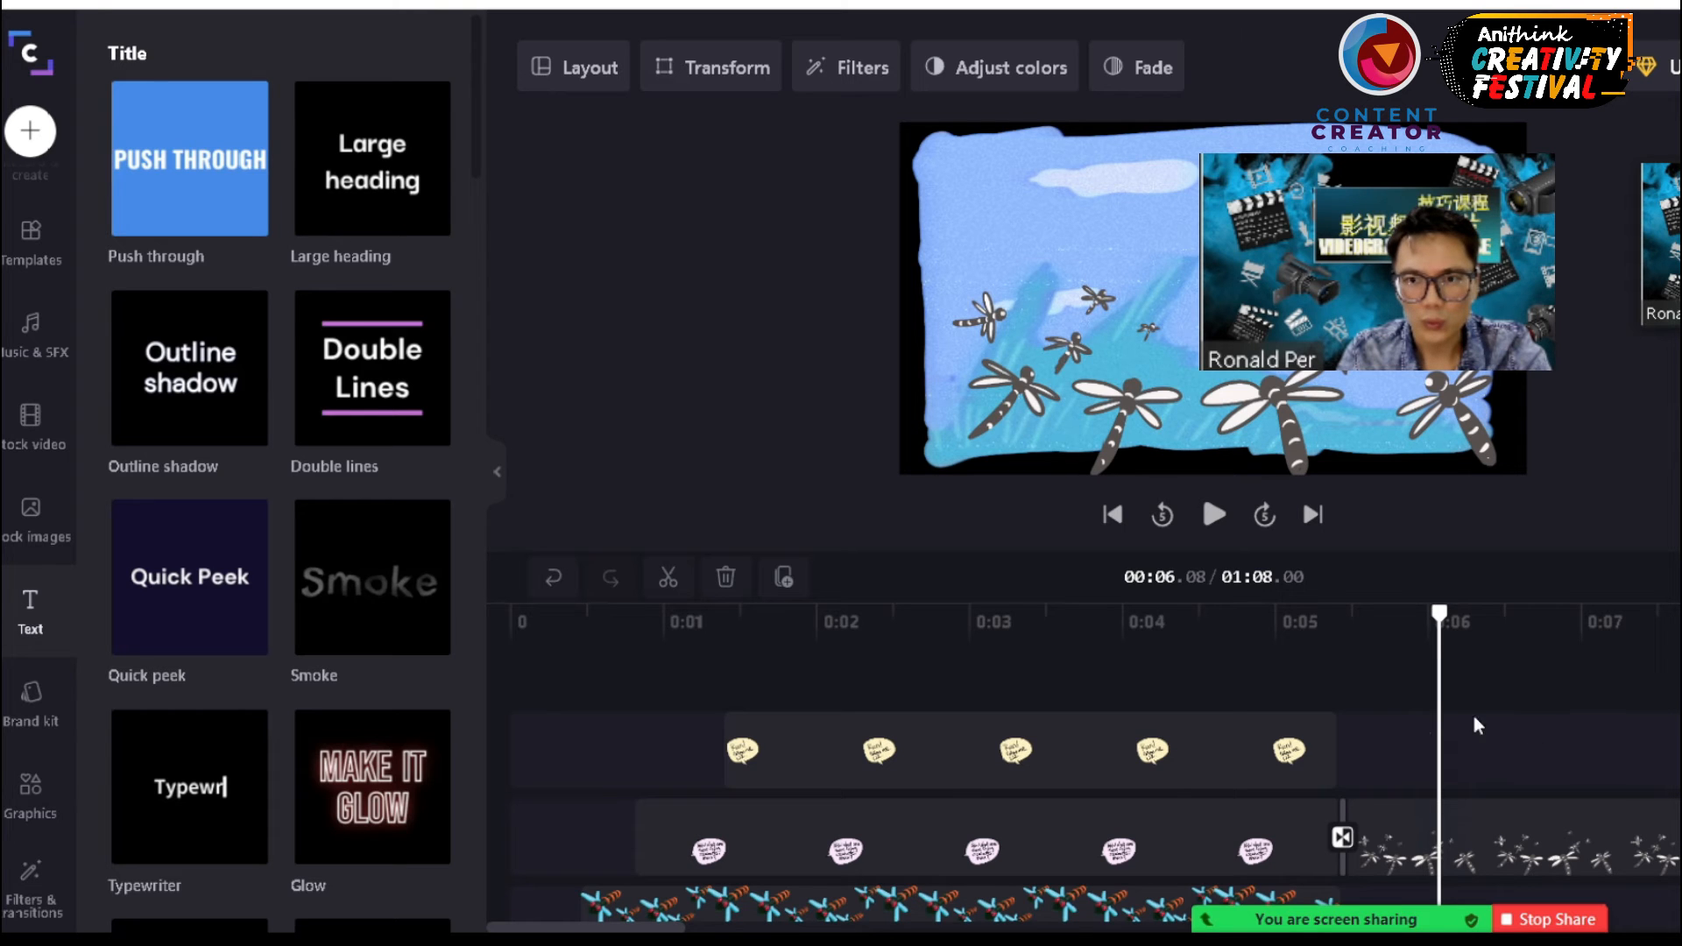
pyautogui.moveTo(429, 223); pyautogui.dragTo(1534, 764)
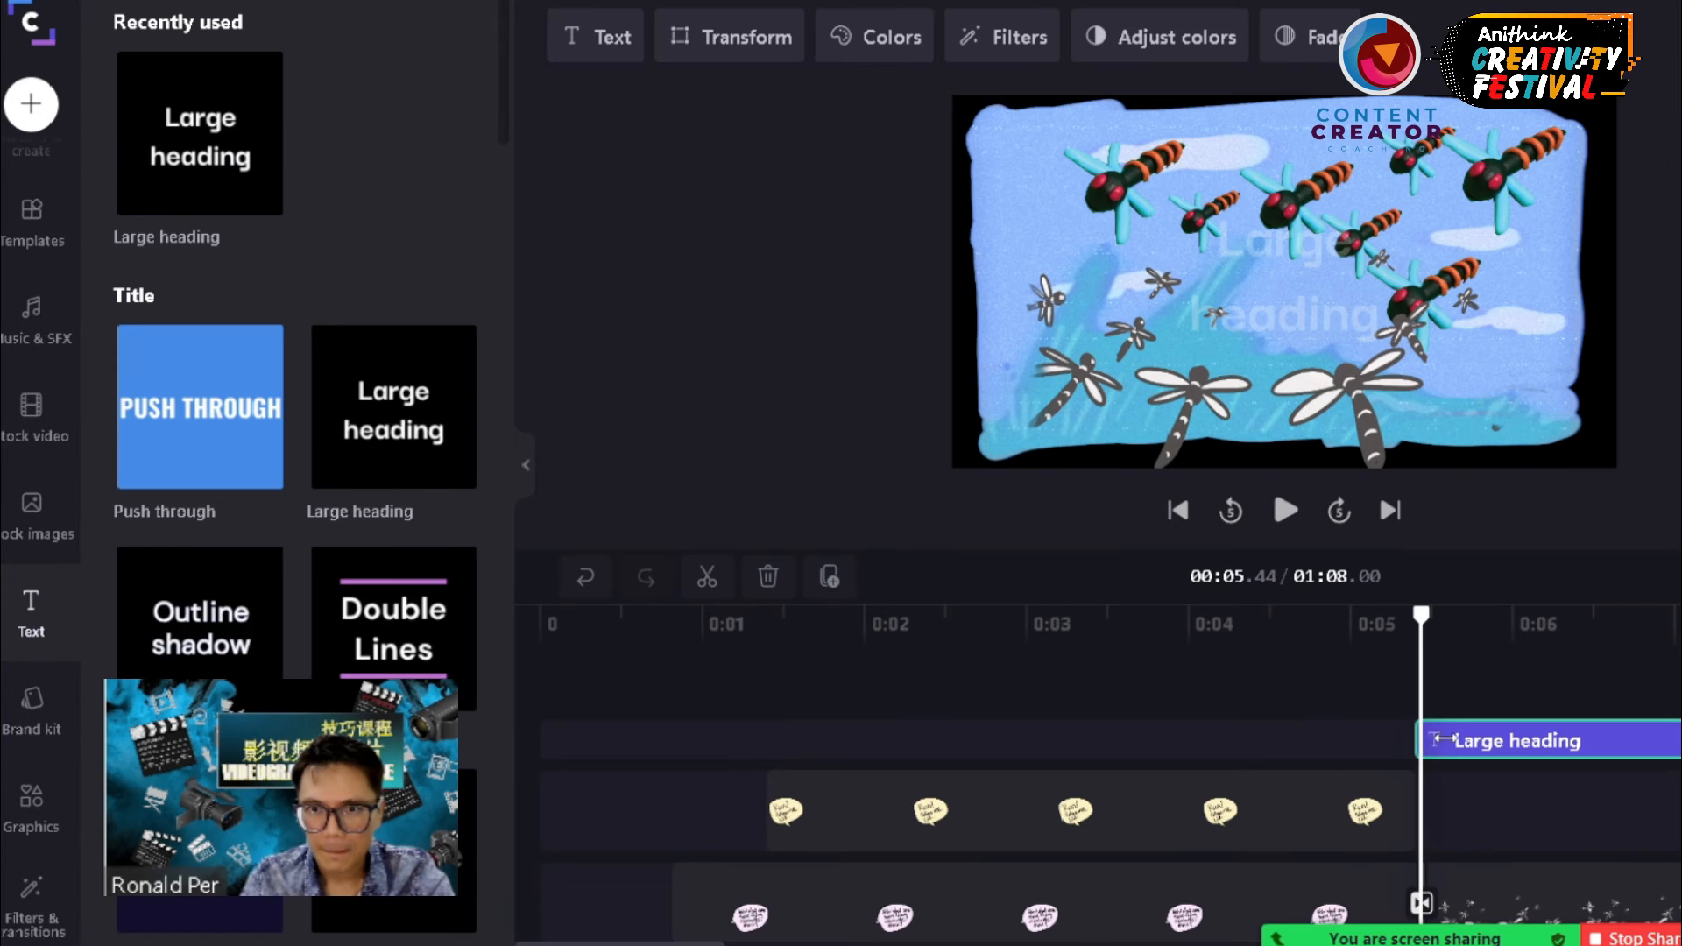
pyautogui.moveTo(1441, 740); pyautogui.dragTo(1508, 740)
pyautogui.moveTo(1420, 615); pyautogui.dragTo(1577, 668)
# - Change the wording of the Large heading title to "hello"
pyautogui.click(1600, 741)
pyautogui.doubleClick(1310, 338)
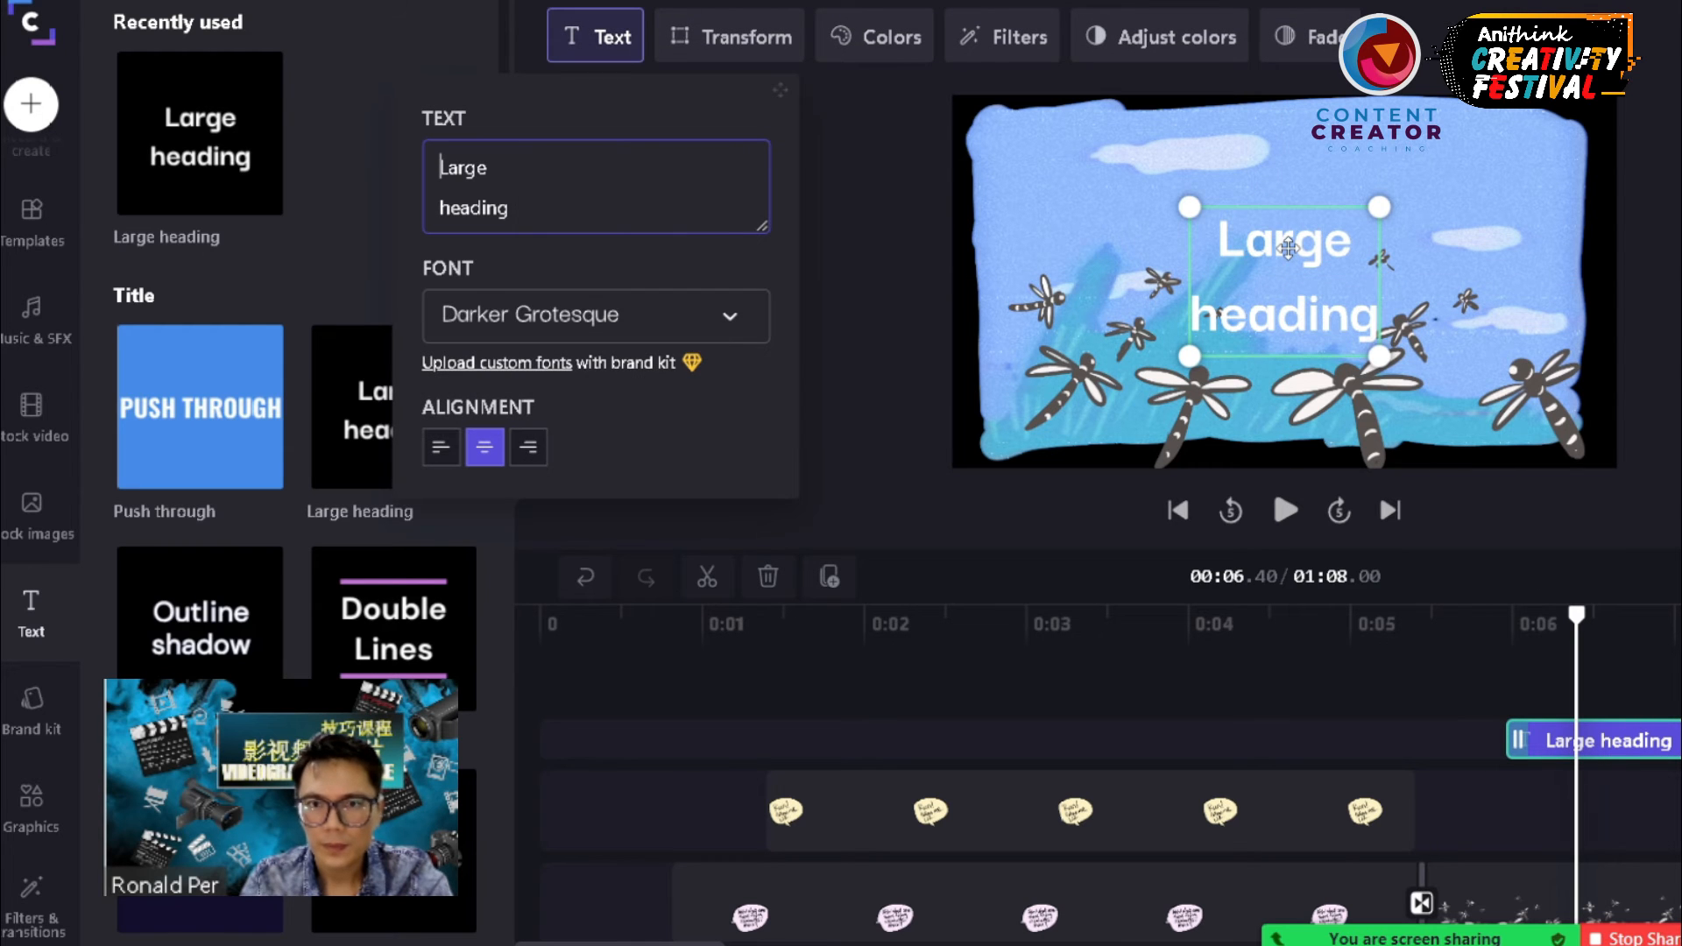
pyautogui.moveTo(632, 227); pyautogui.dragTo(407, 148)
pyautogui.write('hello')
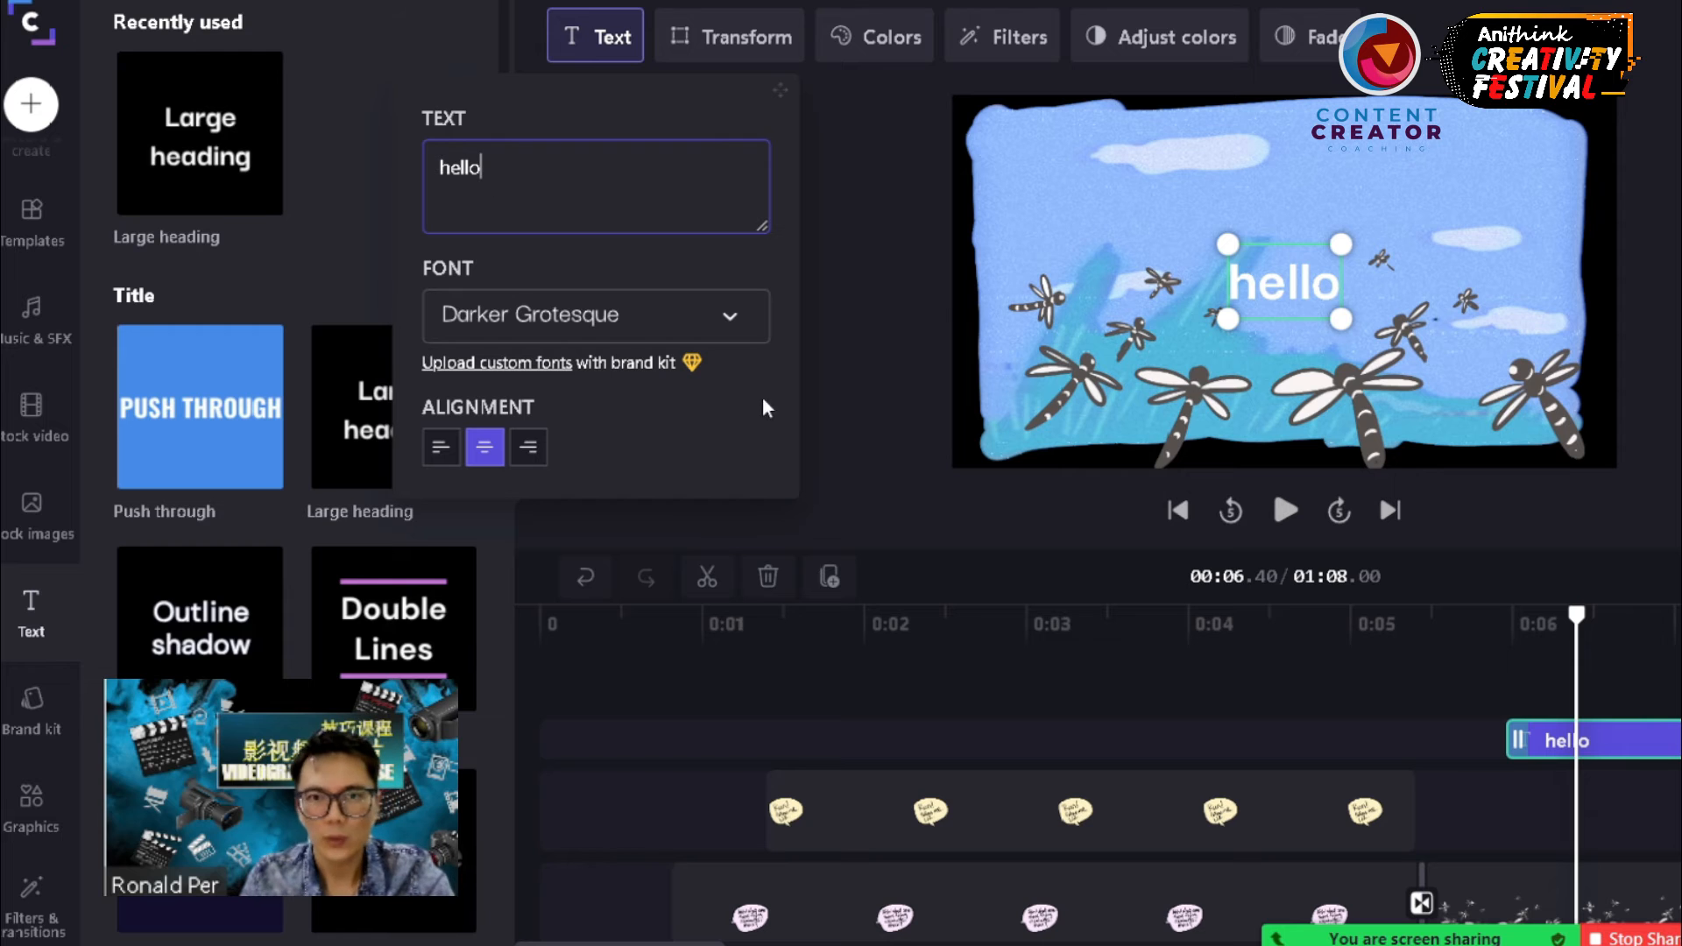
# - Try several positions for the hello title over the picture, ending in the sky near the image's upper-right corner
pyautogui.moveTo(1271, 303); pyautogui.dragTo(1321, 208)
pyautogui.click(1314, 203)
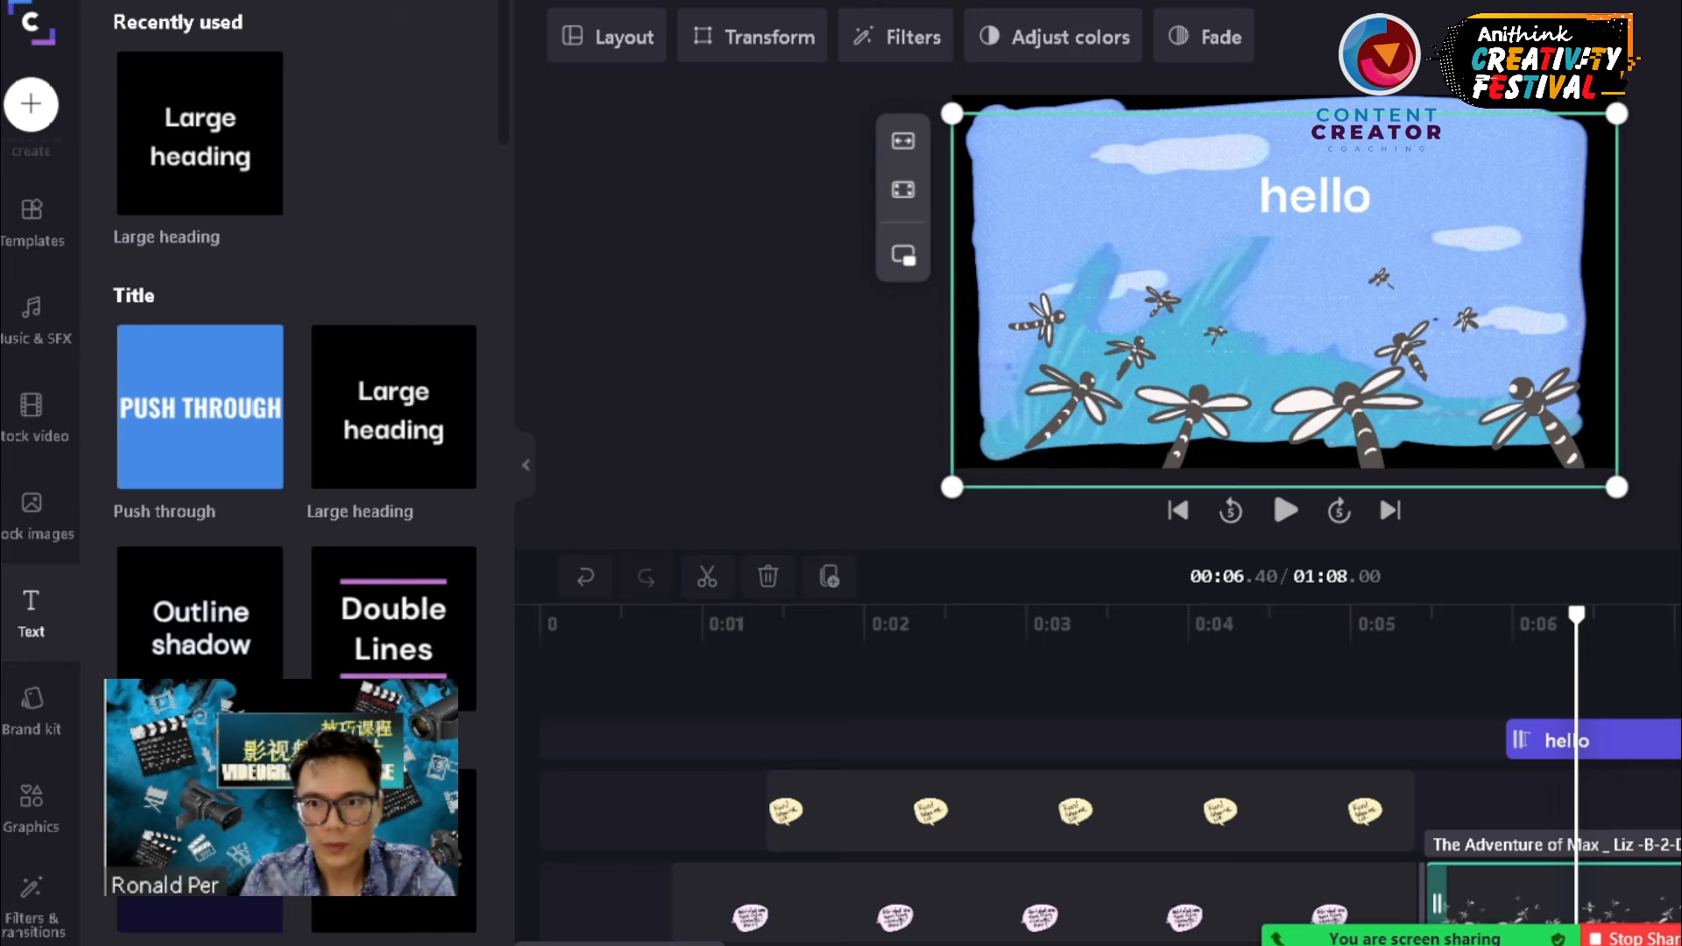
pyautogui.click(1314, 196)
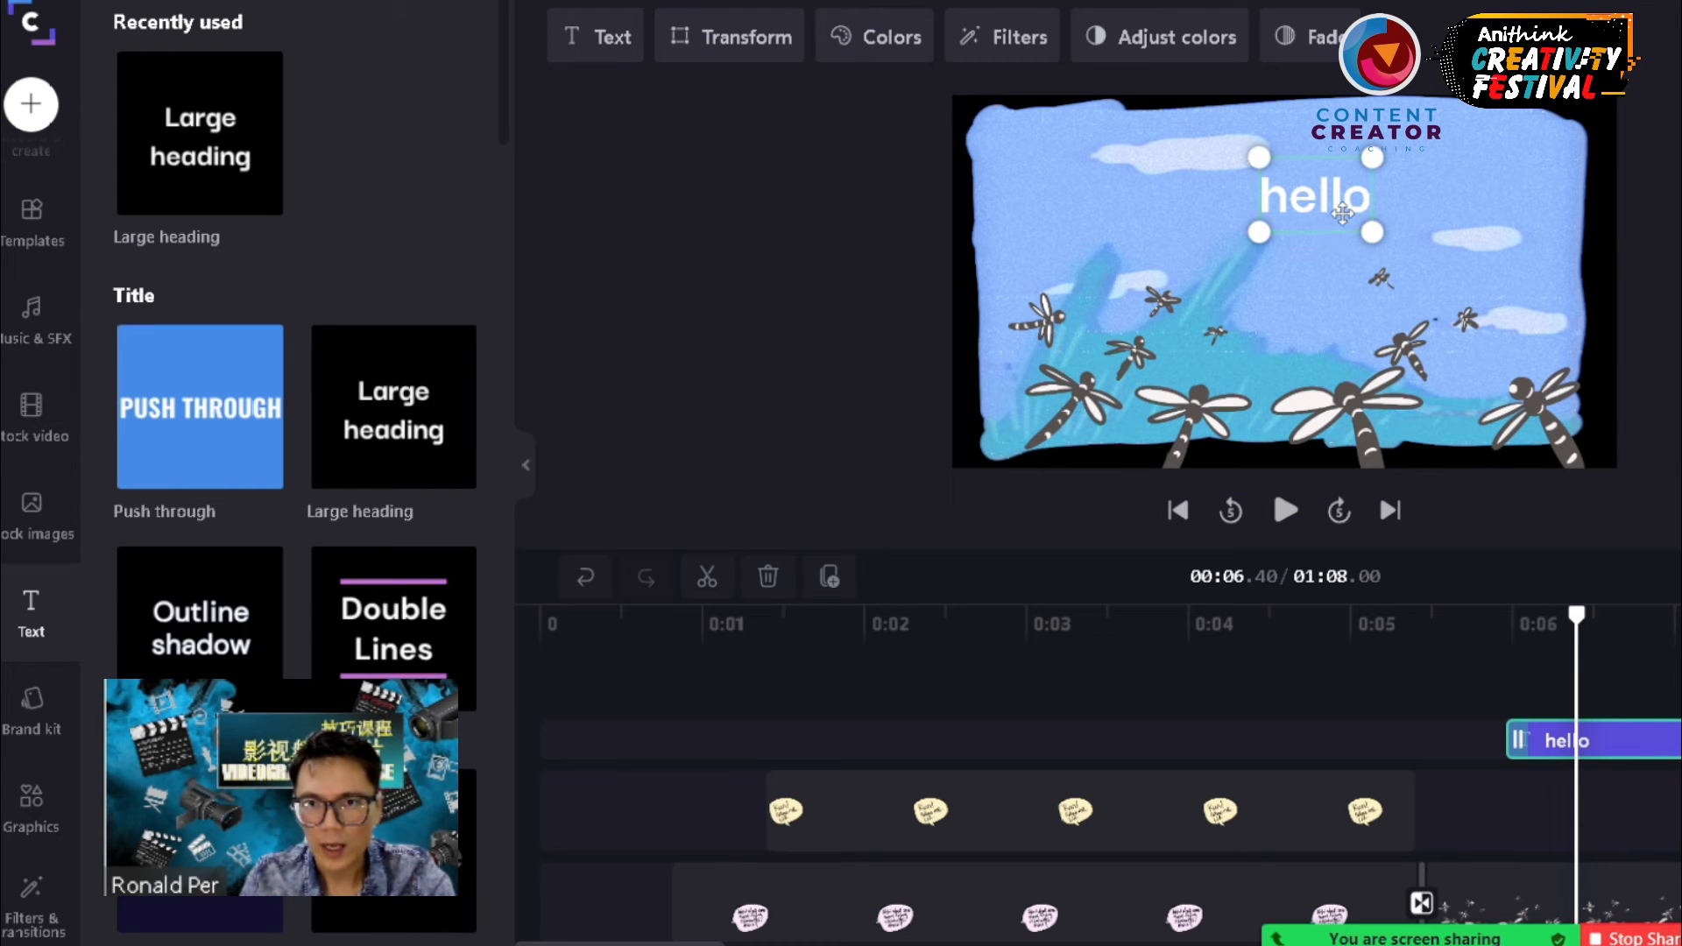
pyautogui.moveTo(1343, 213); pyautogui.dragTo(1334, 261)
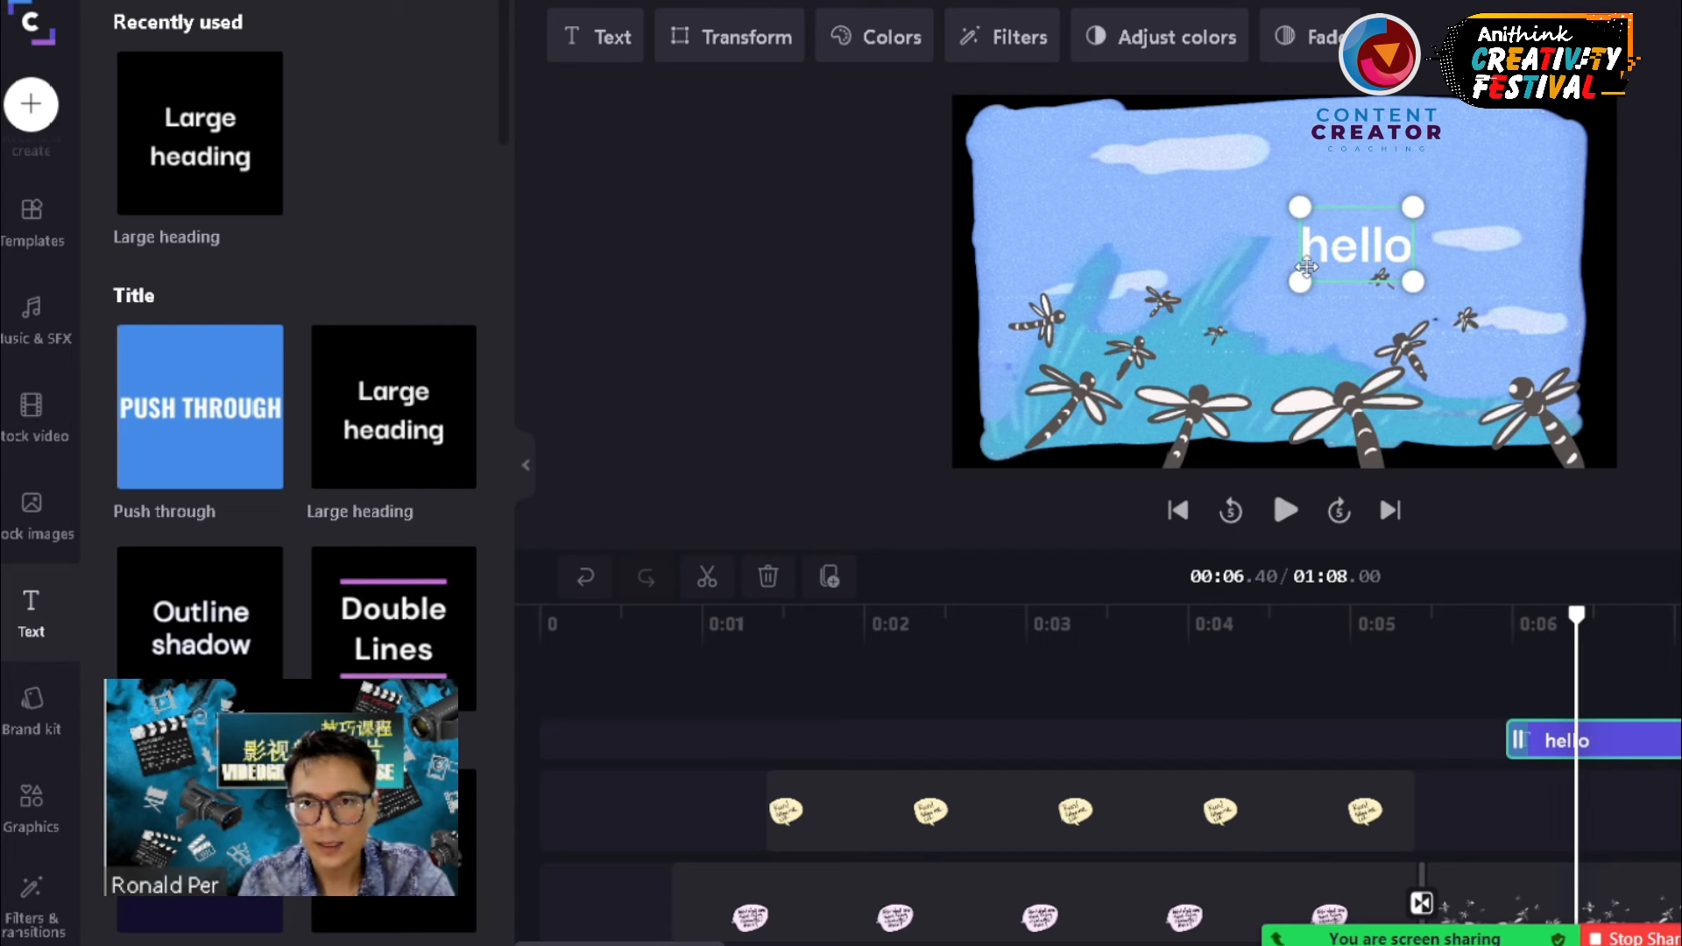
pyautogui.moveTo(1334, 229); pyautogui.dragTo(1303, 210)
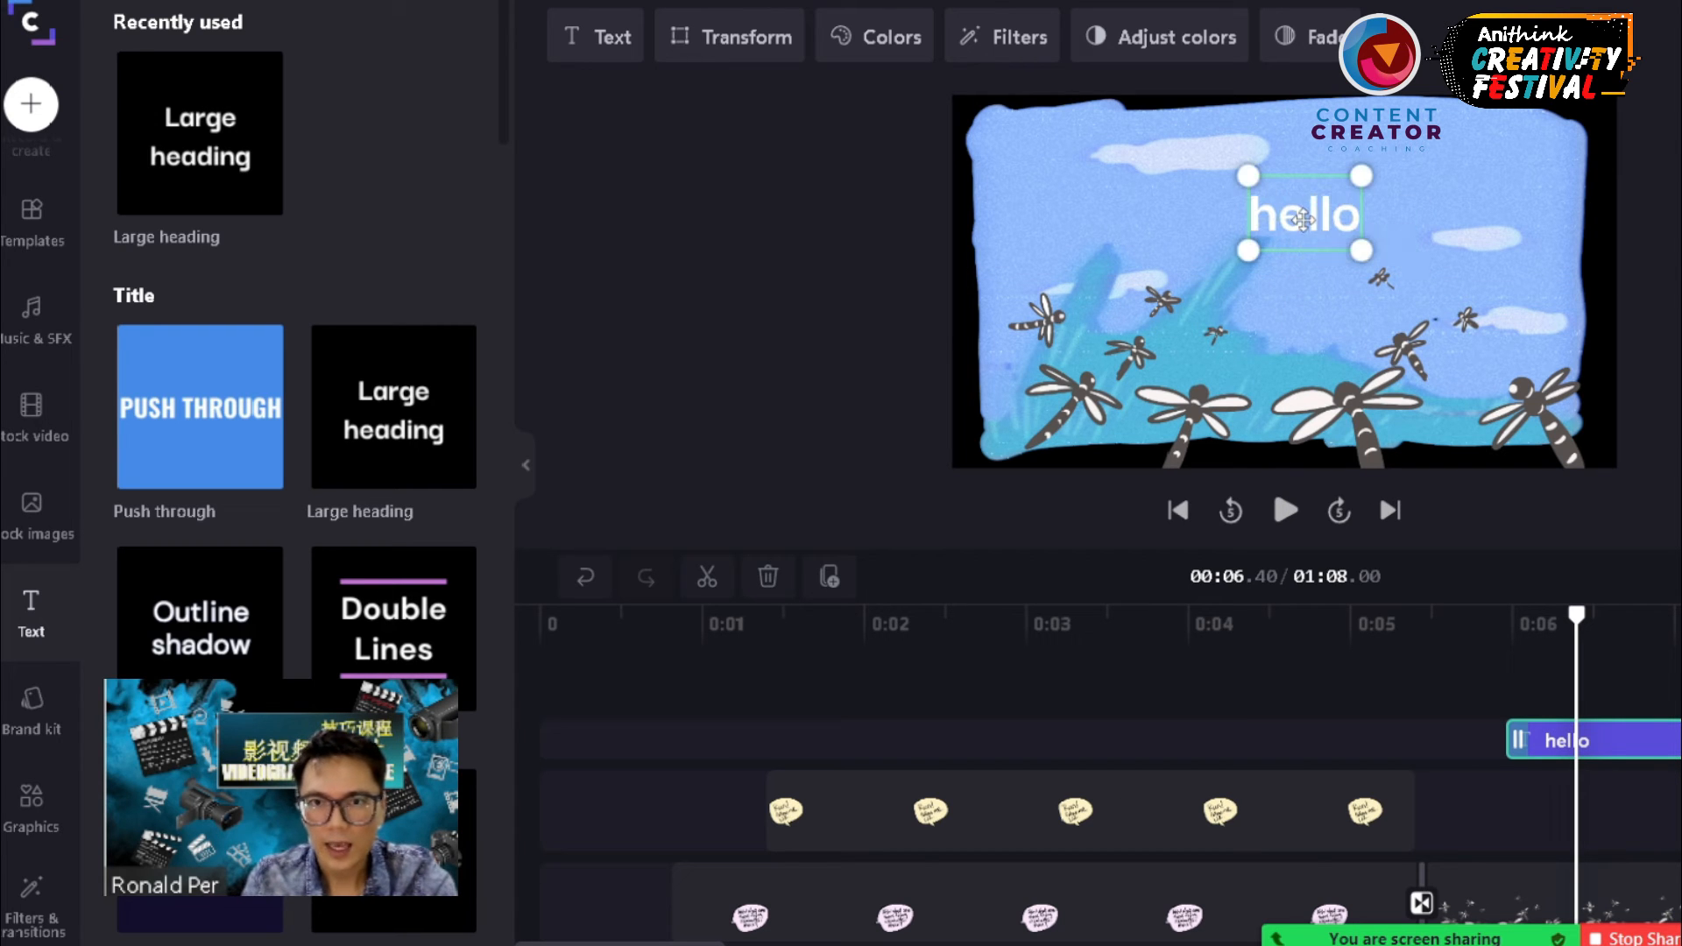
pyautogui.moveTo(1437, 211); pyautogui.dragTo(1437, 210)
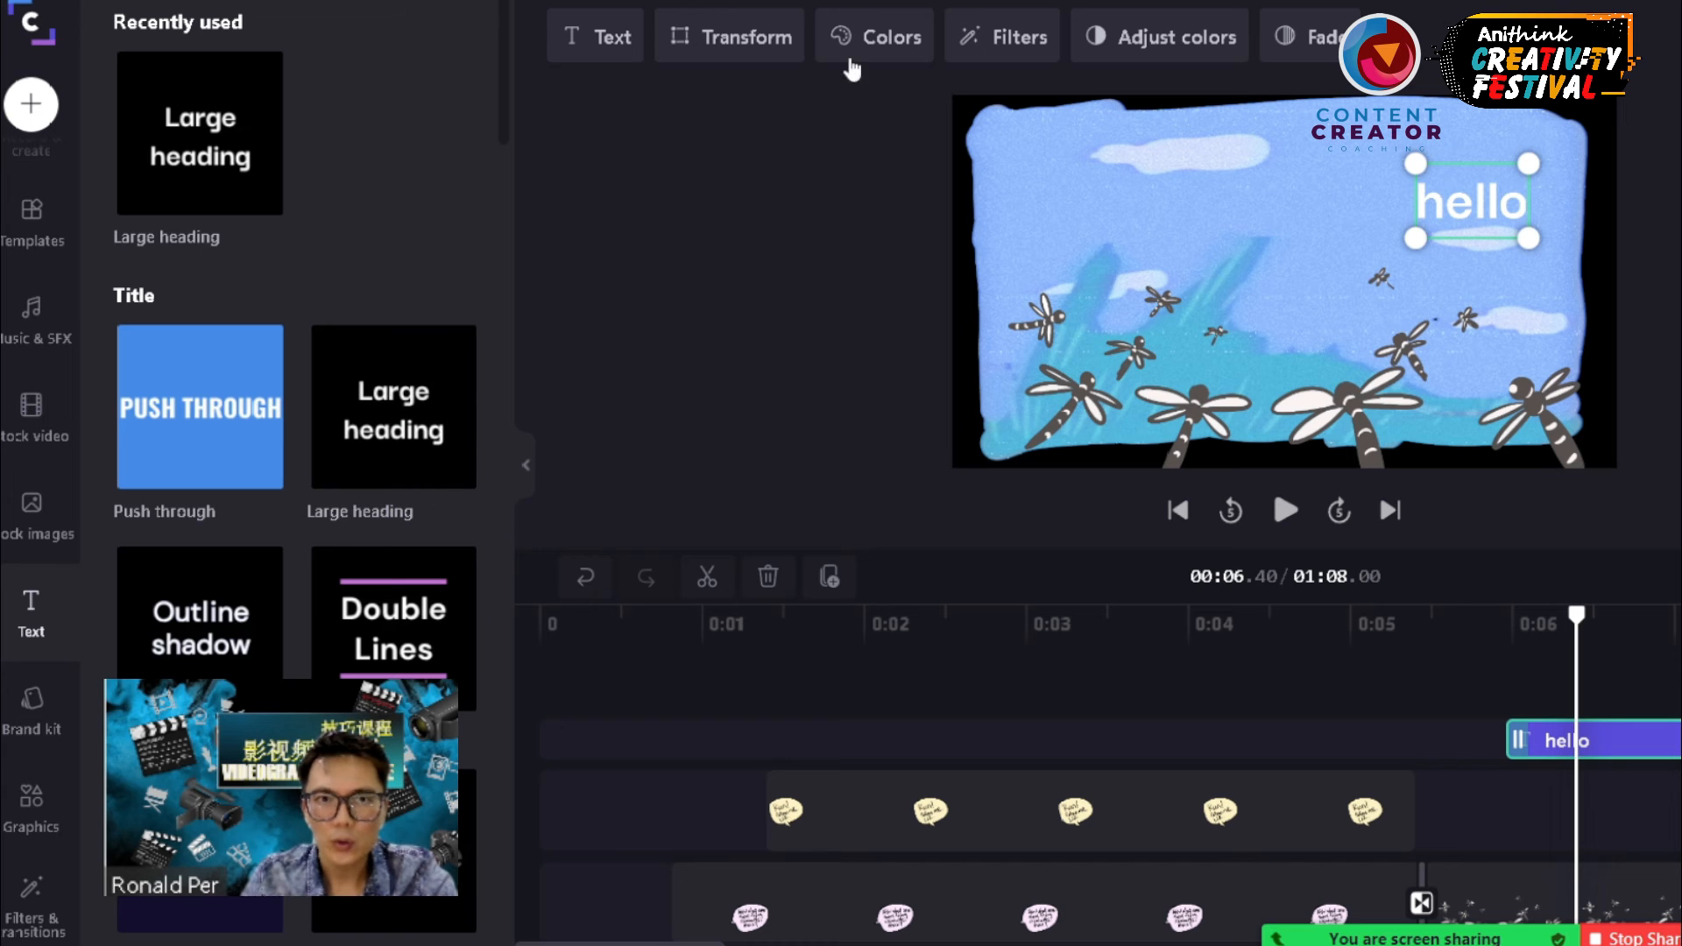
pyautogui.click(1459, 198)
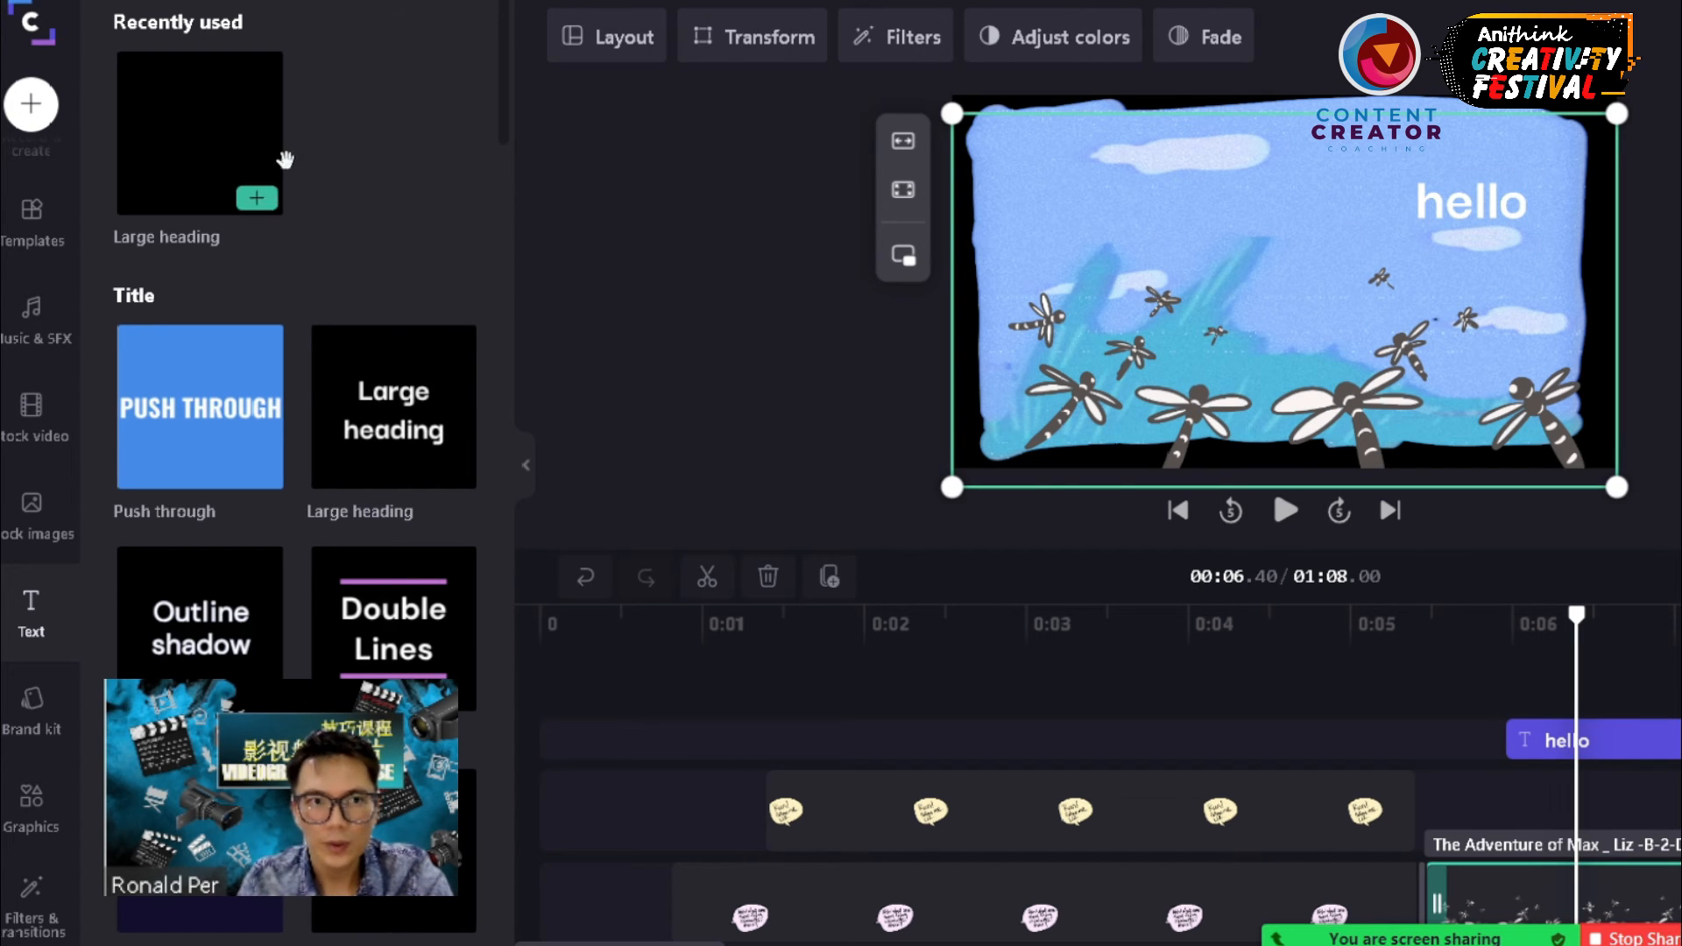
# - Look through the fonts available for the hello title and keep Darker Grotesque
pyautogui.click(1472, 201)
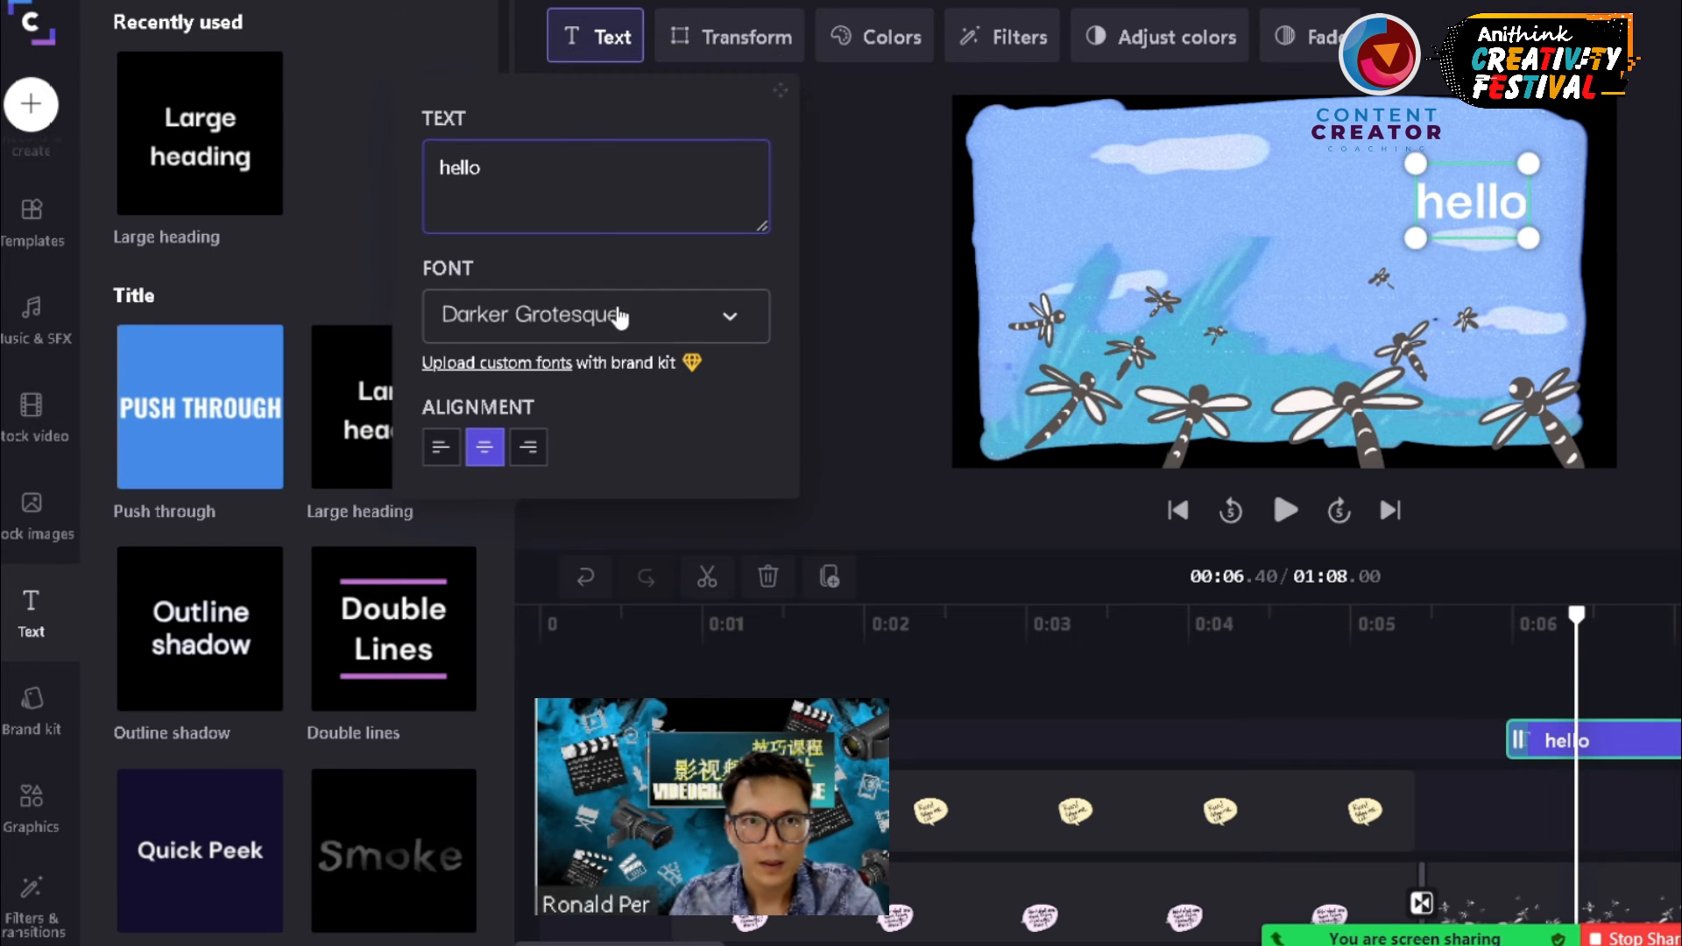
pyautogui.click(578, 333)
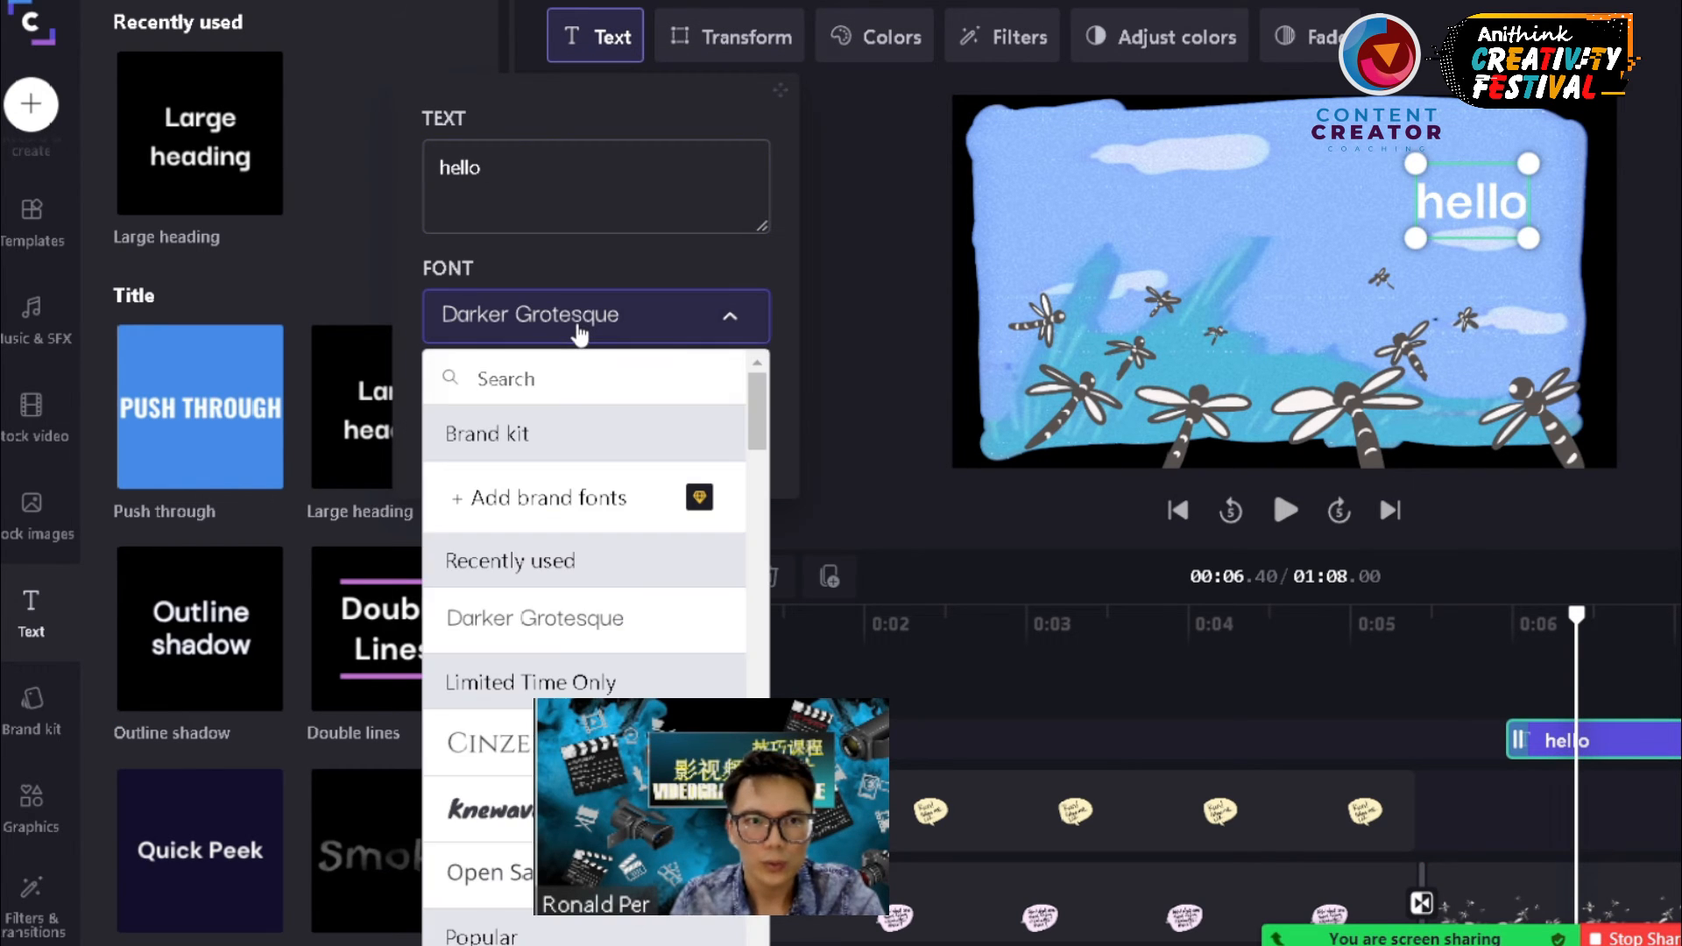
pyautogui.scroll(-3, 552, 469)
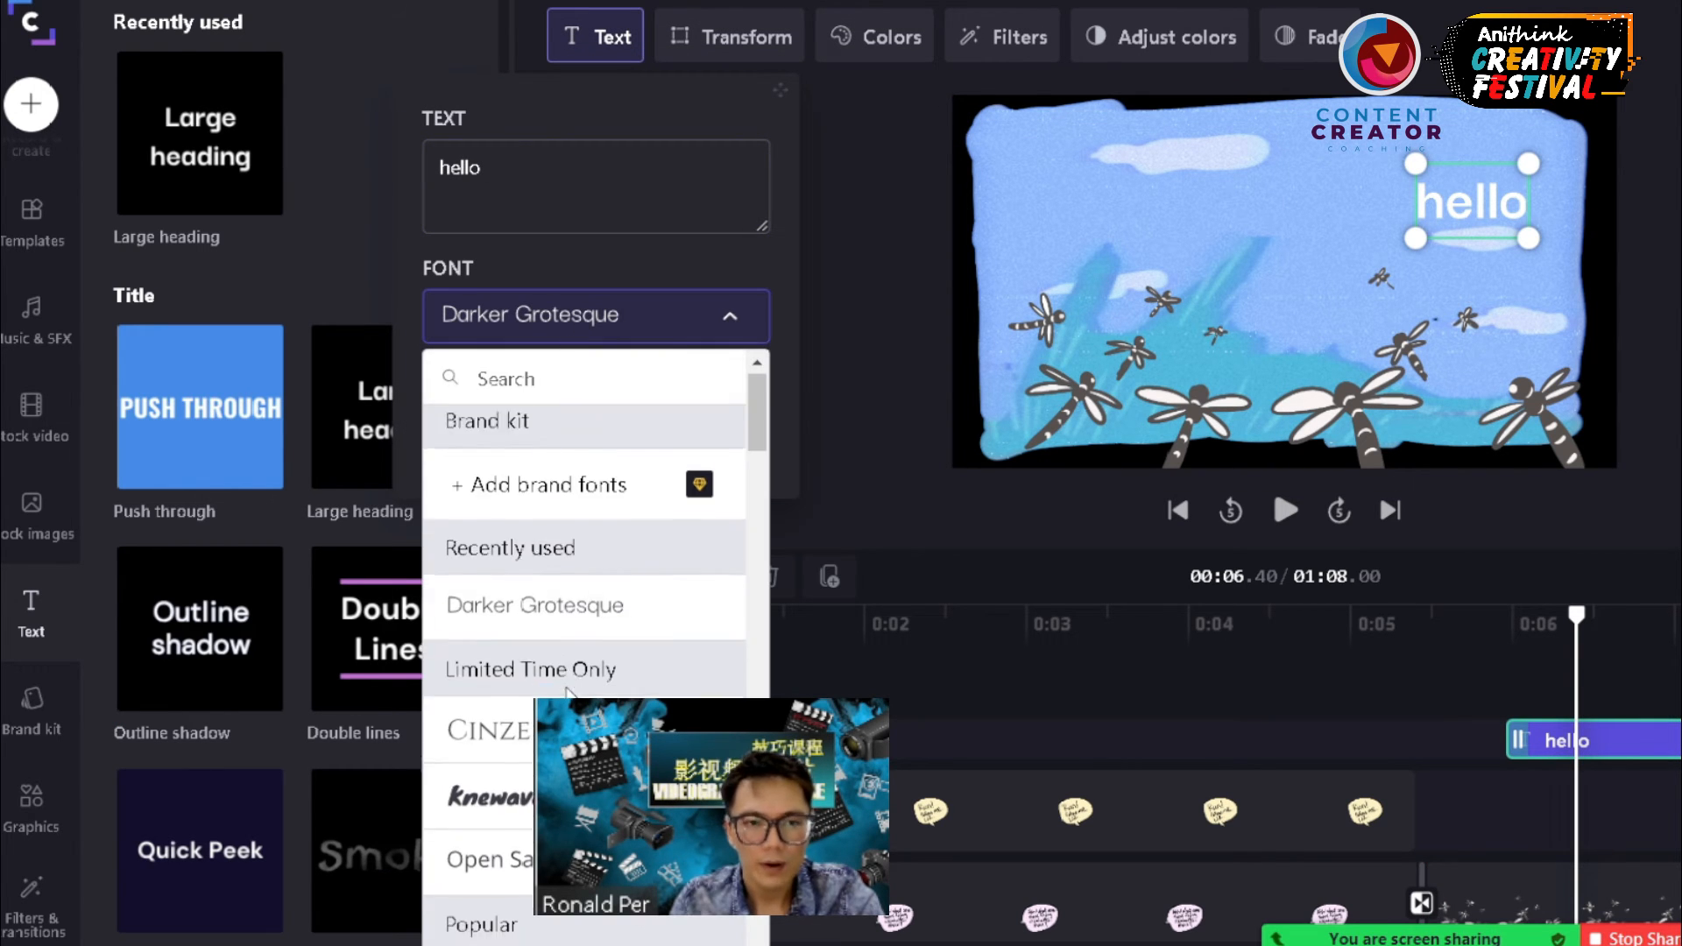
pyautogui.click(666, 326)
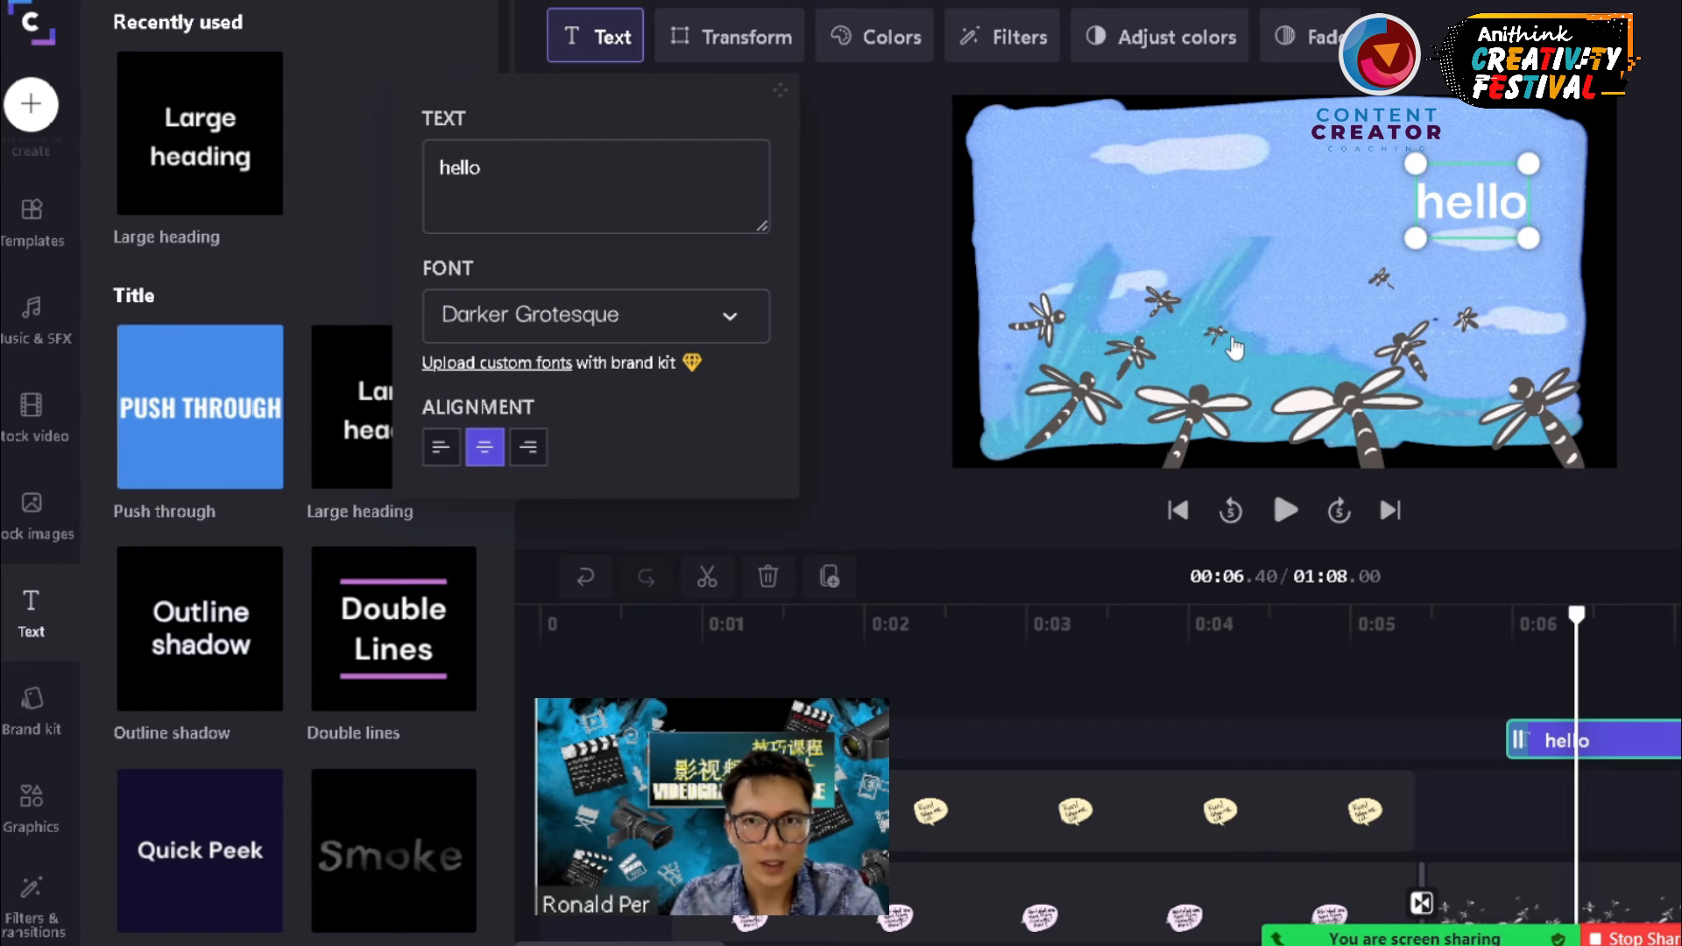
# - Enlarge the hello title slightly in the picture and move the playhead back to before the title starts
pyautogui.moveTo(1415, 236); pyautogui.dragTo(1334, 277)
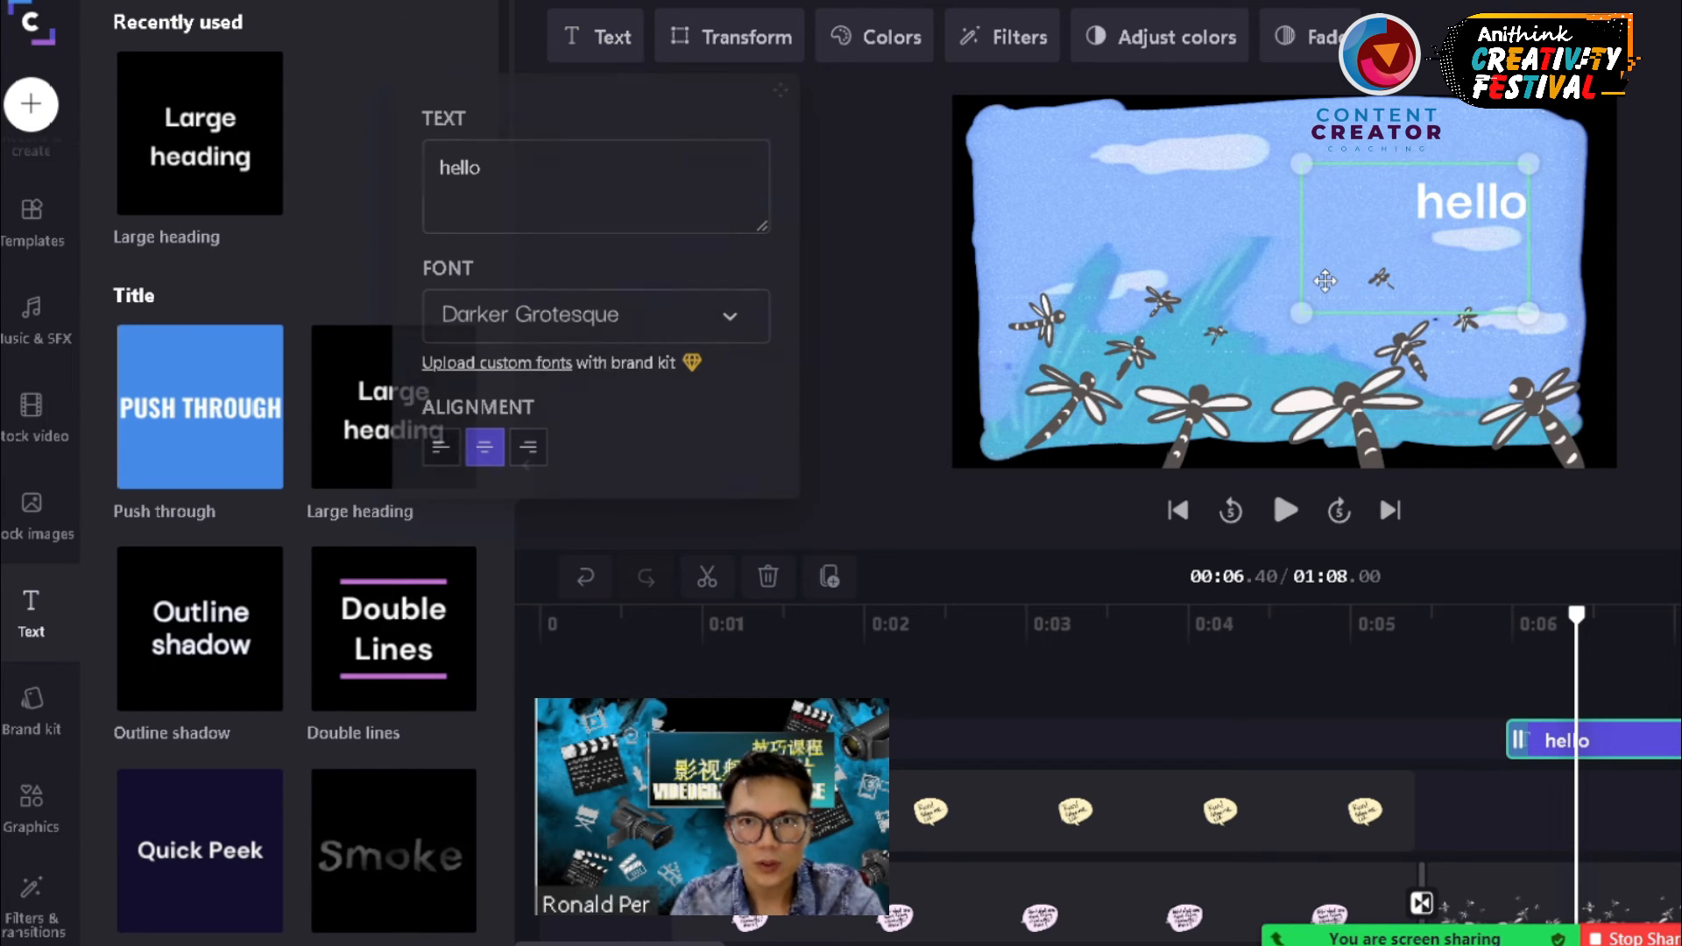
pyautogui.moveTo(1382, 226); pyautogui.dragTo(1414, 249)
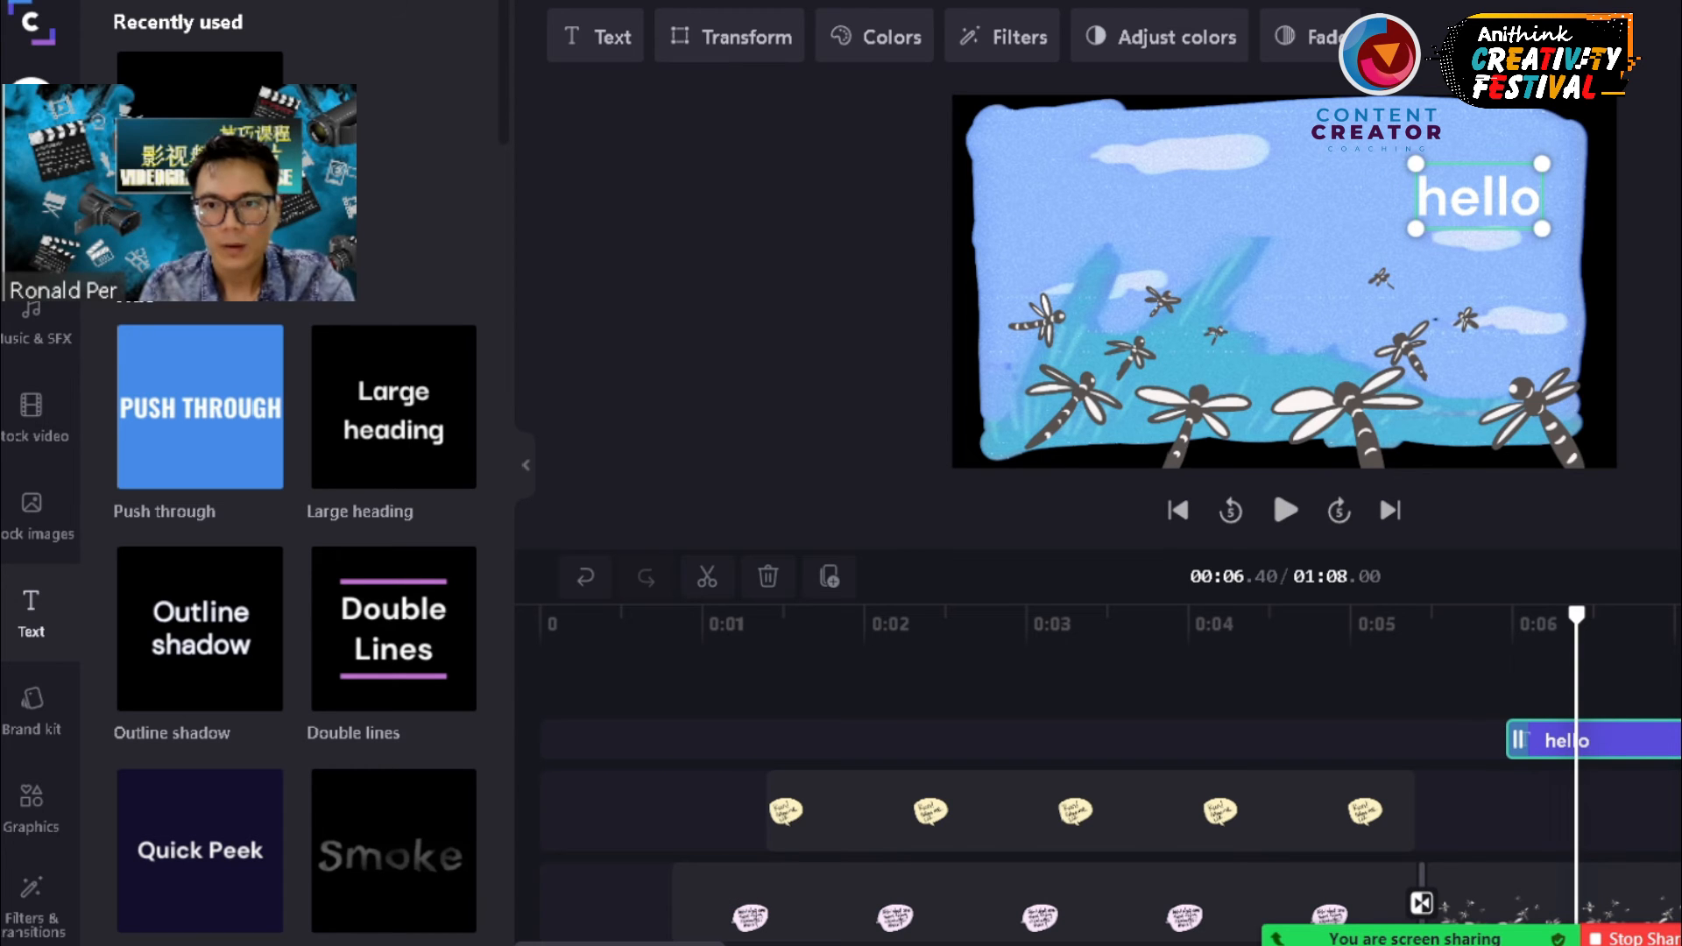
pyautogui.moveTo(1575, 618)
pyautogui.mouseDown()
pyautogui.moveTo(1681, 624)
pyautogui.moveTo(1591, 632)
pyautogui.mouseUp()
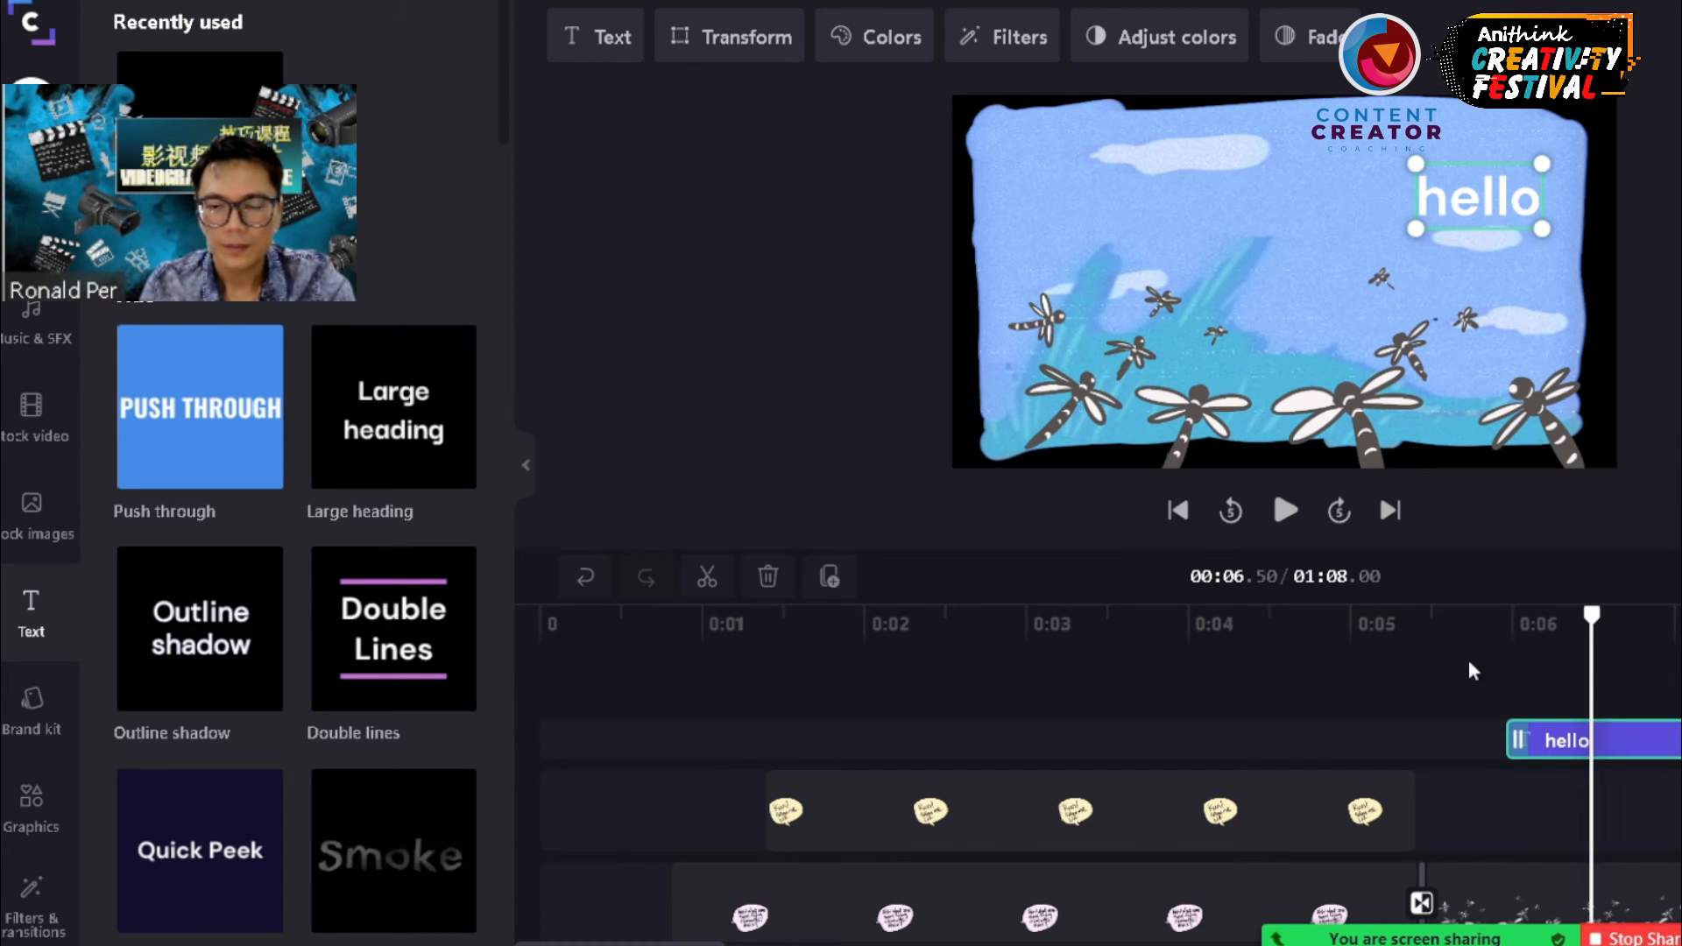
pyautogui.click(1305, 648)
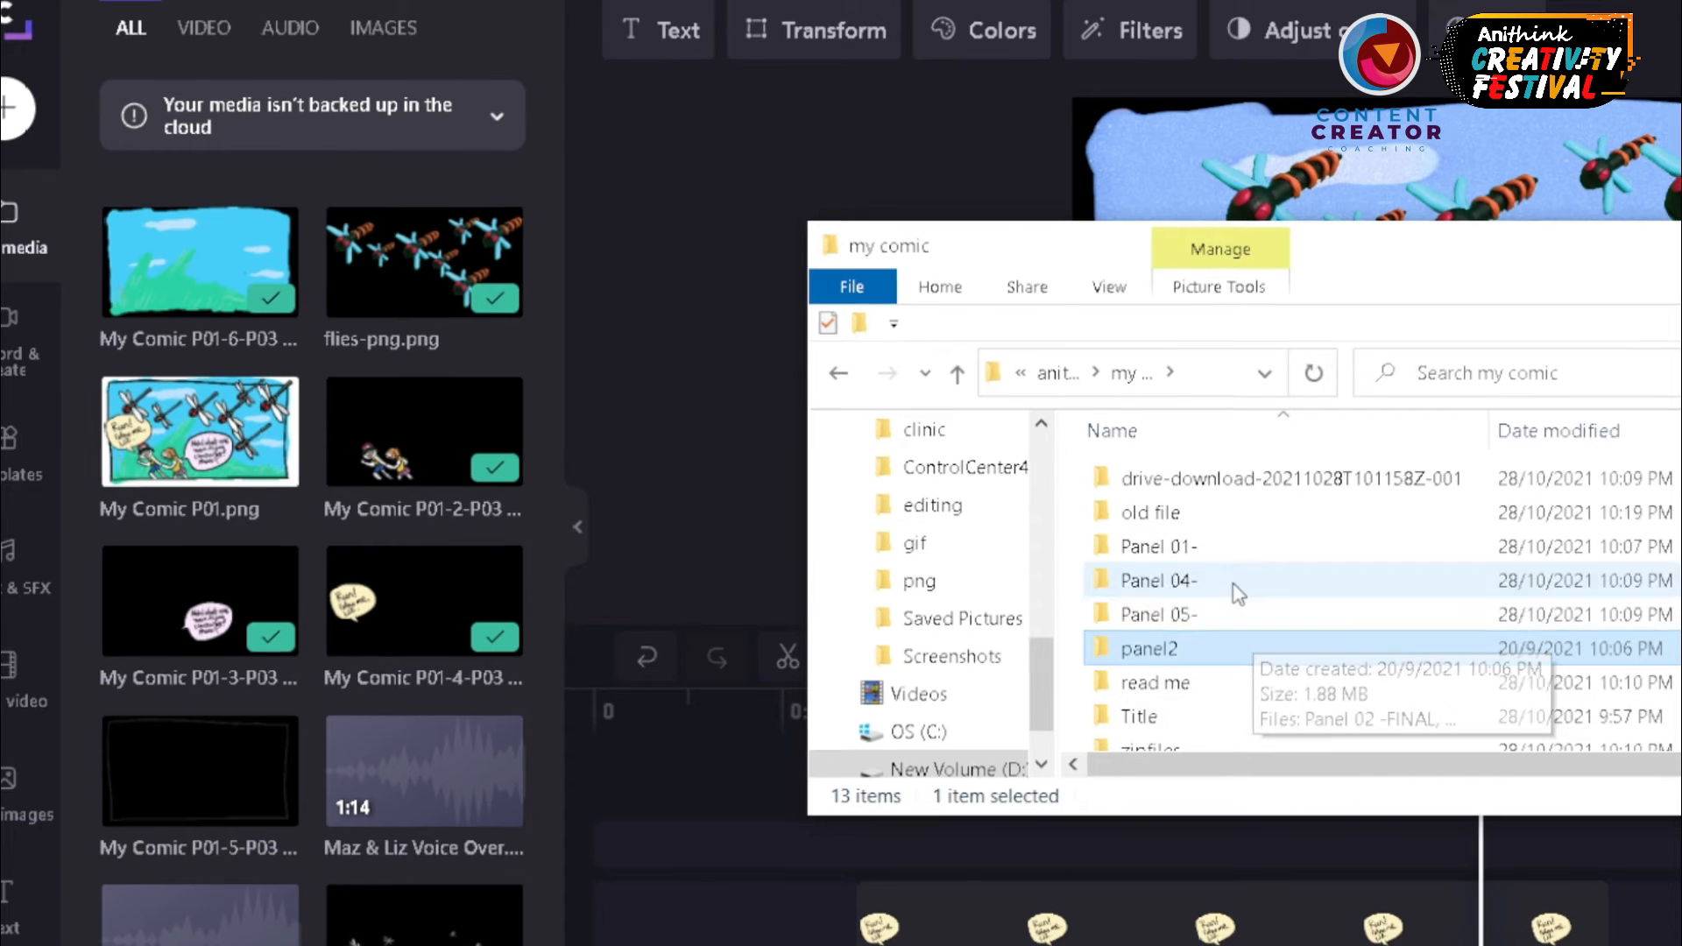
# - Open the panel2 folder in the my comic files and bring all its contents into the video project
pyautogui.doubleClick(1133, 642)
pyautogui.hotkey('ctrl', 'a')
pyautogui.moveTo(1330, 553); pyautogui.dragTo(573, 898)
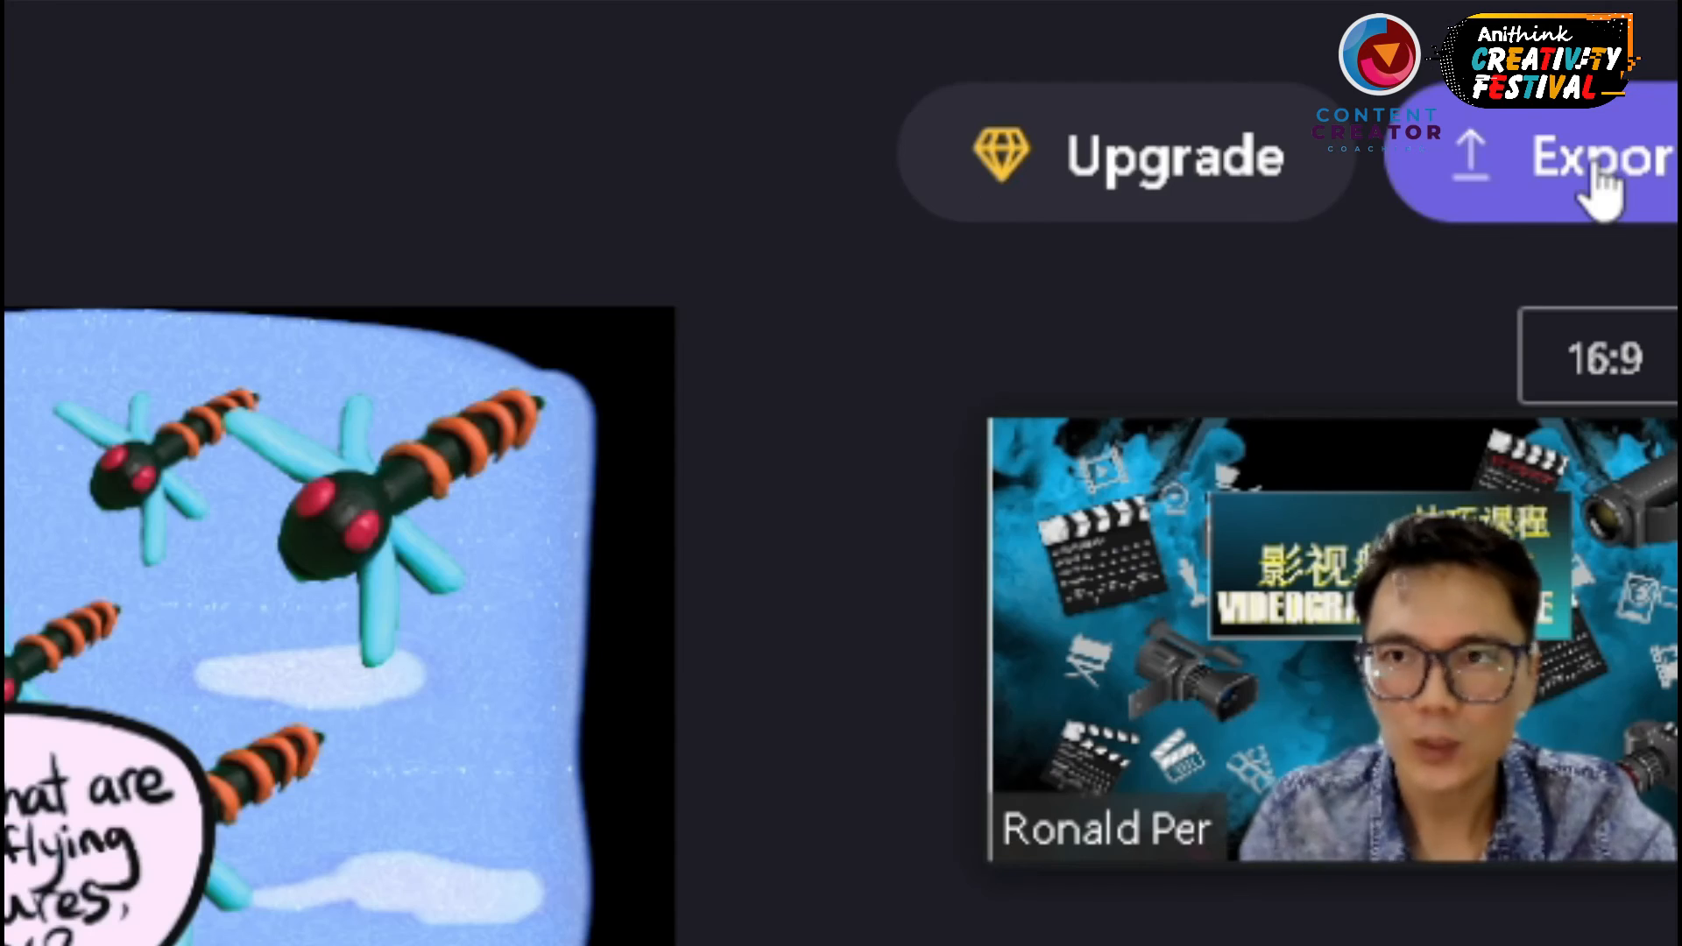
# - Start exporting the video and name the project "my comic"
pyautogui.click(1639, 84)
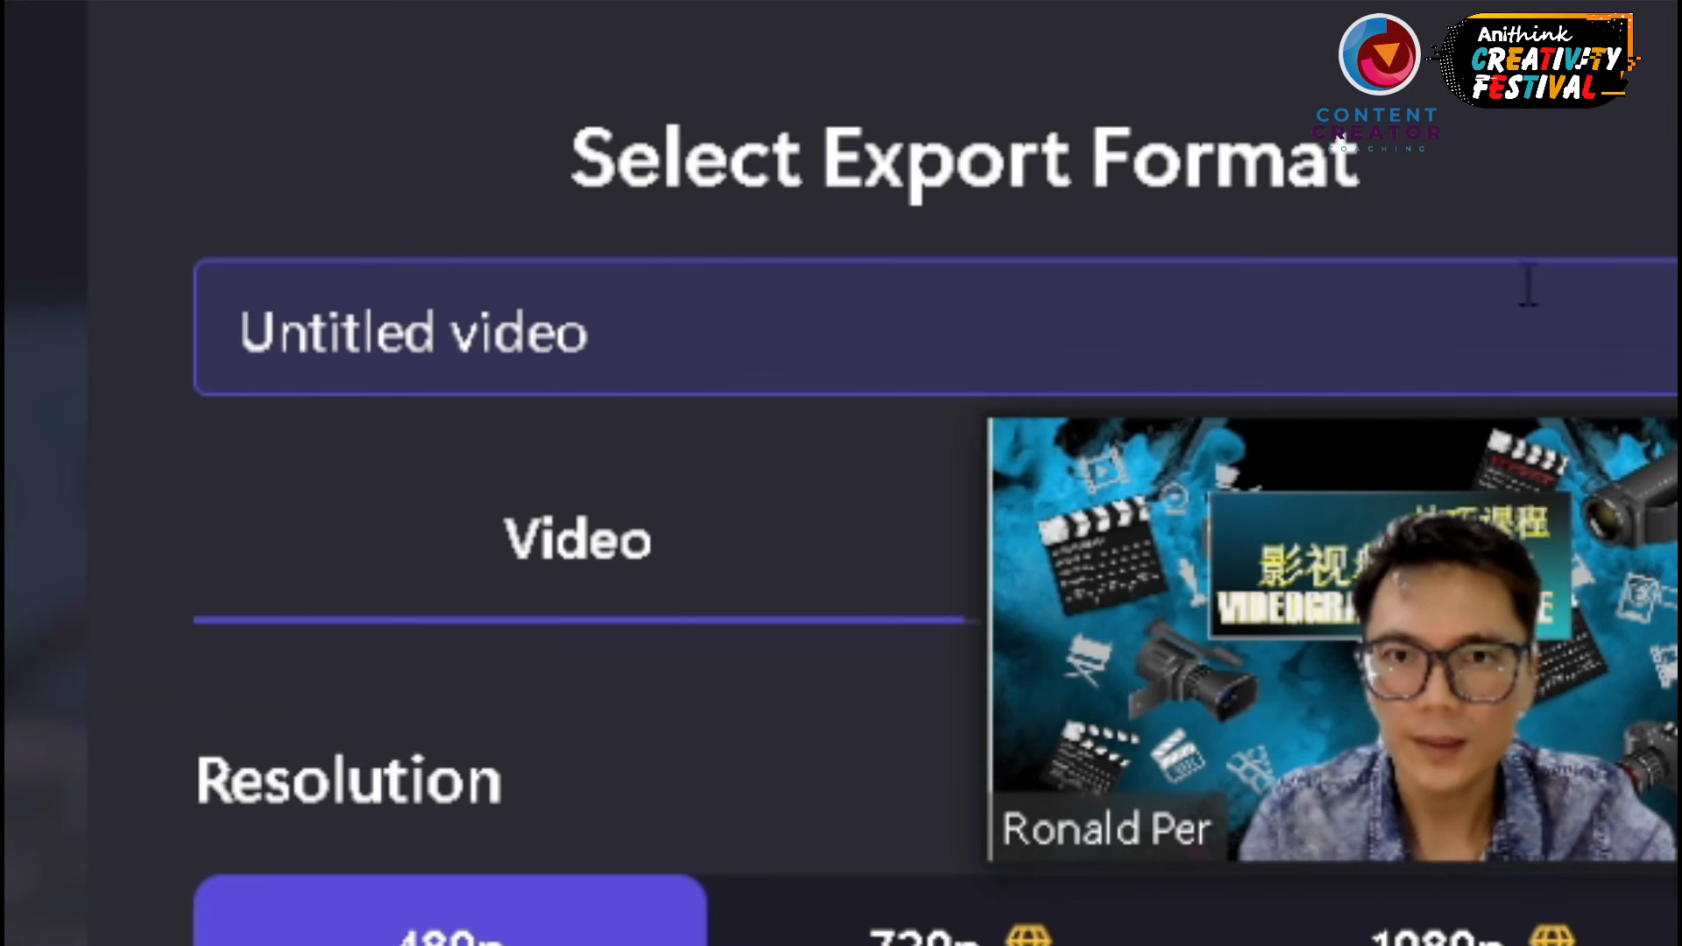
pyautogui.tripleClick(613, 330)
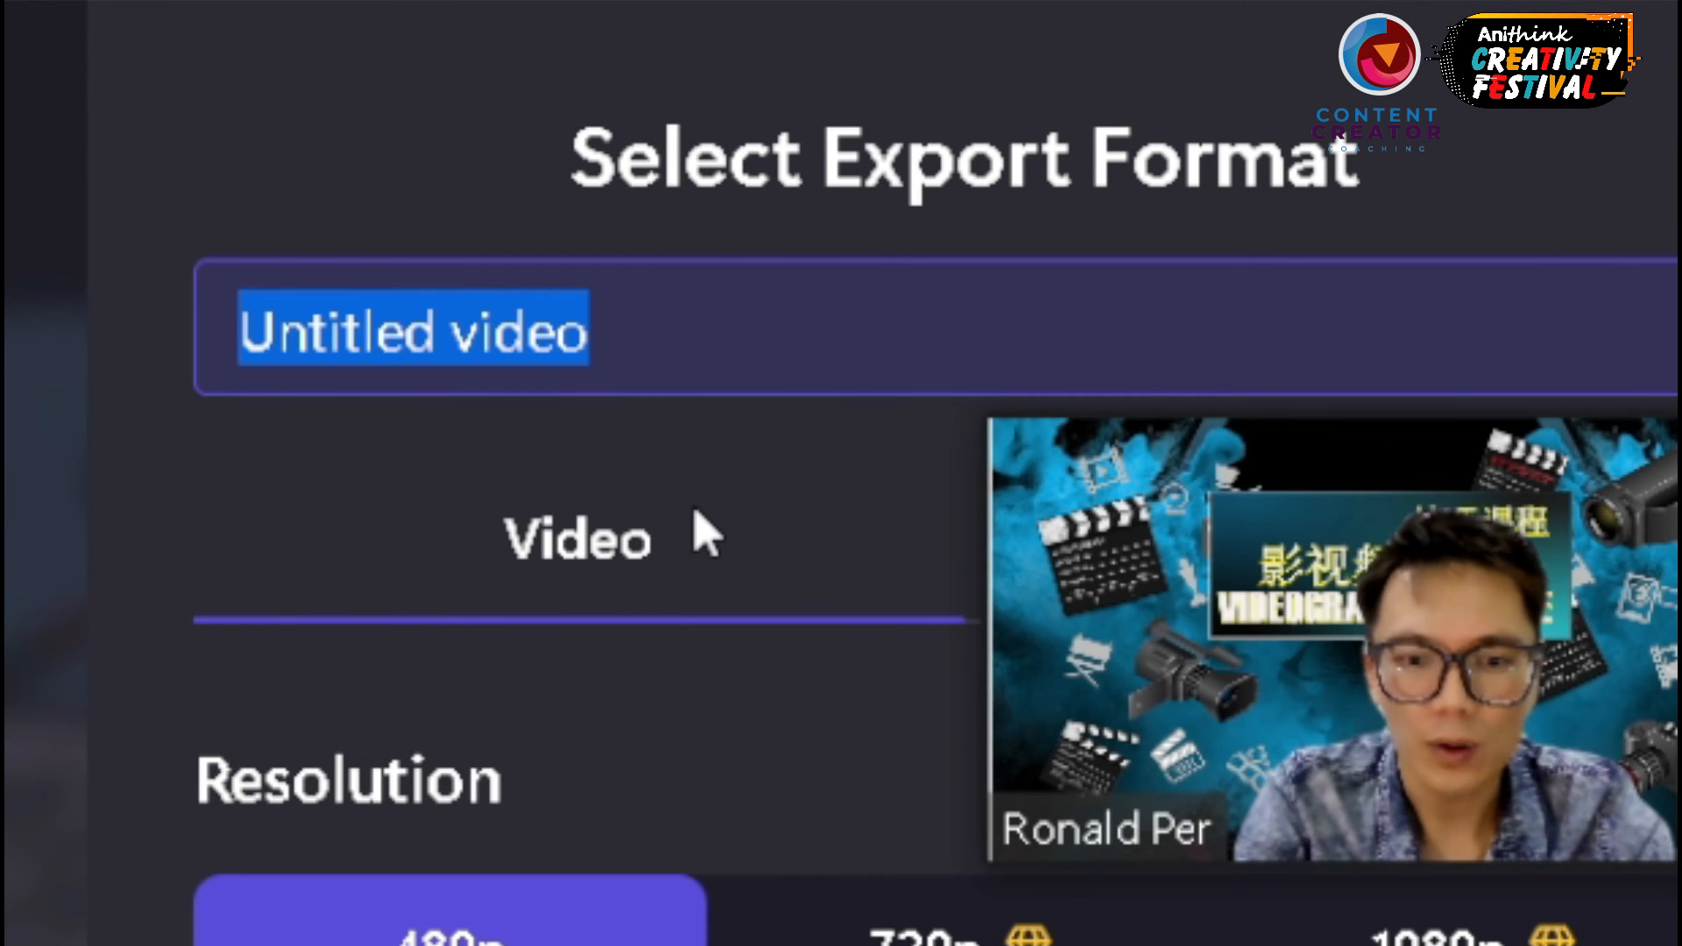
pyautogui.write('my ')
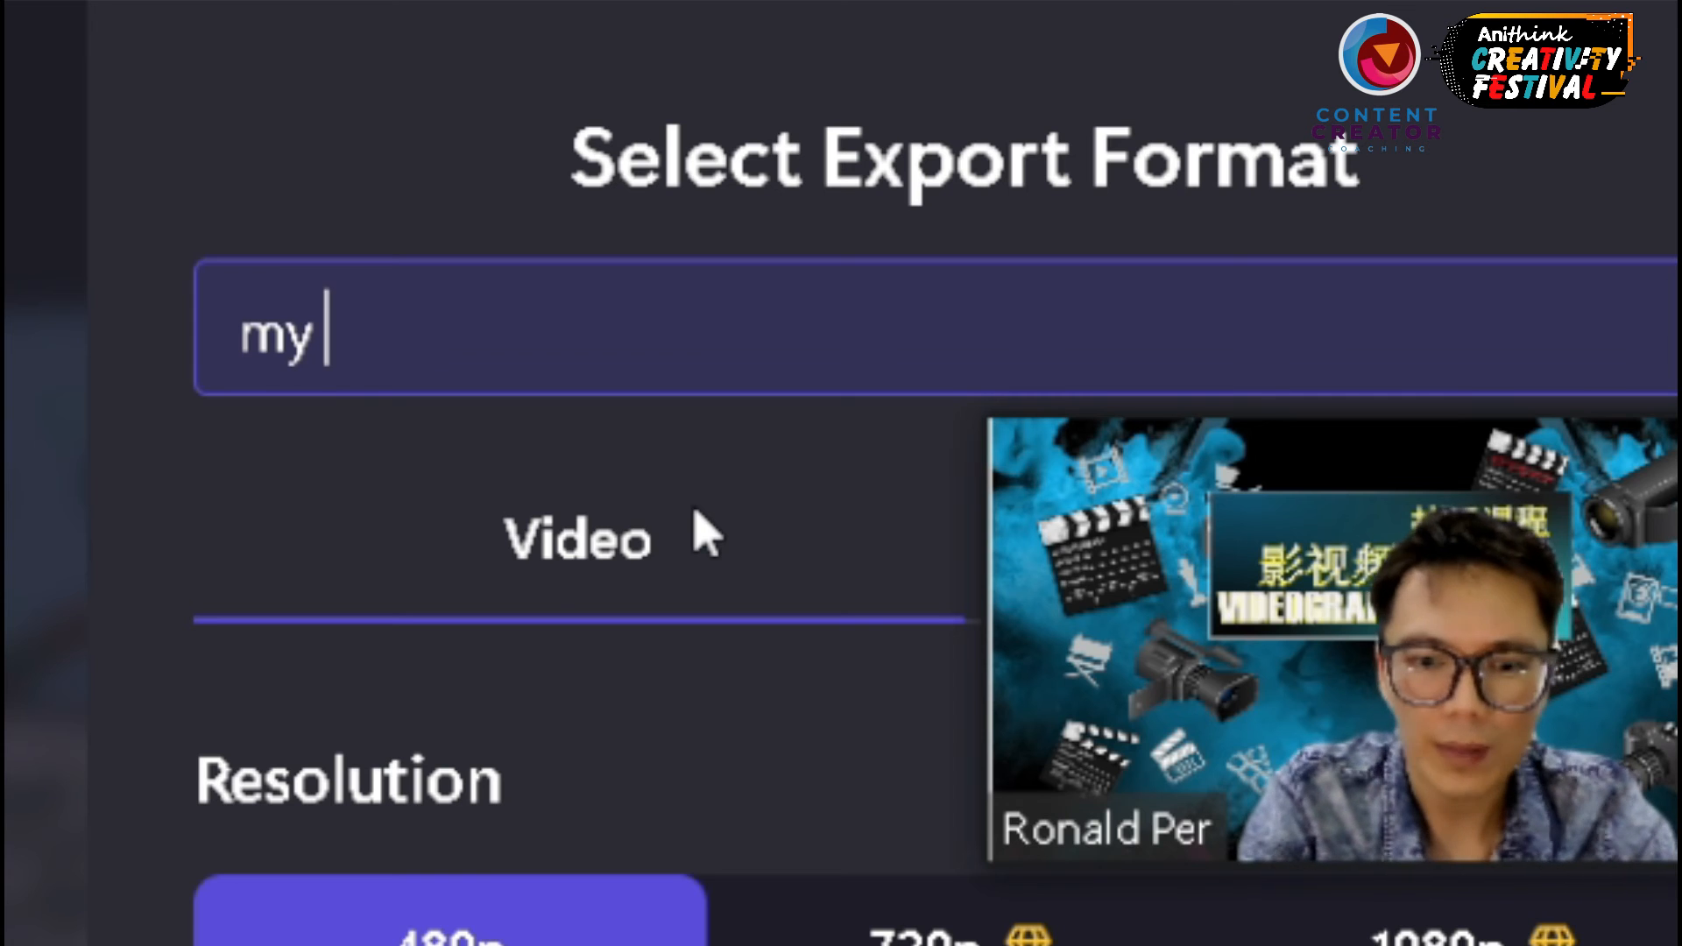
pyautogui.write('comic')
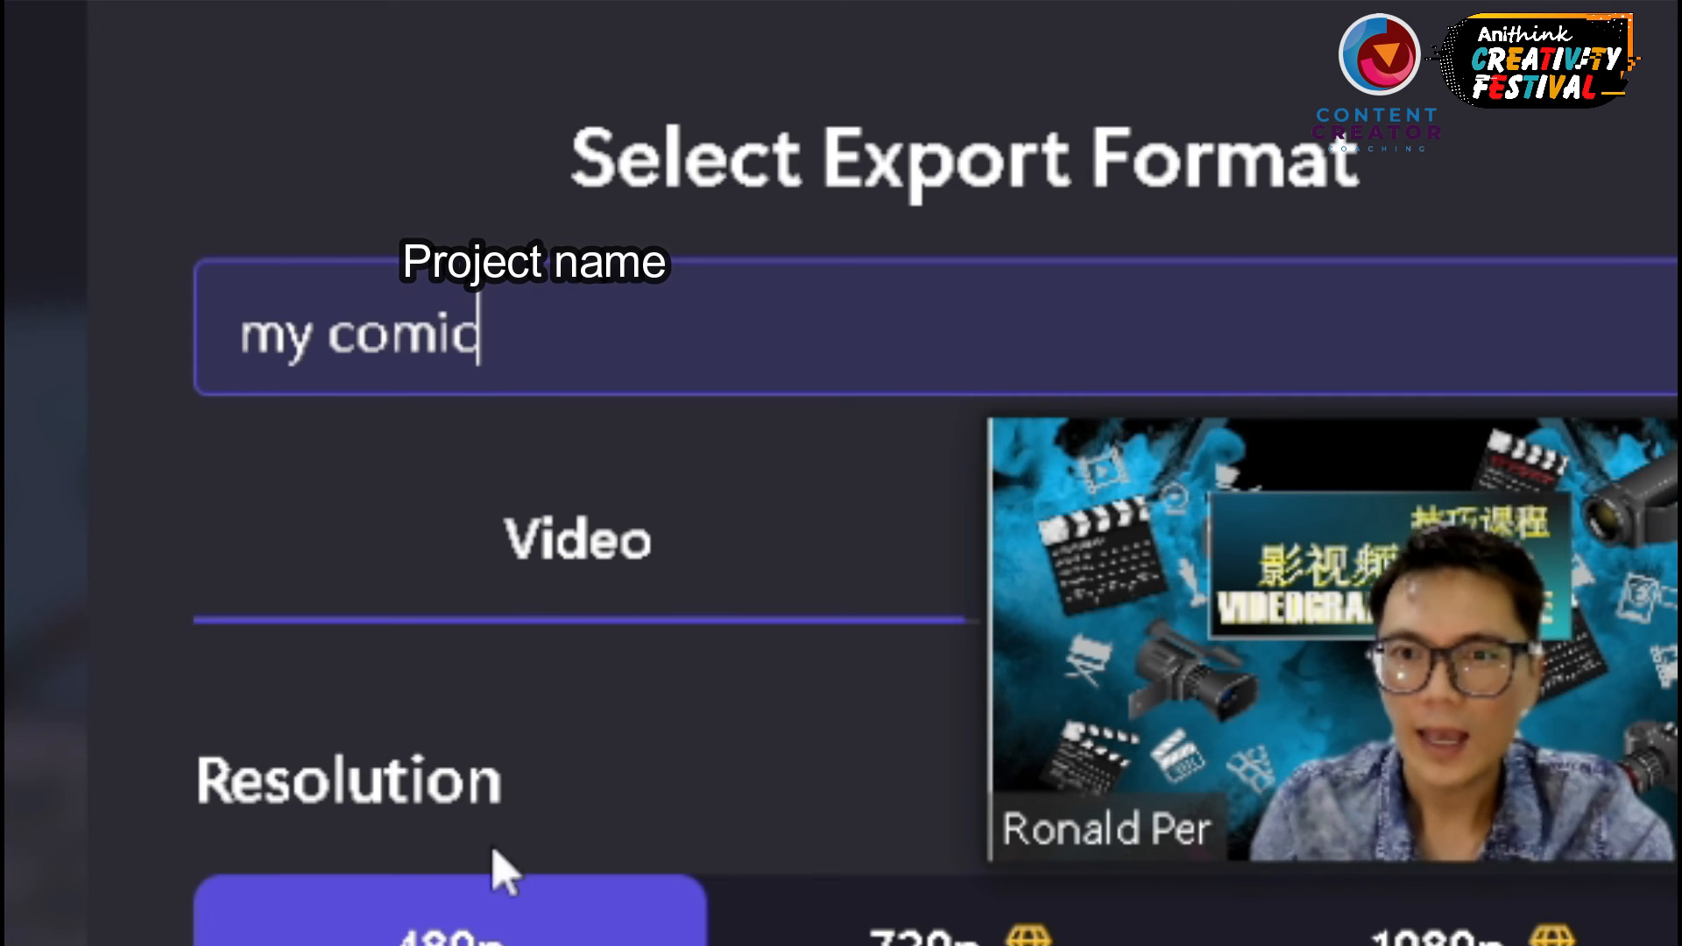